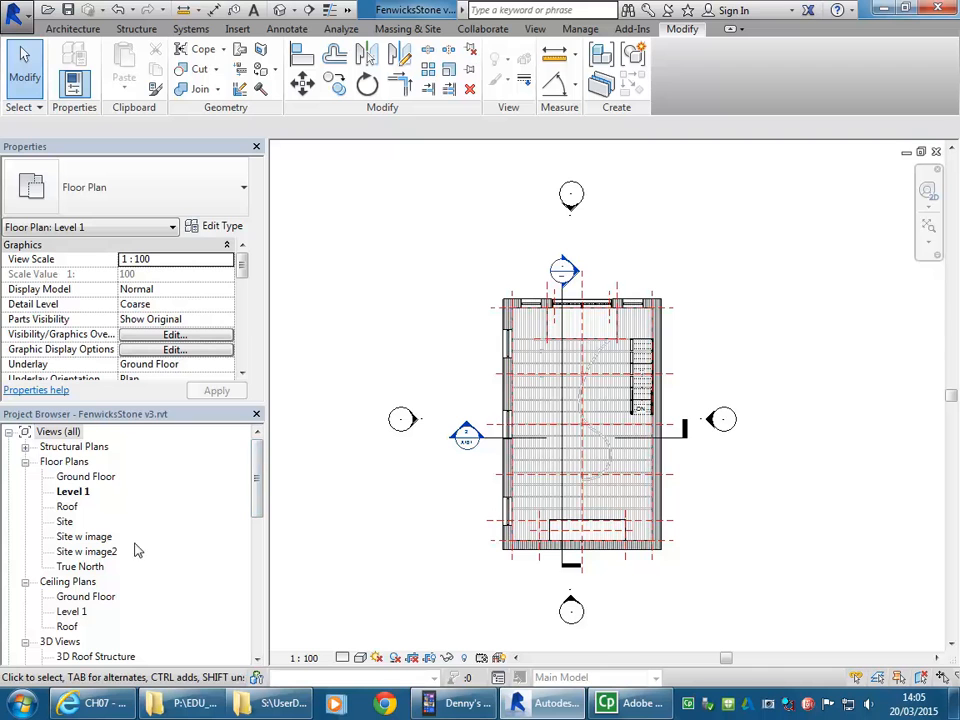
Step: Look through the project's perspective views and open 3D View 6 showing the interior with the timber floorboards
drag(258, 493, 258, 553)
double_click(80, 597)
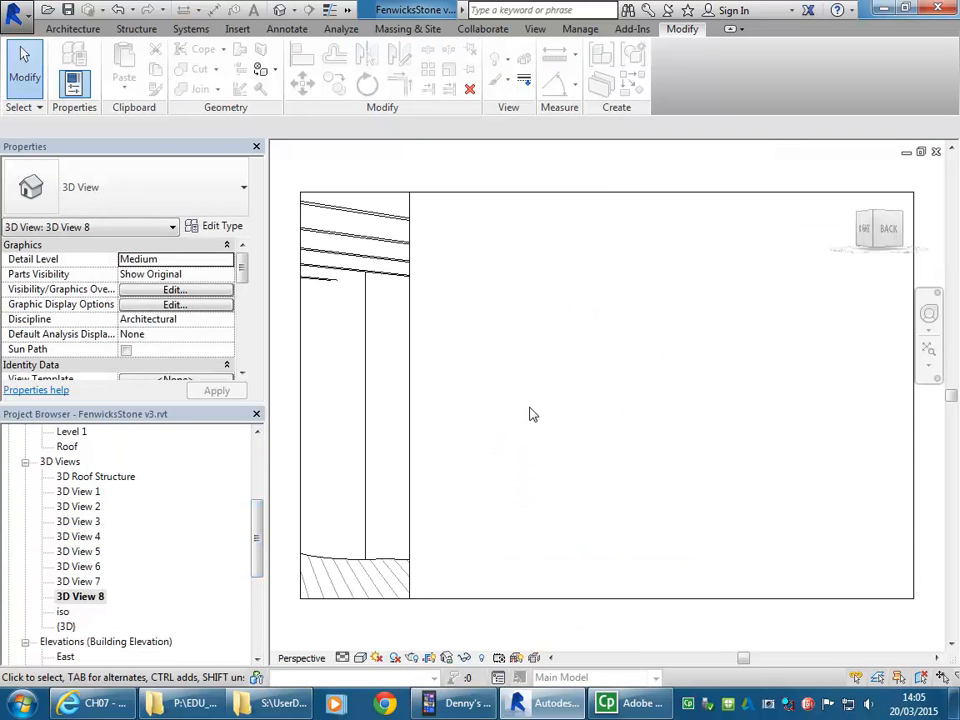
double_click(80, 582)
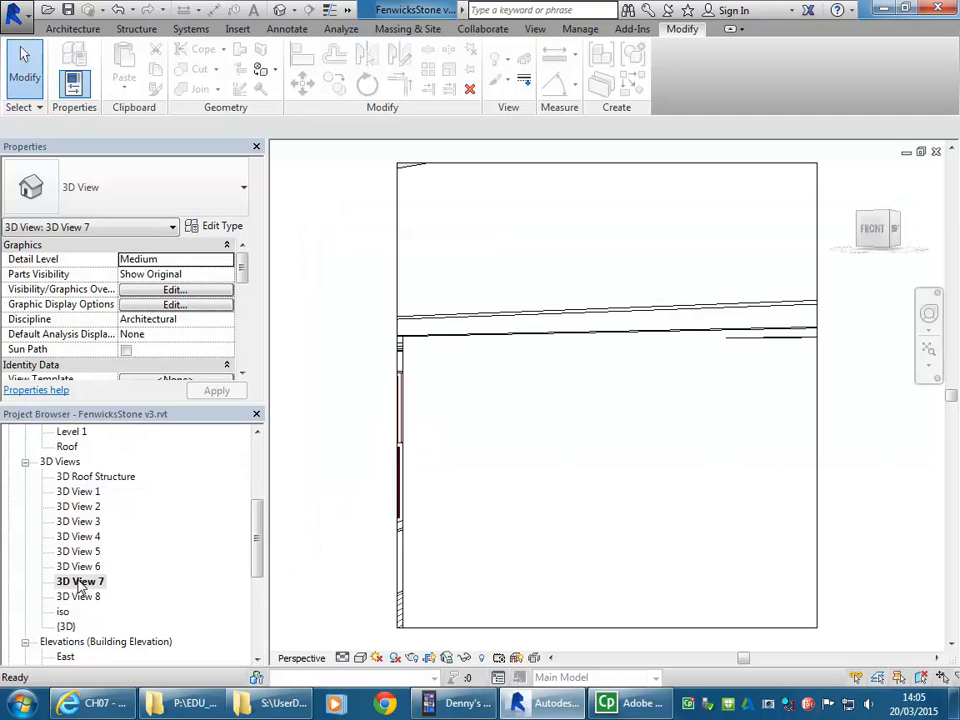
double_click(85, 567)
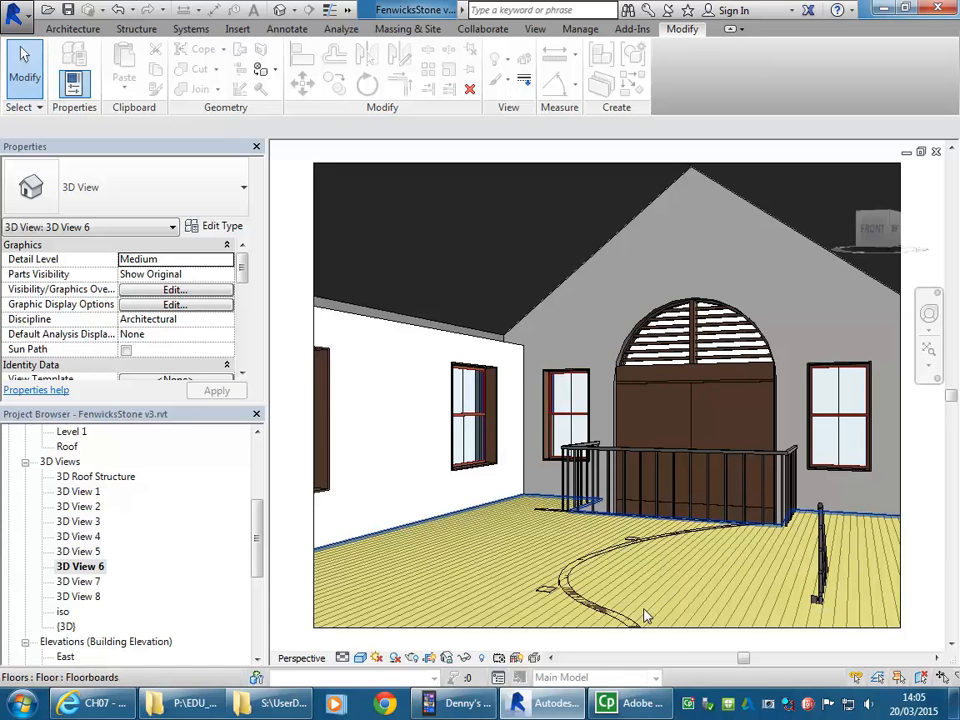
Step: Switch to the Carl Hansen CH07 page in Internet Explorer and start downloading CH07_3D.zip with a chosen save location
click(92, 703)
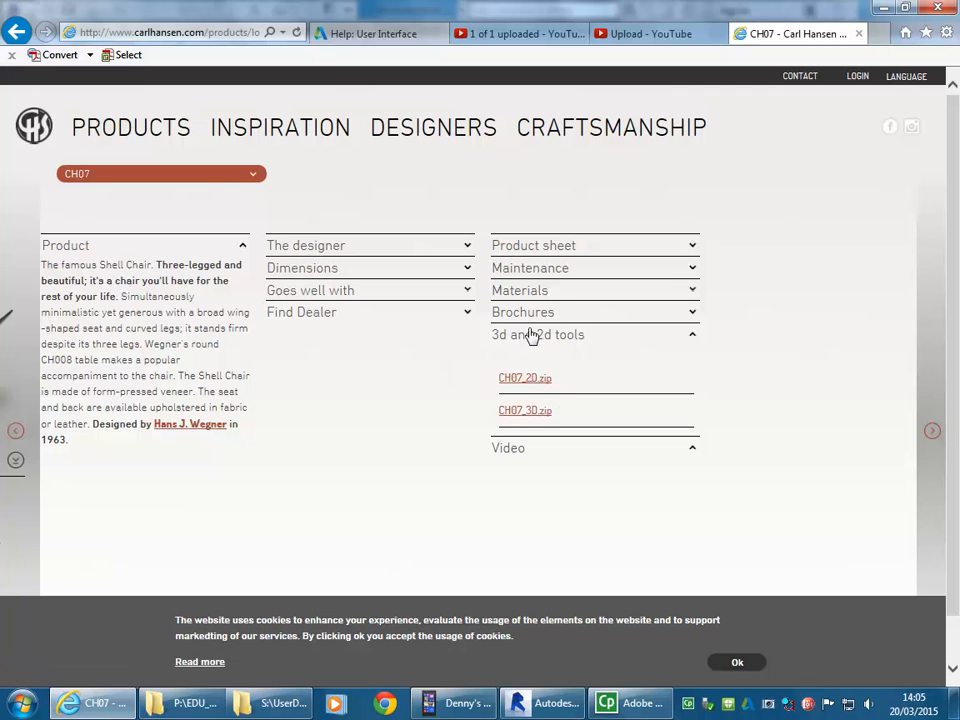
click(524, 413)
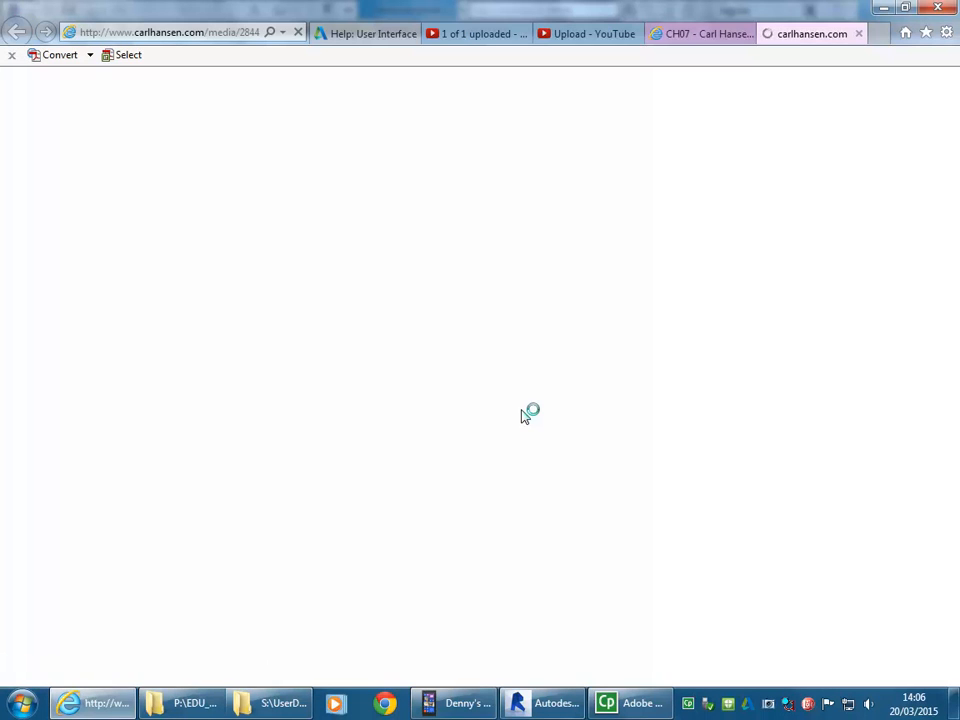
click(774, 668)
click(812, 650)
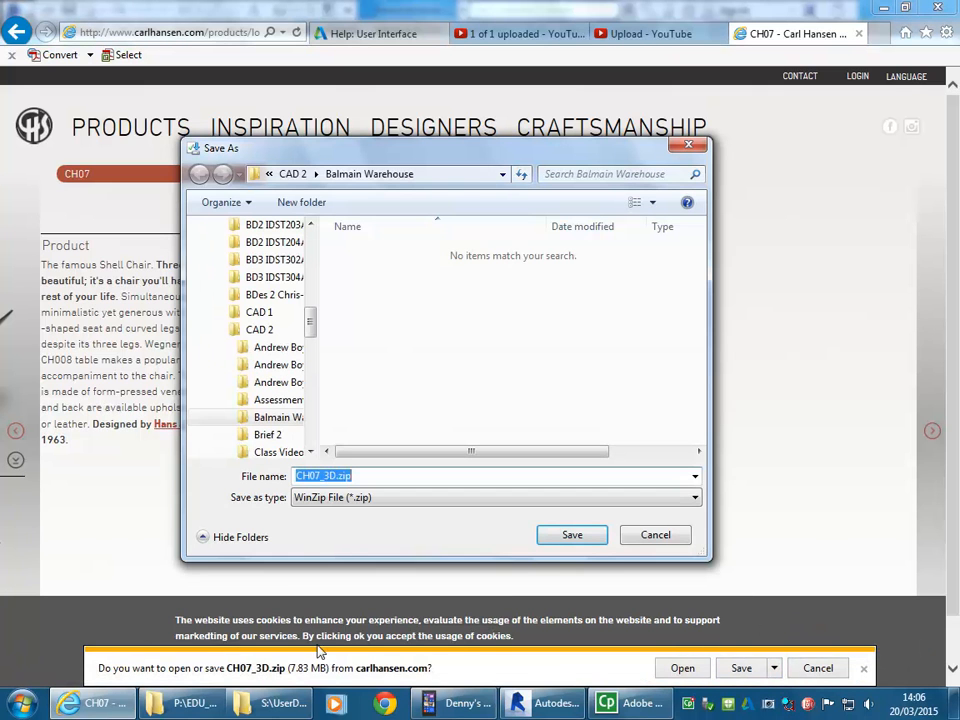
Step: Save CH07_3D.zip in the resources folder of 2015 2P CAD2 on the Student_Share_PC drive
drag(311, 330, 311, 253)
click(206, 348)
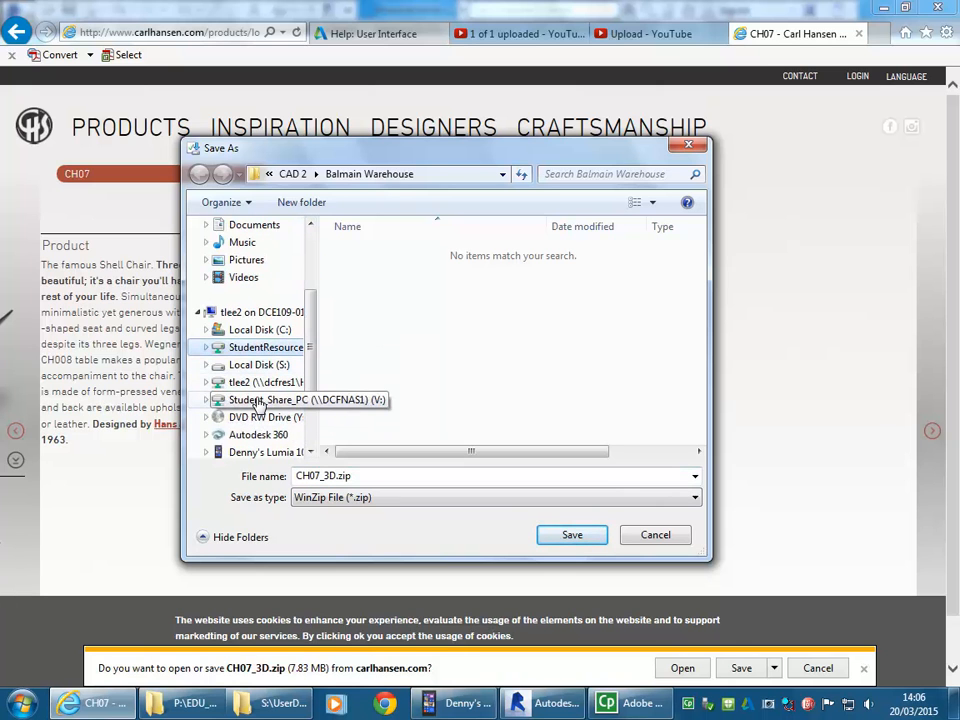
click(258, 400)
scroll(400, 340, down, 10)
scroll(397, 338, down, 6)
scroll(397, 338, up, 8)
scroll(397, 338, down, 1)
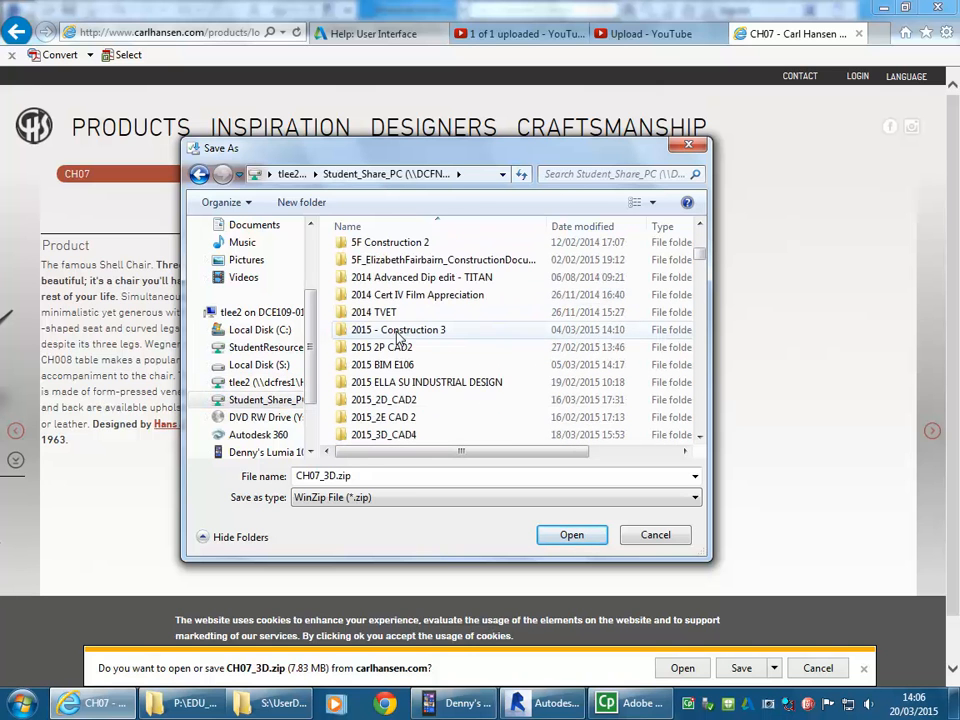
double_click(390, 347)
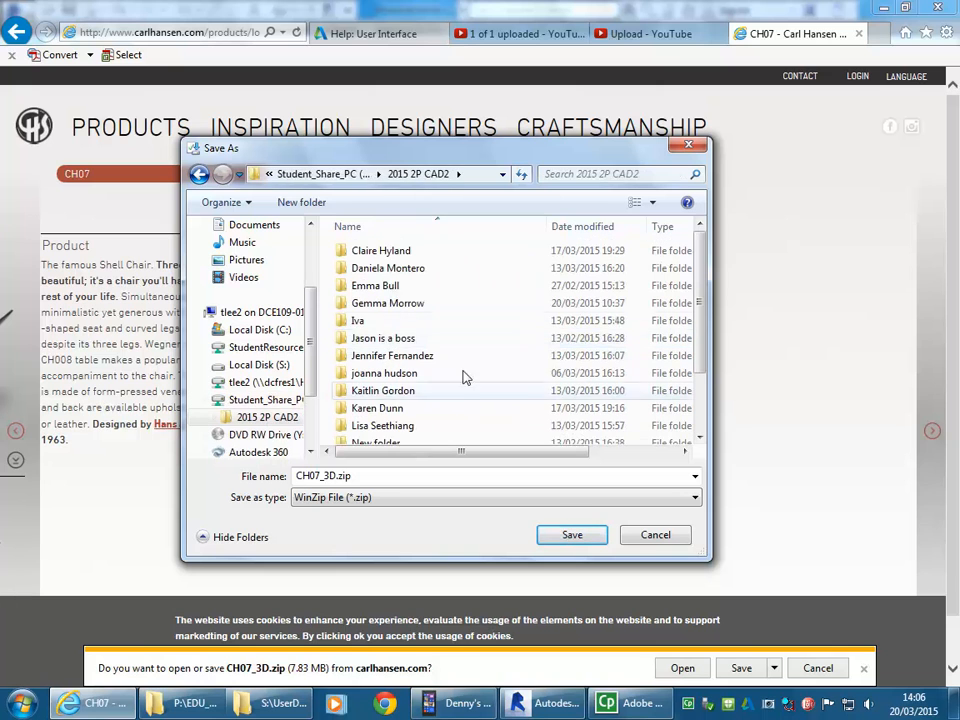
scroll(526, 282, down, 2)
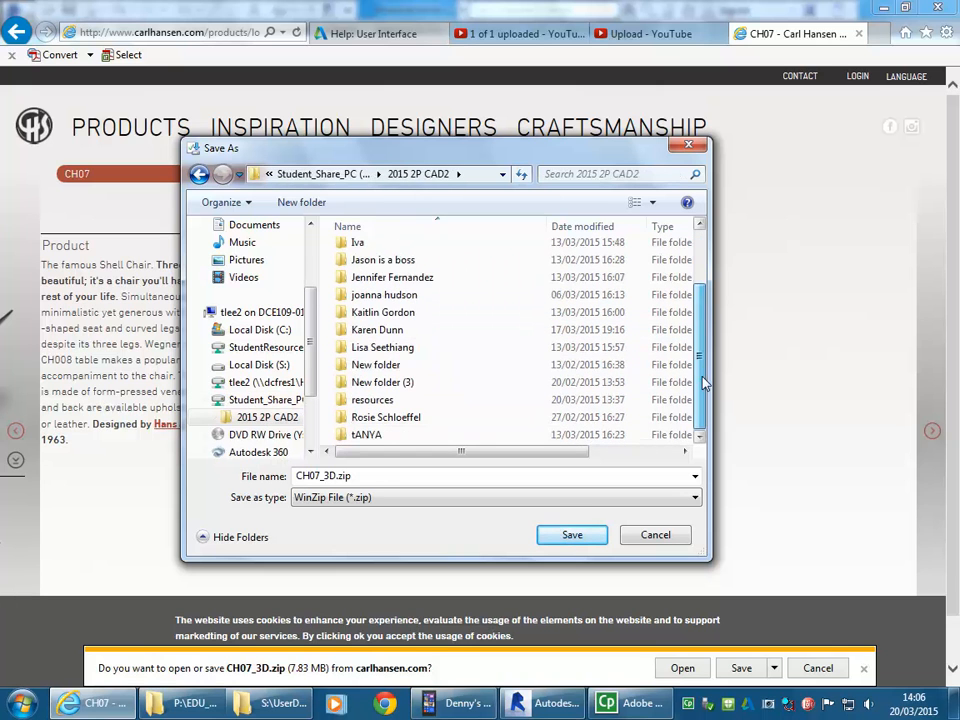
double_click(398, 400)
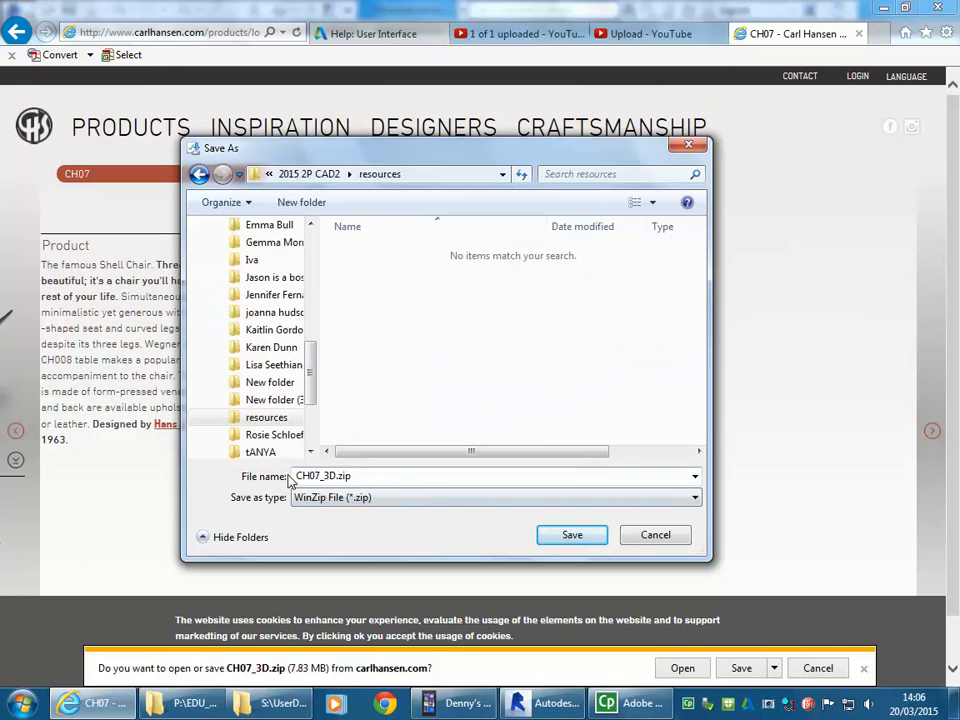
click(572, 536)
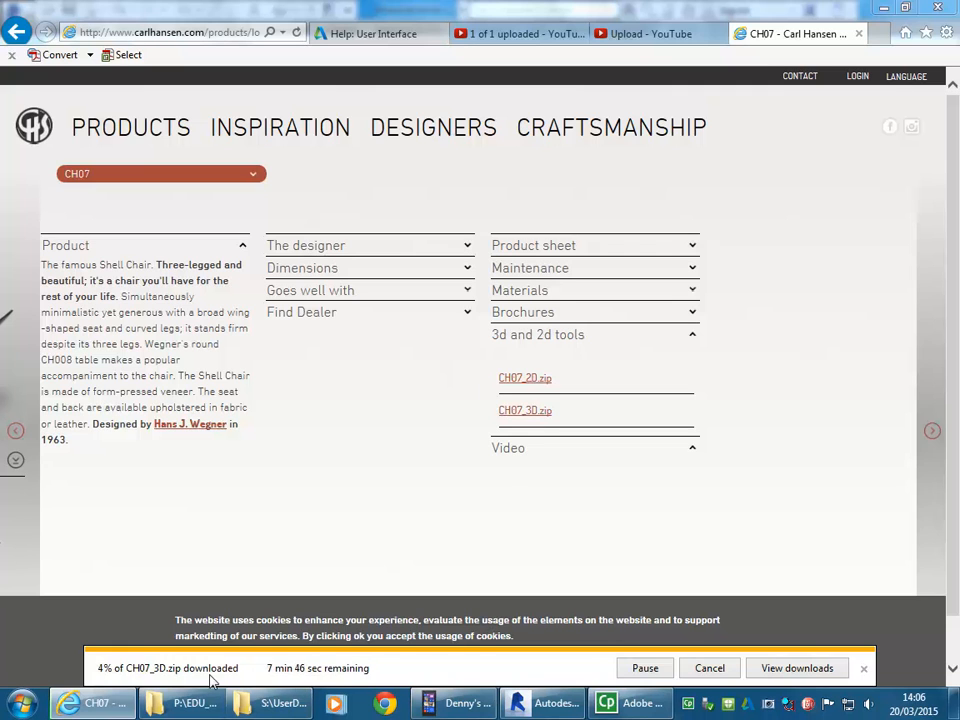
Step: Check the progress of the CH07_3D.zip download, minimize the download list and go back to the lounge chairs overview
click(785, 669)
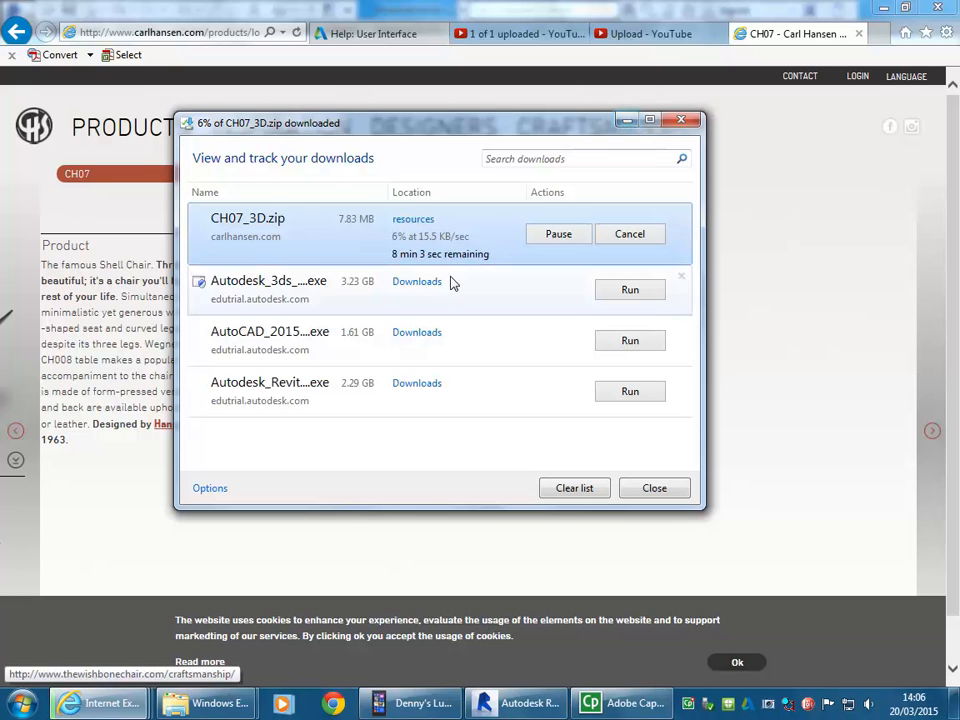
click(624, 121)
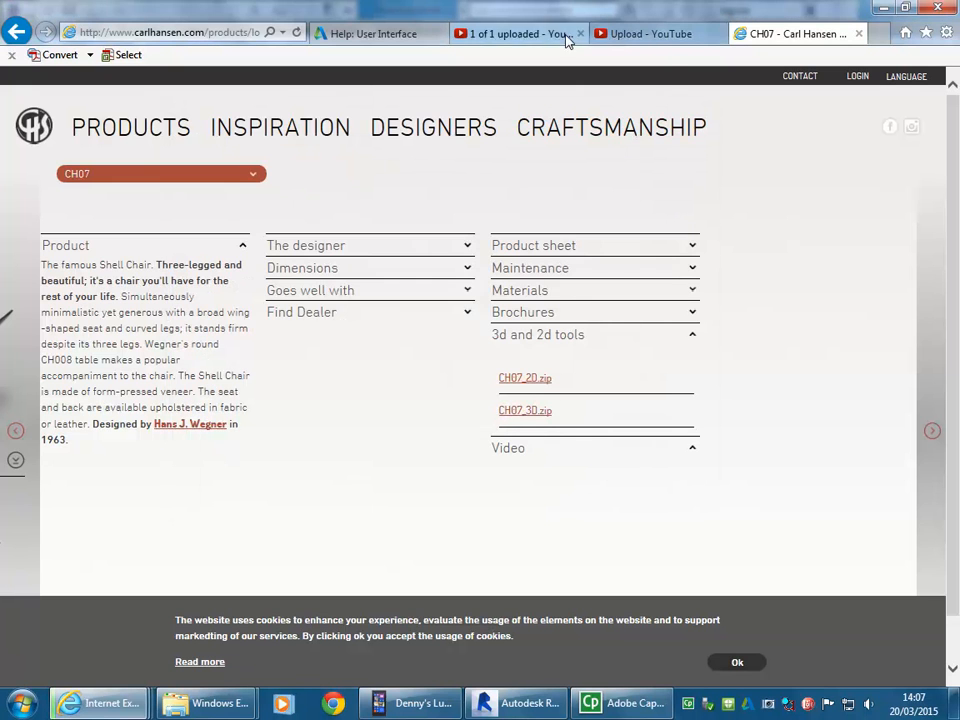
click(17, 33)
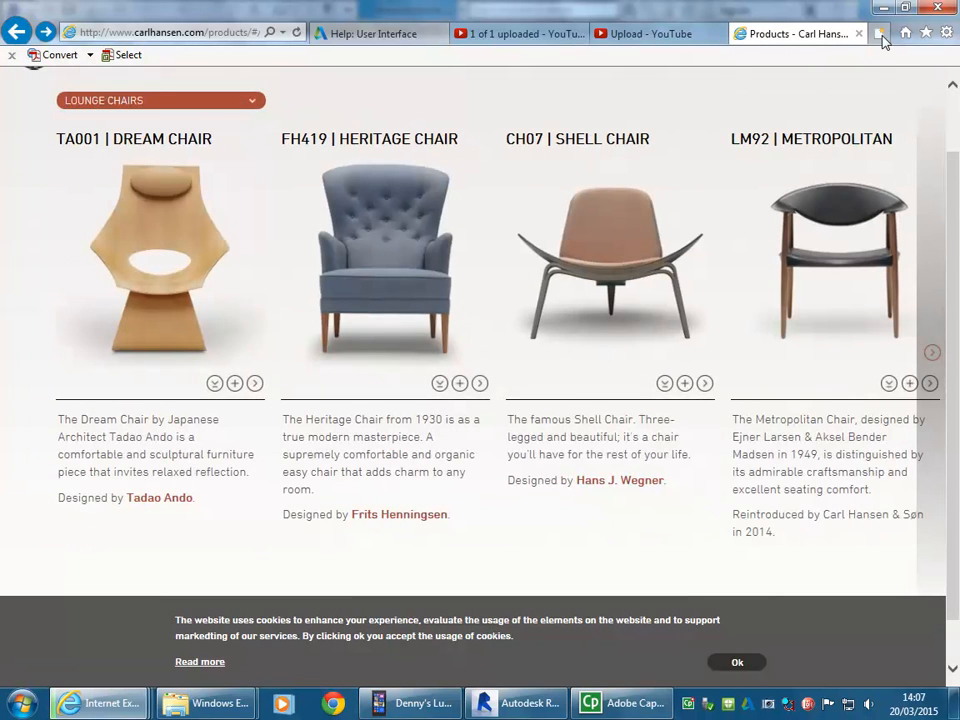
Step: Open Google in a new tab and search for "free 3d models"
click(877, 34)
click(166, 239)
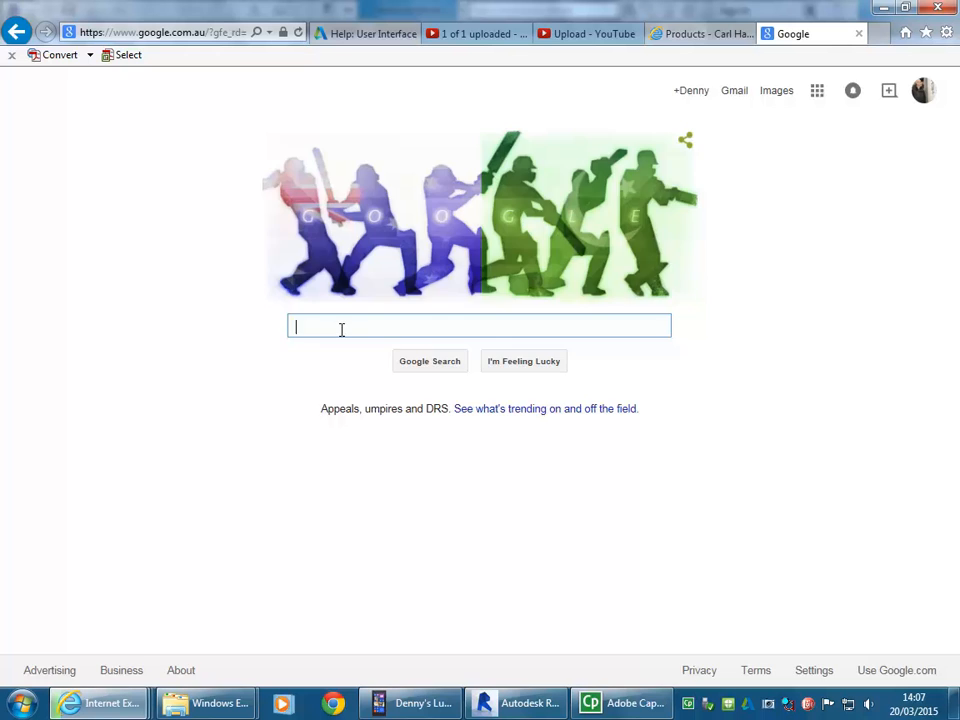
text(3)
key(BackSpace)
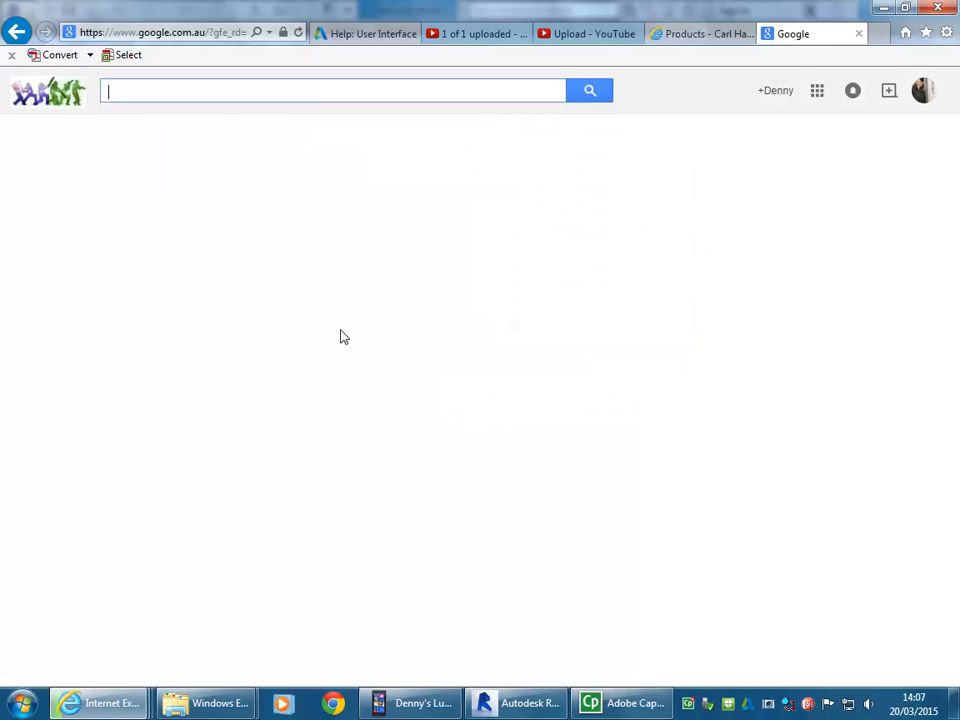
text(free 3d models)
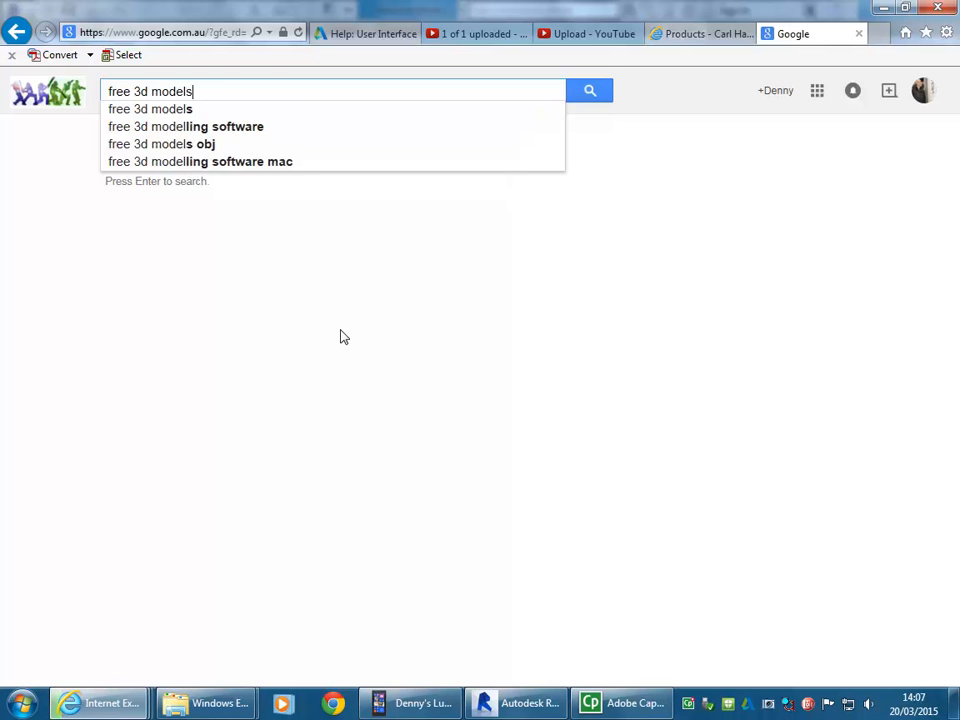
key(Return)
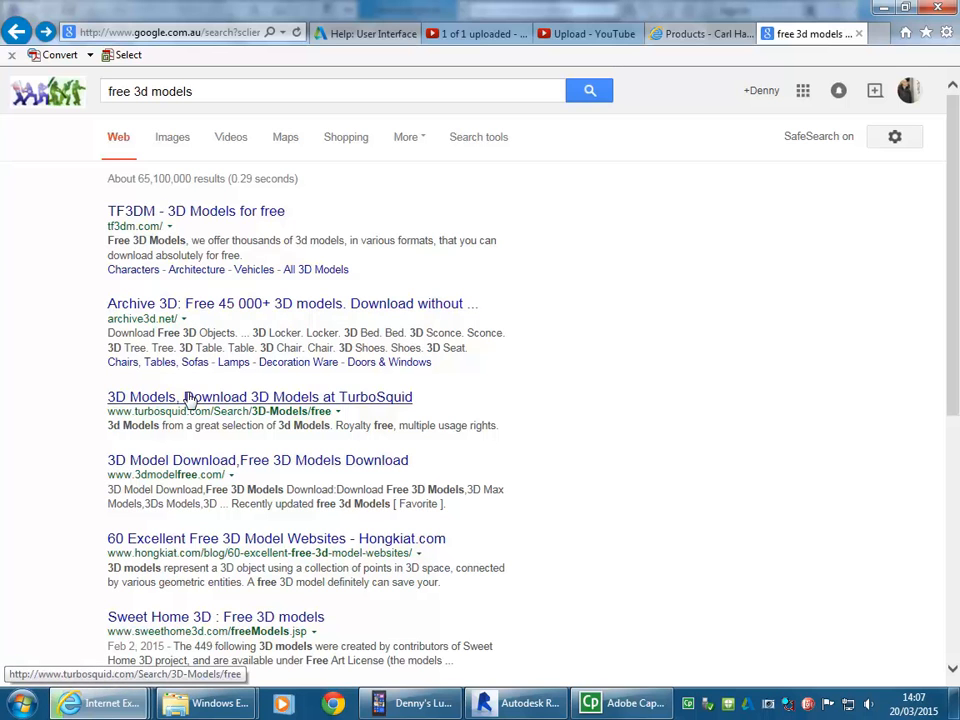
Step: Open the Archive 3D search result in its own tab and browse its Chairs, Tables, Sofas category
middle_click(197, 305)
click(807, 35)
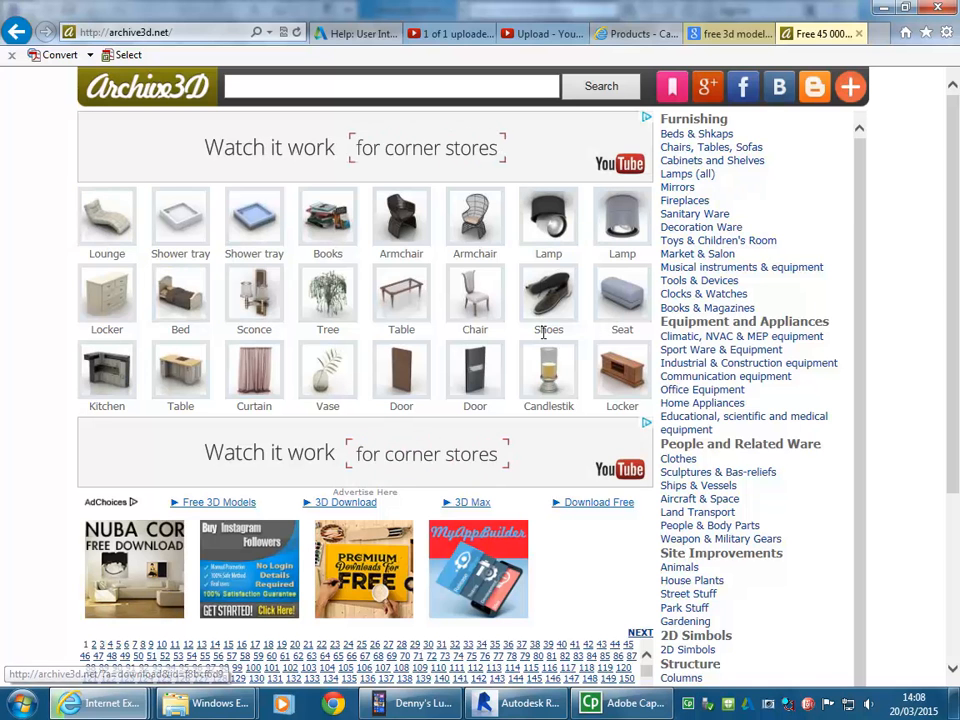
scroll(150, 318, down, 3)
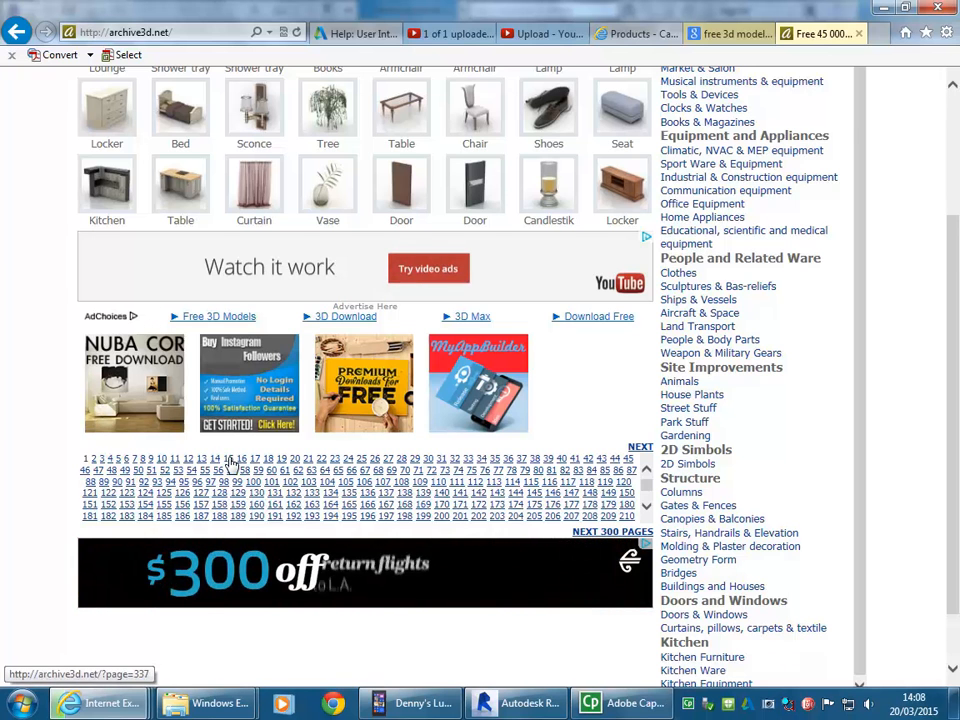
scroll(258, 230, up, 3)
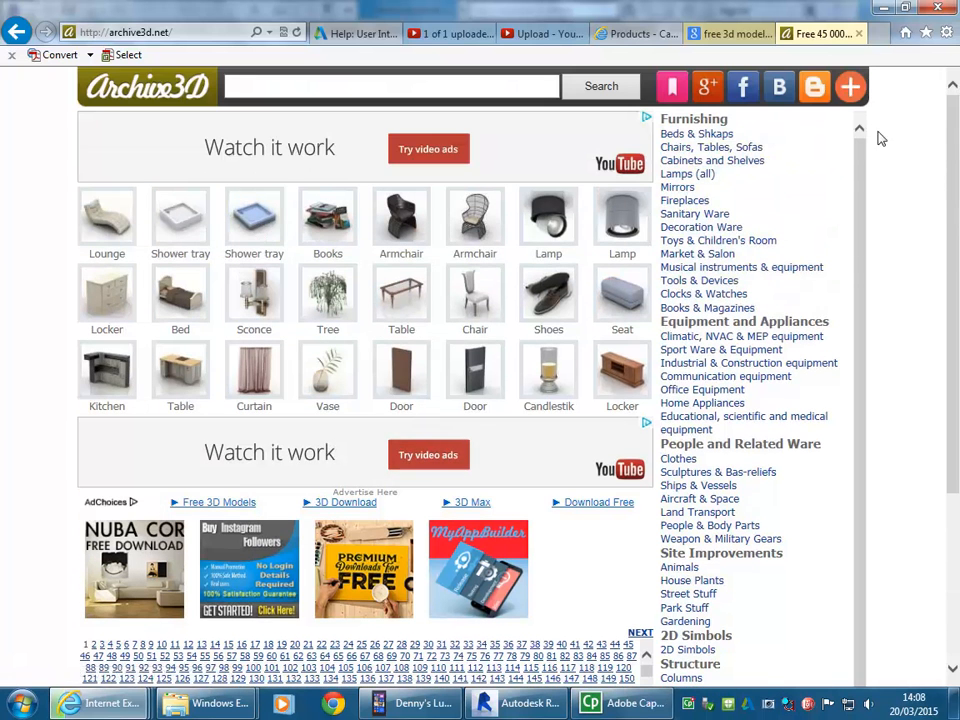
click(695, 148)
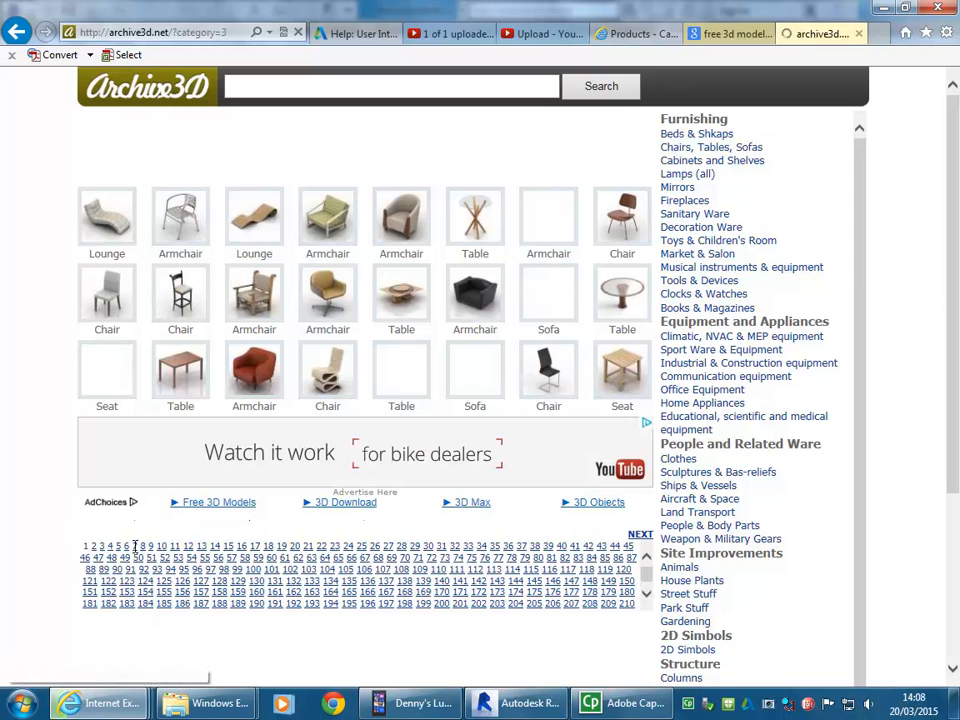
click(647, 594)
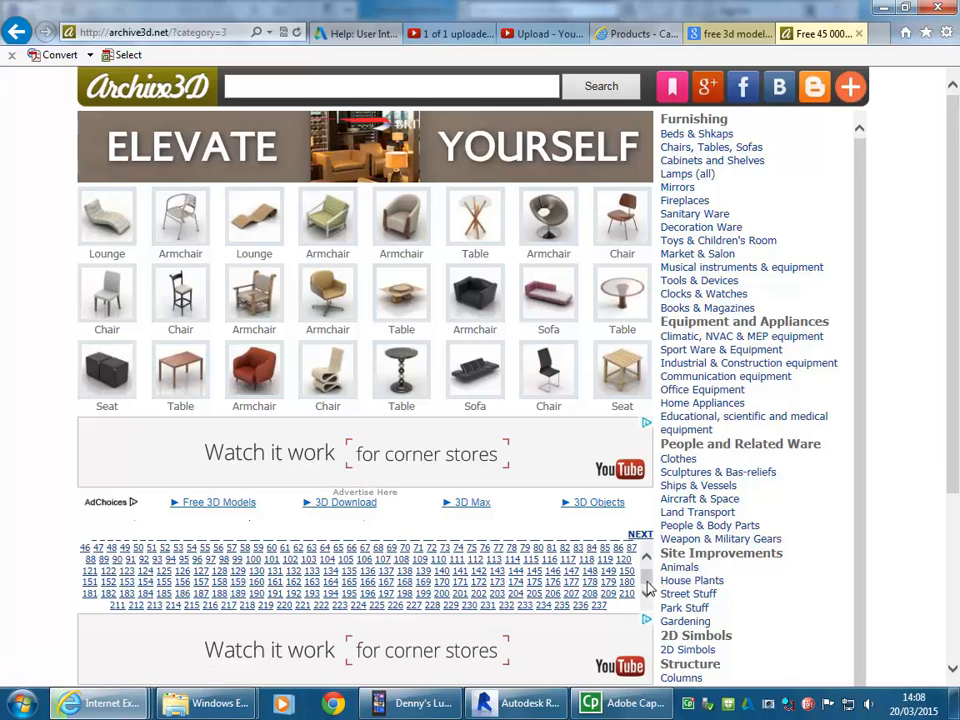
drag(647, 578, 647, 566)
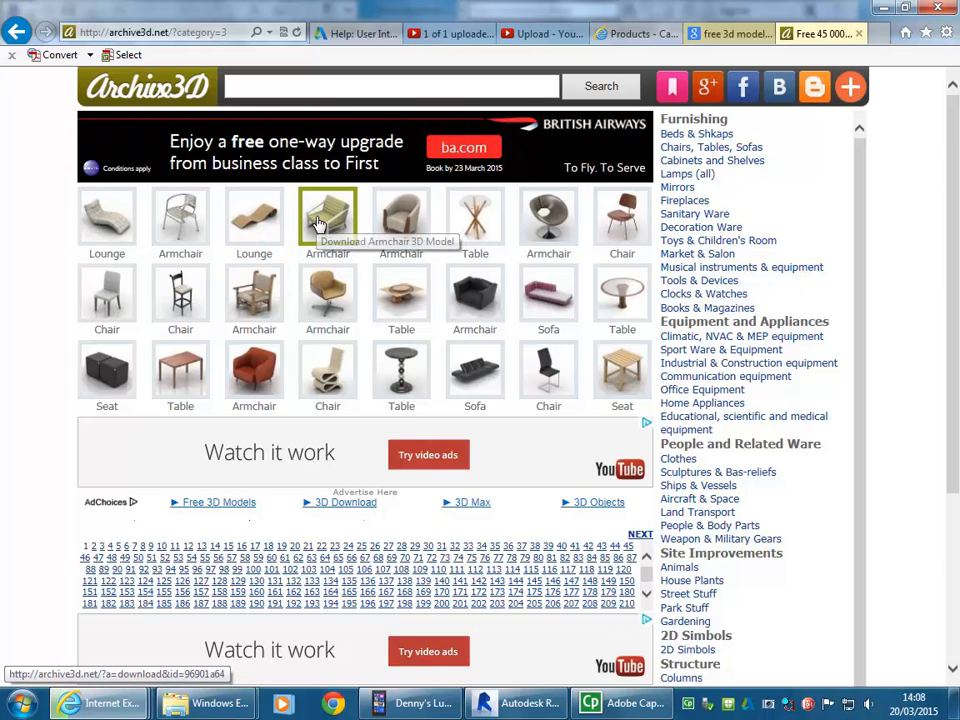
Step: Open the beige armchair with wooden legs, request its download by accepting the terms, and close the Facebook pop-up
click(408, 221)
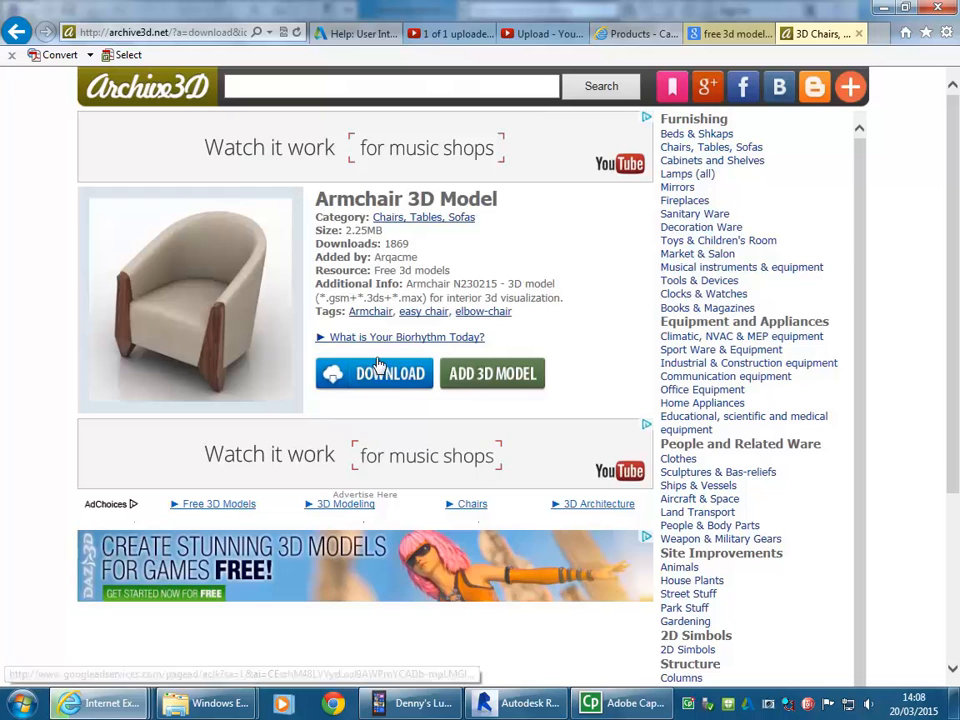
click(381, 374)
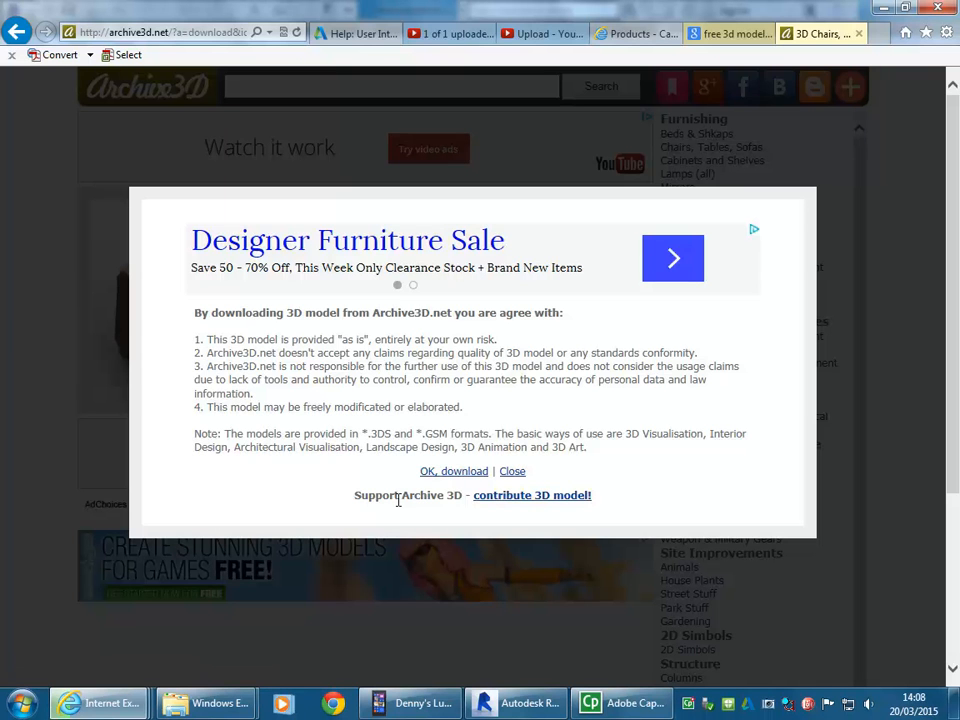
click(452, 471)
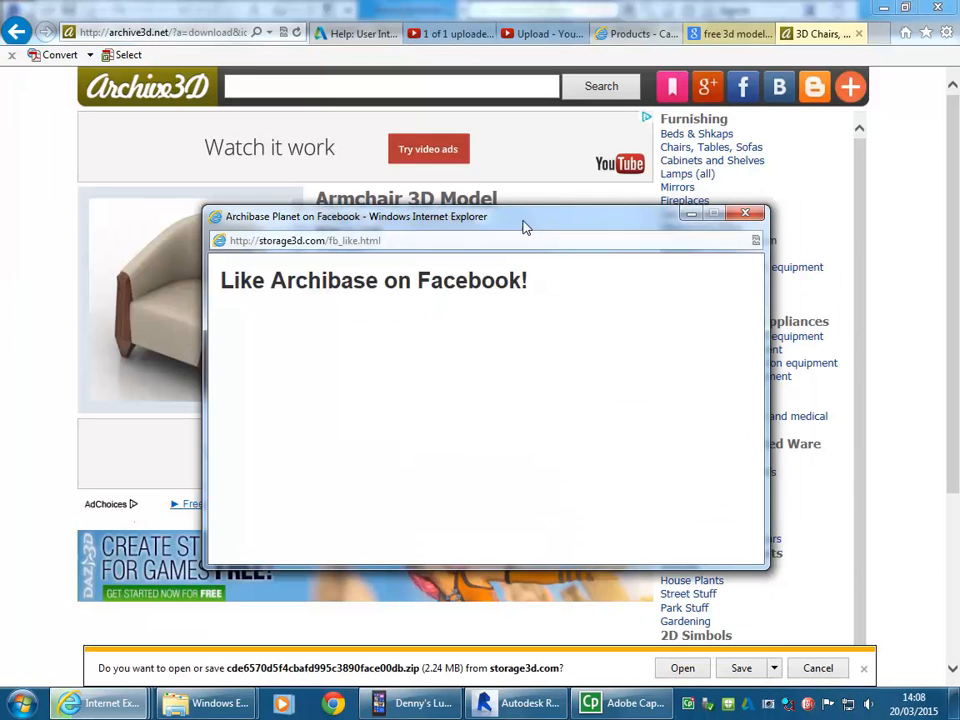
drag(561, 227, 556, 341)
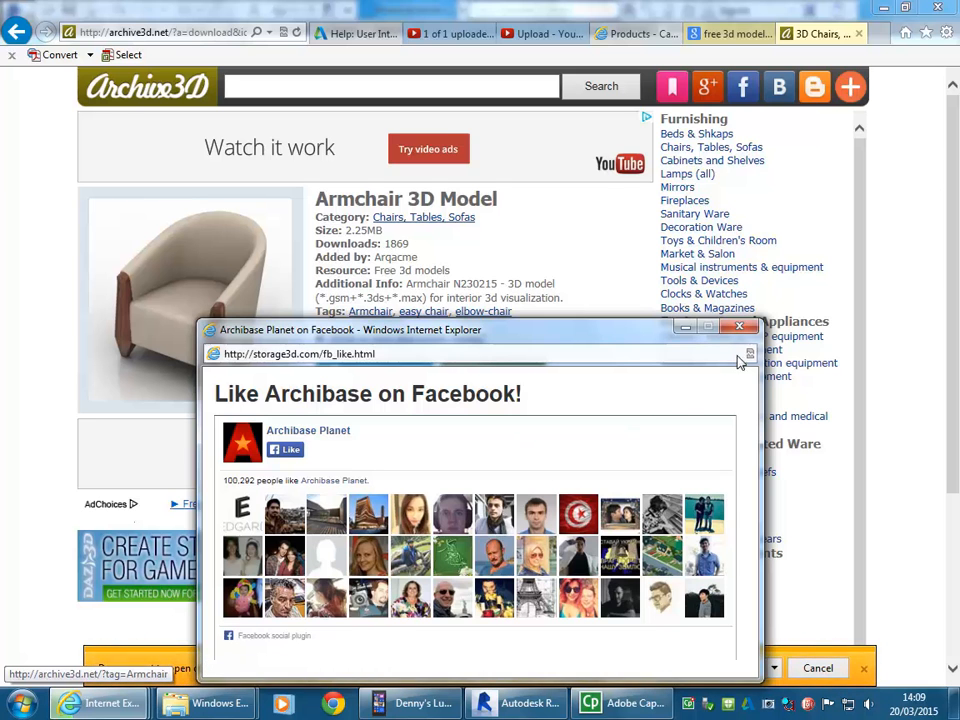
click(739, 327)
Step: Save the armchair zip file in the resources folder under its suggested file name
click(774, 668)
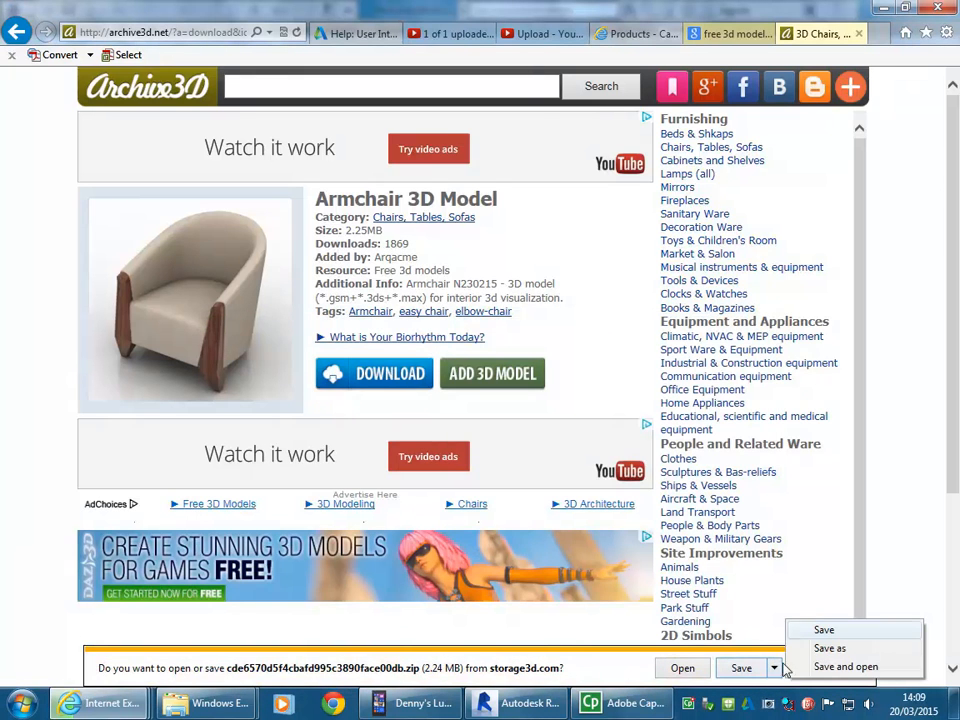
click(822, 646)
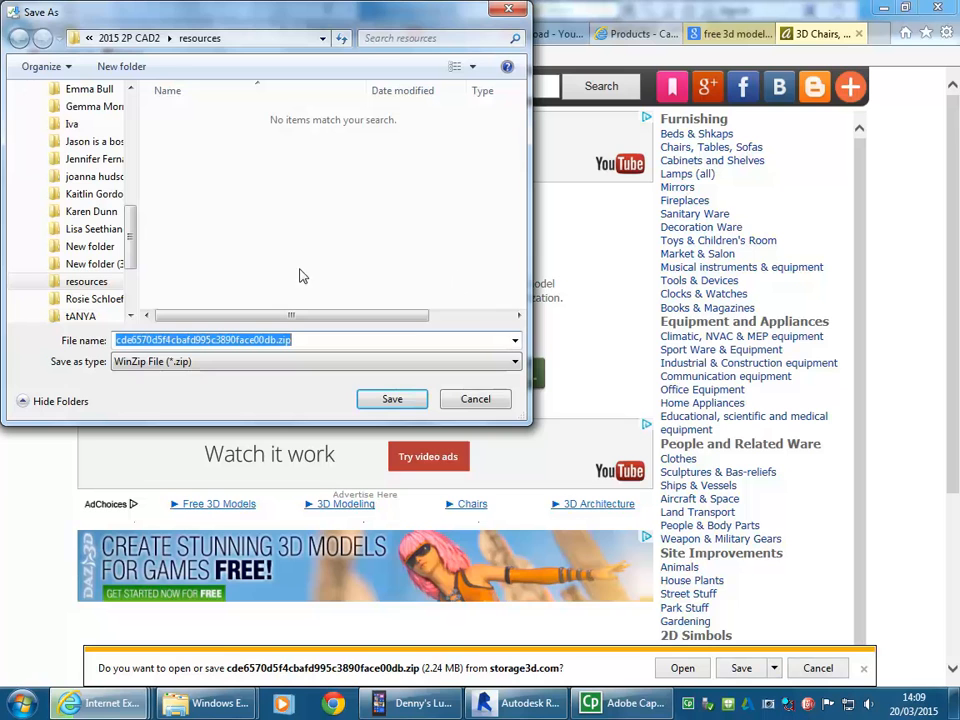
click(390, 398)
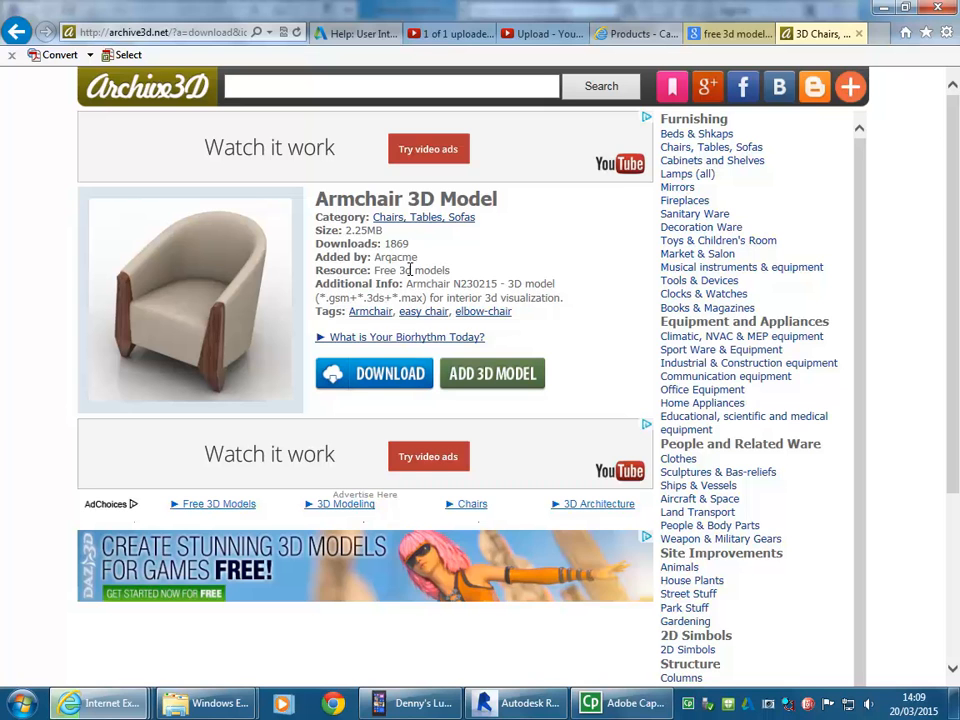
Step: Bring up the download list and check the progress of the armchair and CH07 downloads
scroll(409, 270, down, 3)
scroll(409, 274, up, 3)
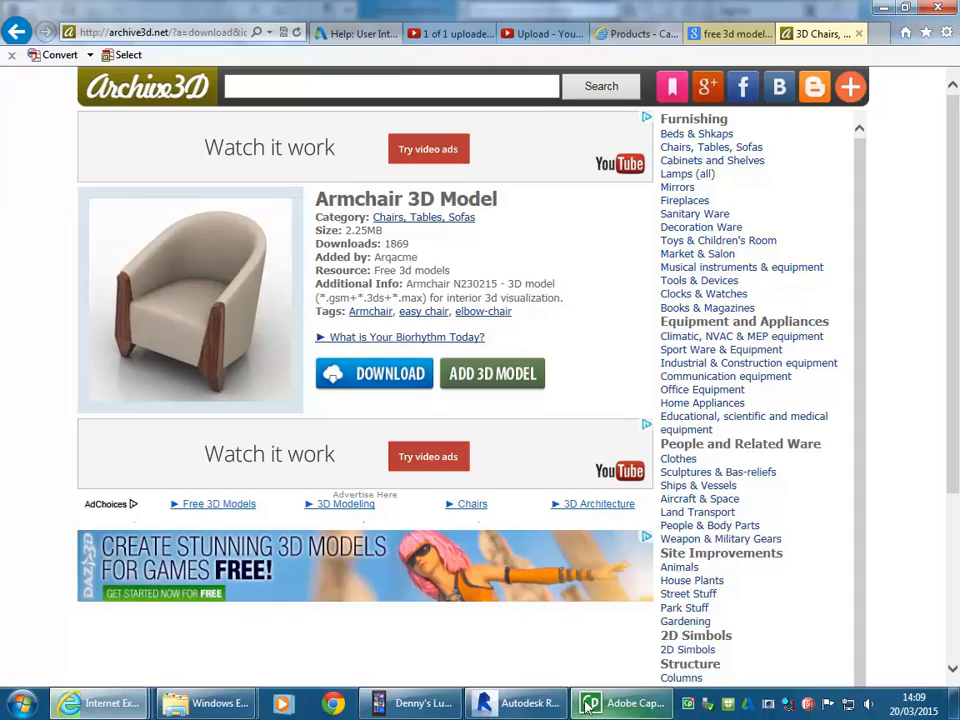
mouse_move(110, 703)
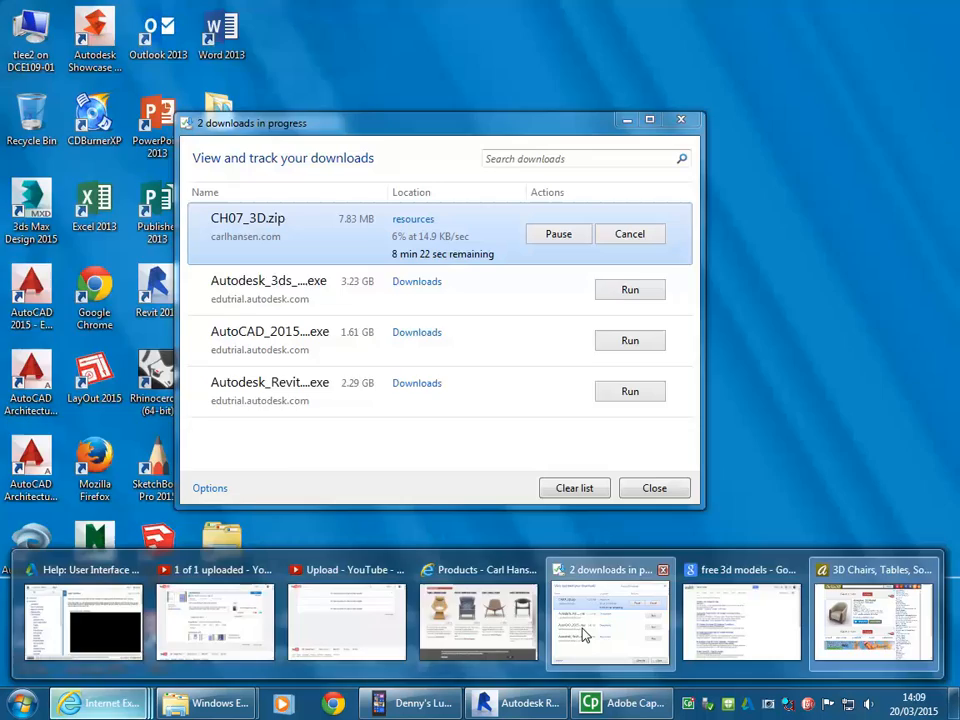
click(588, 632)
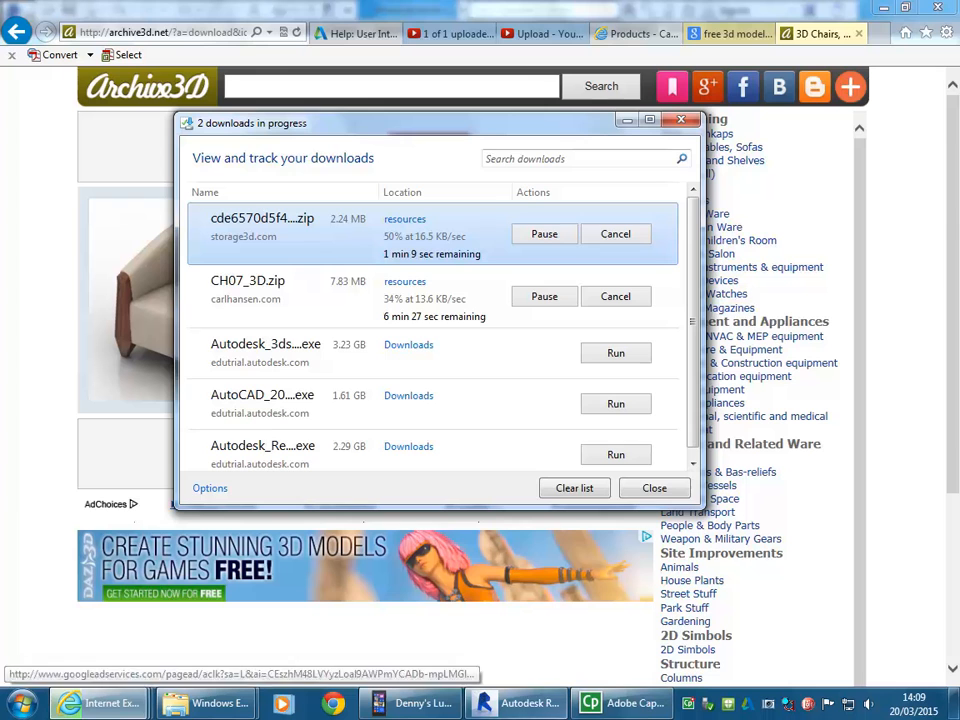
Step: Return to the free 3D models search results and search Google for "herman miller" instead
click(608, 10)
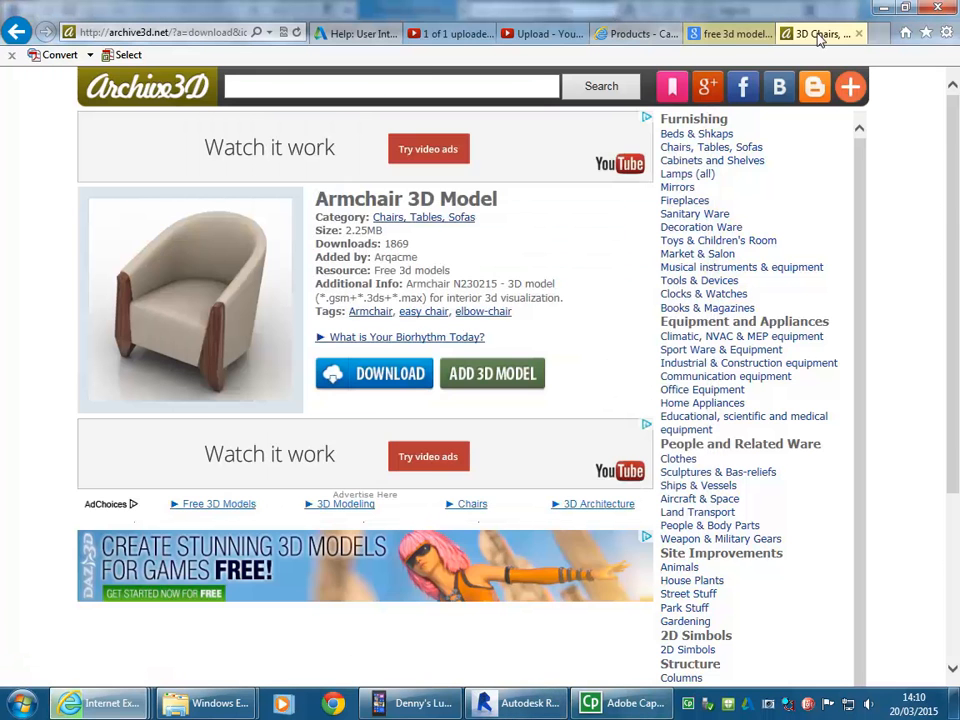
click(735, 33)
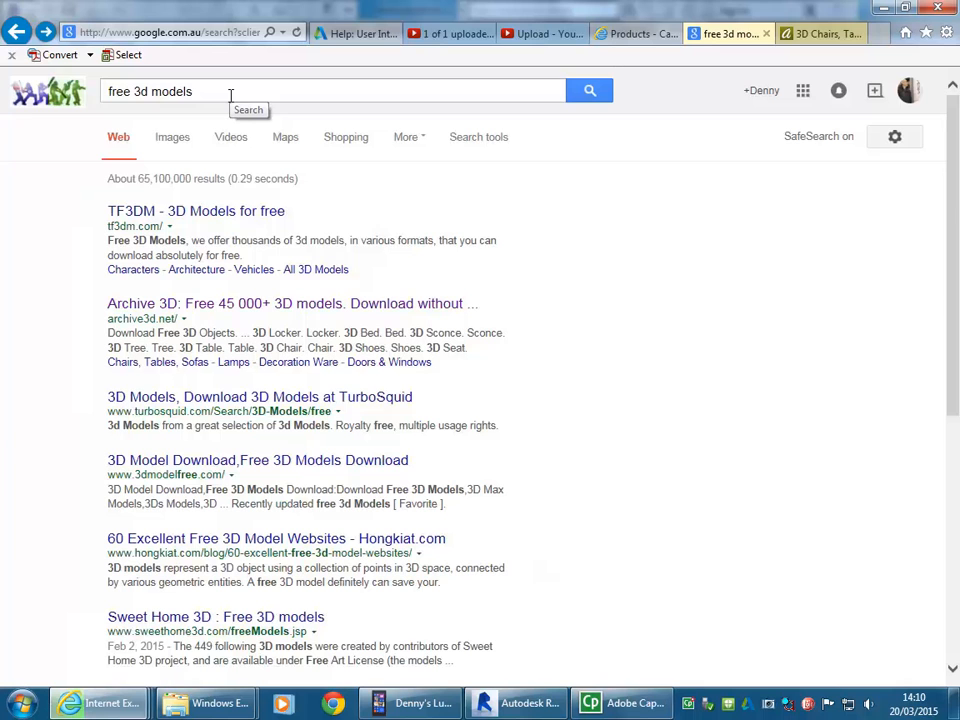
drag(230, 95, 99, 110)
text(herman miller)
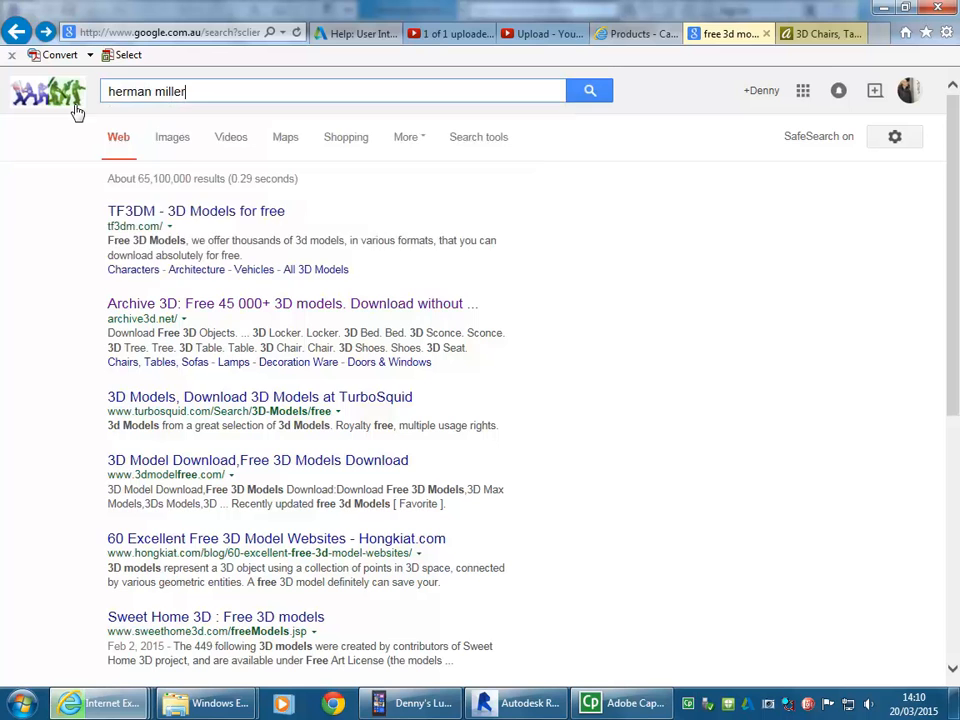
key(Return)
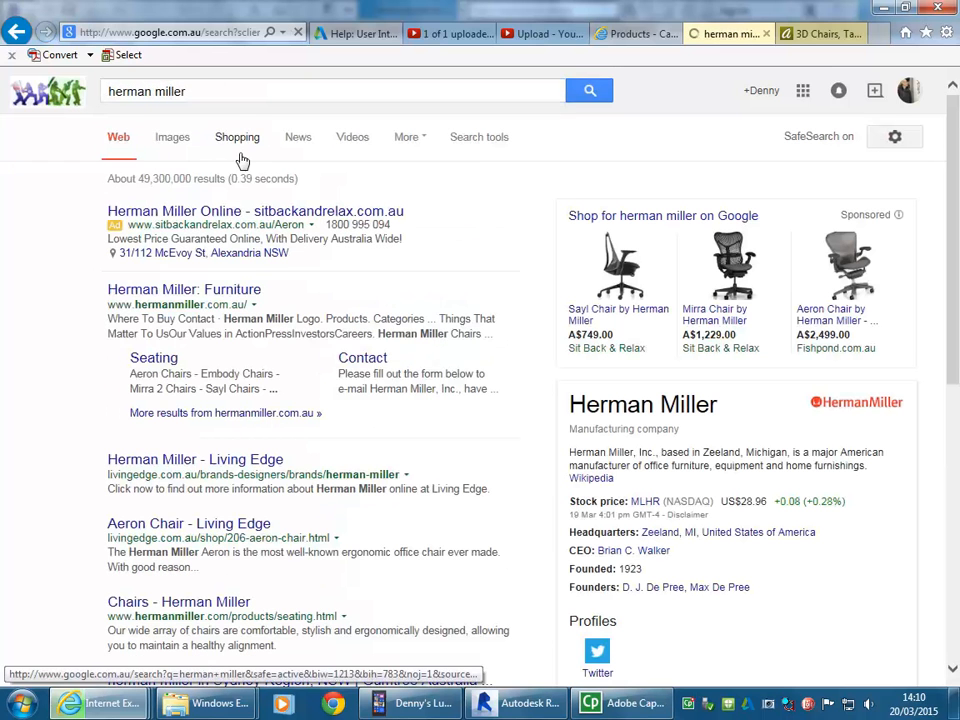
Step: Open the Herman Miller Furniture website and go to the Seating section of its 3D Models / Revit design resources
click(165, 291)
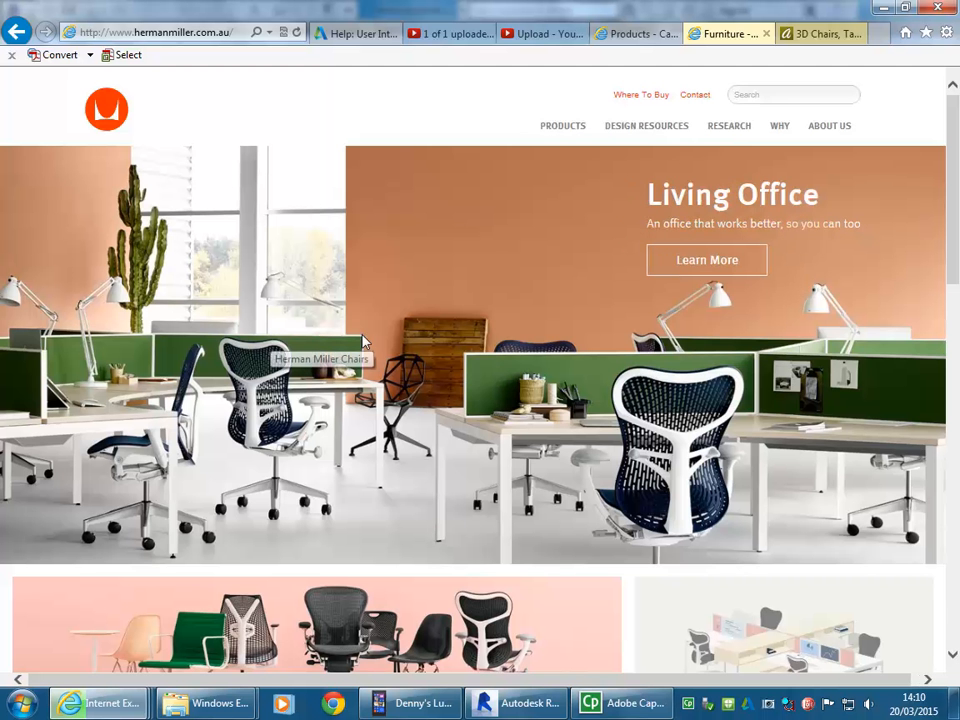
mouse_move(638, 131)
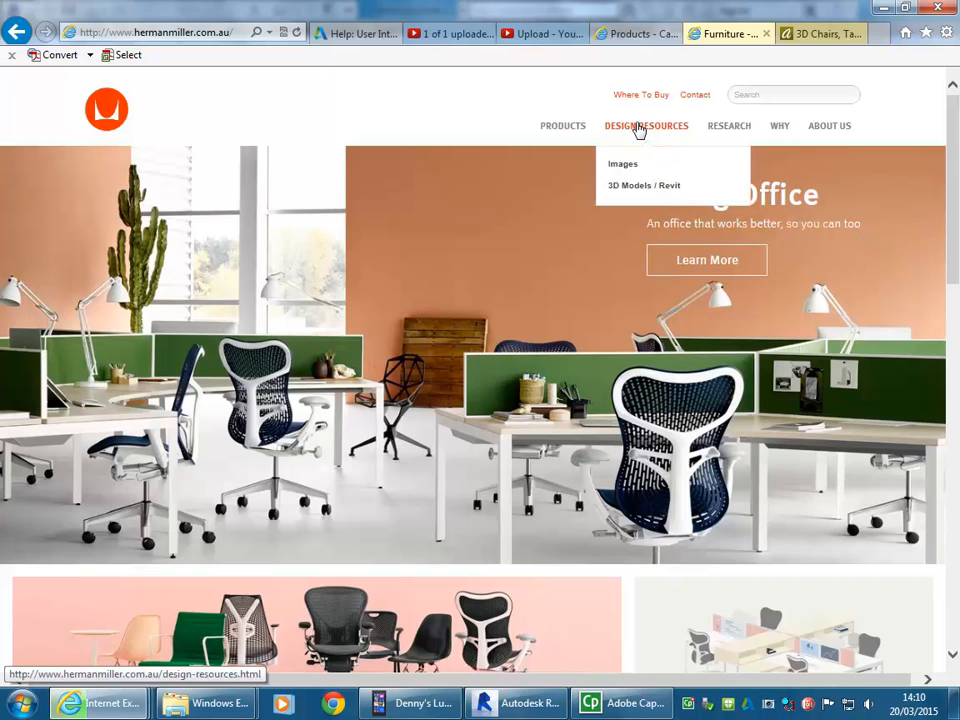
click(641, 188)
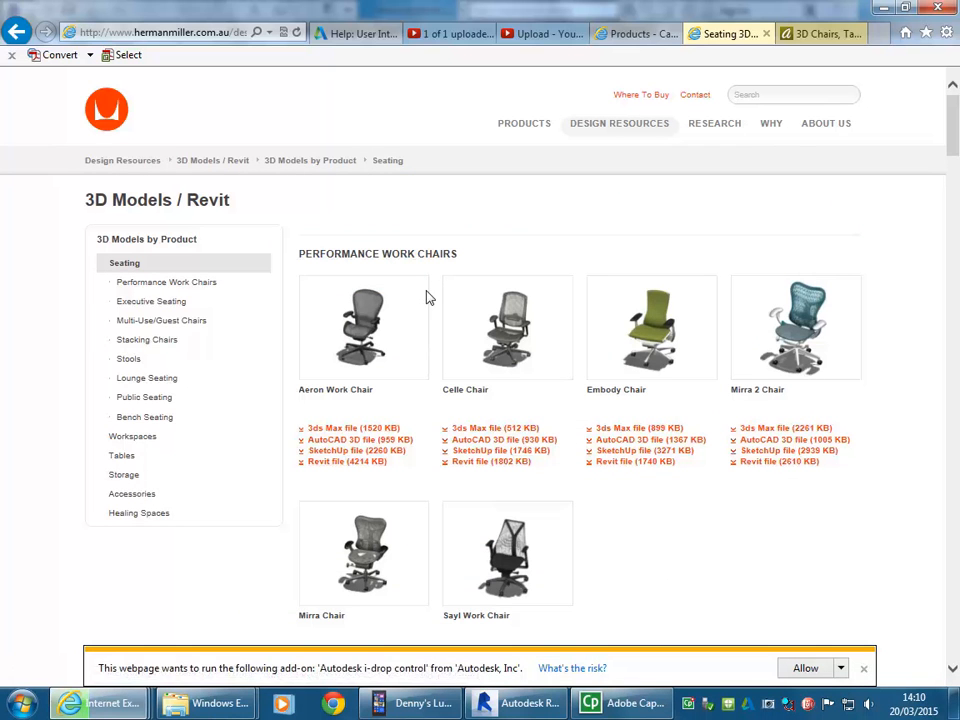
Step: Look through the seating models, from performance work chairs to bench seating, and the file formats offered for each
scroll(429, 320, down, 4)
scroll(429, 298, down, 6)
scroll(426, 295, up, 3)
scroll(429, 298, up, 6)
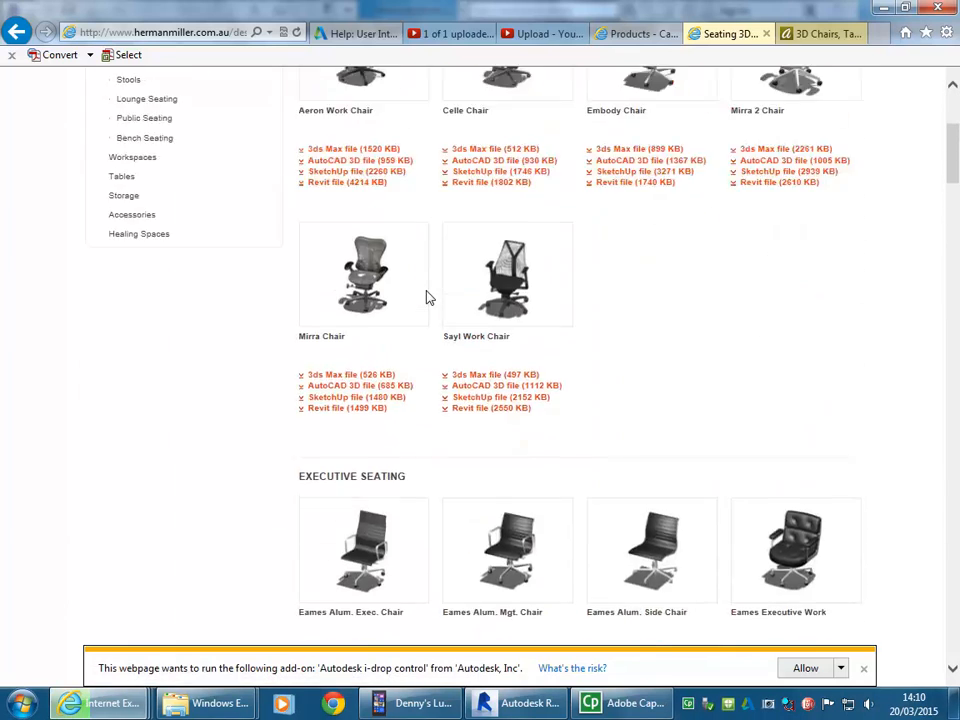
scroll(440, 276, up, 1)
scroll(440, 276, down, 10)
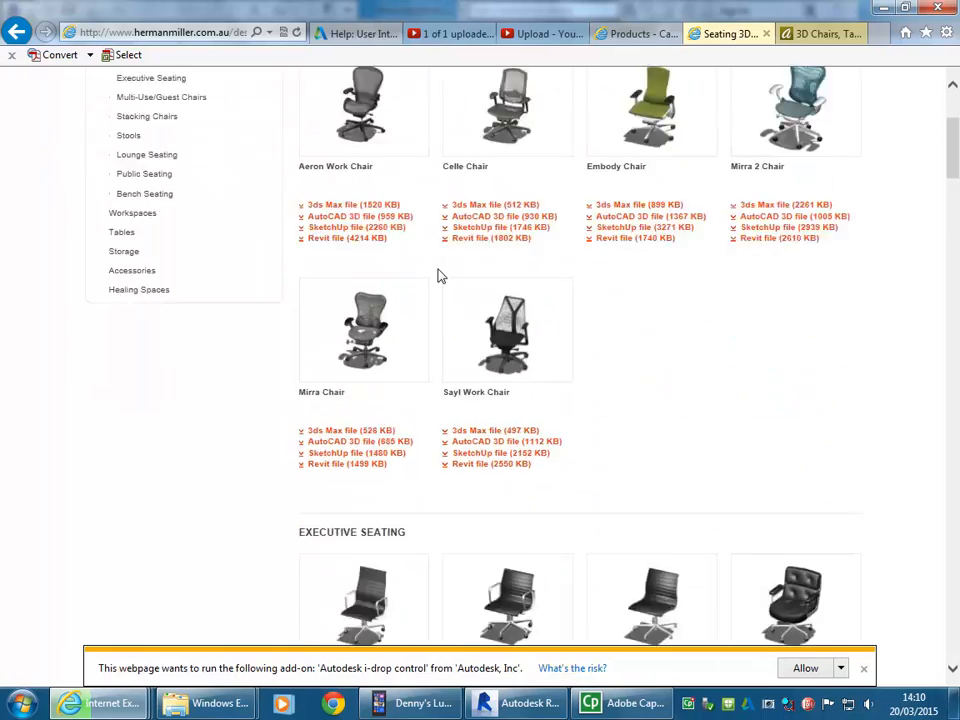
scroll(440, 276, down, 5)
scroll(440, 276, down, 20)
scroll(440, 276, down, 5)
scroll(440, 276, down, 10)
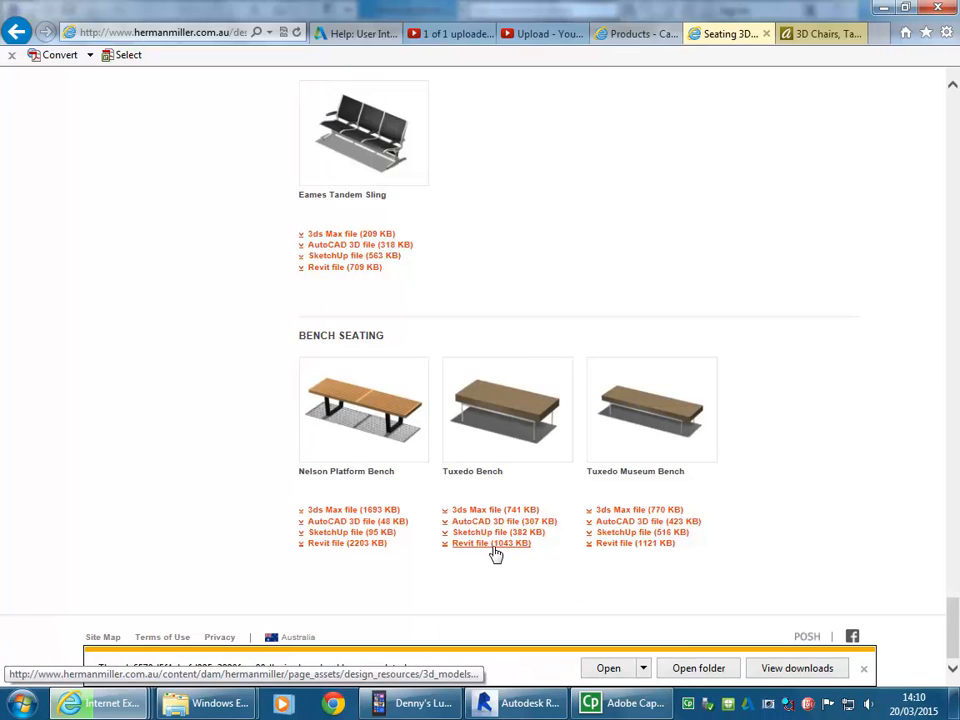
scroll(439, 274, up, 10)
scroll(444, 277, up, 15)
scroll(444, 277, up, 15)
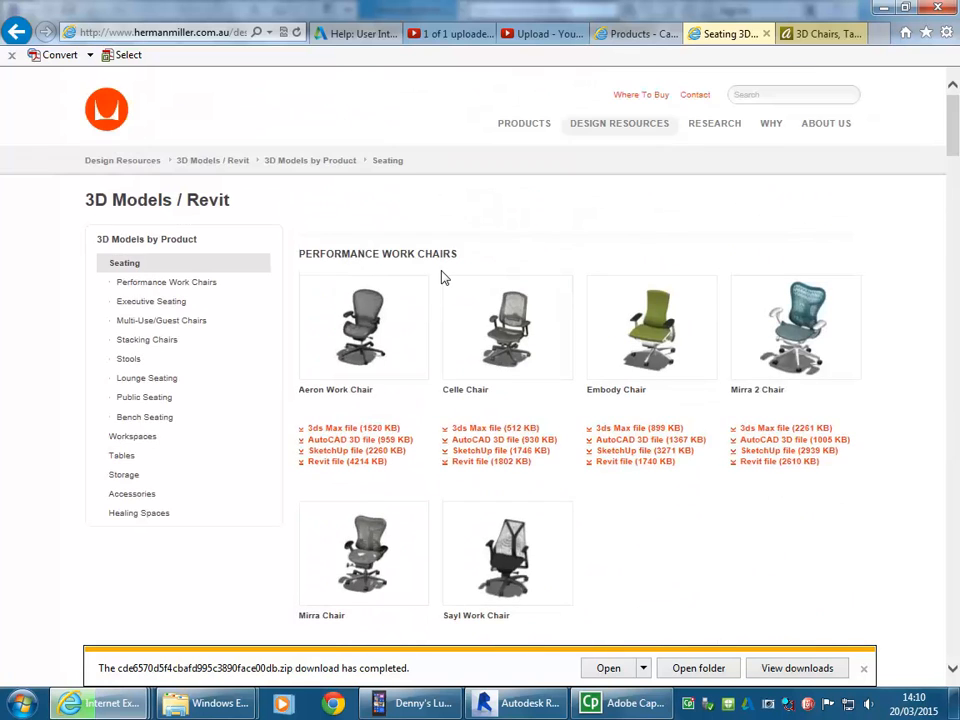
Step: Save the Celle Chair's Revit file as HMI_Celle_Chair_rfa_3D.zip in the resources folder and minimize the download list
scroll(444, 277, down, 3)
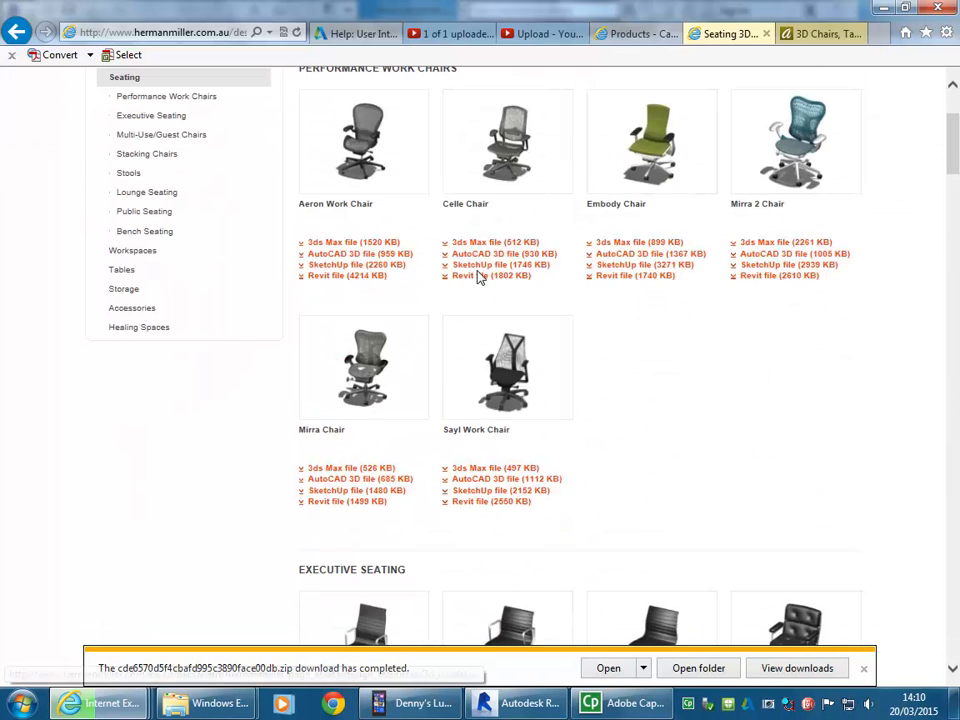
click(483, 285)
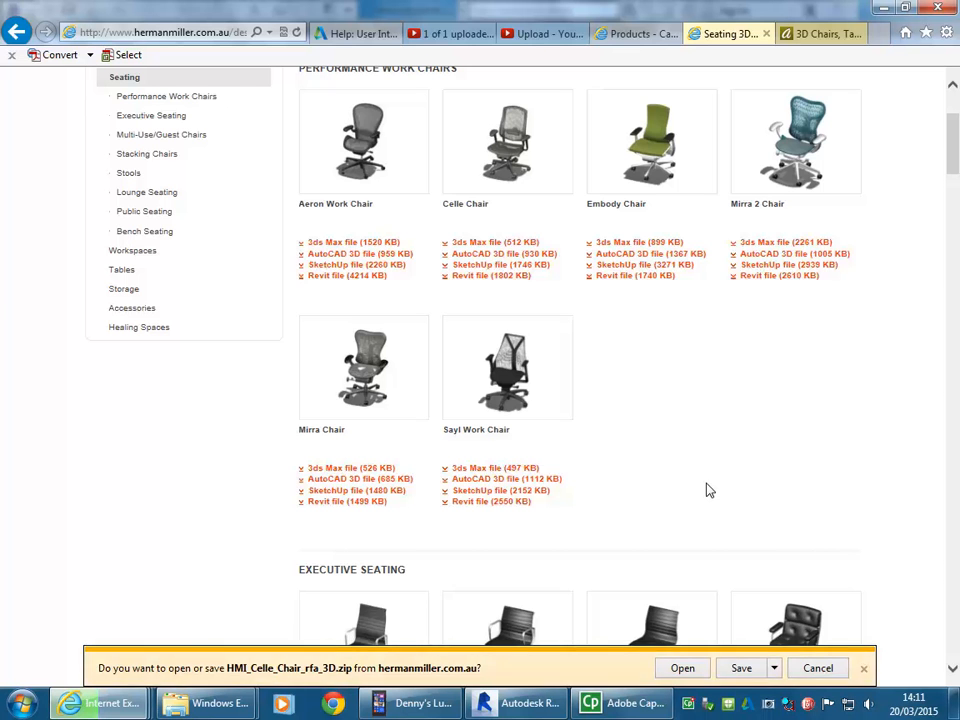
click(773, 668)
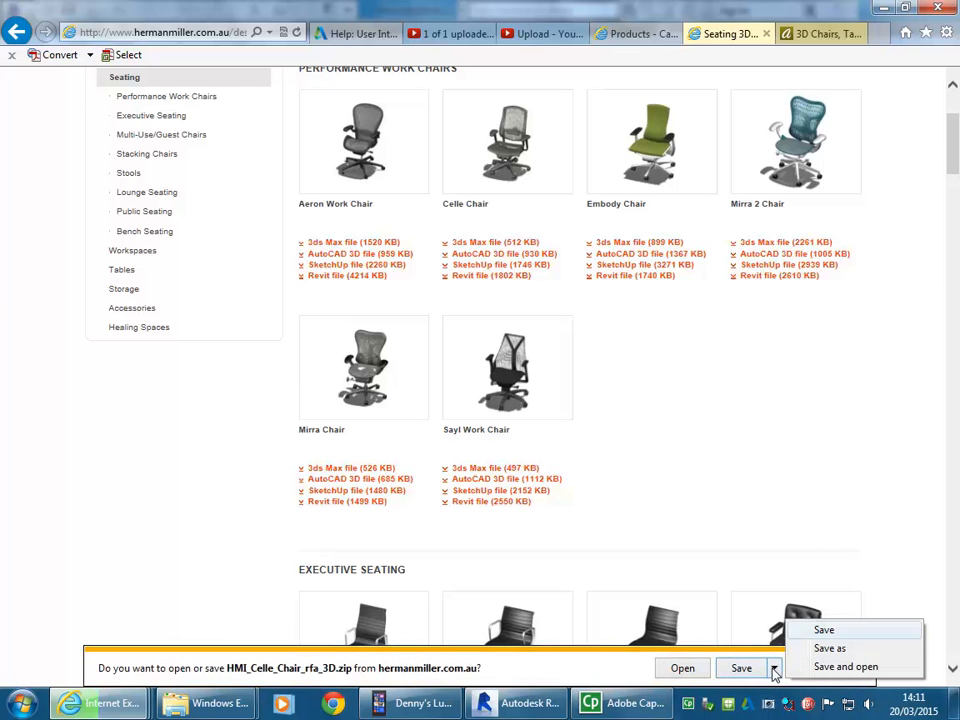
click(823, 645)
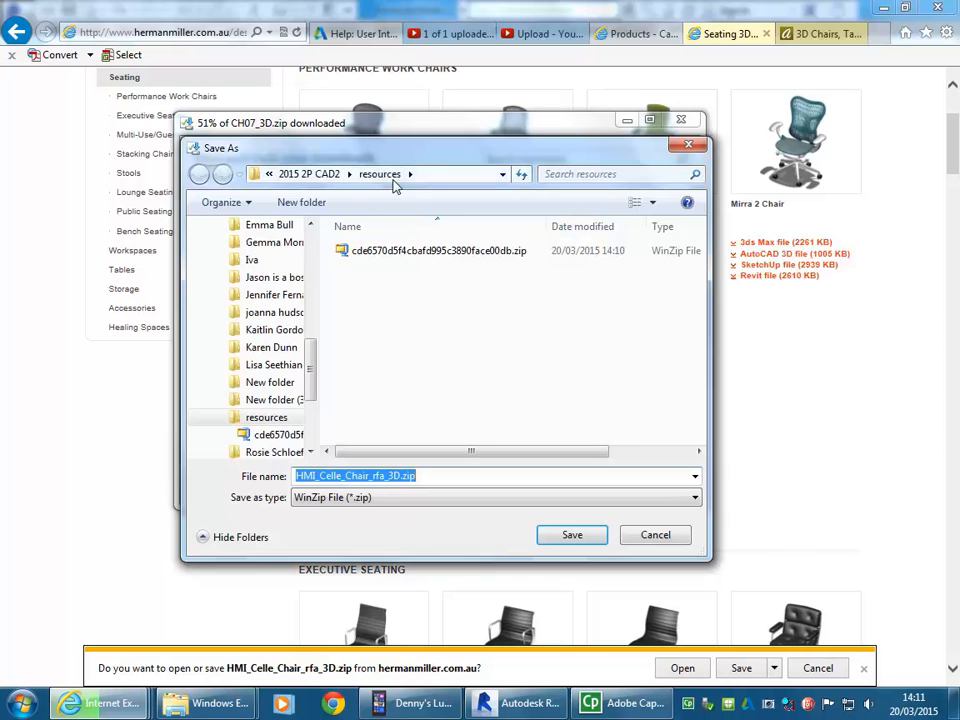
click(588, 541)
click(626, 121)
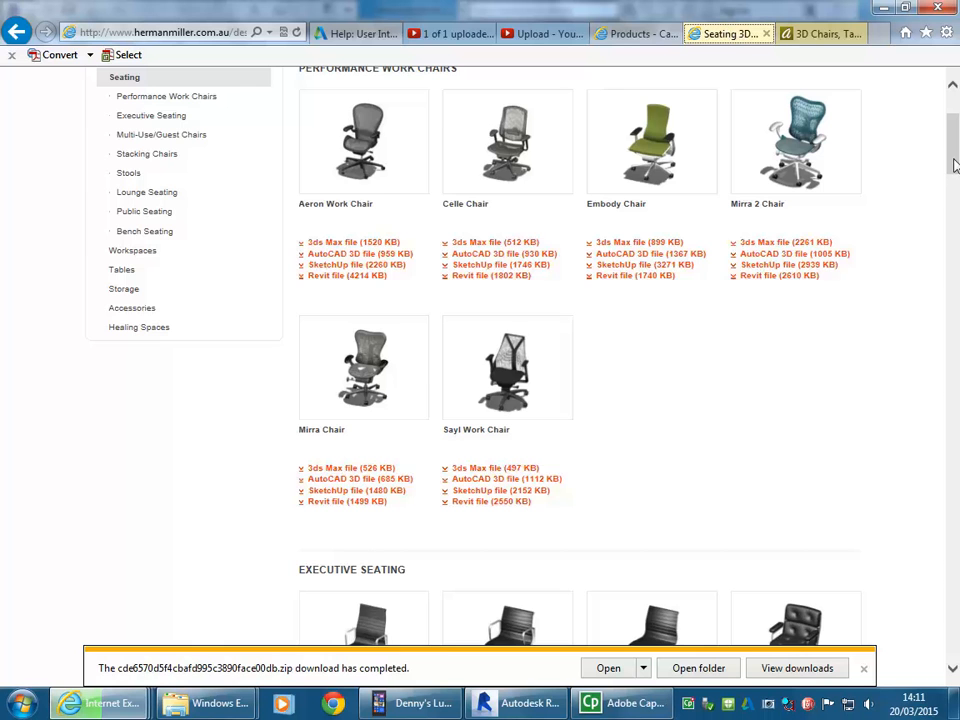
Step: Load the Google home page in place of the Herman Miller page, search for "sketchup warehouse" and open the 3D Warehouse site
scroll(954, 187, up, 3)
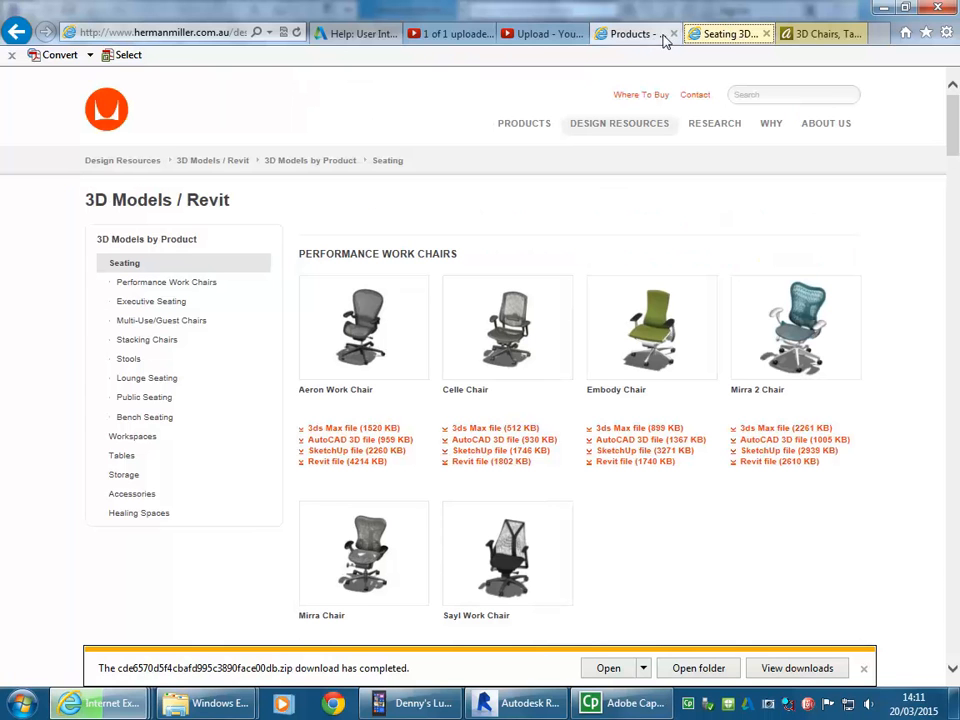
click(162, 35)
text(3)
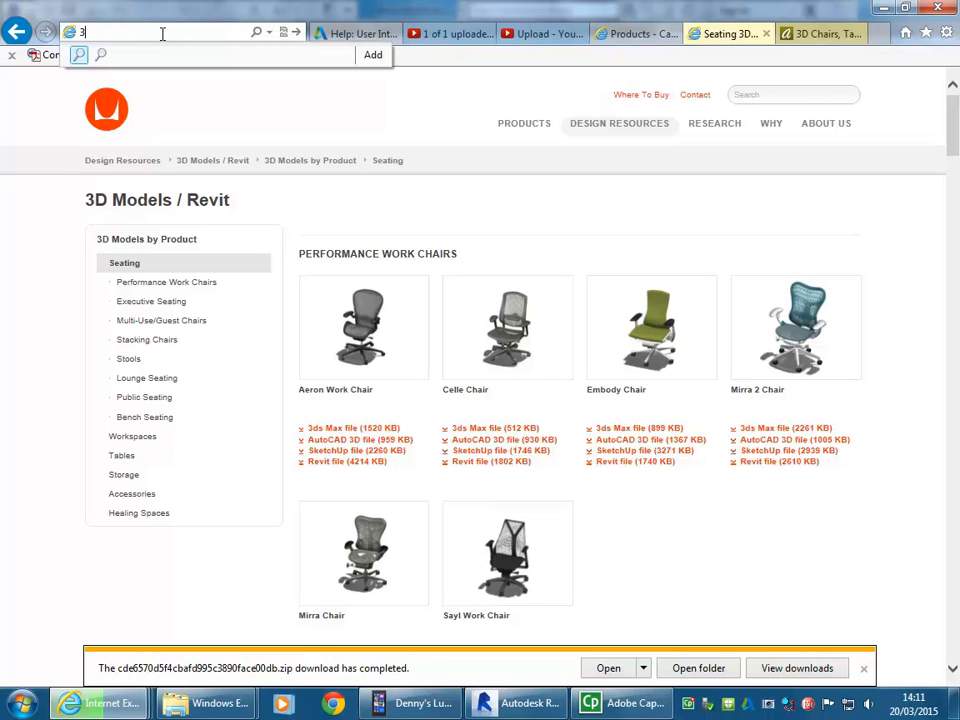
key(BackSpace)
key(Down)
key(Down)
key(Return)
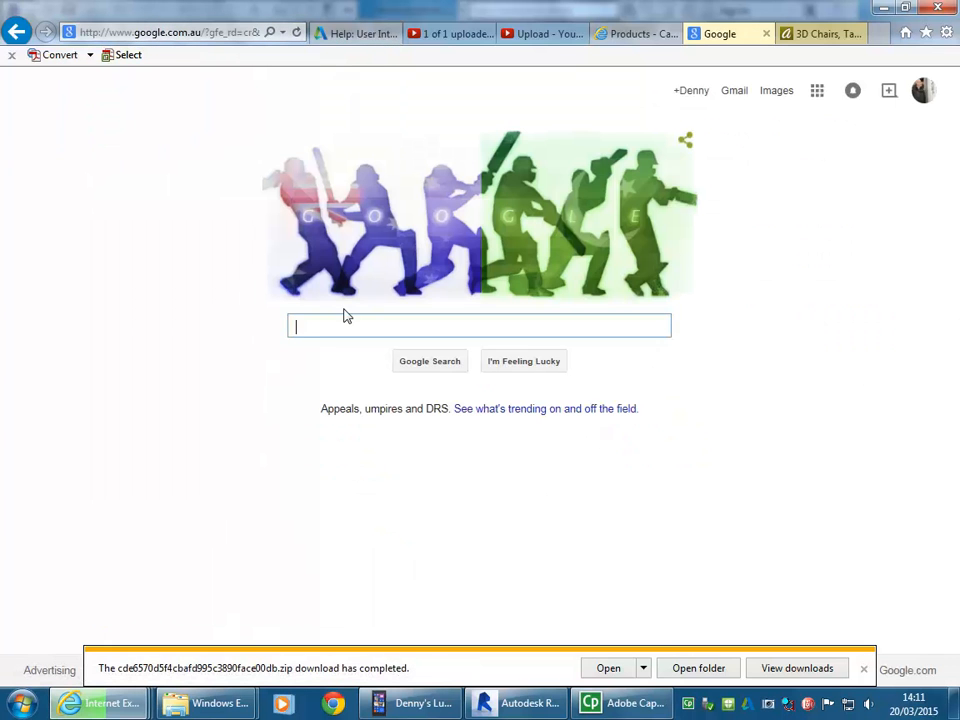
text(sk)
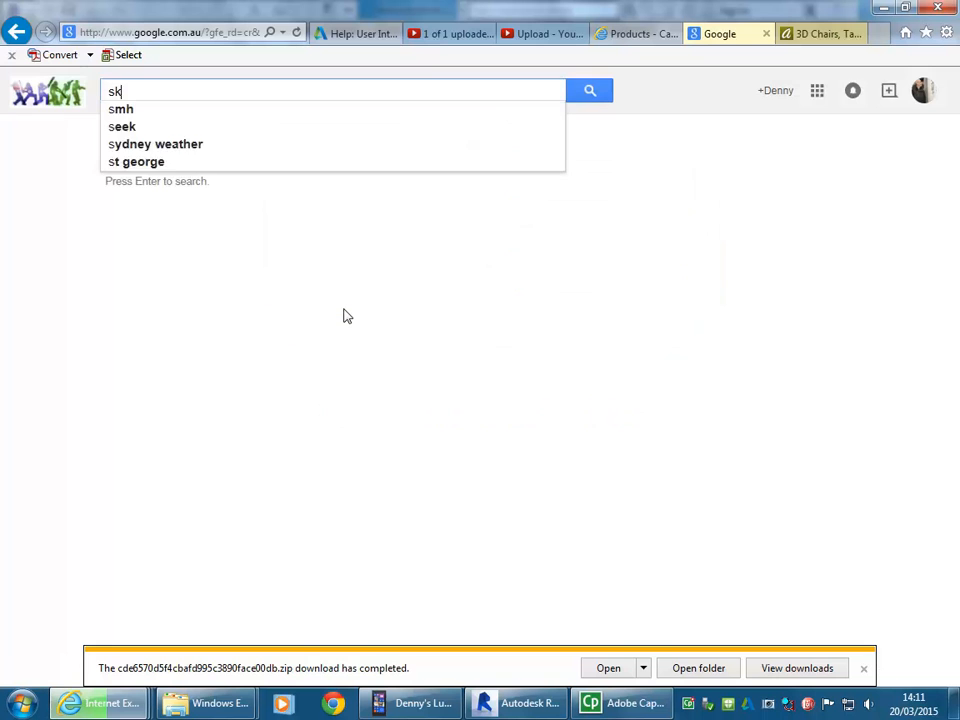
text(etchup warehouse)
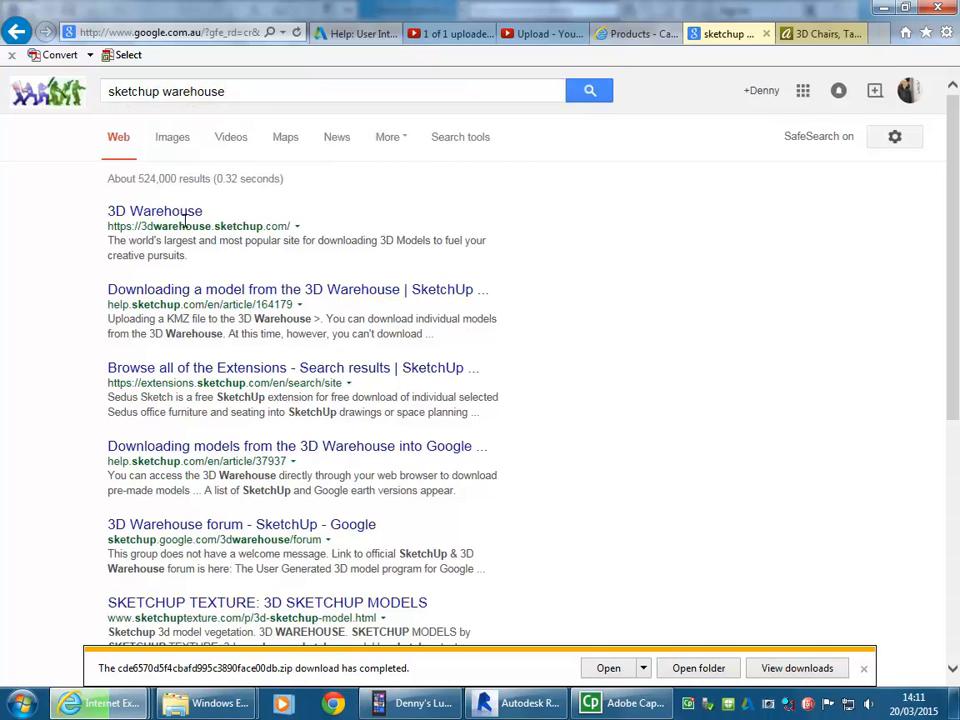
click(145, 213)
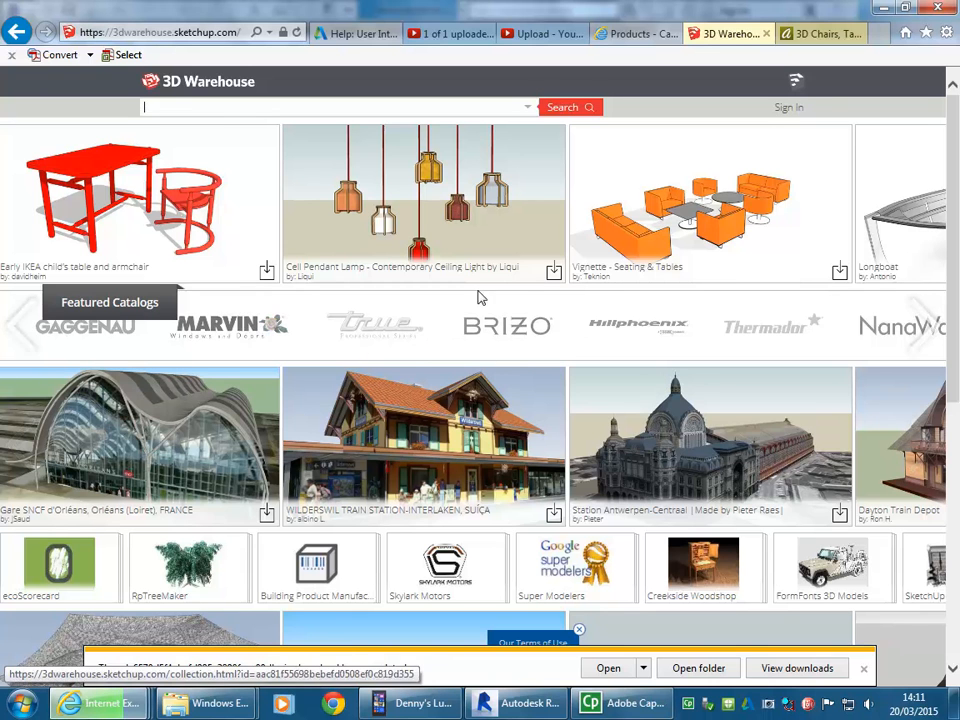
Step: Examine the 3D Warehouse home page, including its featured models, catalogs, collections and recent models, at a reduced page zoom
scroll(400, 272, down, 5)
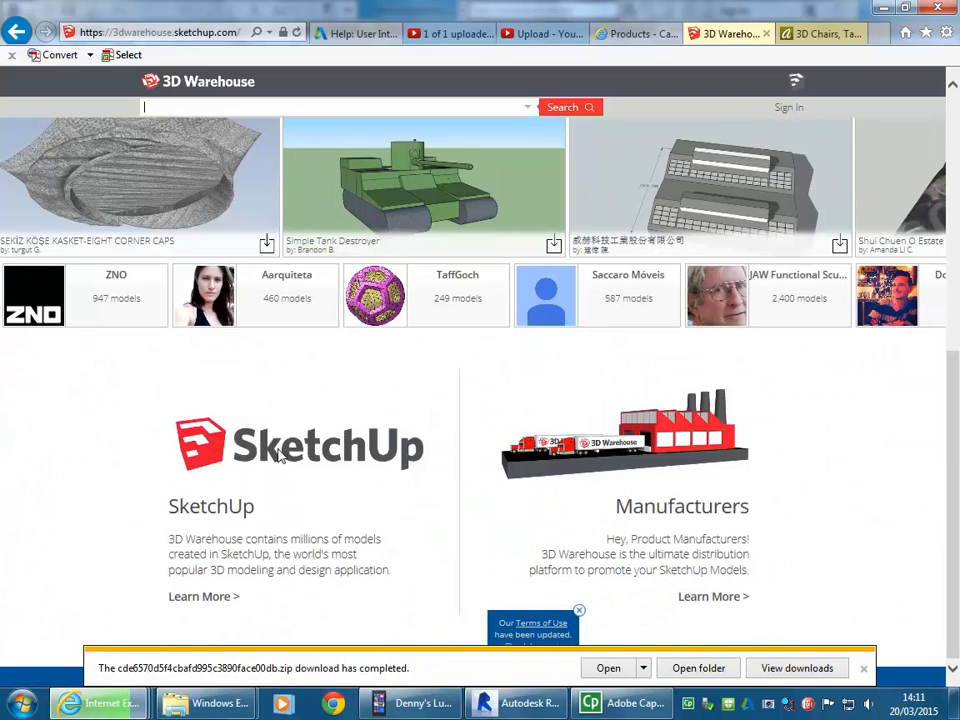
scroll(278, 449, up, 5)
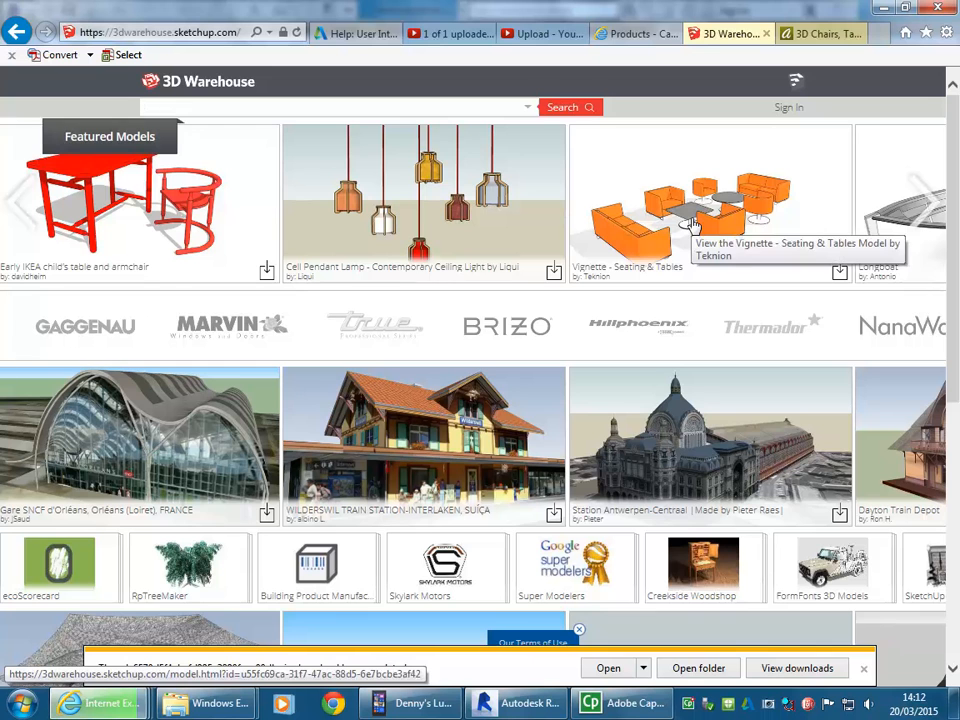
scroll(596, 312, down, 5)
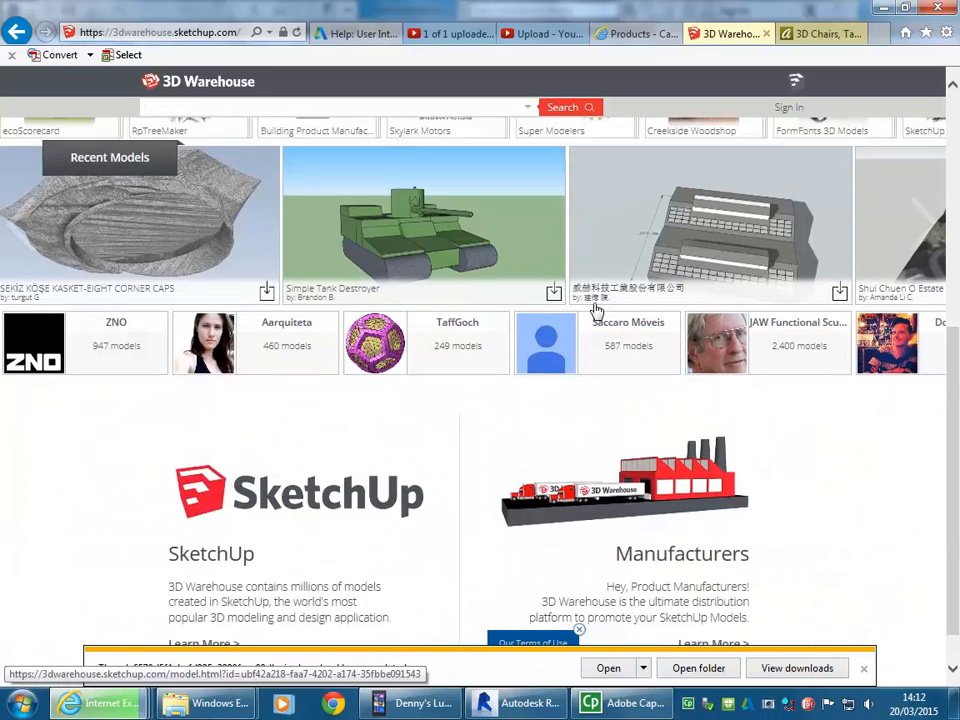
scroll(596, 312, up, 5)
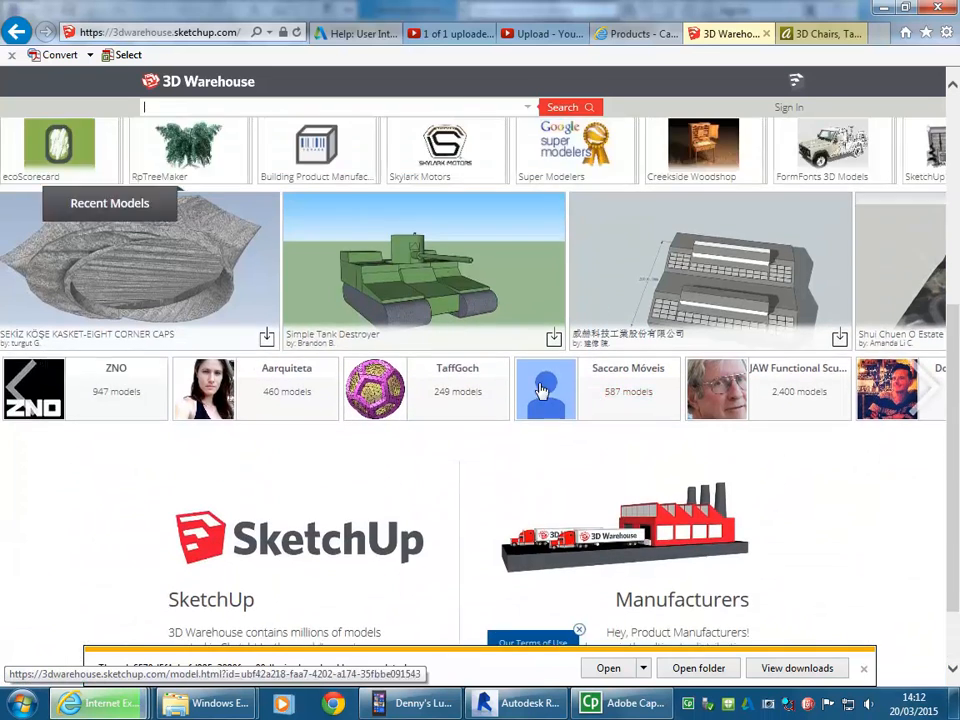
click(532, 112)
click(532, 112)
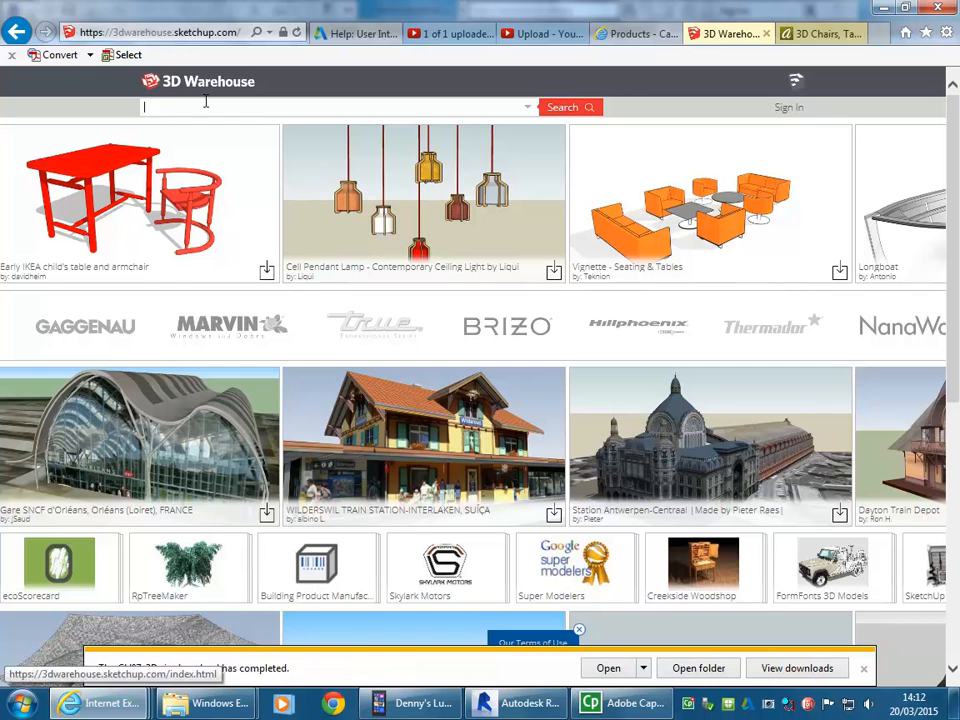
scroll(92, 416, down, 5)
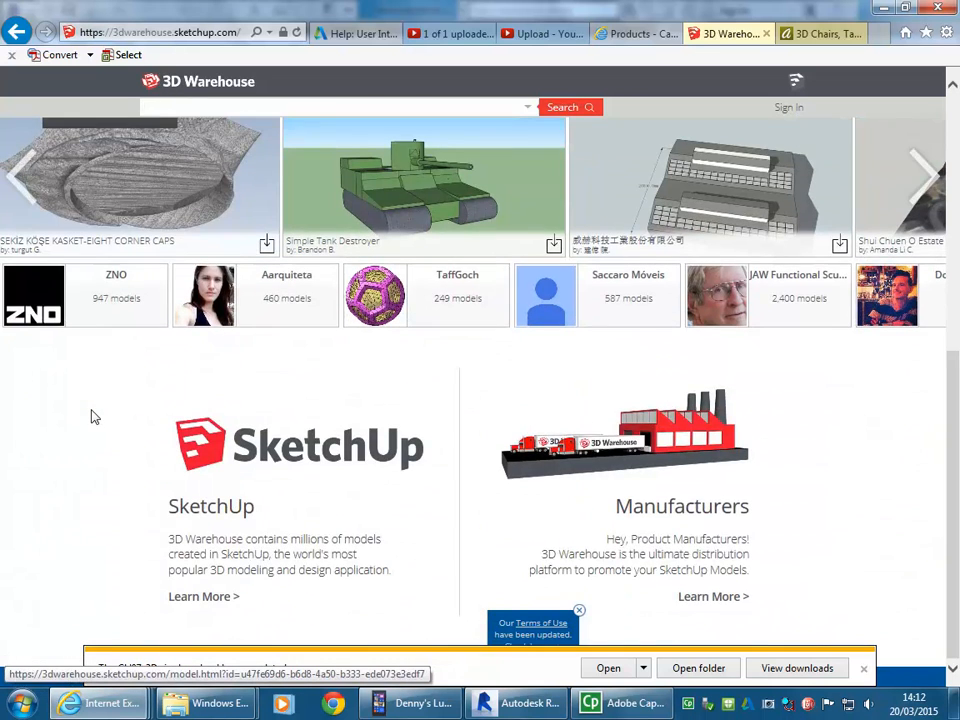
scroll(100, 428, up, 5)
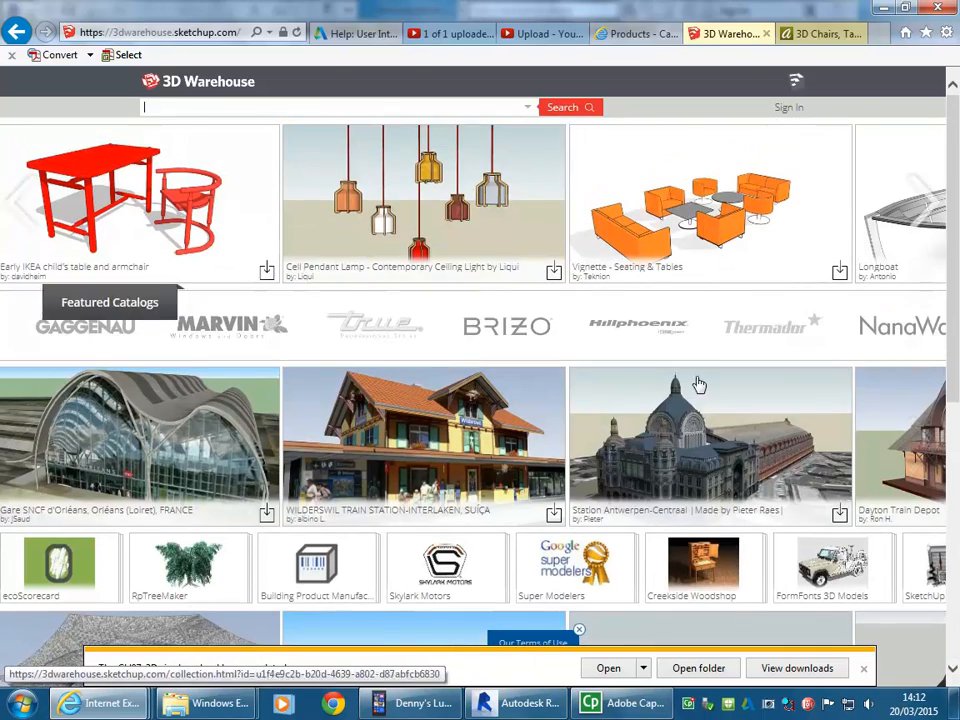
ctrl+scroll(696, 279, down, 2)
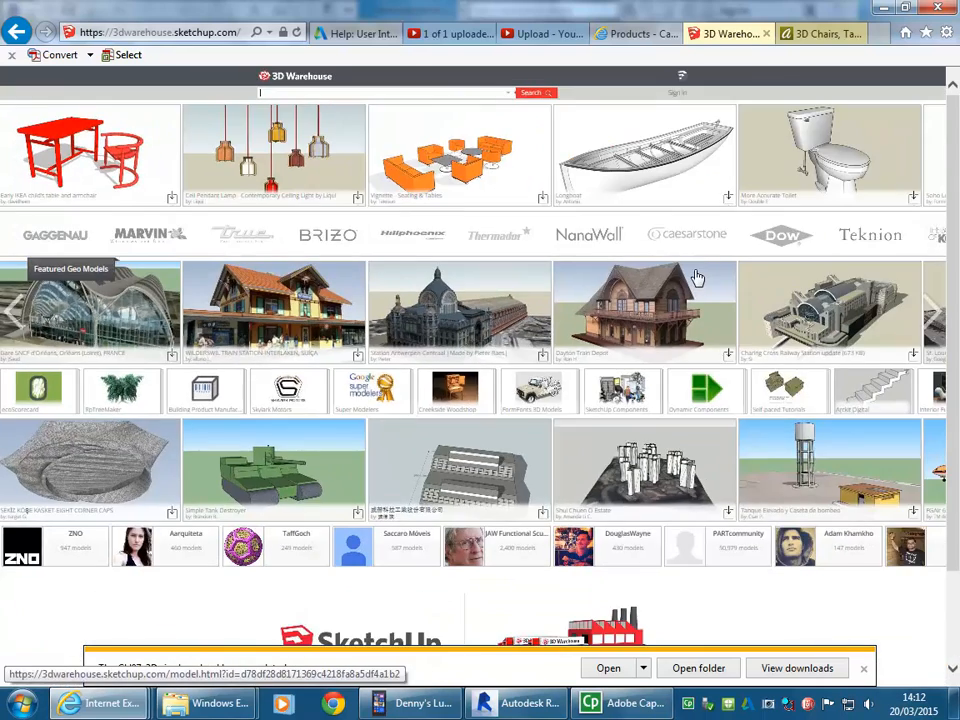
ctrl+scroll(696, 279, down, 1)
ctrl+scroll(696, 279, up, 1)
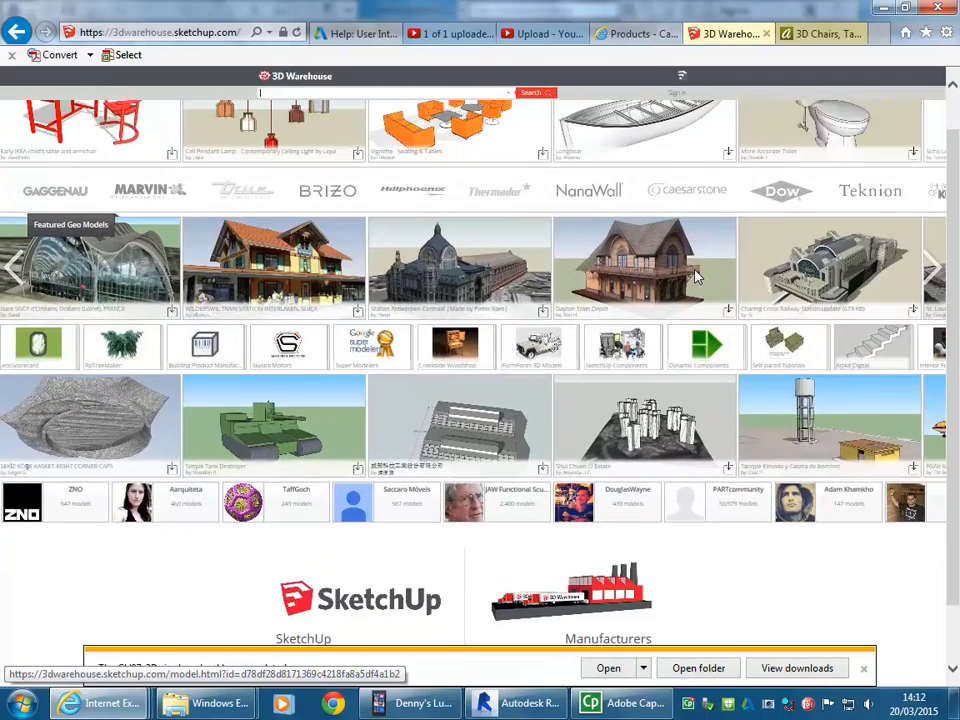
ctrl+scroll(520, 201, up, 1)
ctrl+scroll(520, 201, up, 1)
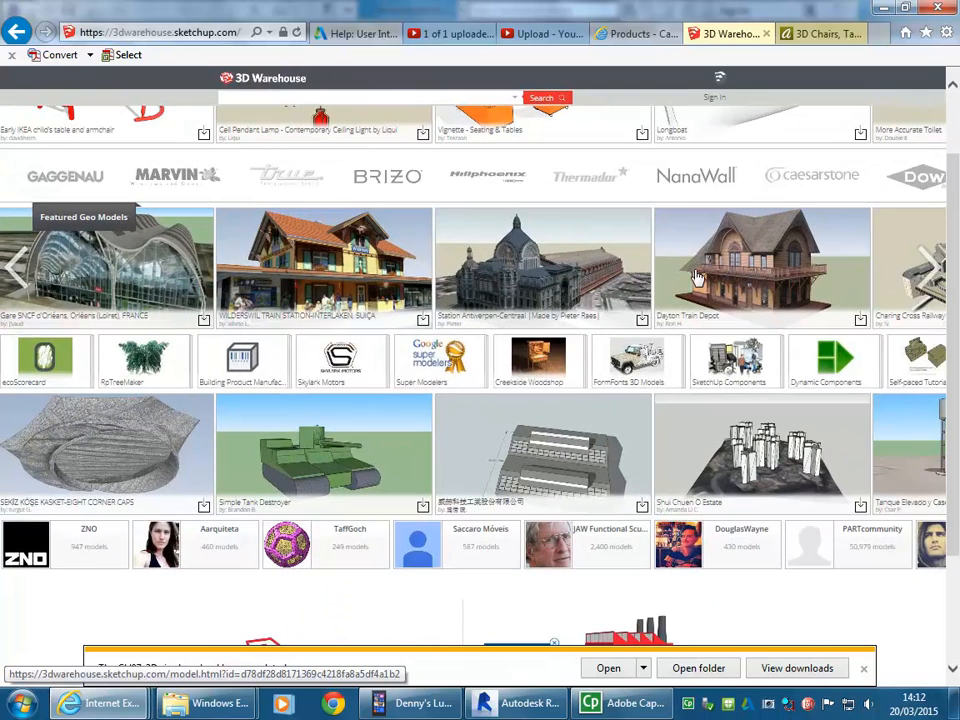
ctrl+scroll(415, 270, up, 1)
scroll(415, 270, up, 1)
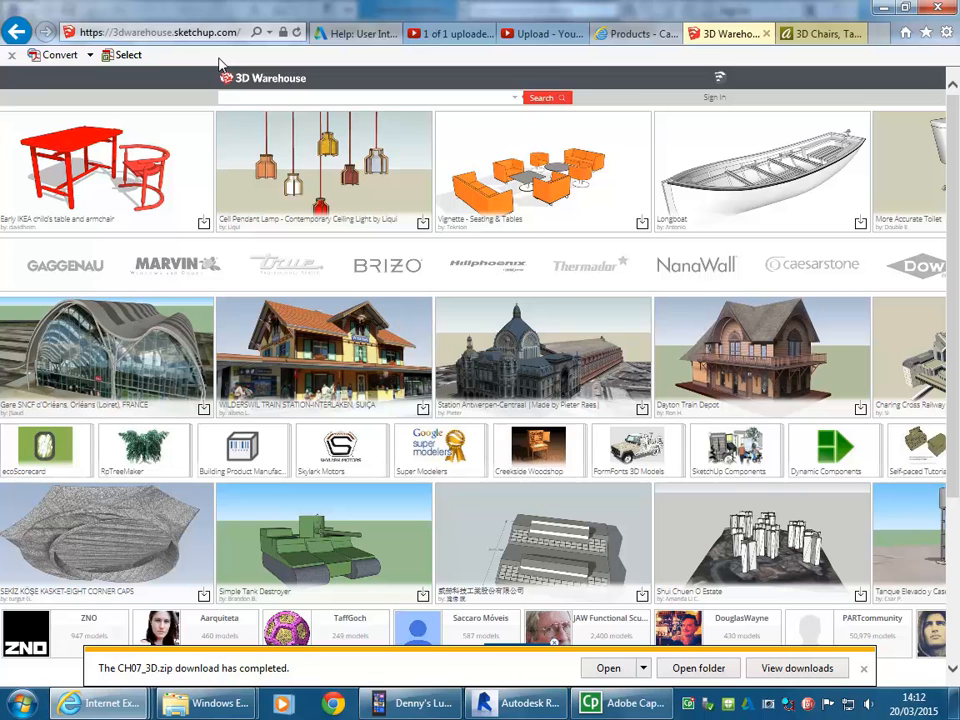
Step: Switch to the Carl Hansen products tab and load the Google home page there
click(633, 34)
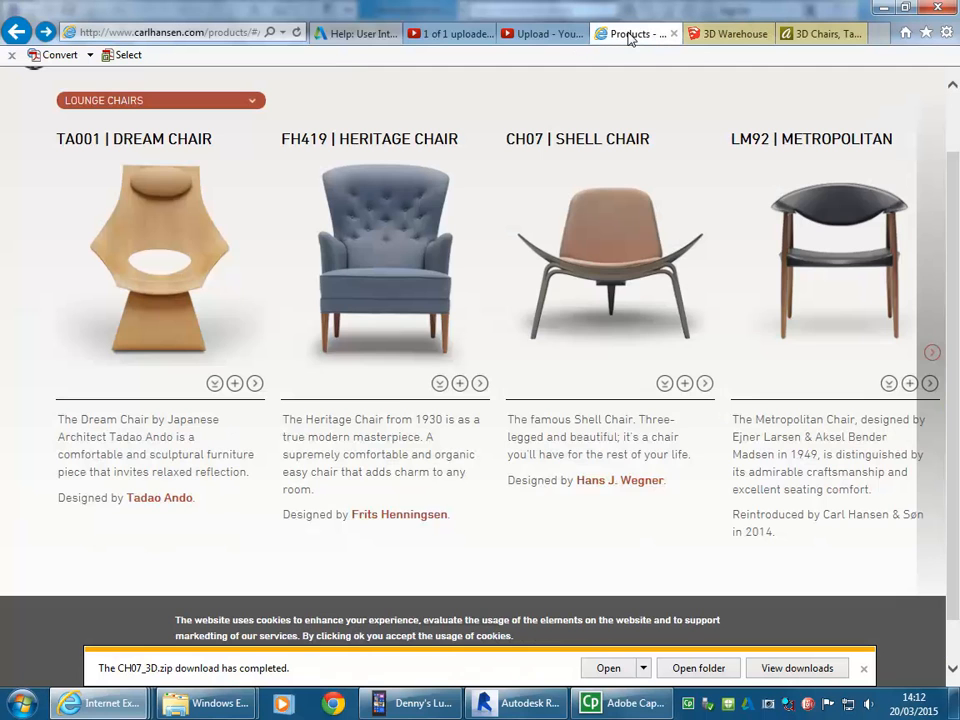
click(217, 31)
text(g)
key(Down)
key(Down)
key(Return)
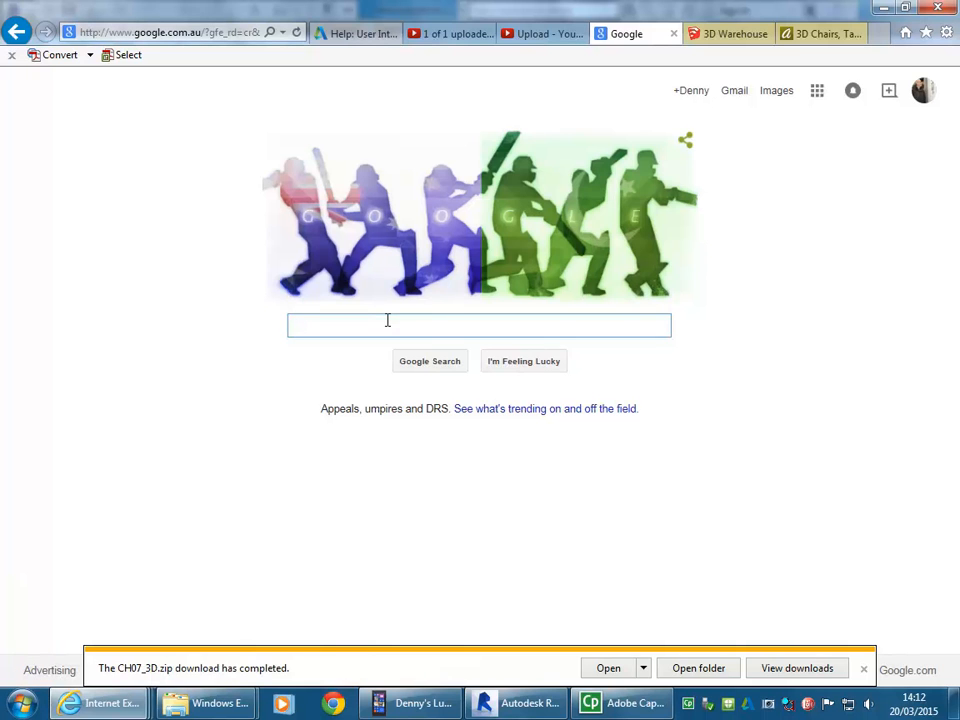
Step: Search Google for "turbosquid" and look over the results
text(tu)
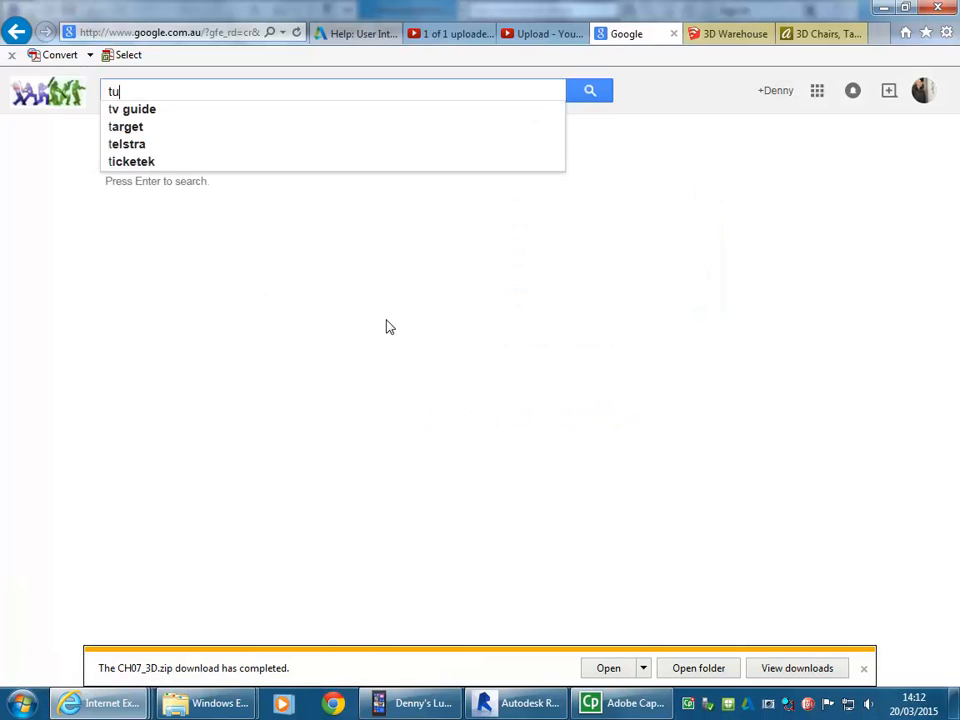
text(rbosquid)
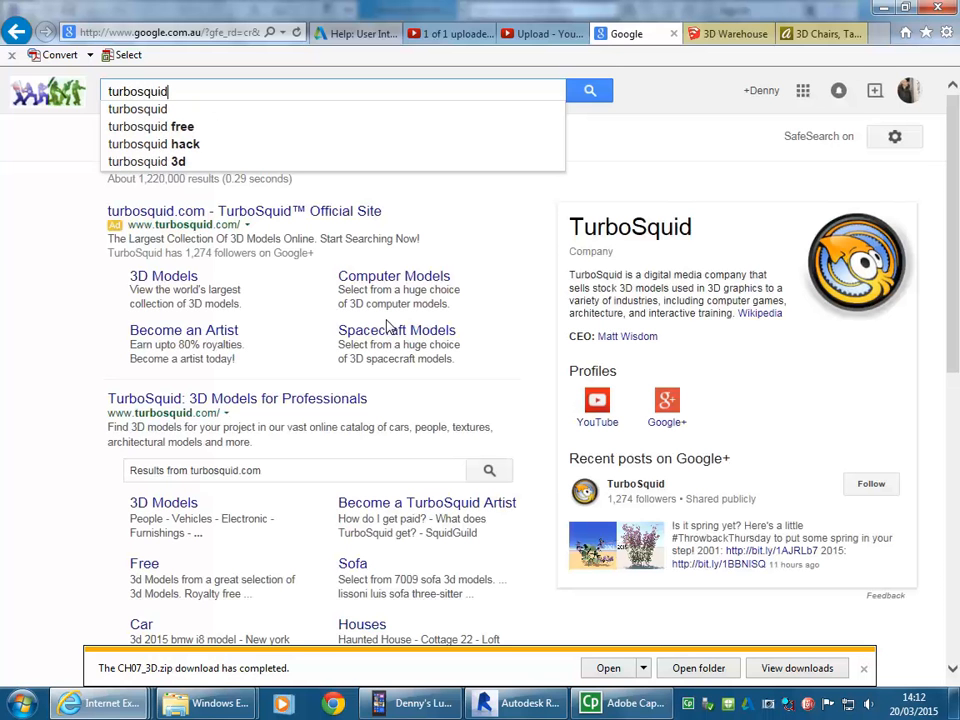
key(Return)
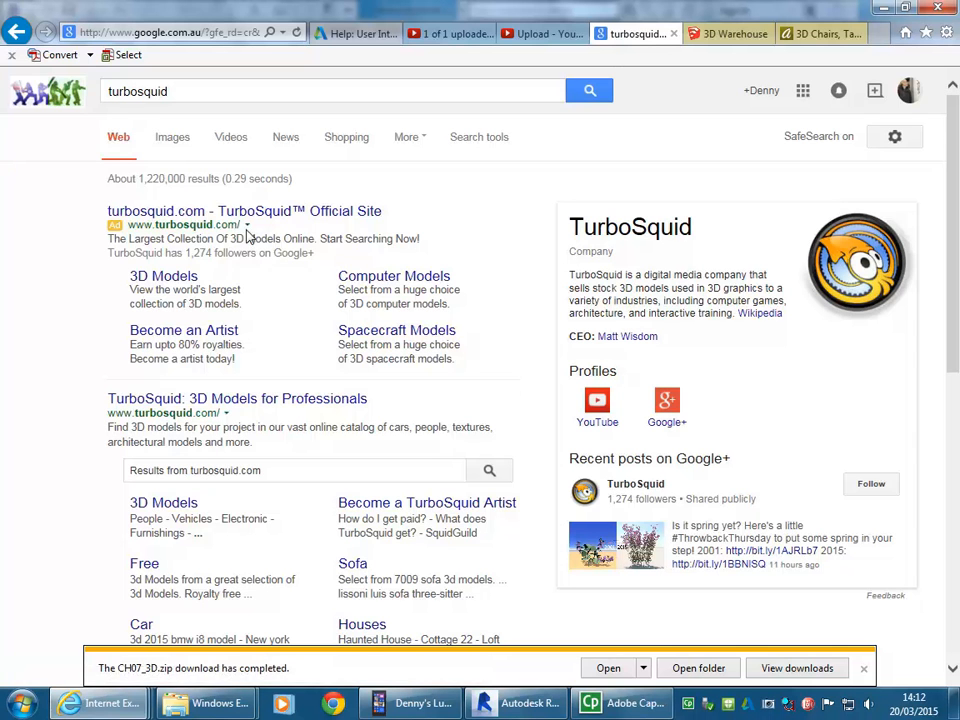
scroll(58, 240, down, 5)
scroll(57, 237, down, 1)
scroll(57, 237, up, 6)
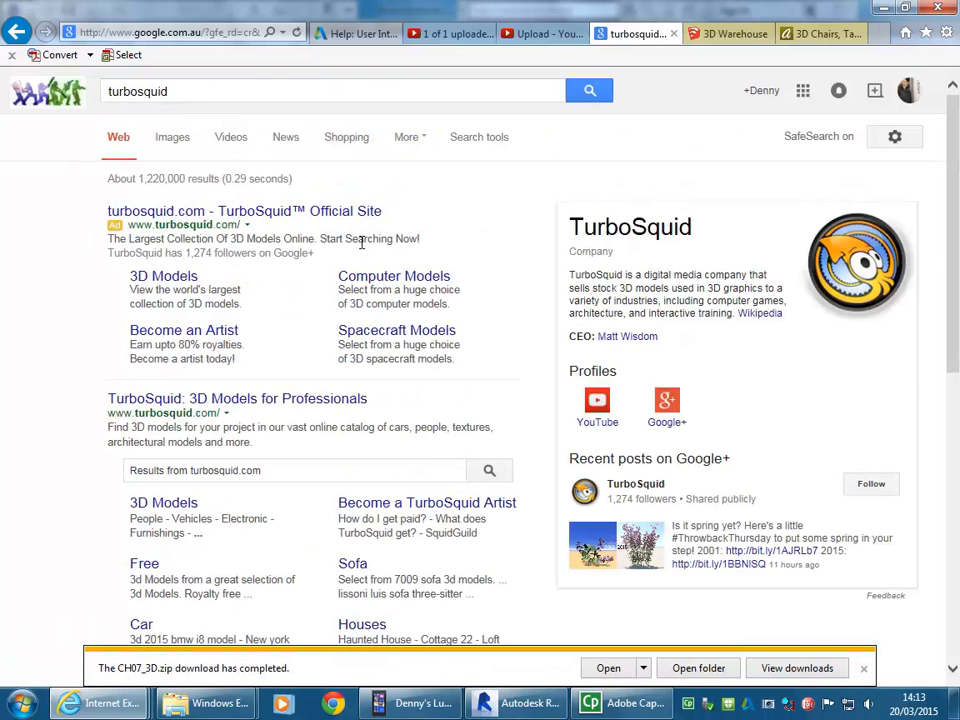
click(209, 91)
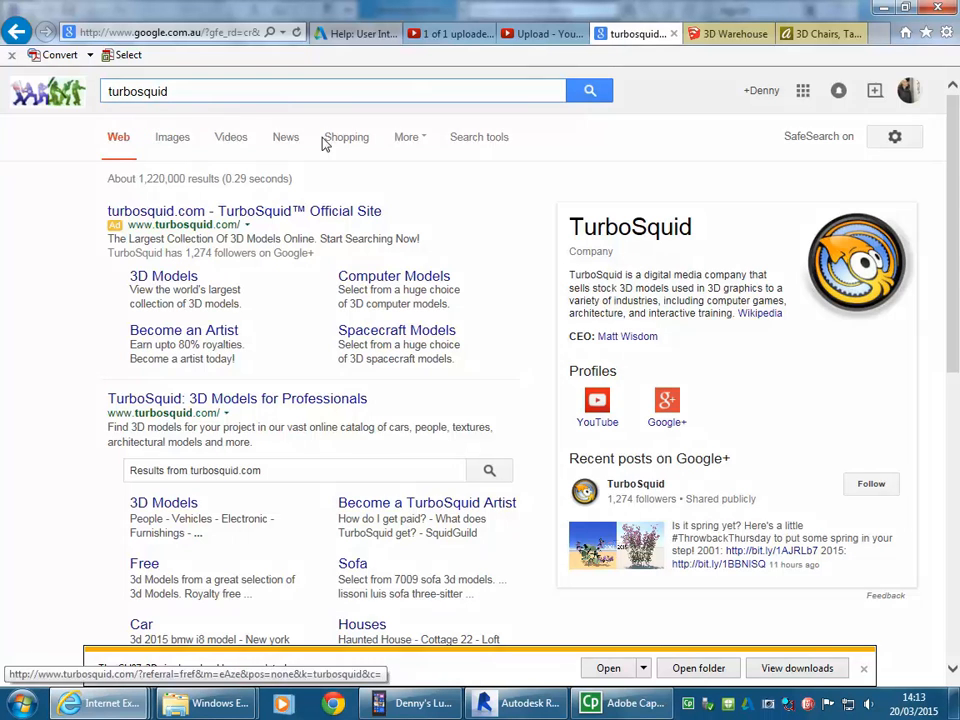
Step: Return to the 3D Warehouse home page and open the featured Early IKEA child's table and armchair model
click(724, 36)
click(812, 36)
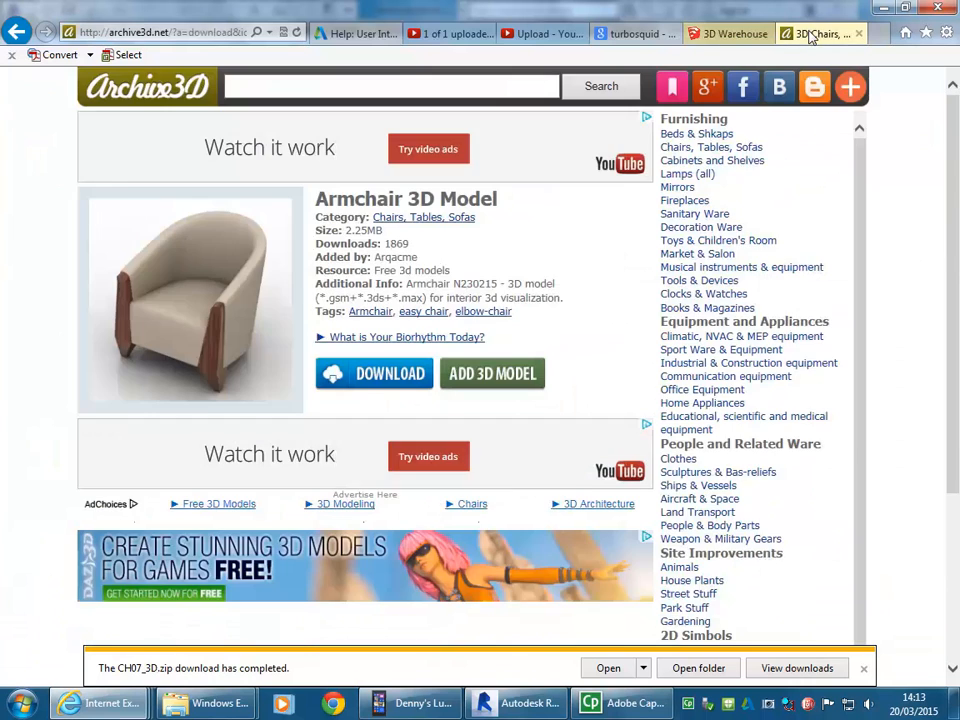
click(730, 34)
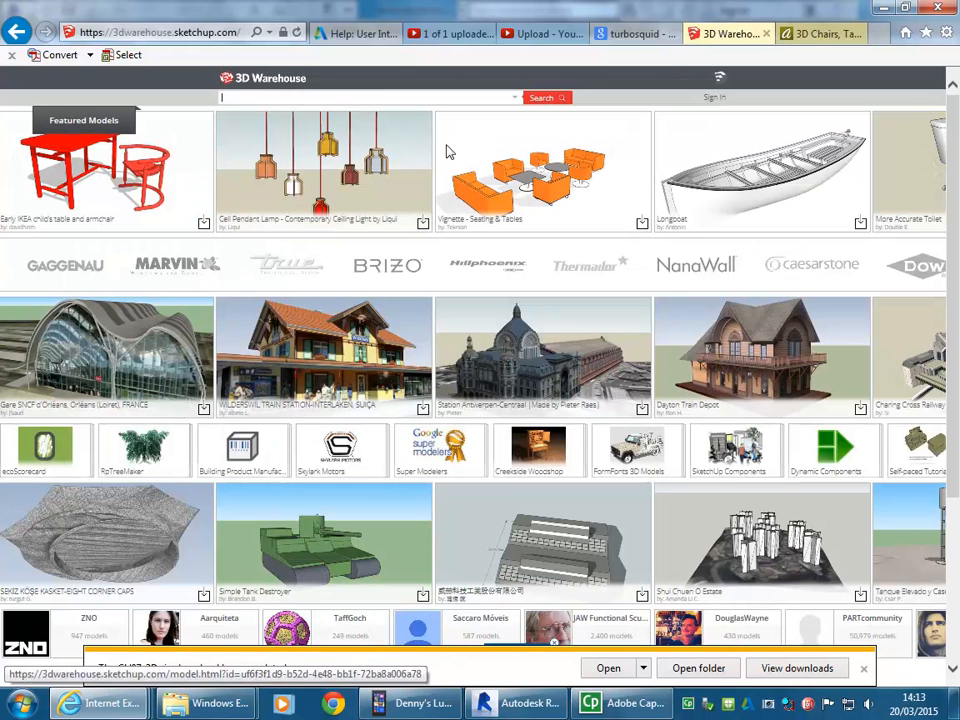
scroll(447, 181, down, 5)
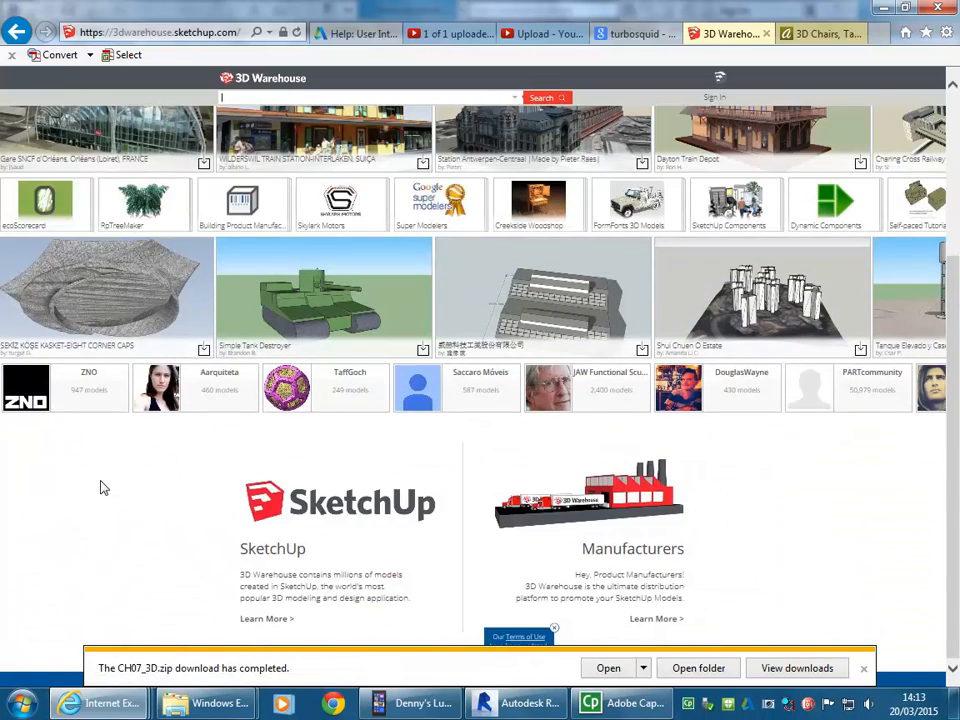
scroll(100, 487, up, 5)
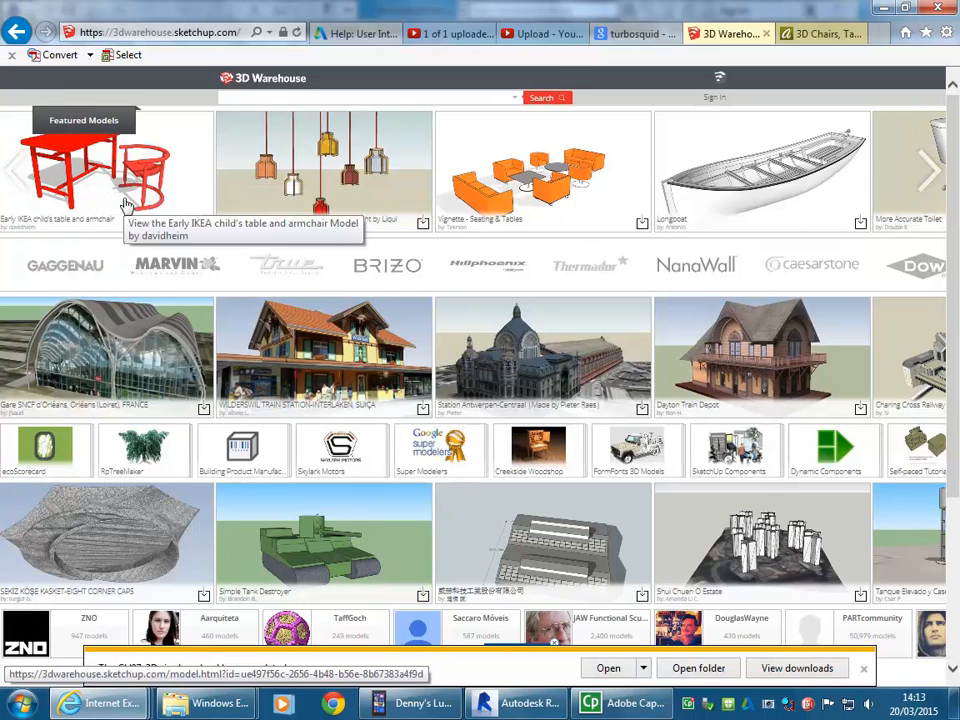
click(80, 176)
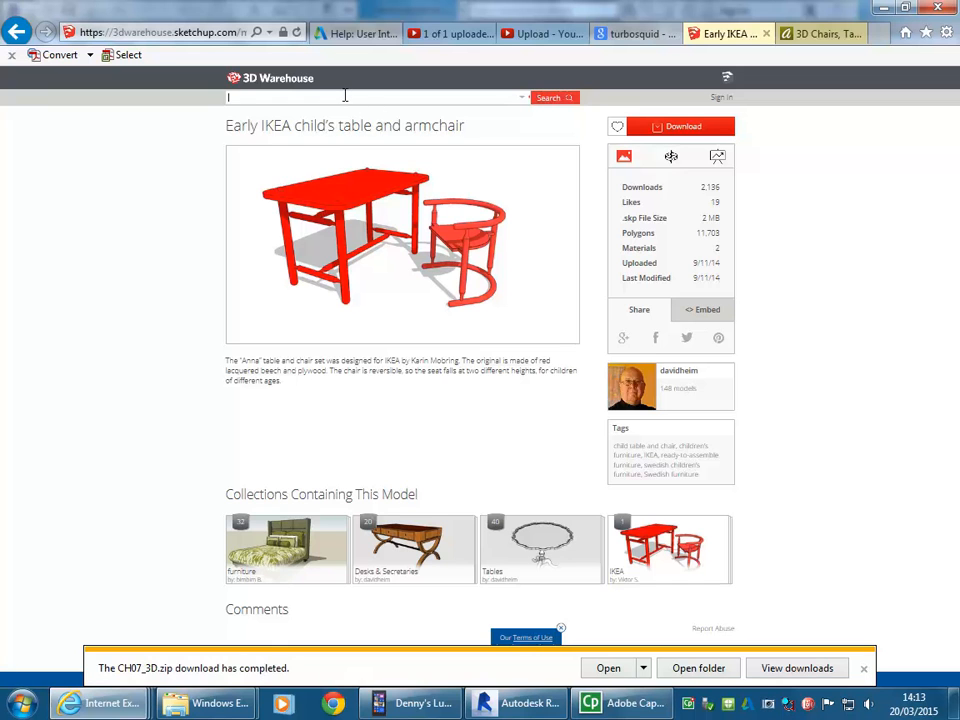
Step: Search 3D Warehouse for "chairs", then refine the search to "chair"
text(rs)
key(Return)
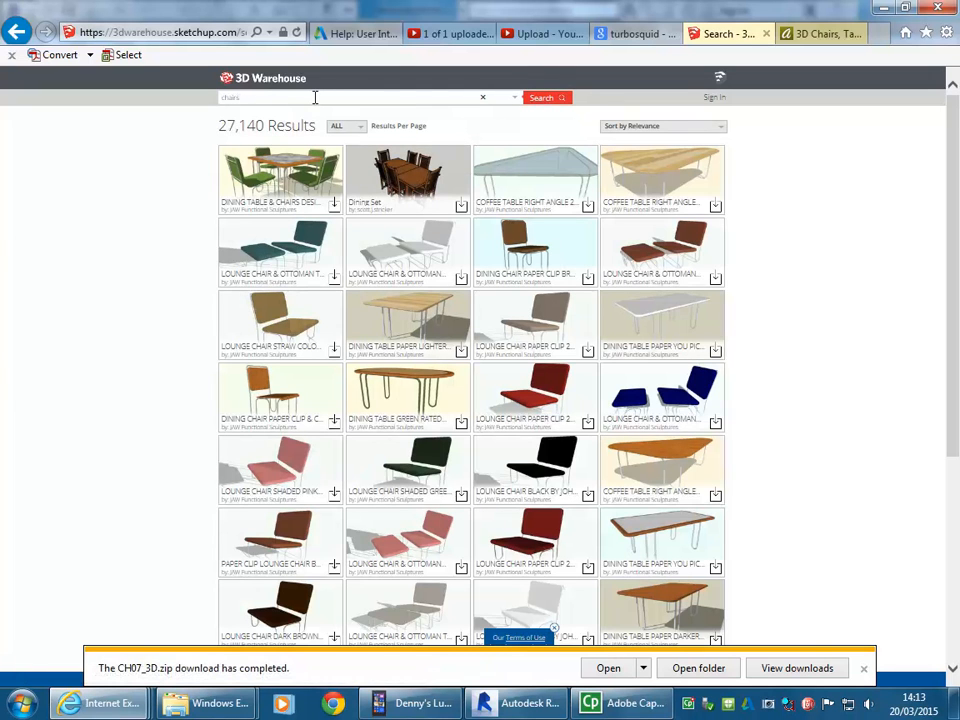
click(545, 103)
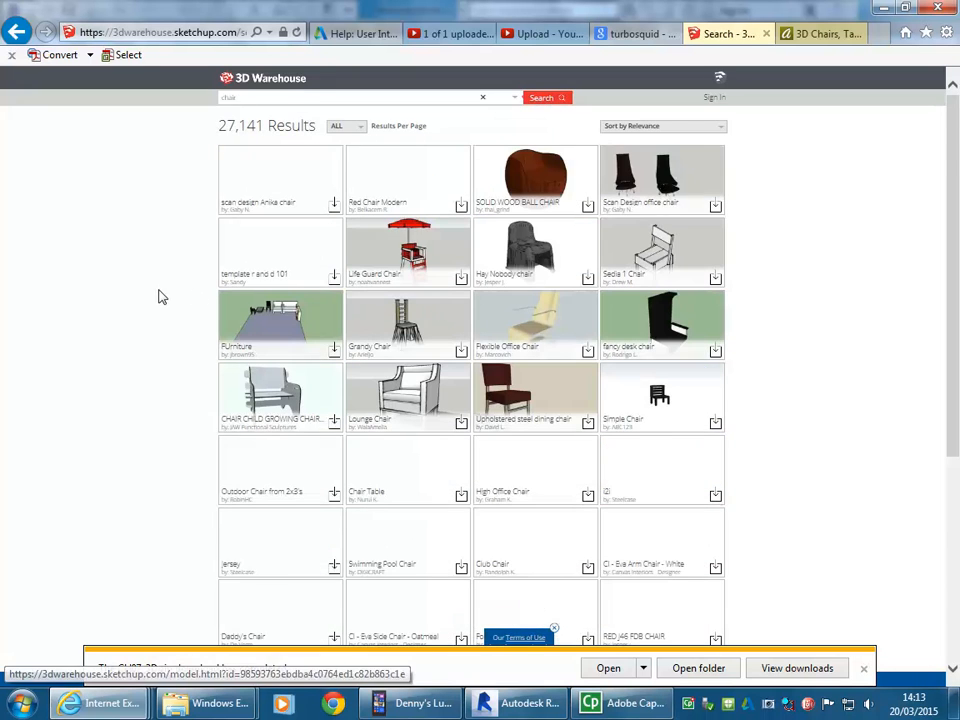
Step: Browse the chair search results and open the page of The Red and Blue Chair
scroll(158, 293, down, 2)
scroll(158, 293, down, 3)
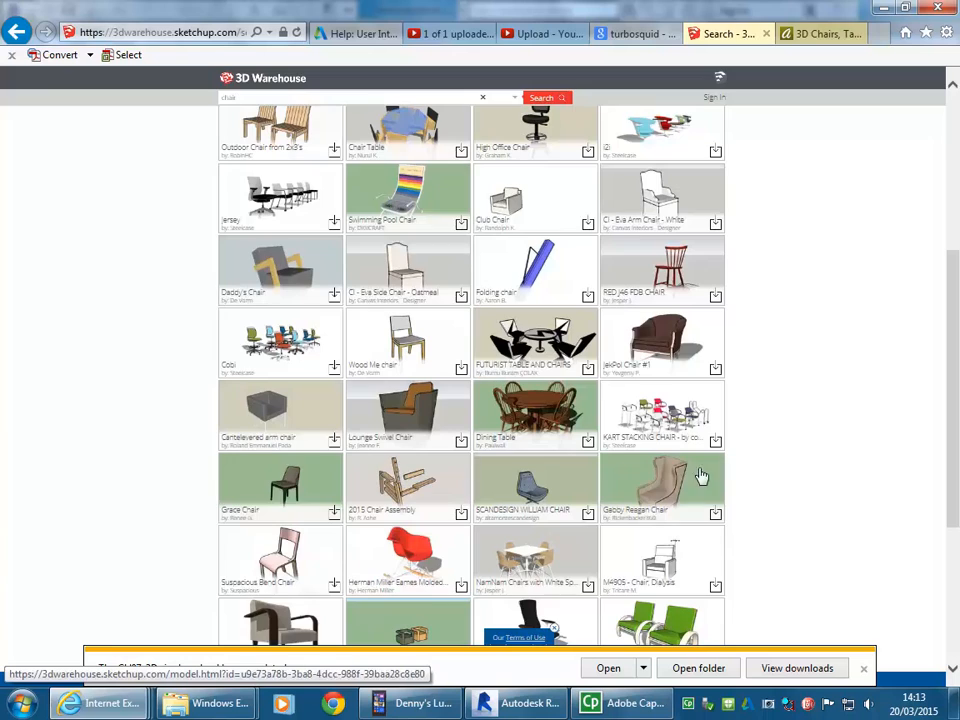
scroll(662, 328, down, 8)
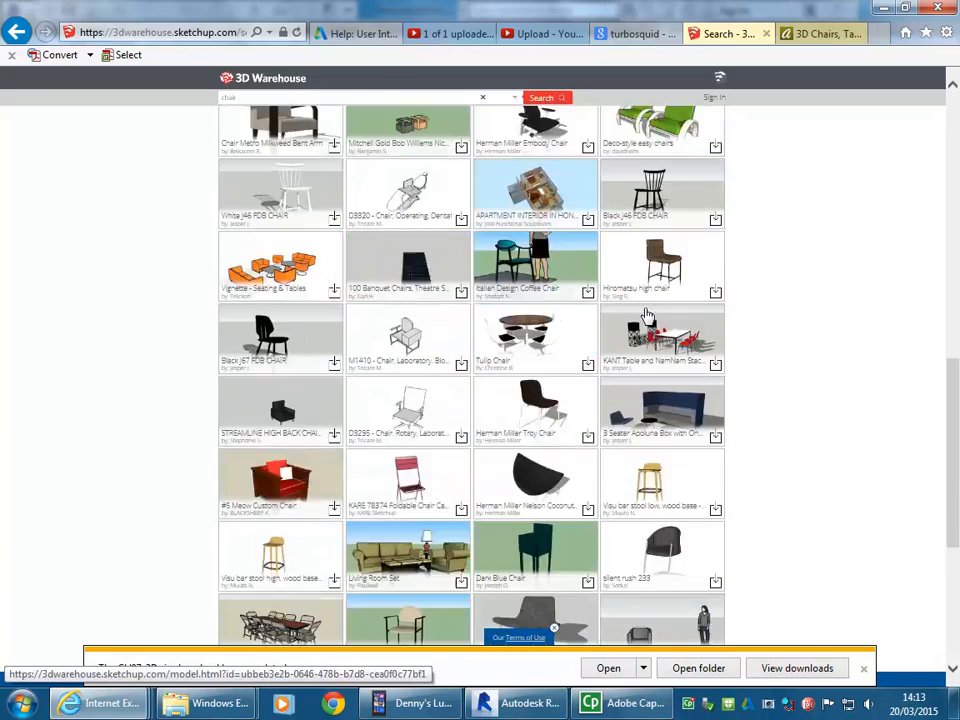
scroll(660, 458, down, 5)
scroll(660, 458, down, 5)
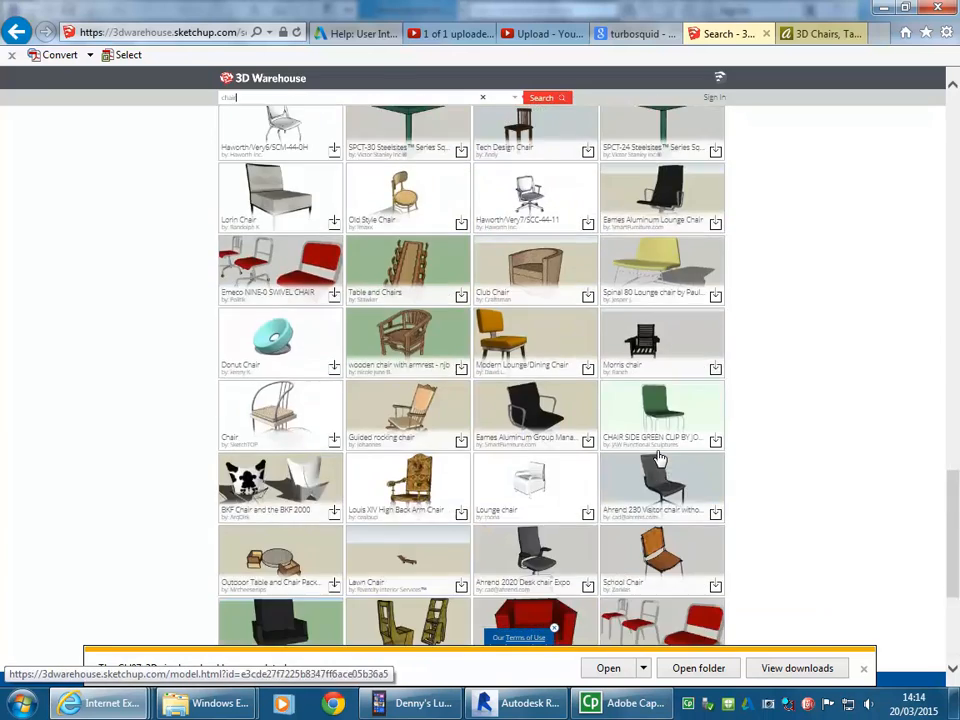
scroll(660, 458, down, 10)
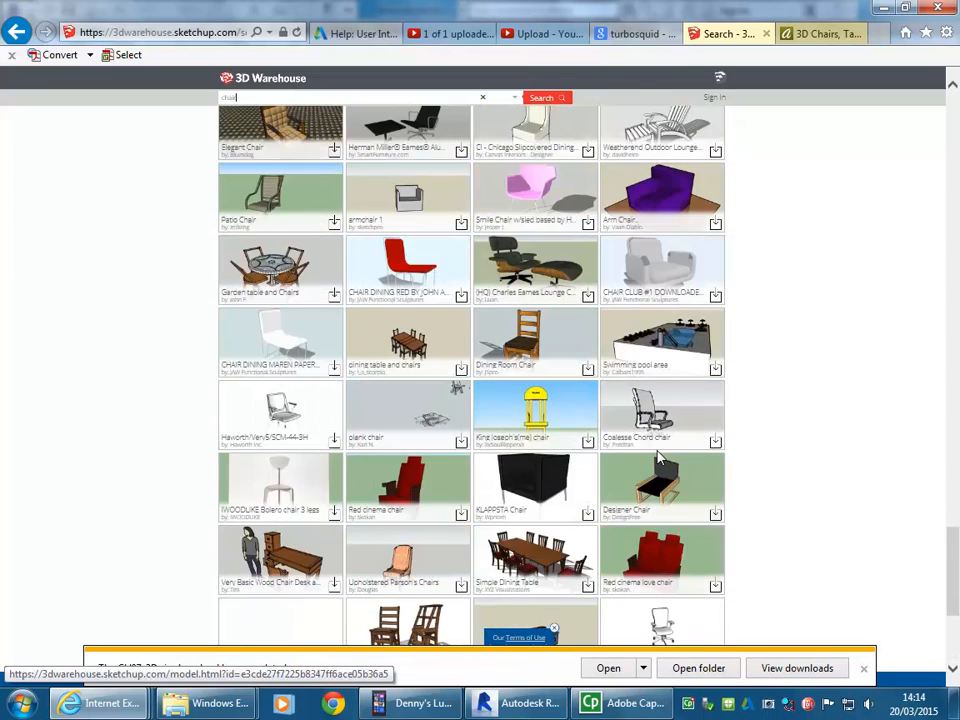
scroll(658, 458, down, 6)
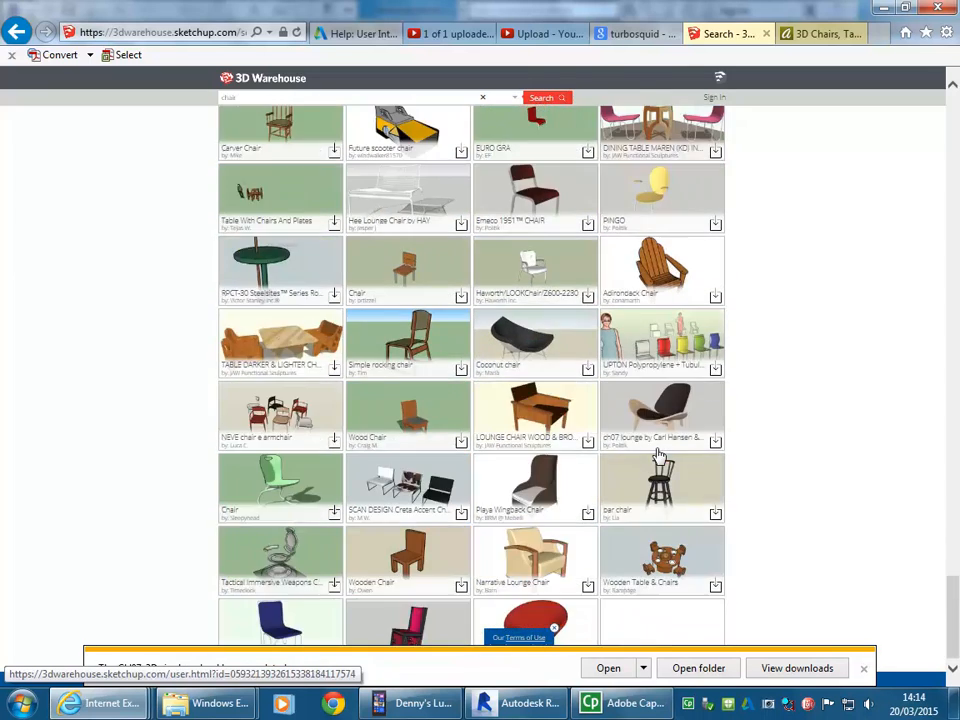
scroll(658, 456, down, 3)
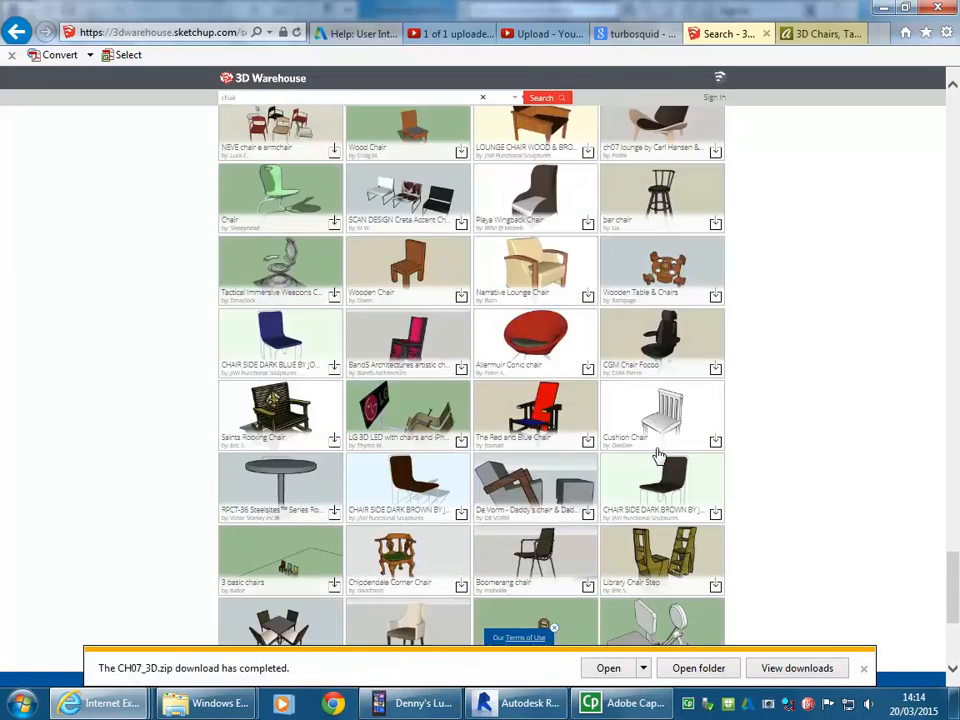
click(537, 409)
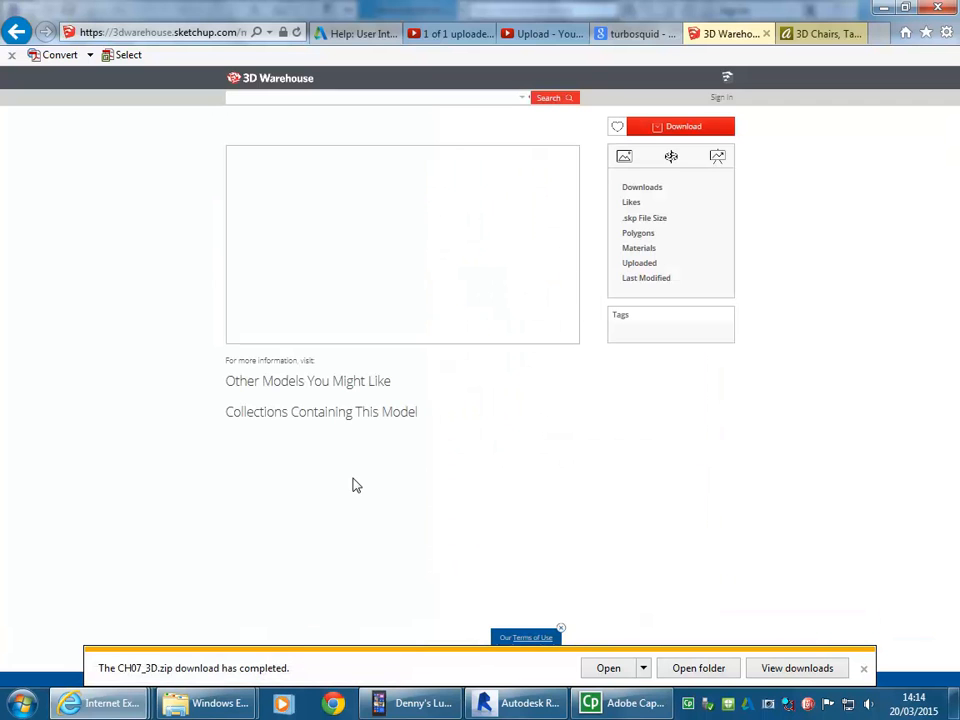
Step: Download The Red and Blue Chair as a SketchUp 8 model and save it as Red-Blue-Chair.skp in the resources folder
click(668, 127)
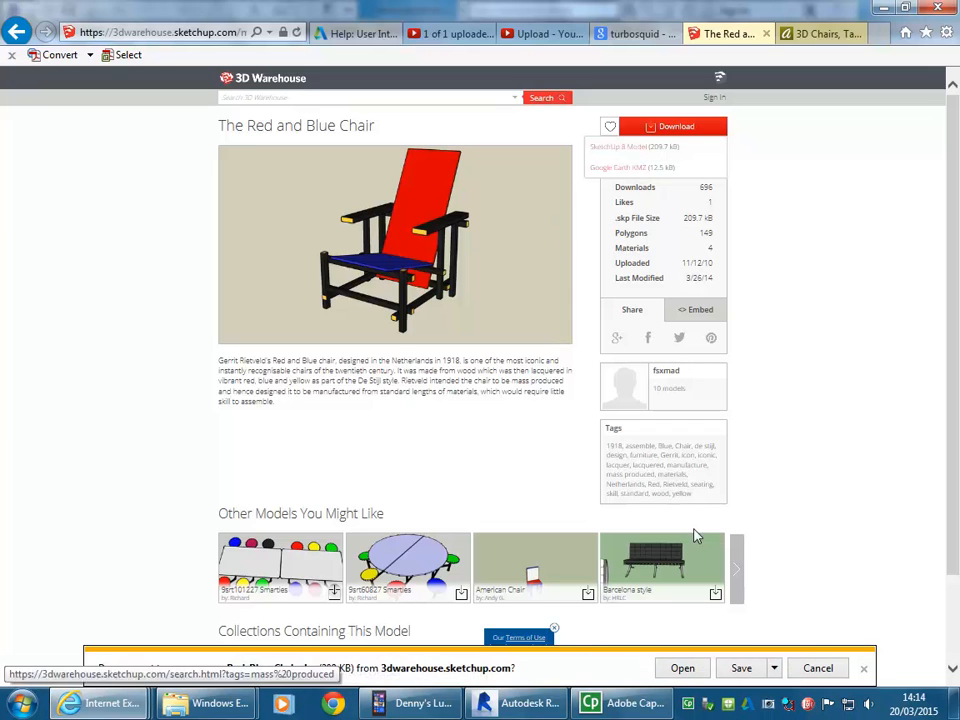
click(775, 668)
click(805, 650)
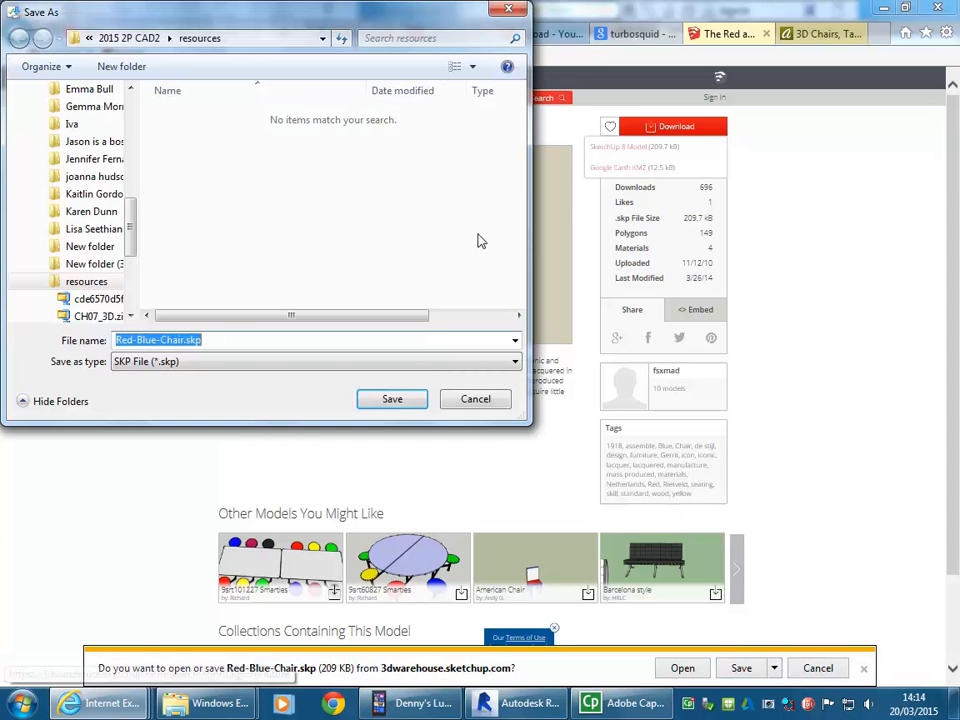
click(392, 401)
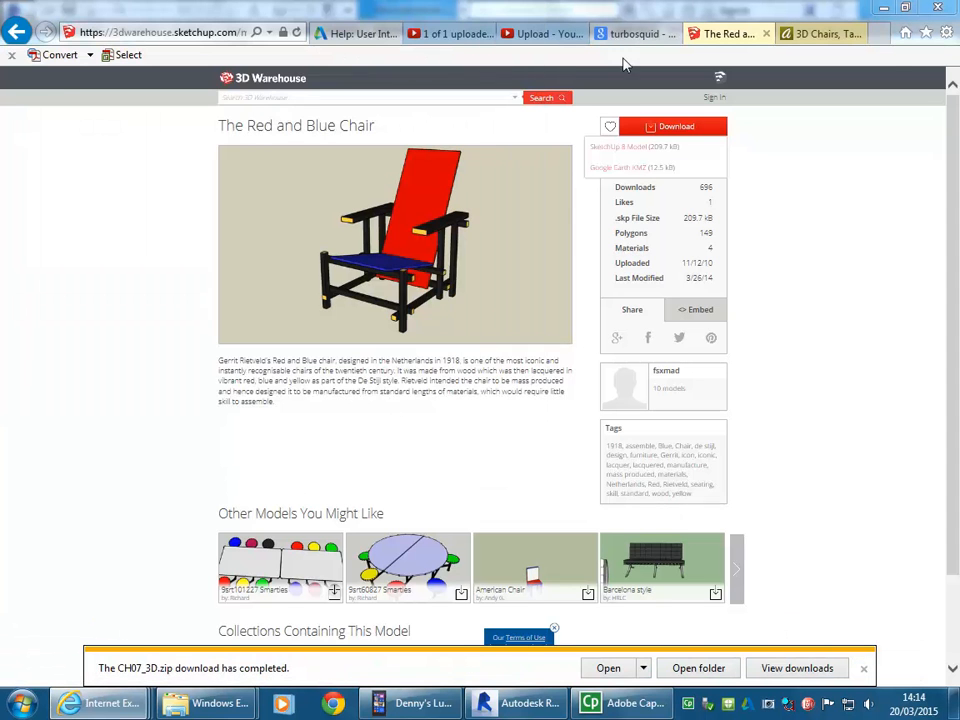
Step: Return to the turbosquid results tab, review the browser's download list in an enlarged window, and minimize it
click(640, 34)
click(821, 34)
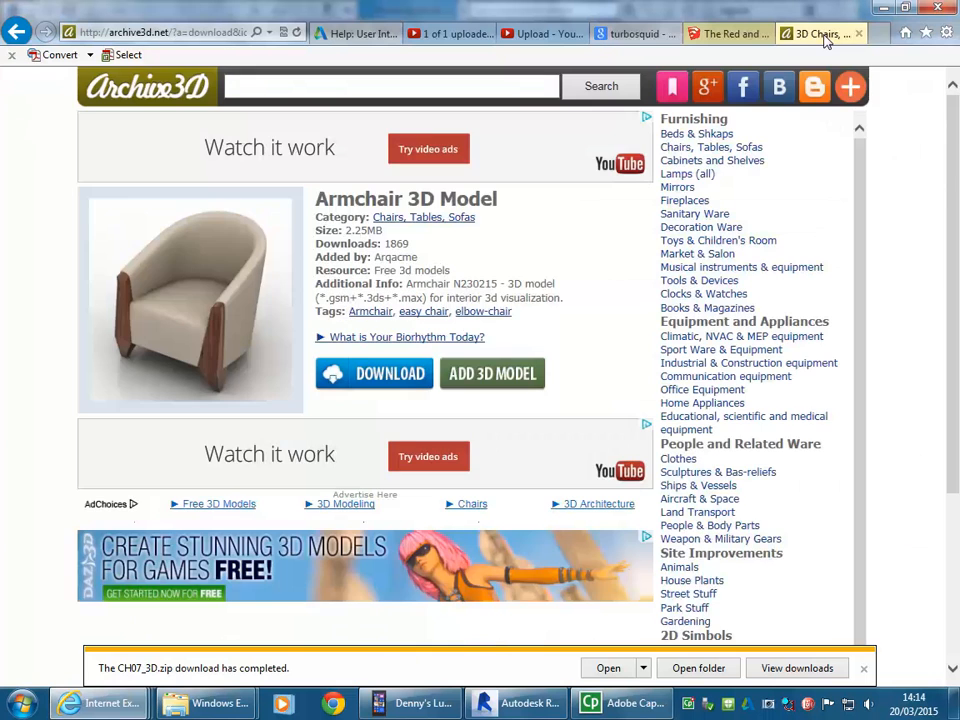
click(662, 34)
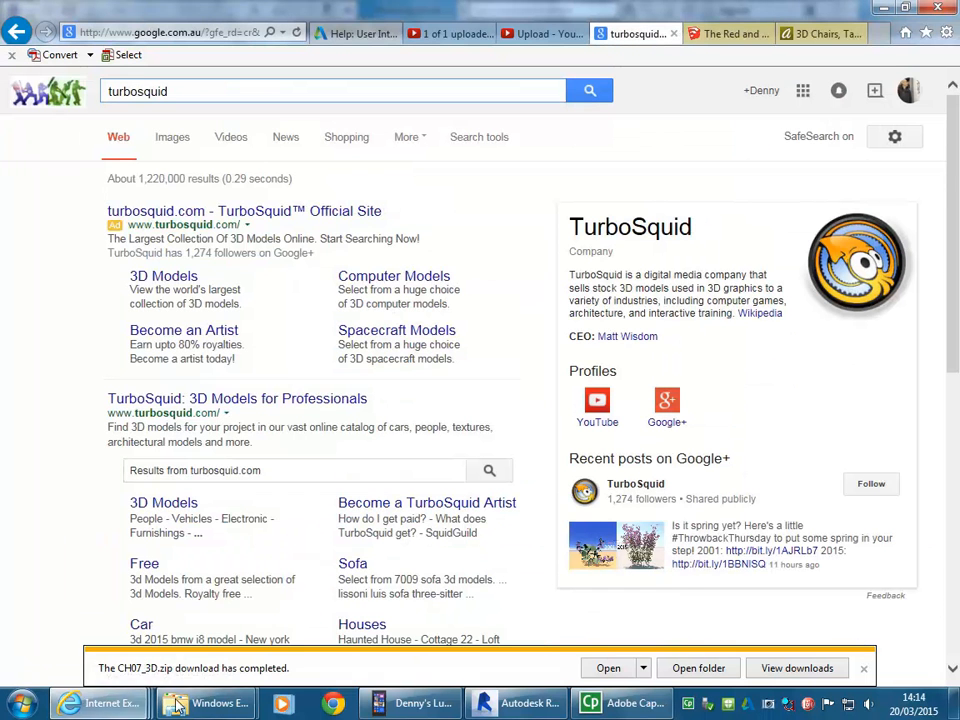
mouse_move(177, 705)
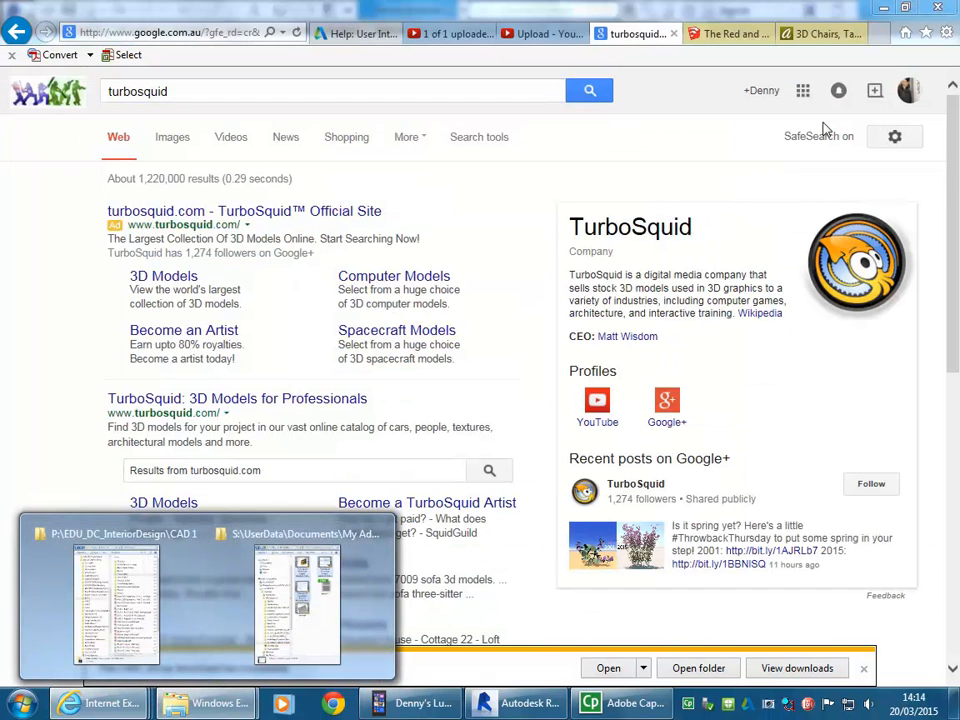
click(946, 33)
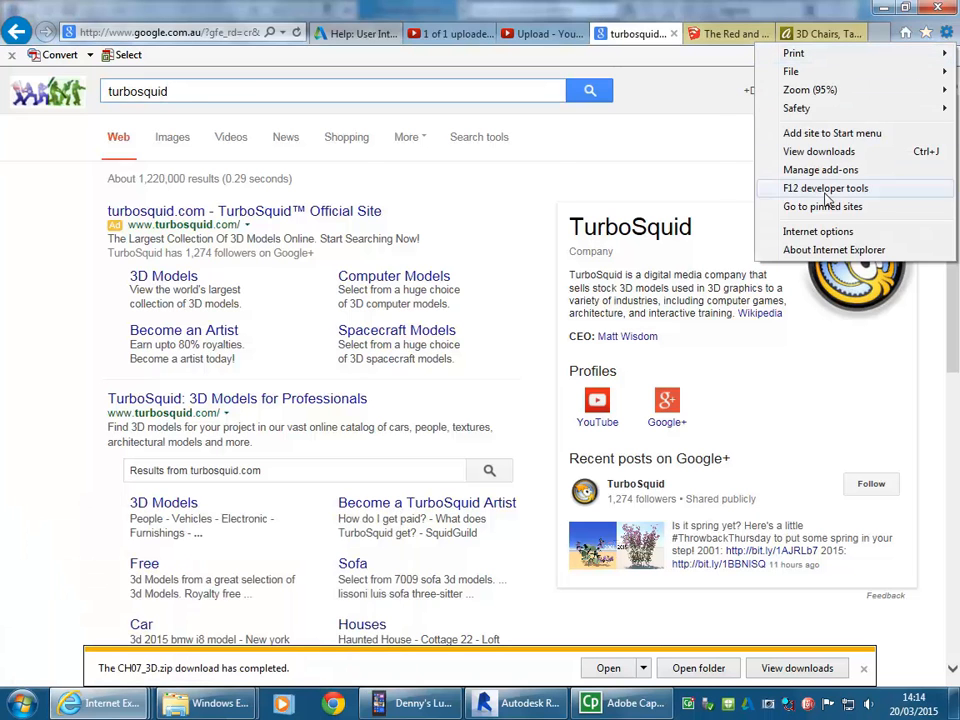
click(822, 154)
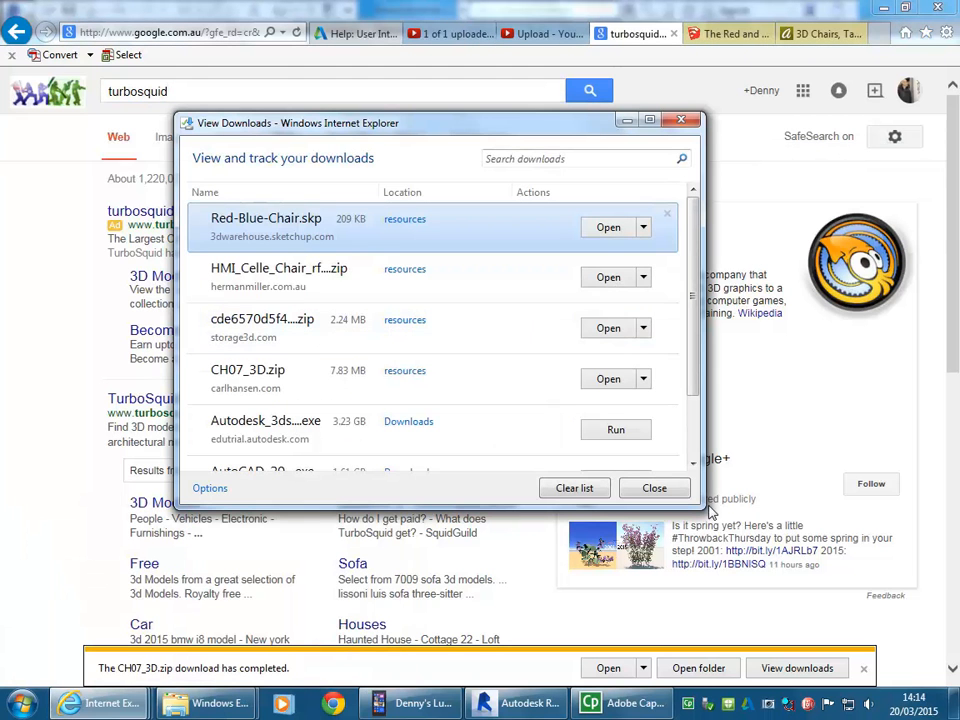
drag(700, 508, 796, 598)
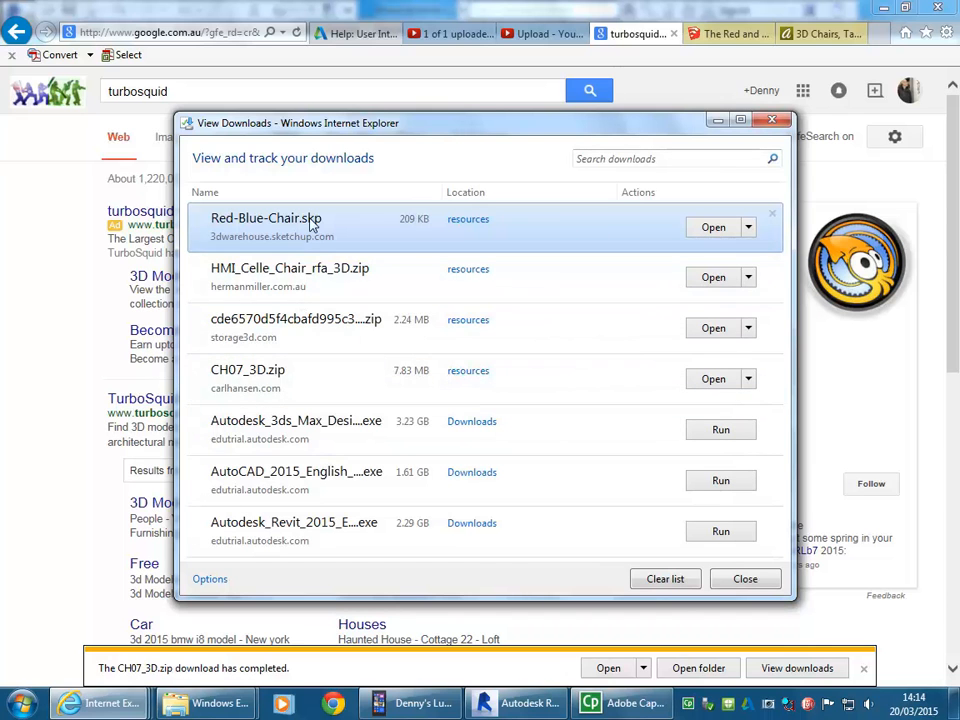
click(718, 119)
Step: Switch to Revit, bring the CAD 1 folder's Explorer window in front of it and widen that window
click(530, 704)
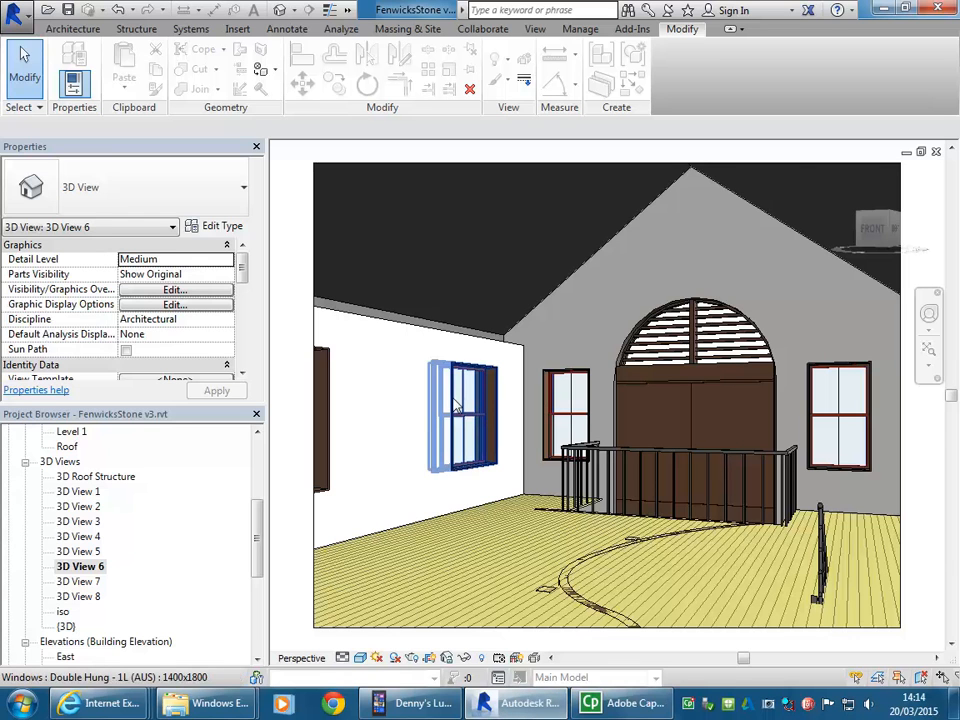
mouse_move(205, 703)
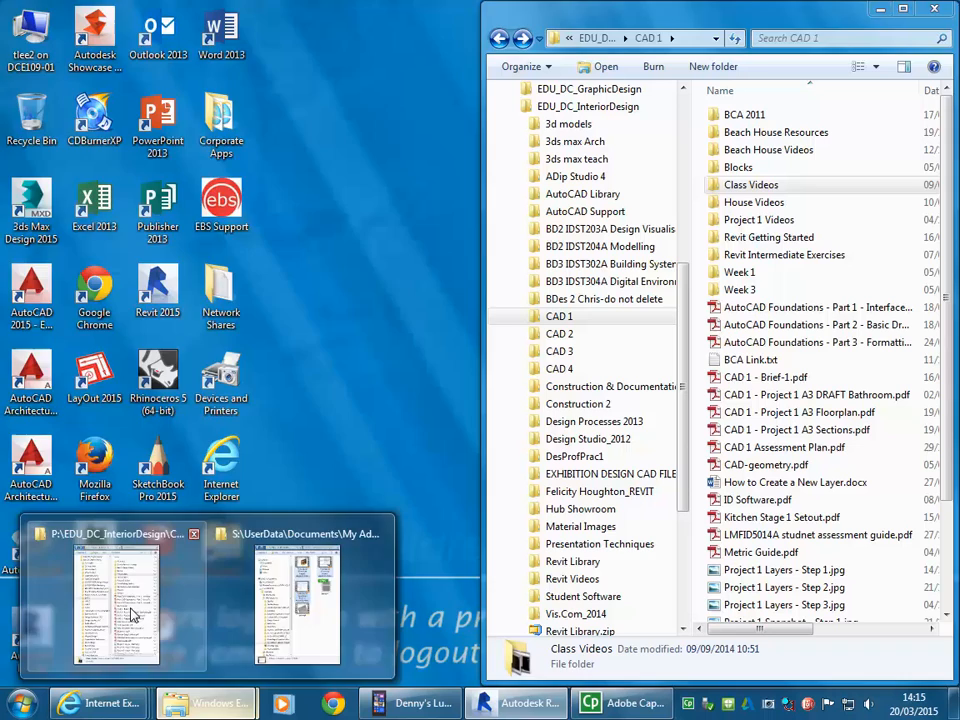
click(122, 627)
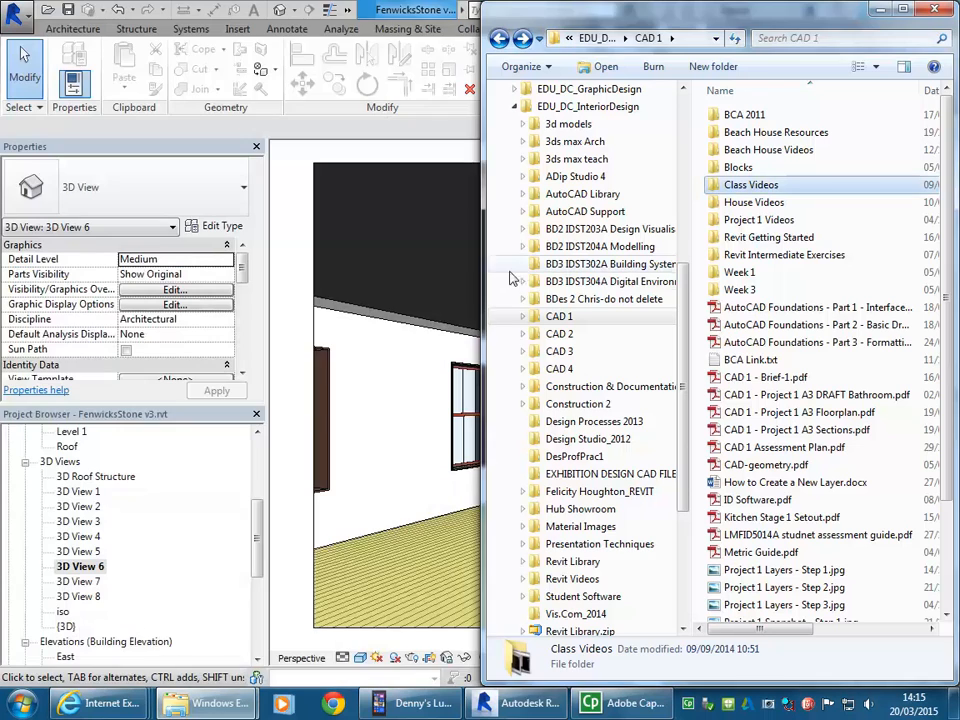
drag(484, 282, 268, 282)
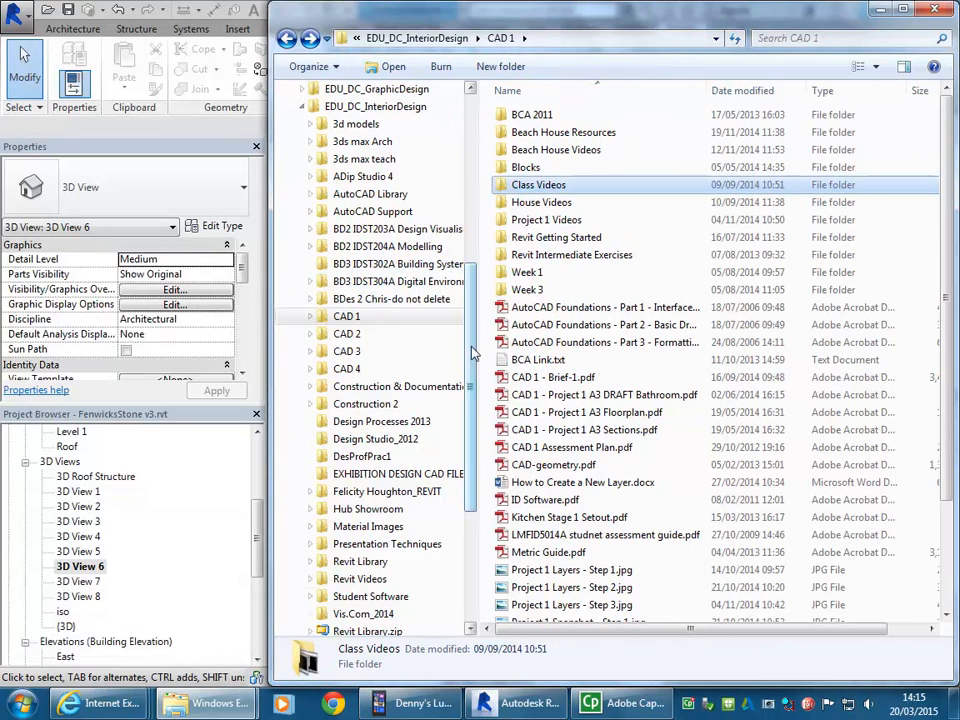
Step: Open the Student_Share_PC (V:) network drive in the Explorer window
scroll(470, 175, up, 7)
click(293, 324)
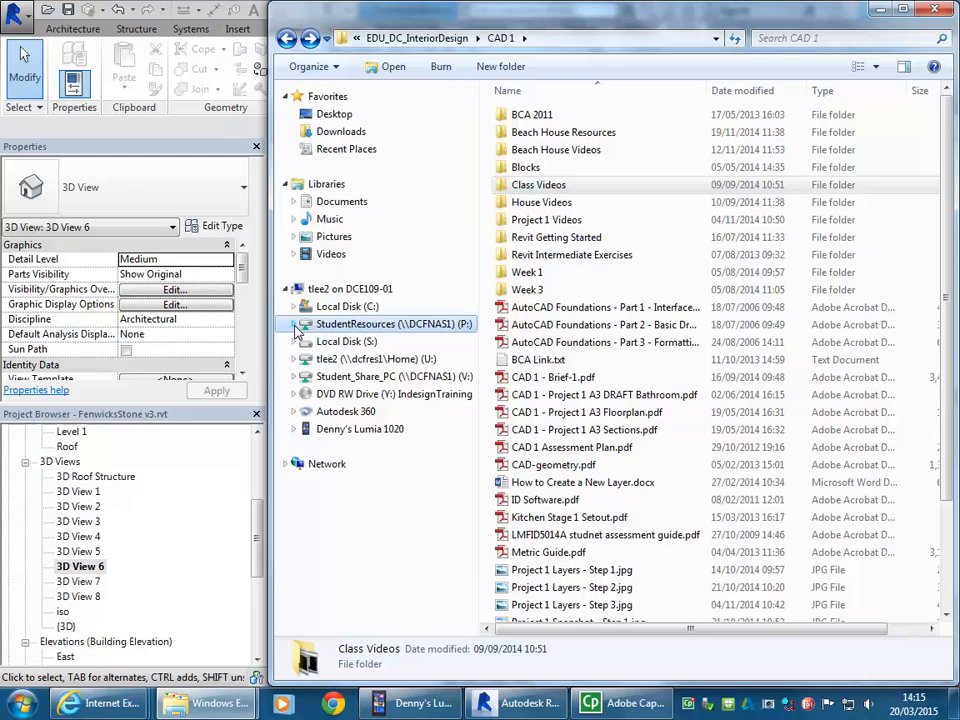
click(383, 378)
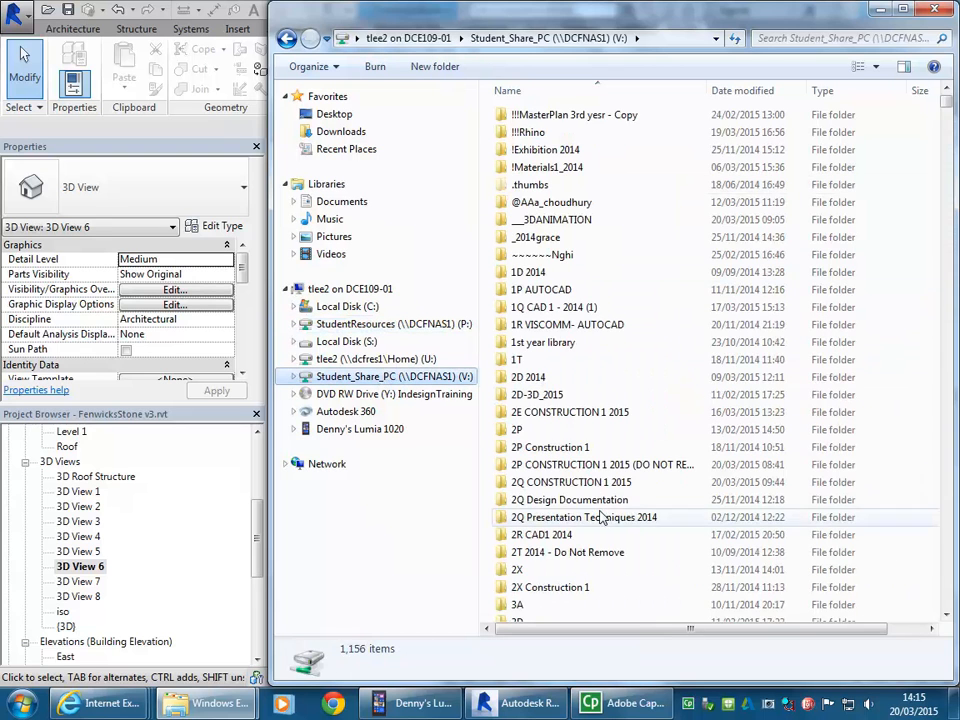
Step: Find the 2015 2P CAD2 folder on the V: drive and open its resources subfolder
click(570, 428)
scroll(565, 420, down, 6)
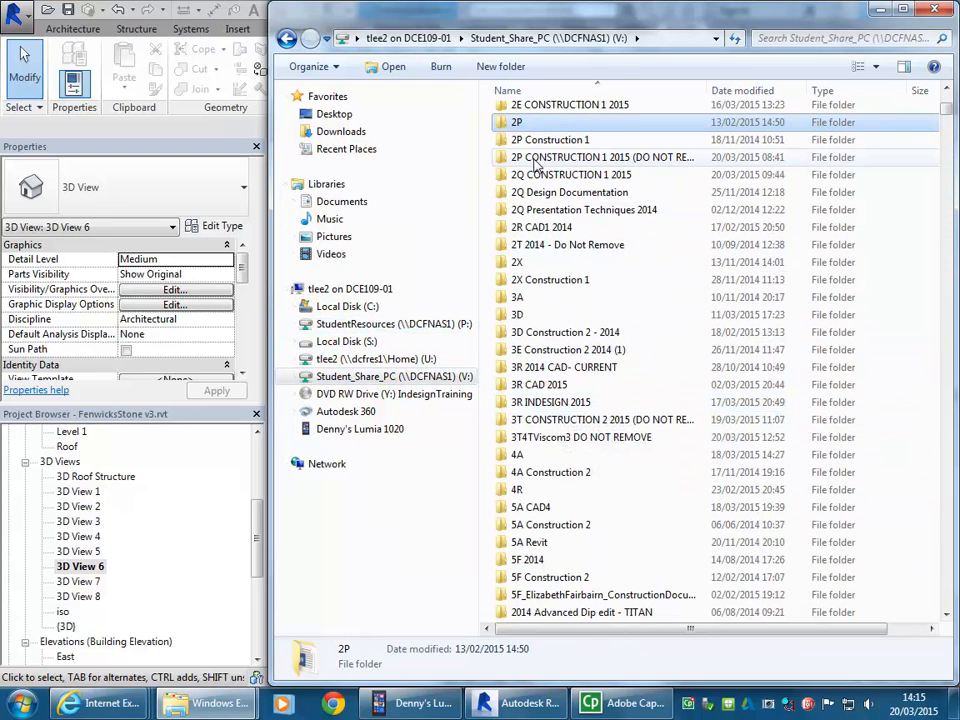
scroll(520, 367, down, 5)
scroll(520, 365, up, 6)
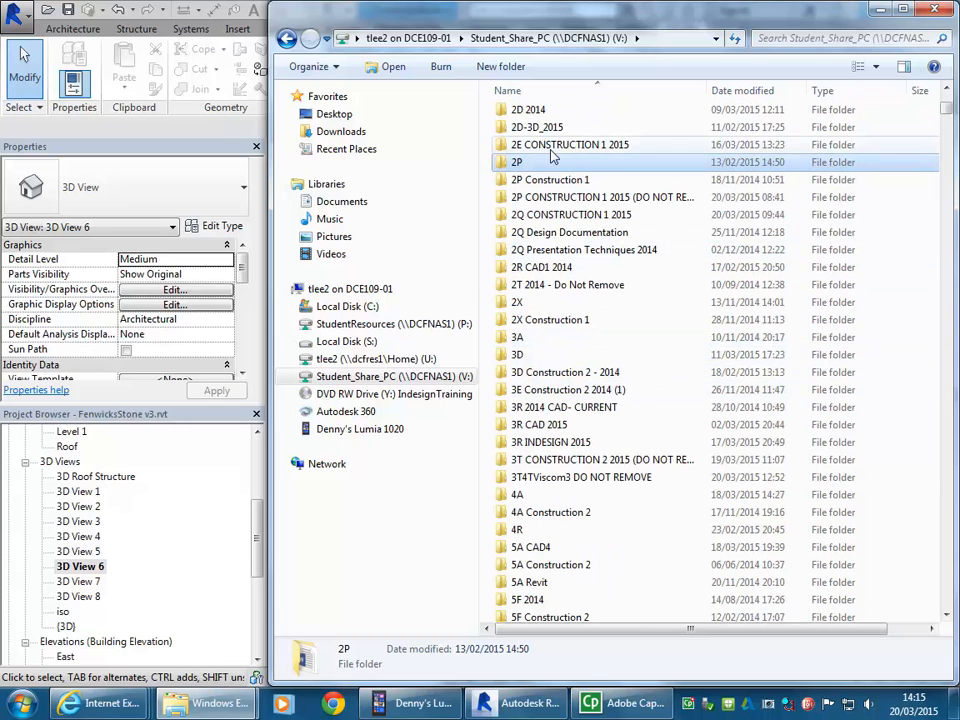
scroll(540, 300, down, 1)
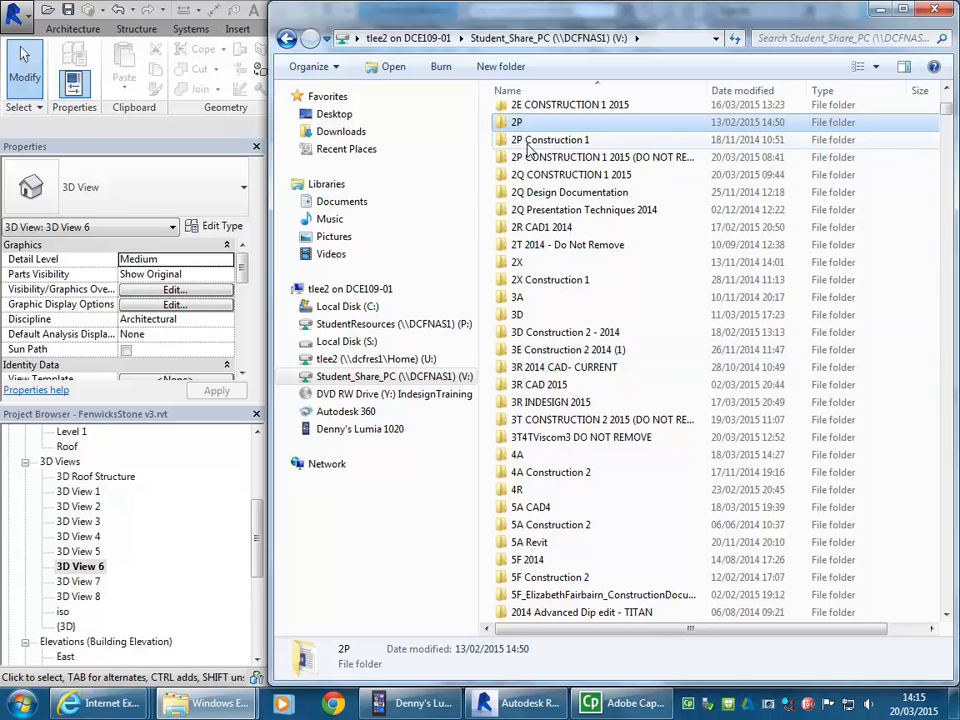
scroll(530, 200, up, 1)
scroll(538, 278, down, 4)
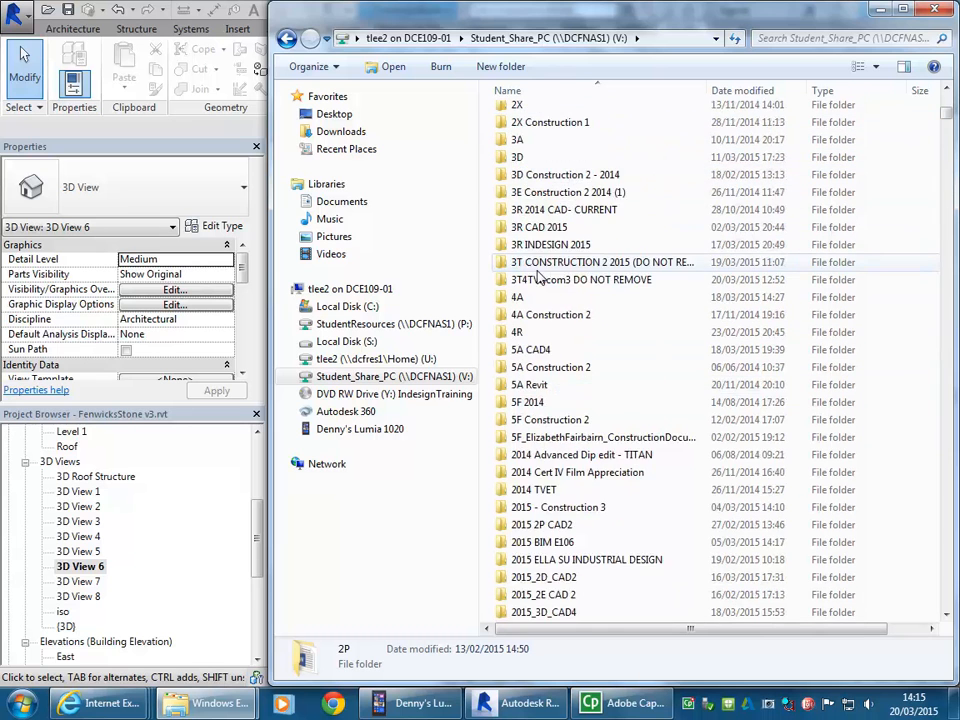
scroll(538, 278, down, 5)
double_click(536, 265)
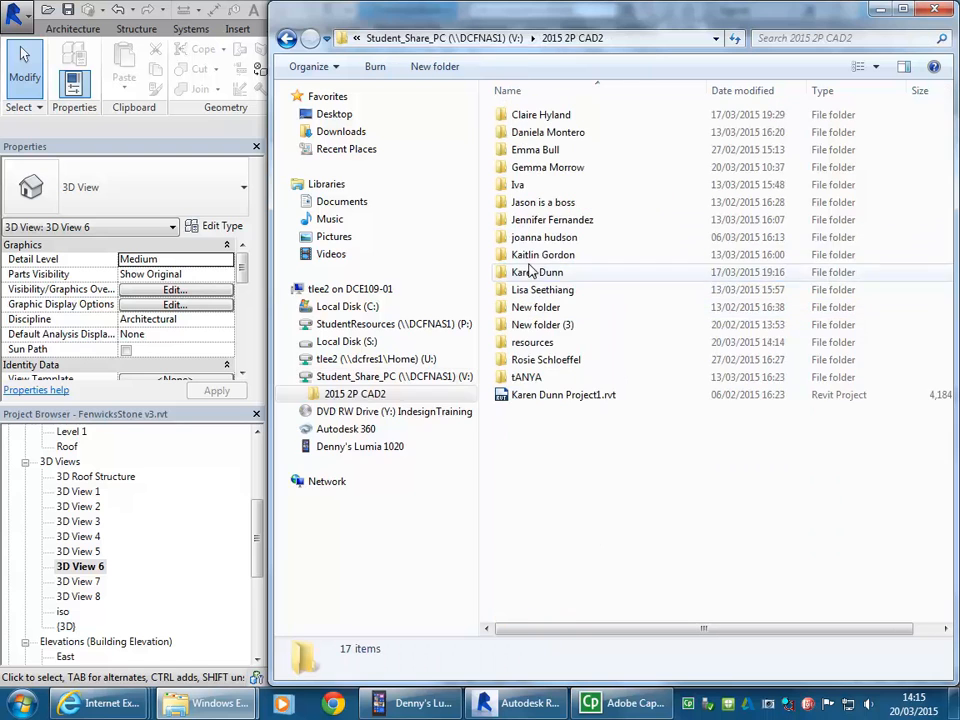
double_click(521, 344)
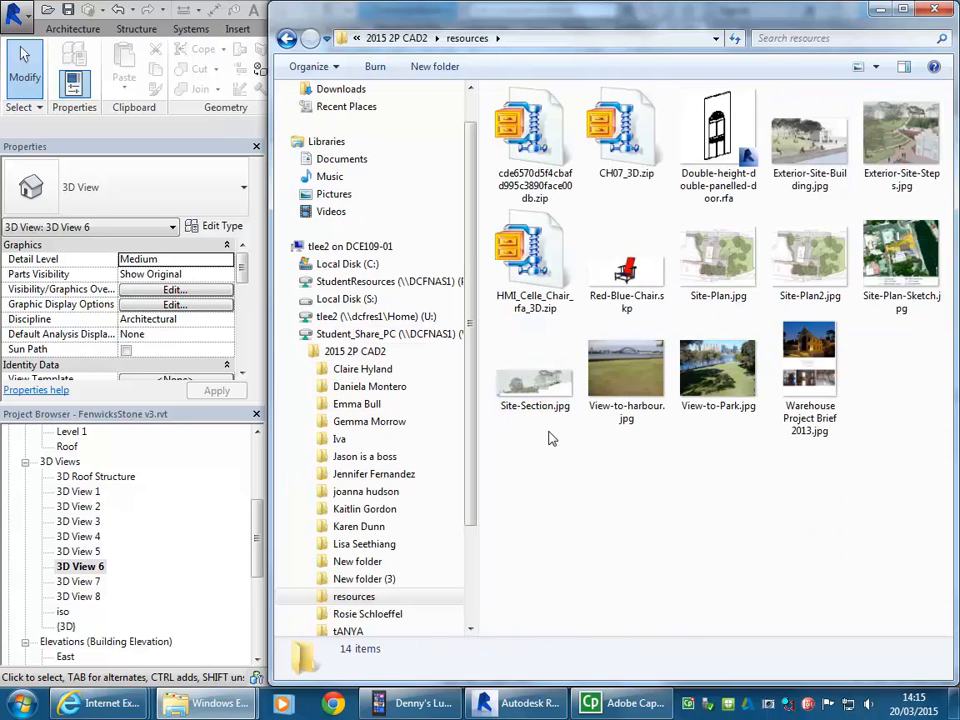
Step: Examine the downloaded furniture zip archives in the resources folder, including CH07_3D.zip and HMI_Celle_Chair_rfa_3D.zip
click(540, 147)
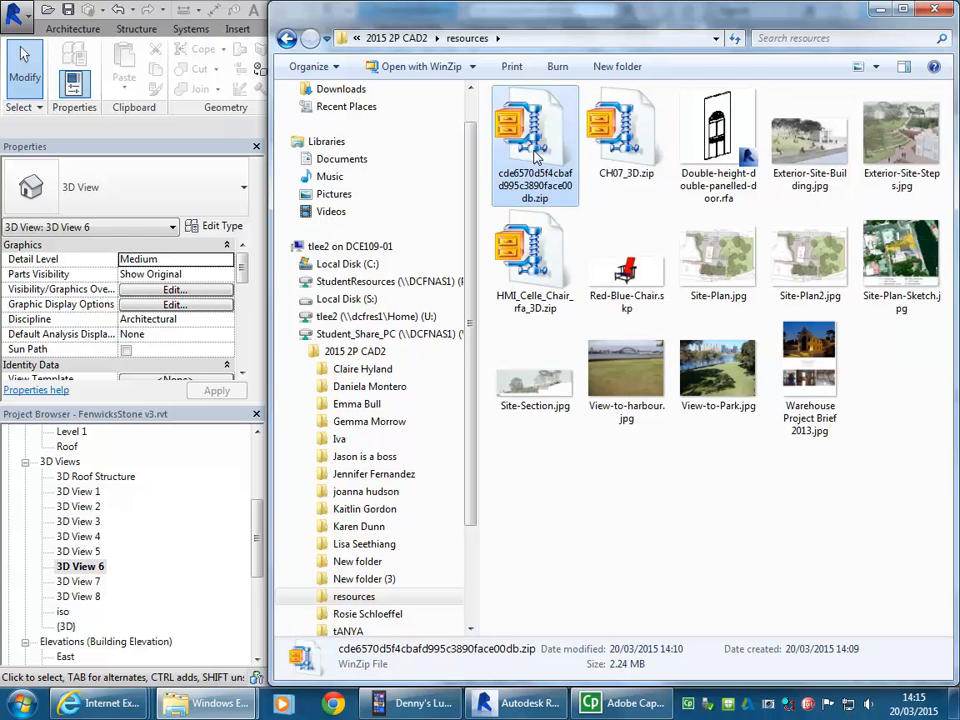
click(628, 148)
click(522, 252)
click(622, 135)
click(540, 143)
click(580, 545)
click(532, 133)
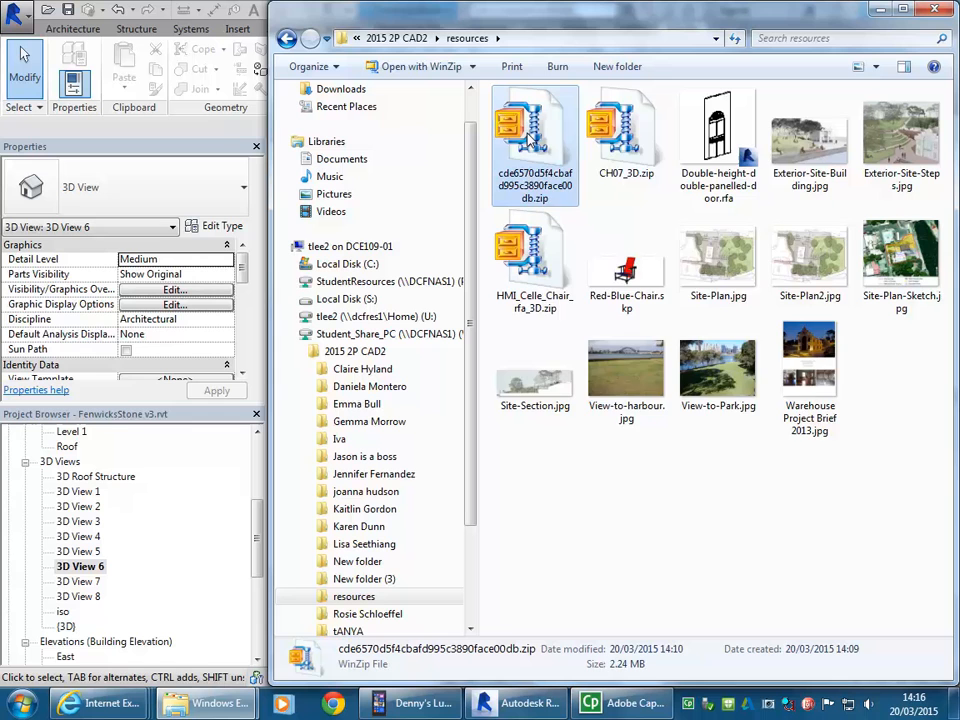
right_click(531, 140)
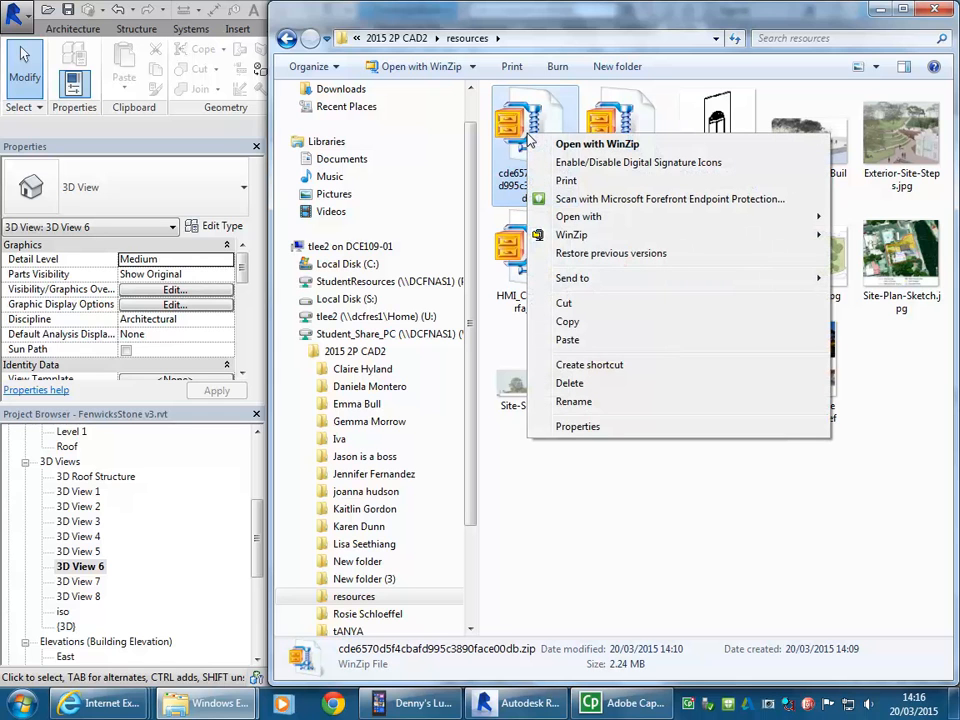
mouse_move(556, 236)
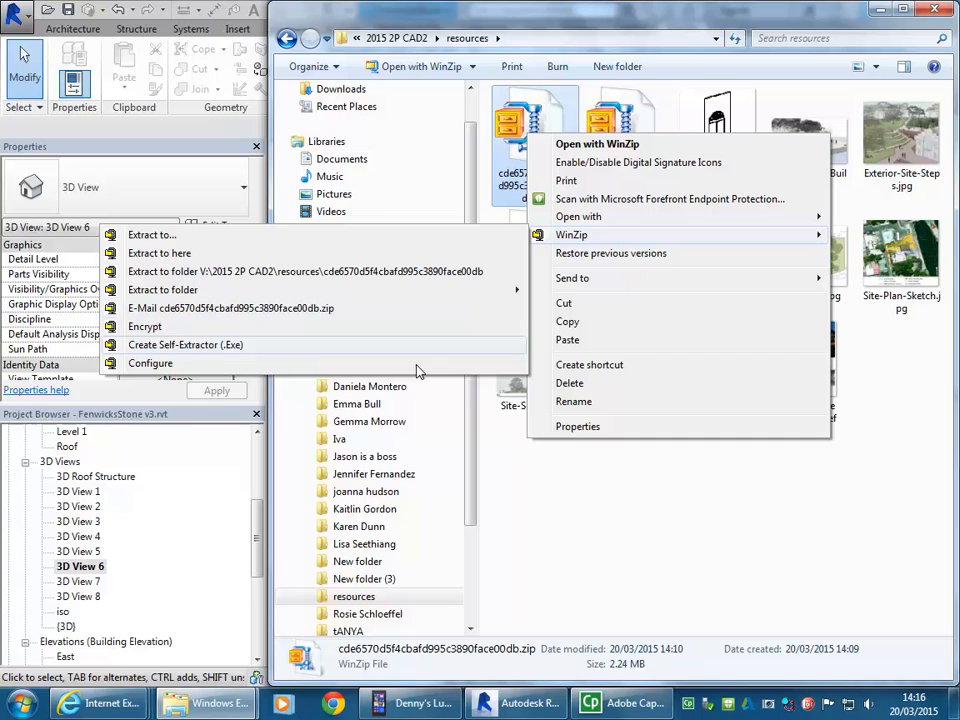
click(653, 516)
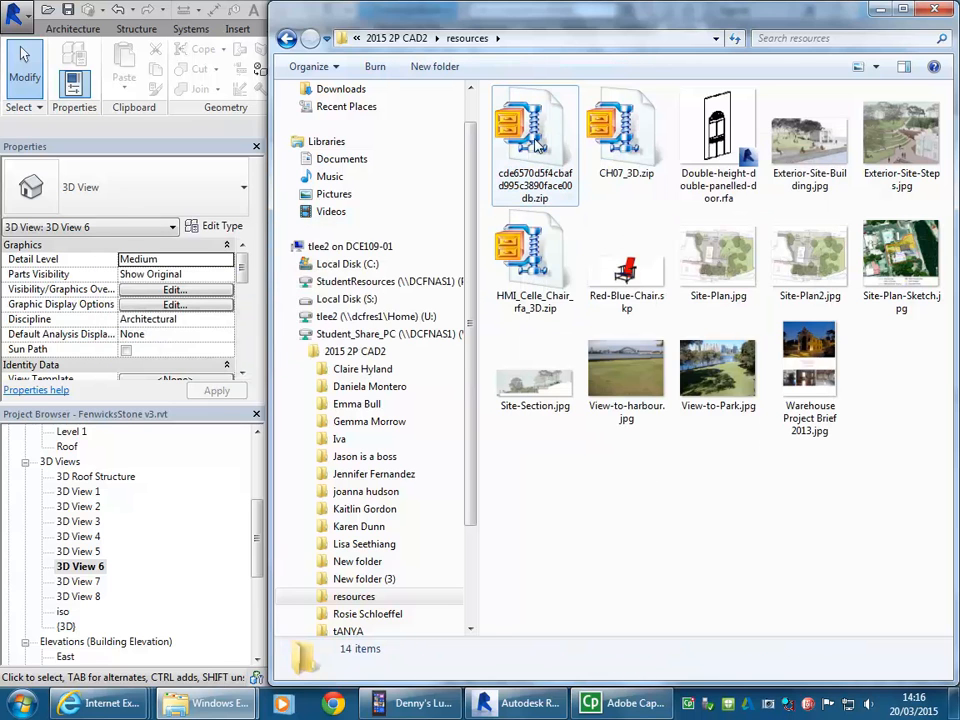
Step: Extract cde6570d5f4cbafd995c3890face00db.zip with WinZip into a subfolder of the same name and inspect the extracted files
click(525, 131)
right_click(538, 122)
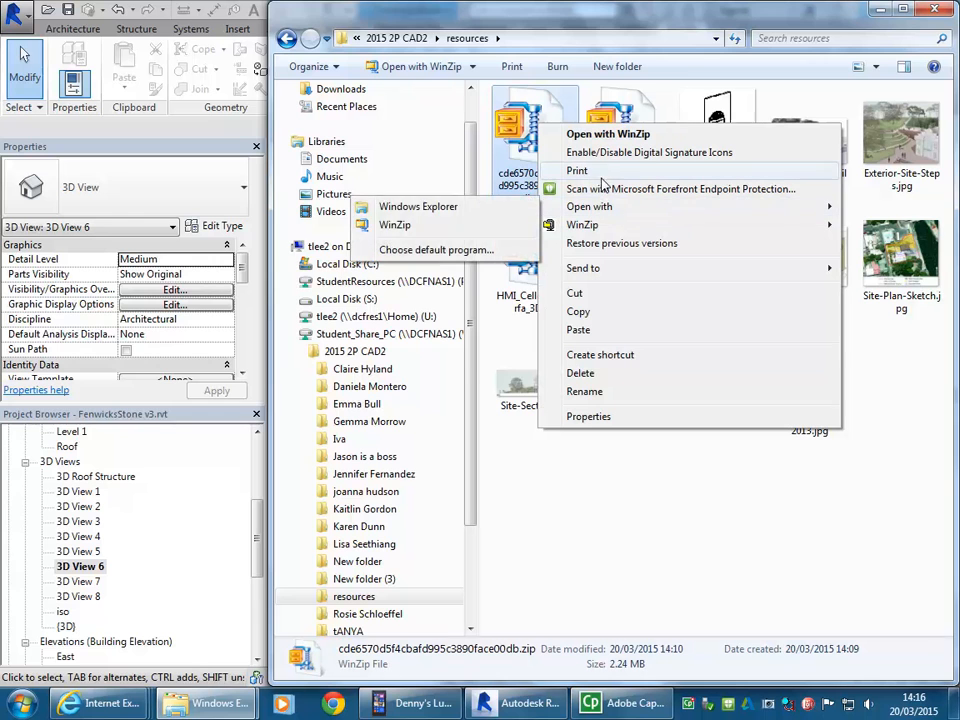
mouse_move(596, 228)
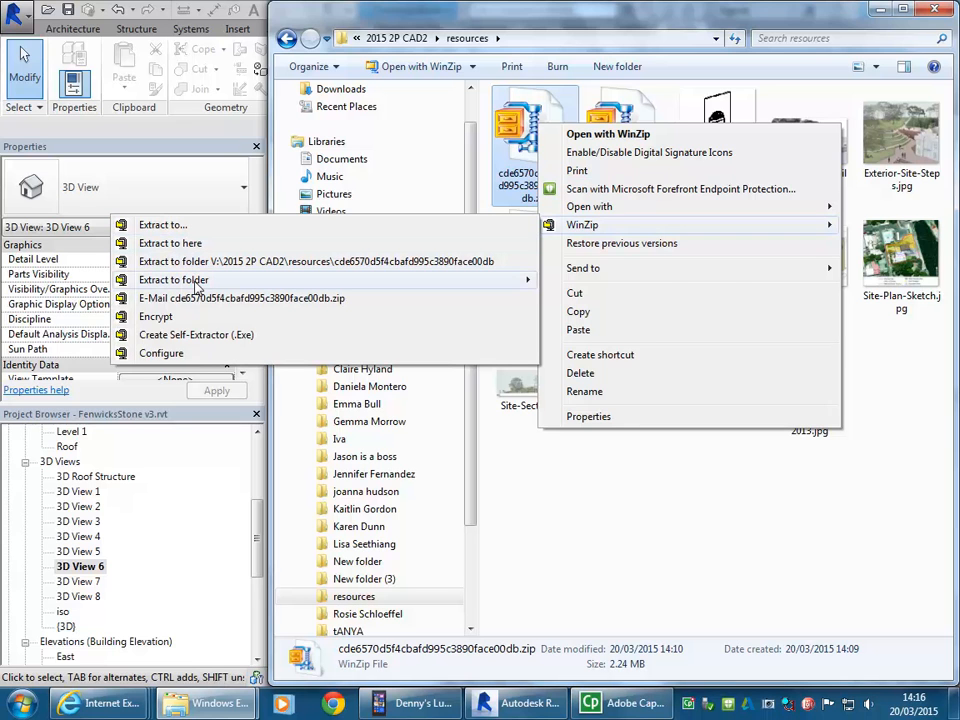
mouse_move(197, 287)
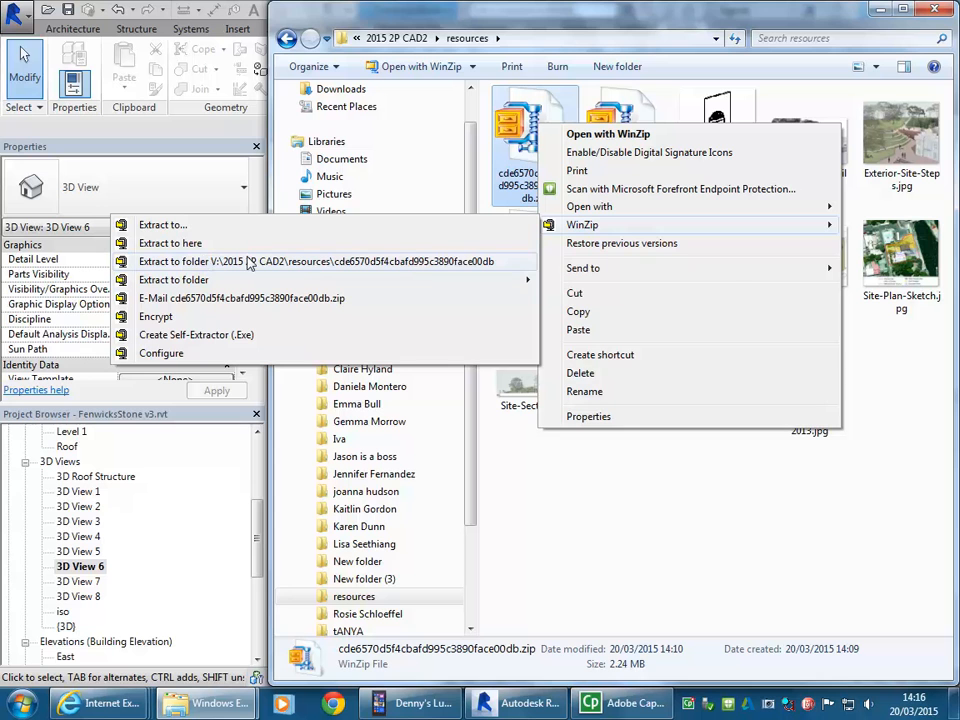
click(250, 263)
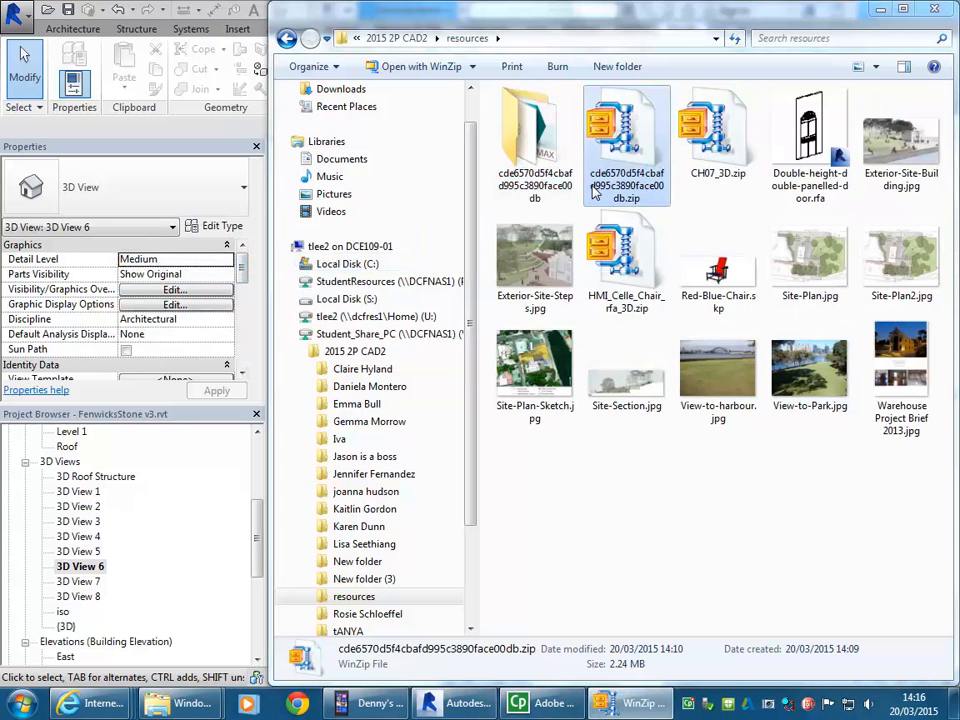
double_click(521, 146)
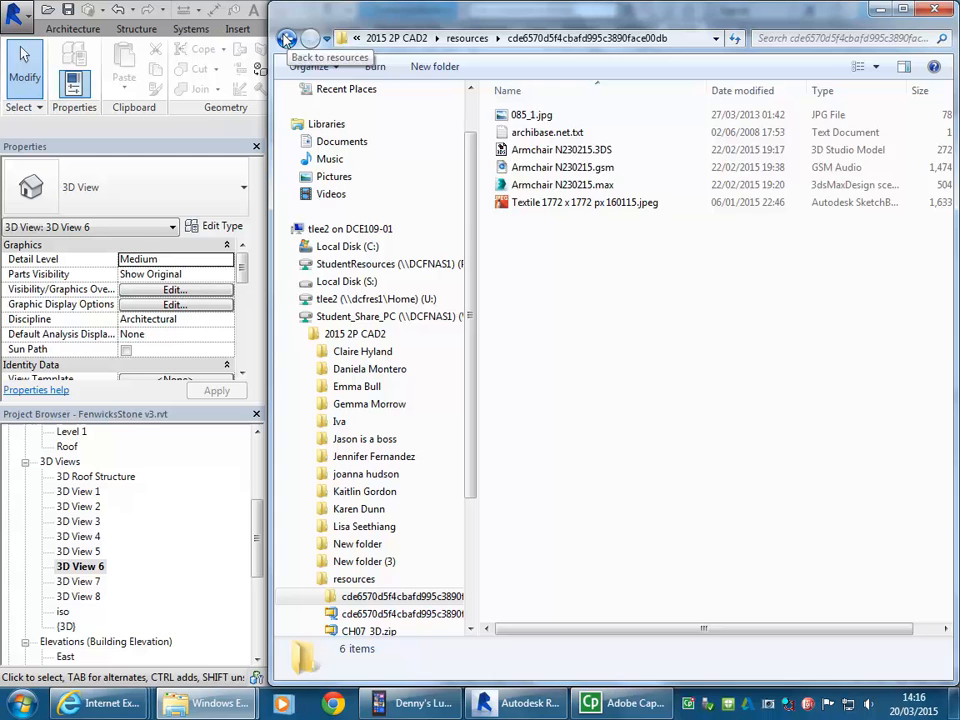
click(286, 38)
click(628, 150)
click(708, 142)
right_click(713, 145)
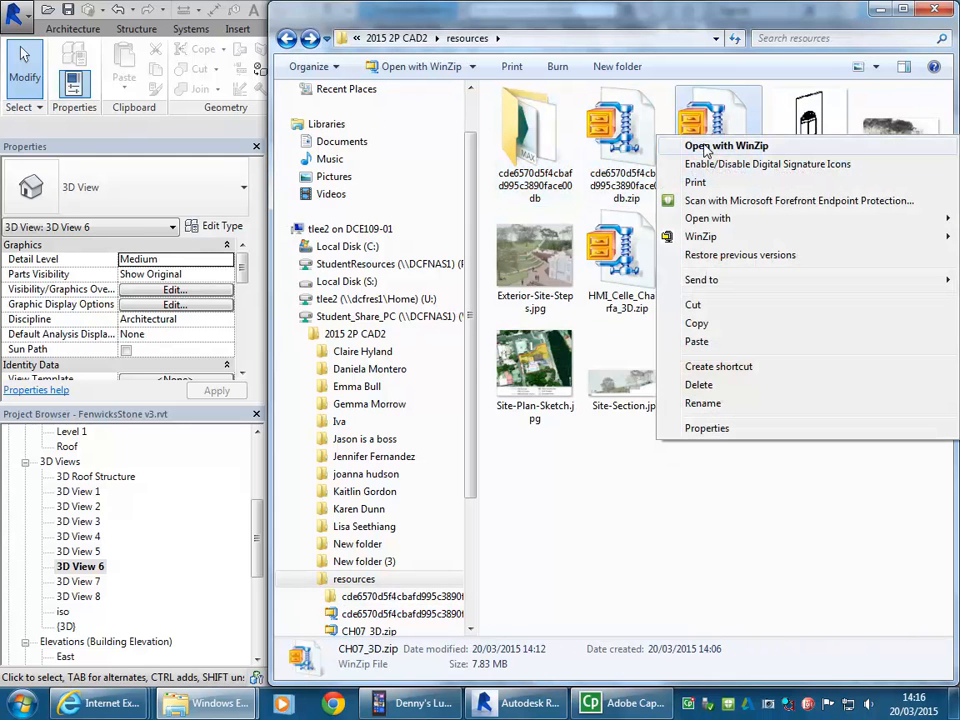
click(730, 540)
click(115, 708)
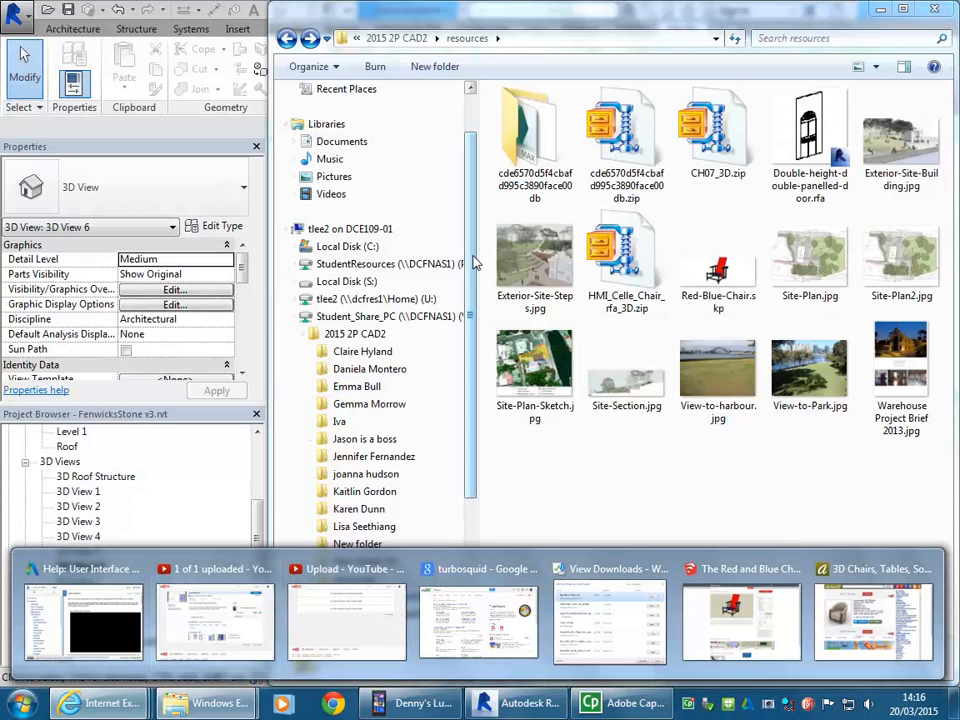
click(626, 140)
Step: Extract CH07_3D.zip with WinZip into V:\2015 2P CAD2\resources\CH07_3D and open the extracted folder
click(707, 150)
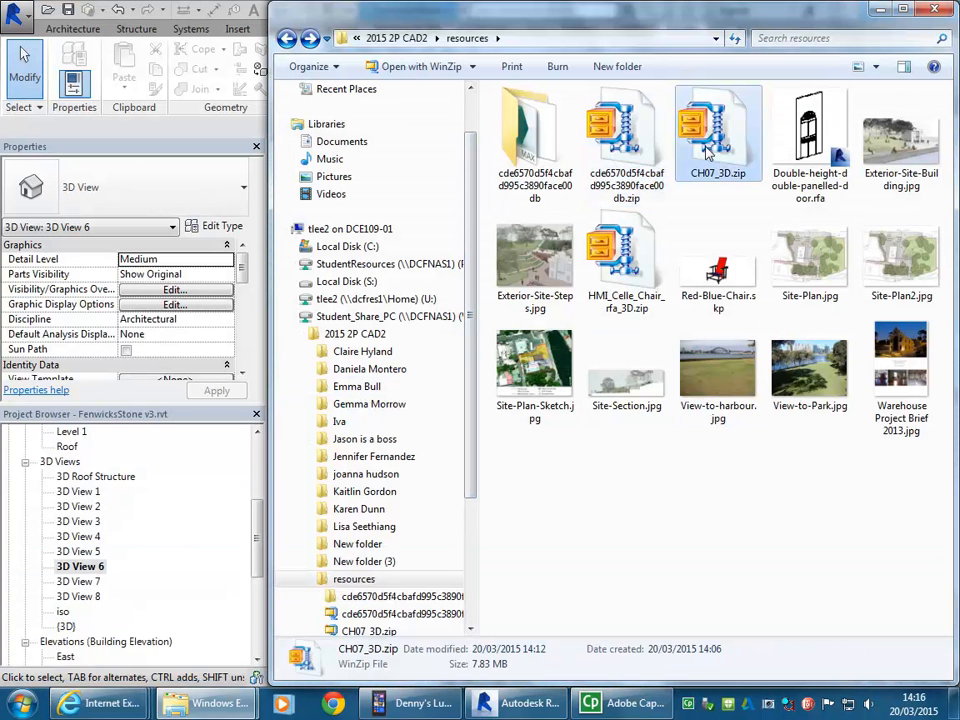
right_click(707, 150)
mouse_move(700, 248)
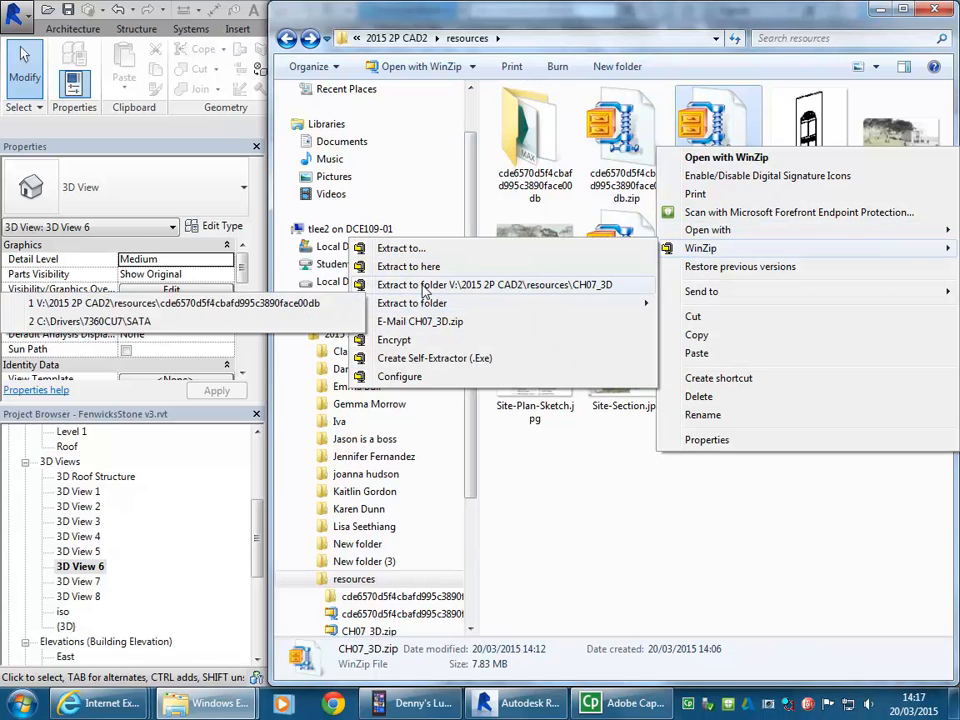
click(512, 287)
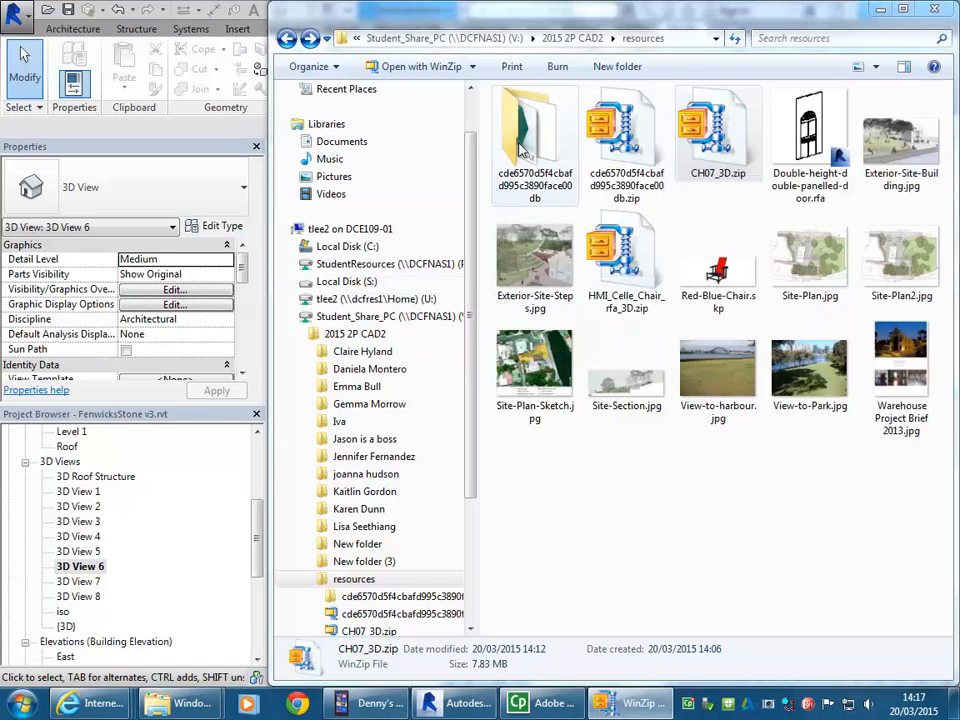
double_click(610, 150)
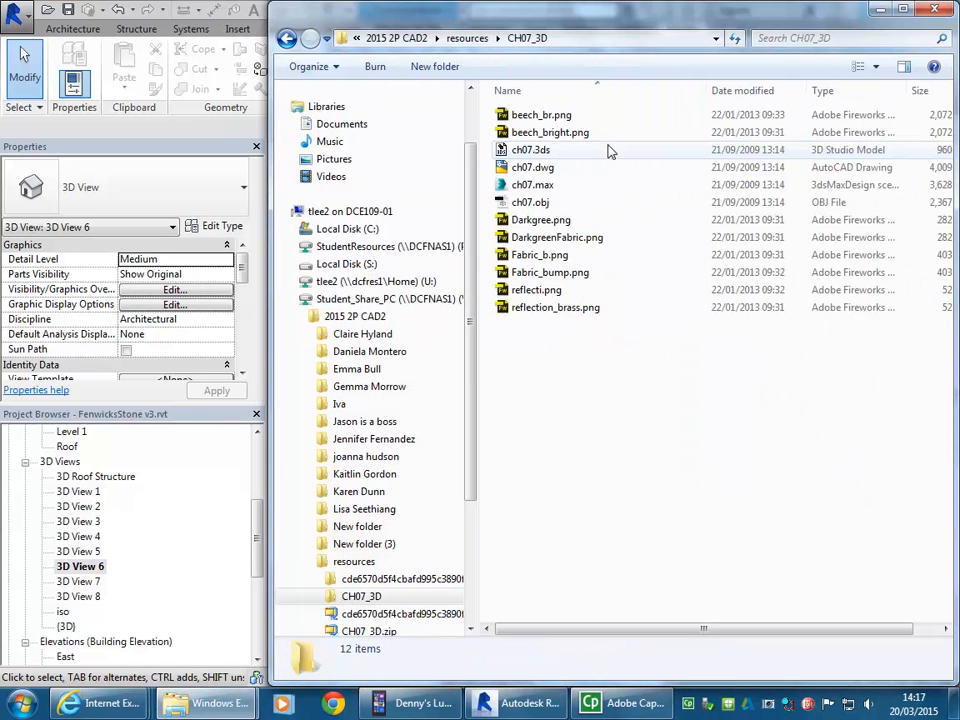
Step: Preview the beech, fabric, dark green and reflection PNG texture images in the CH07_3D folder
click(560, 114)
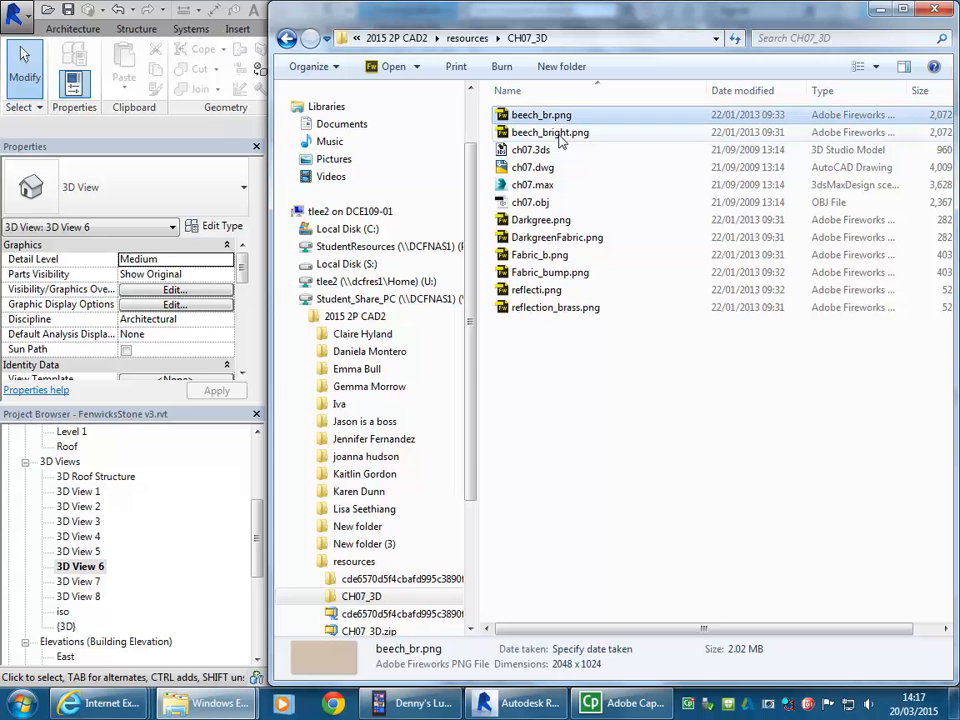
click(555, 133)
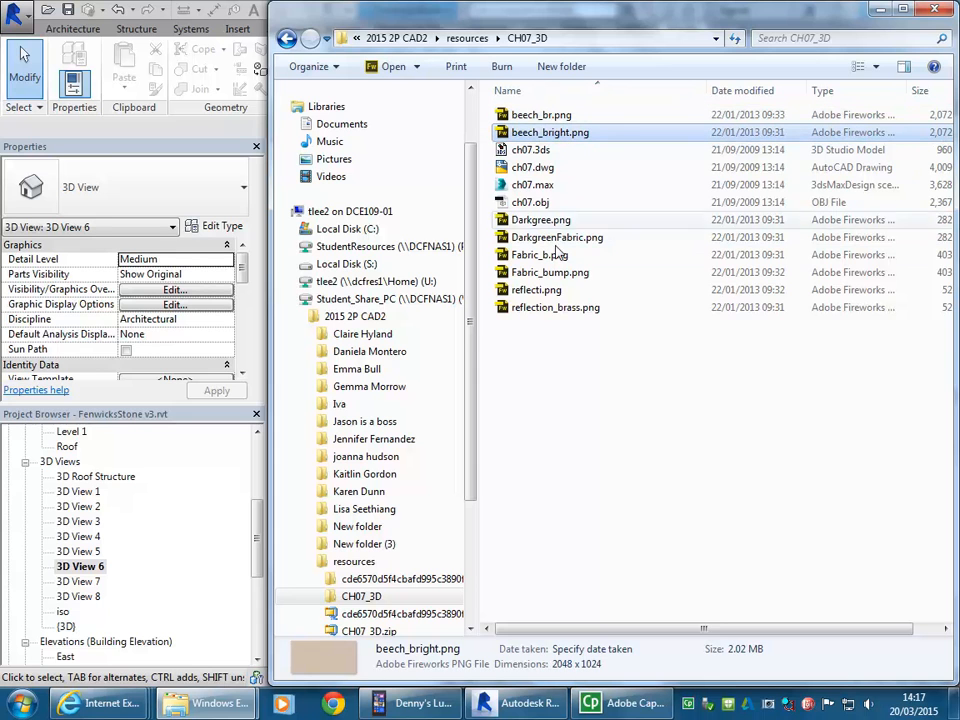
click(556, 309)
click(547, 289)
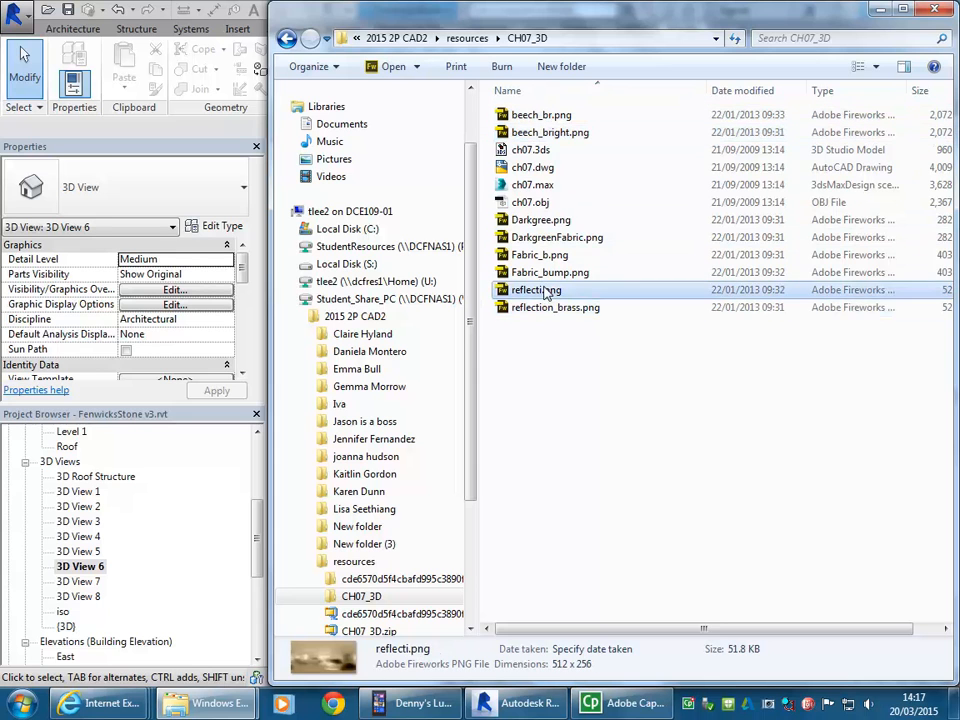
click(545, 276)
click(542, 256)
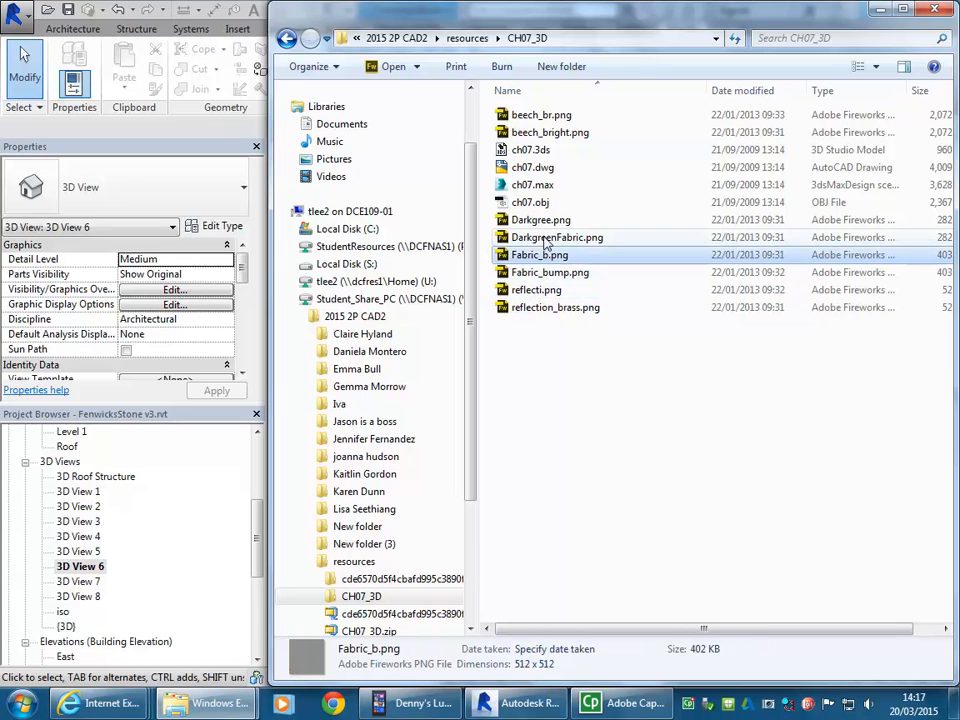
click(540, 237)
click(538, 223)
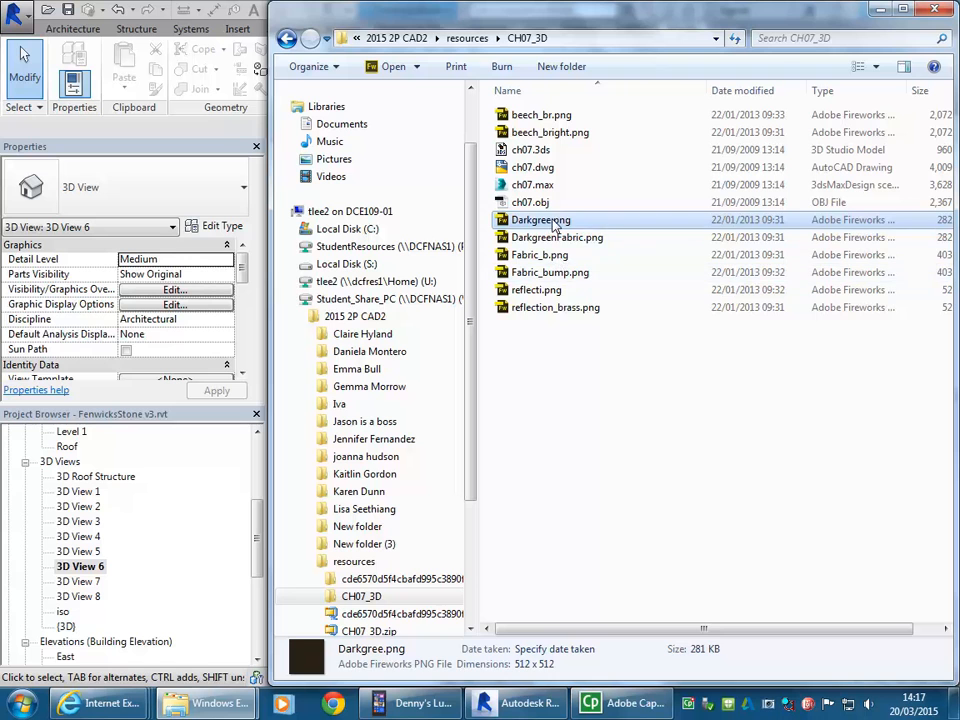
click(553, 309)
click(551, 290)
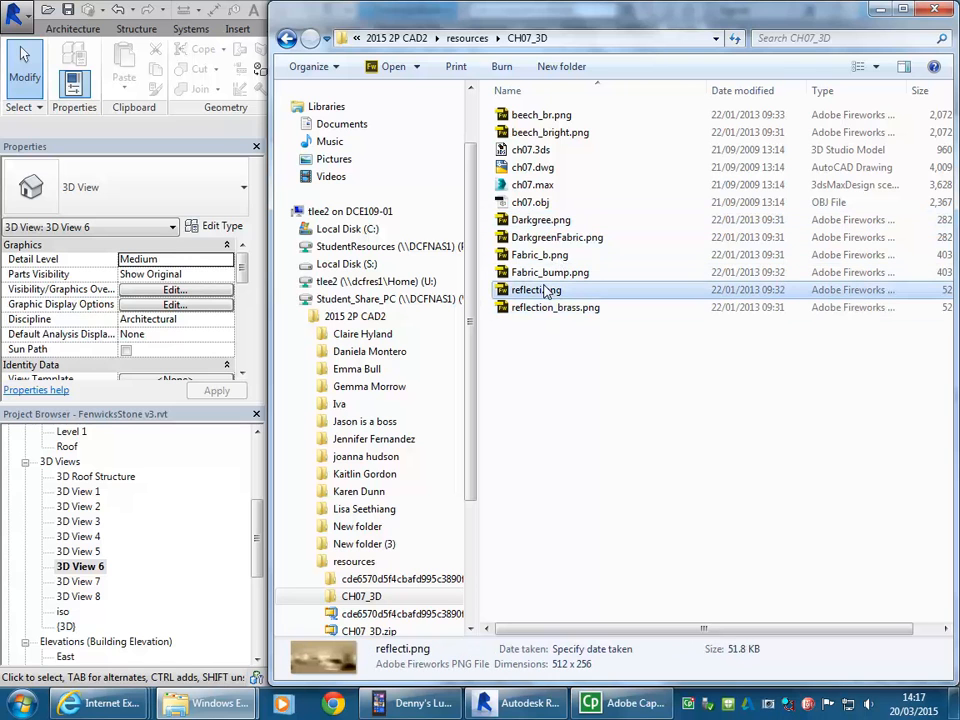
click(541, 221)
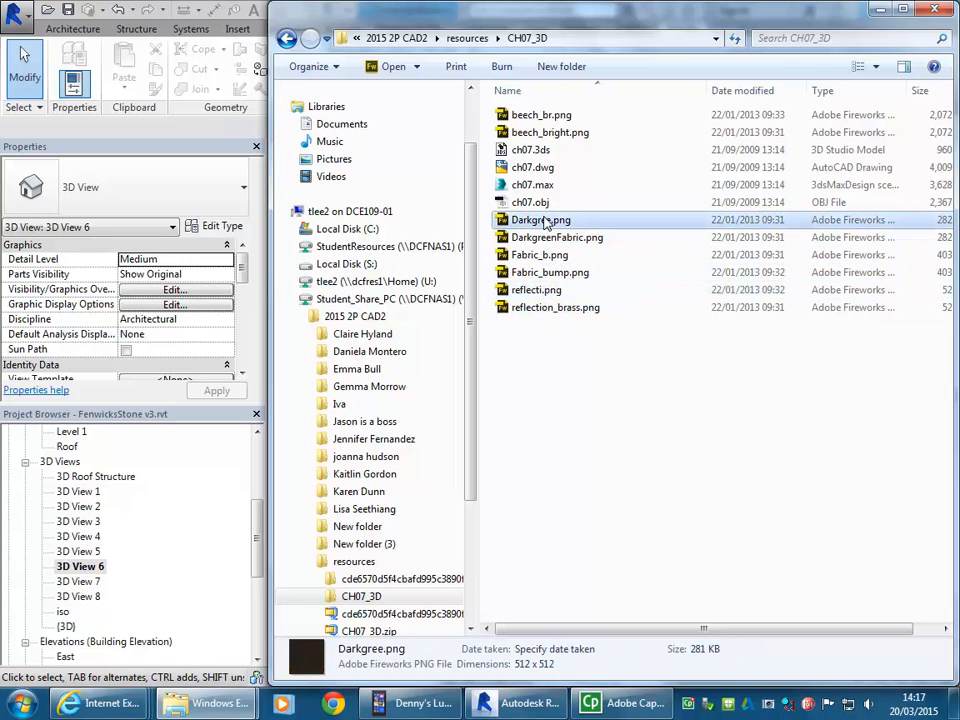
Step: Check the details of ch07.dwg, ch07.3ds and reflection_brass.png, ending with ch07.dwg selected
click(531, 168)
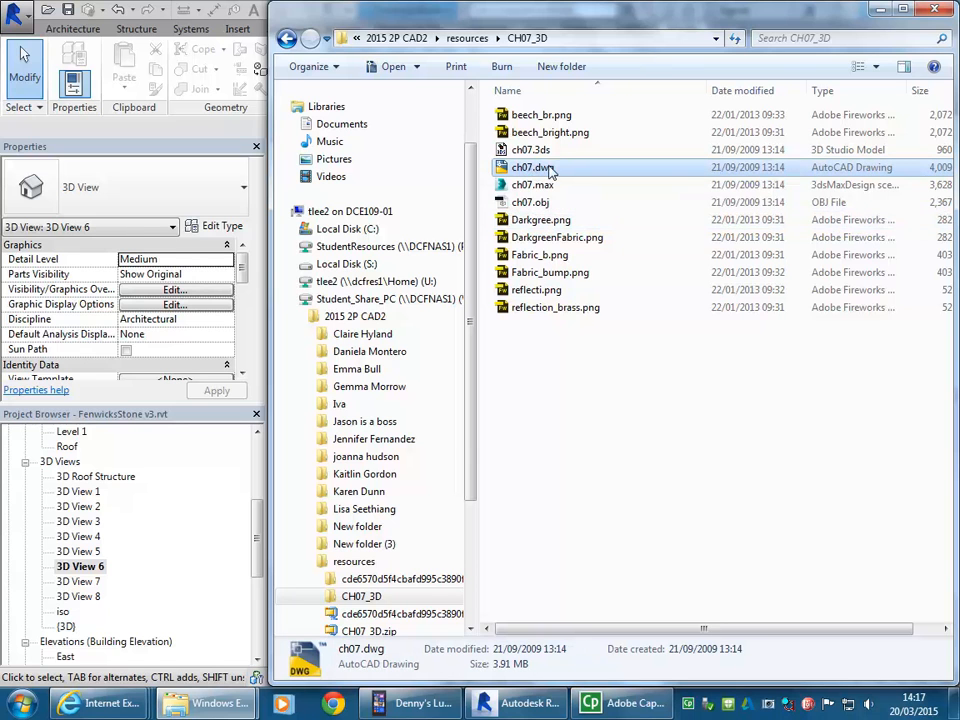
click(526, 151)
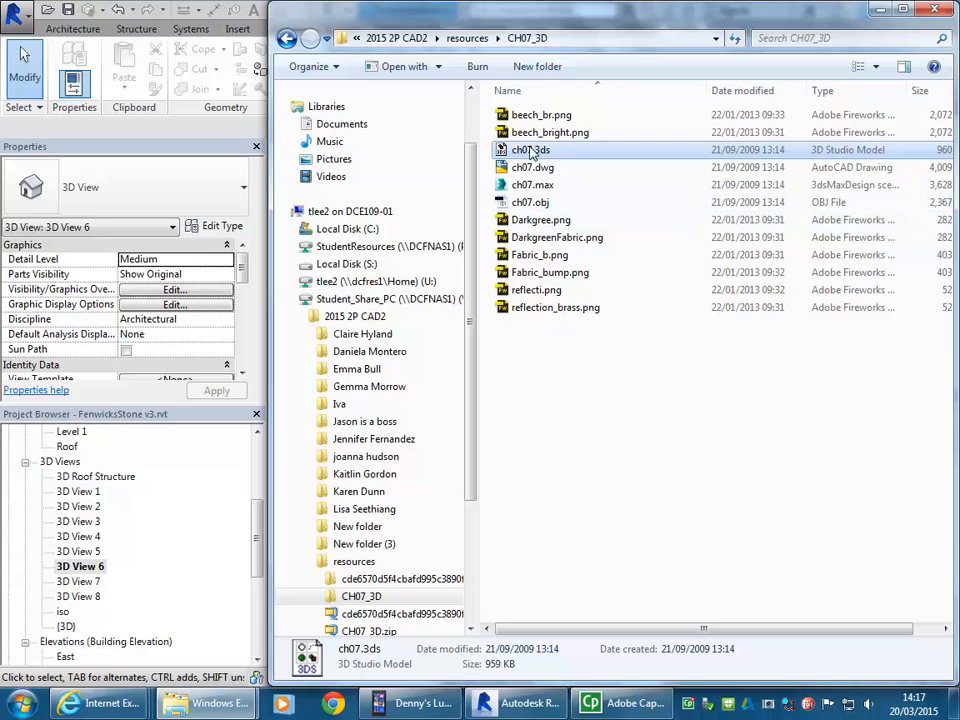
click(540, 307)
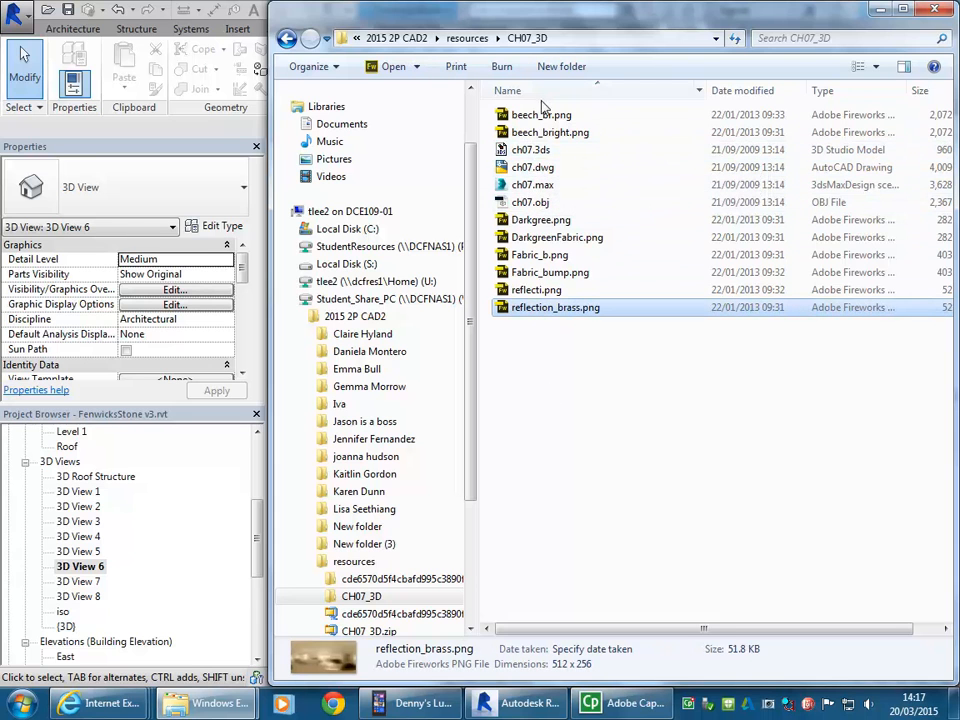
click(594, 170)
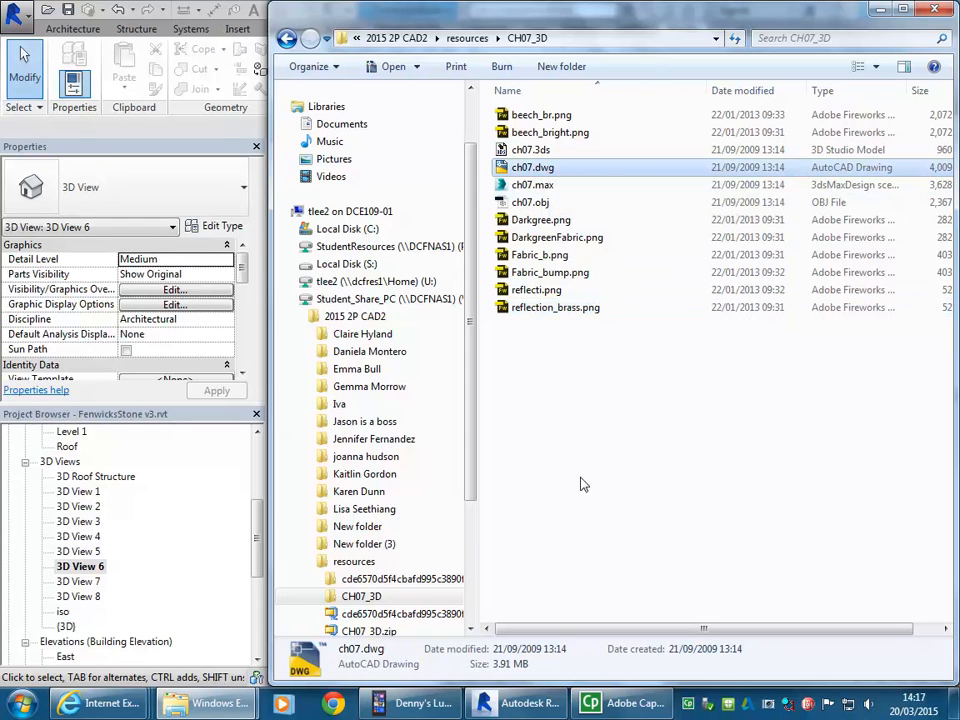
Step: Minimize the CH07_3D folder window and launch AutoCAD 2015 - English
click(612, 497)
click(879, 9)
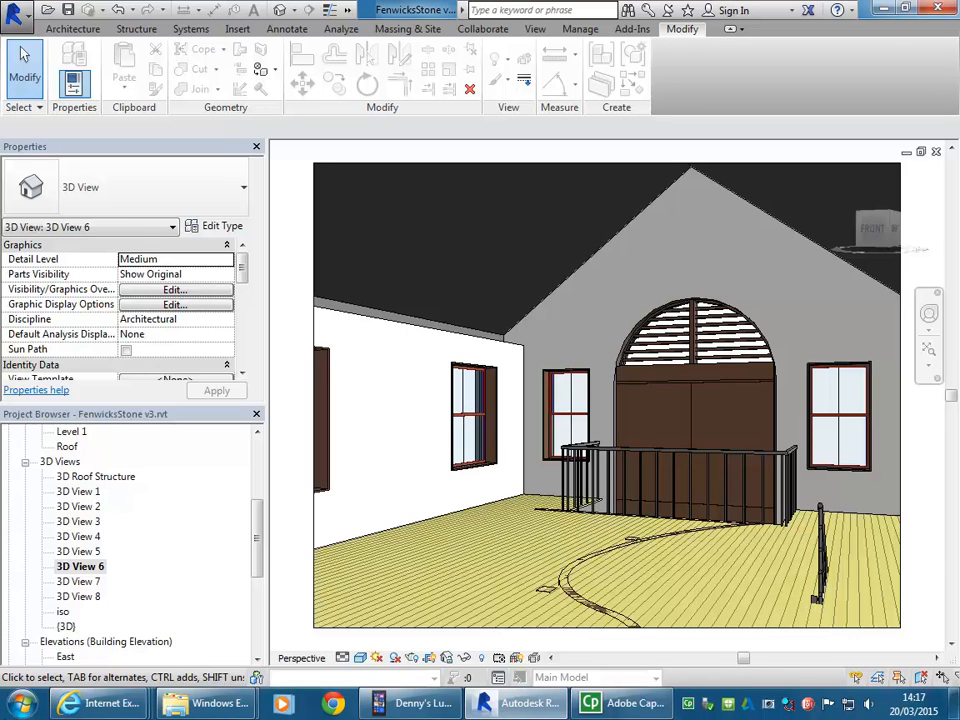
click(38, 684)
click(80, 660)
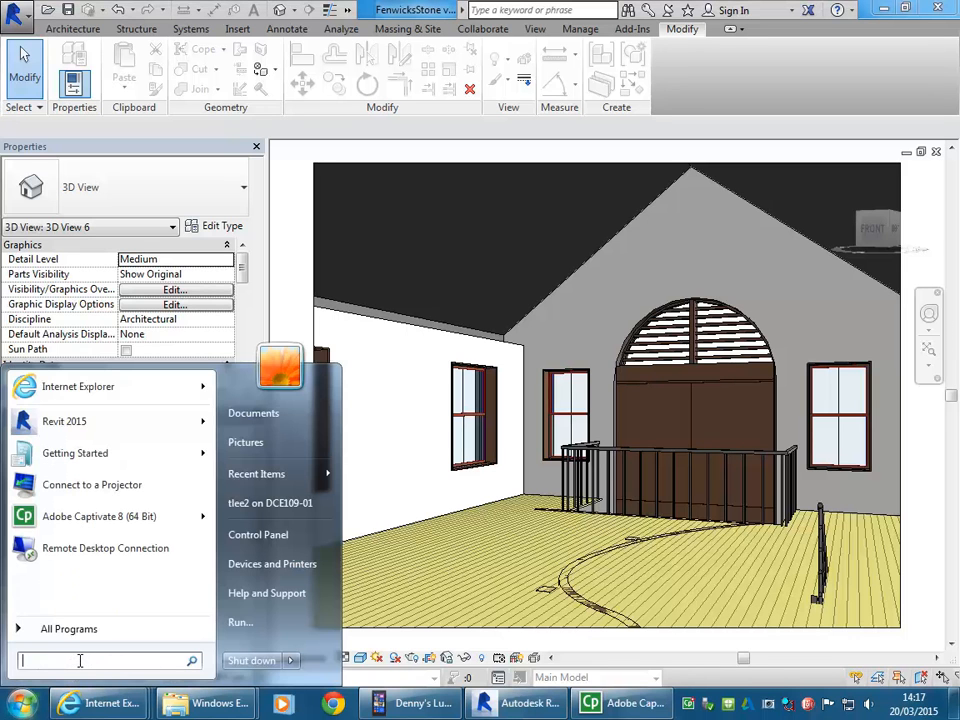
text(autoc)
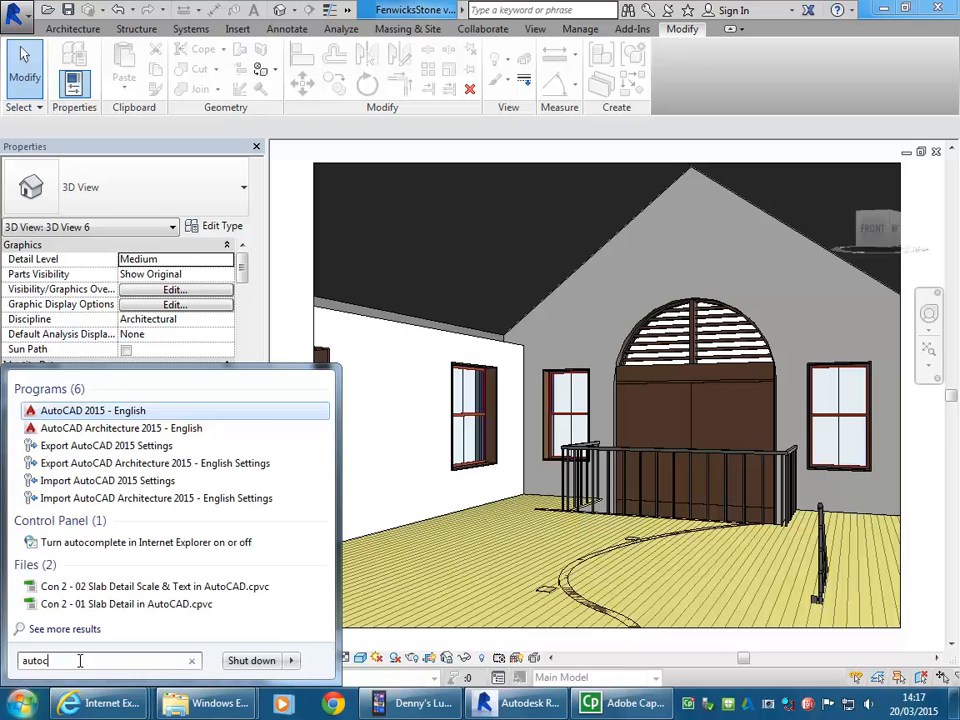
click(75, 411)
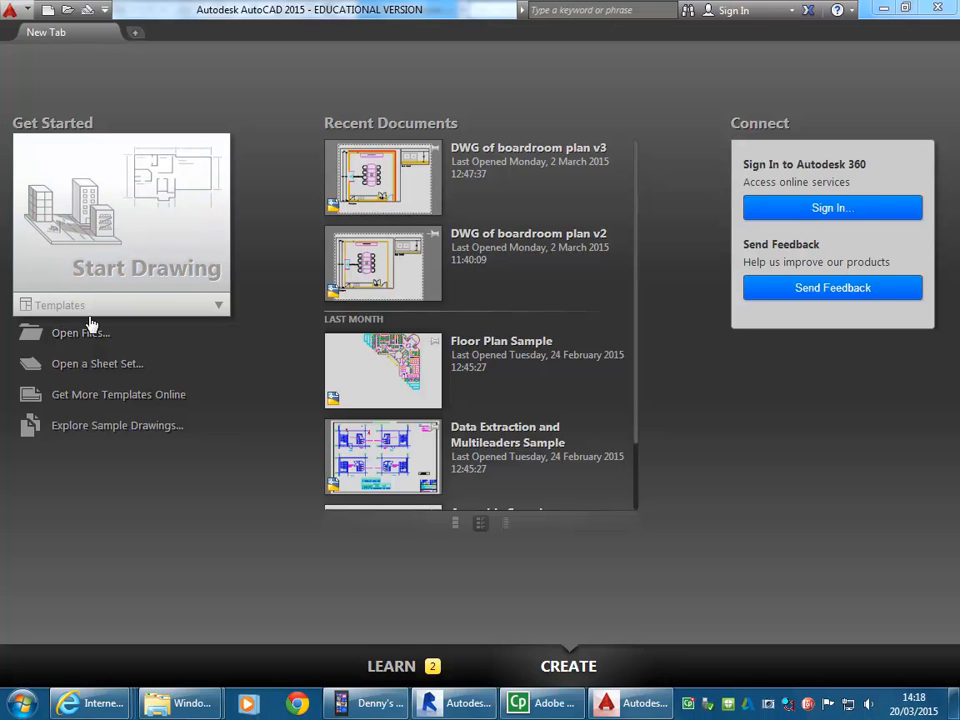
Step: Open ch07.dwg from V:\2015 2P CAD2\resources\CH07_3D
click(66, 336)
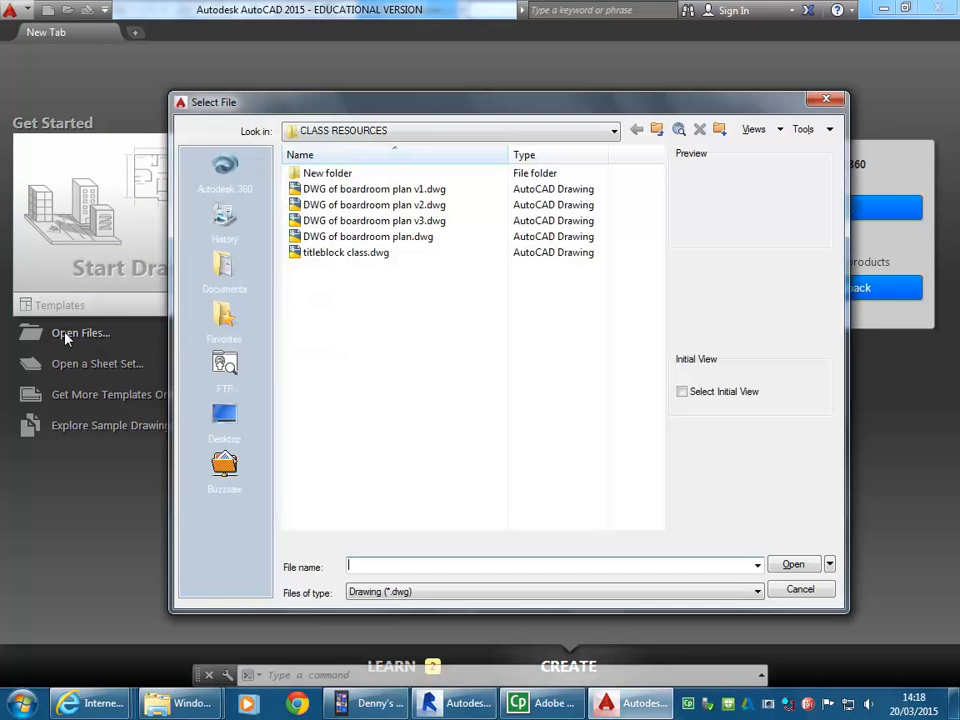
click(420, 131)
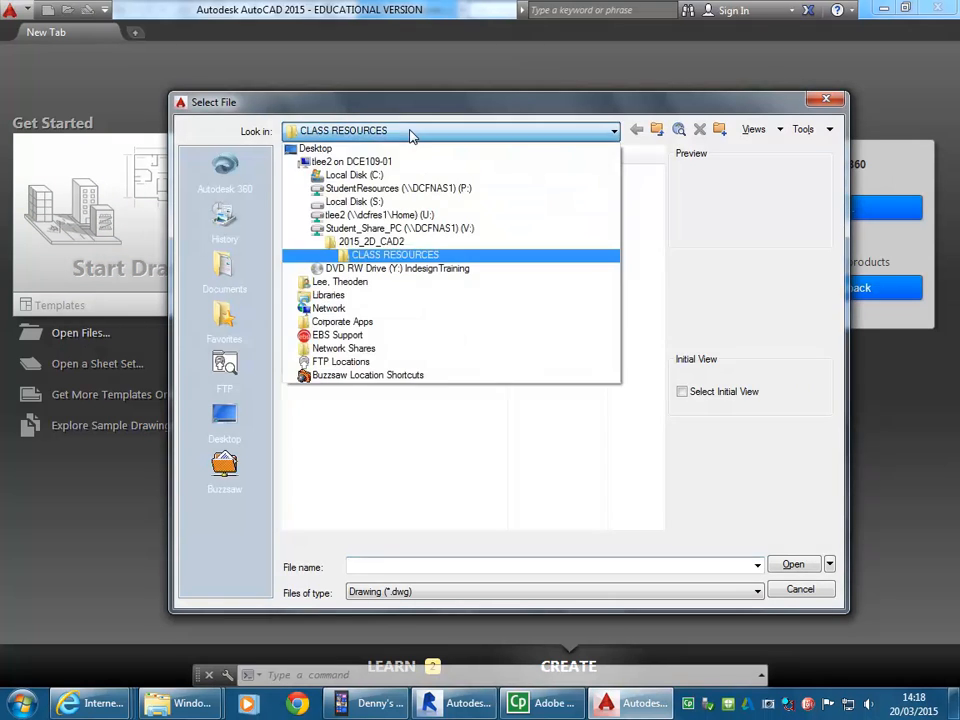
click(390, 230)
scroll(392, 320, down, 5)
scroll(339, 303, down, 11)
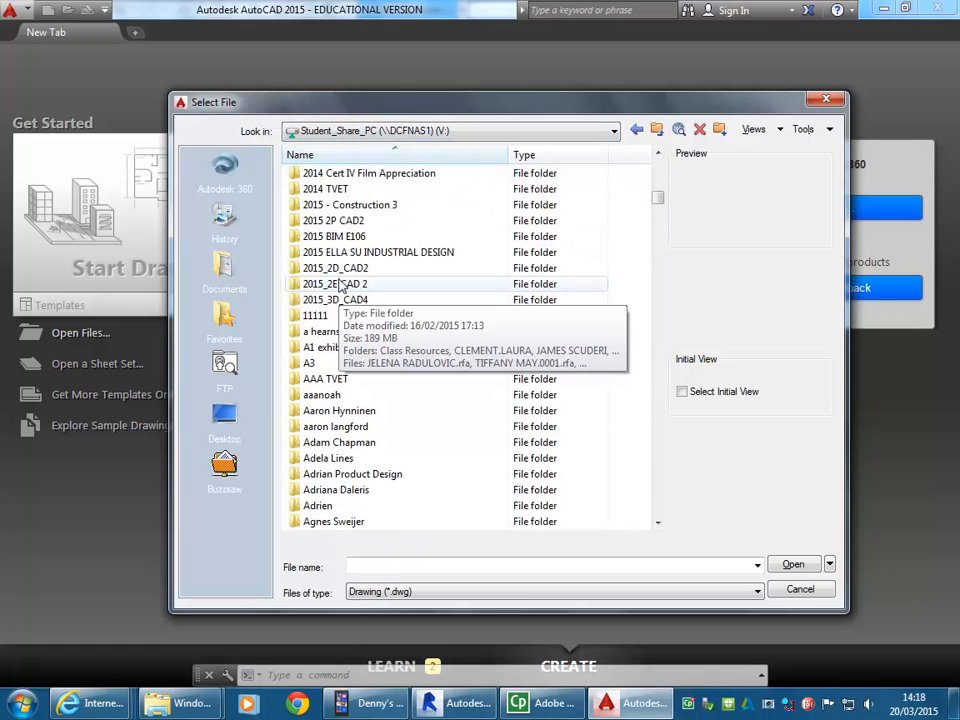
click(341, 222)
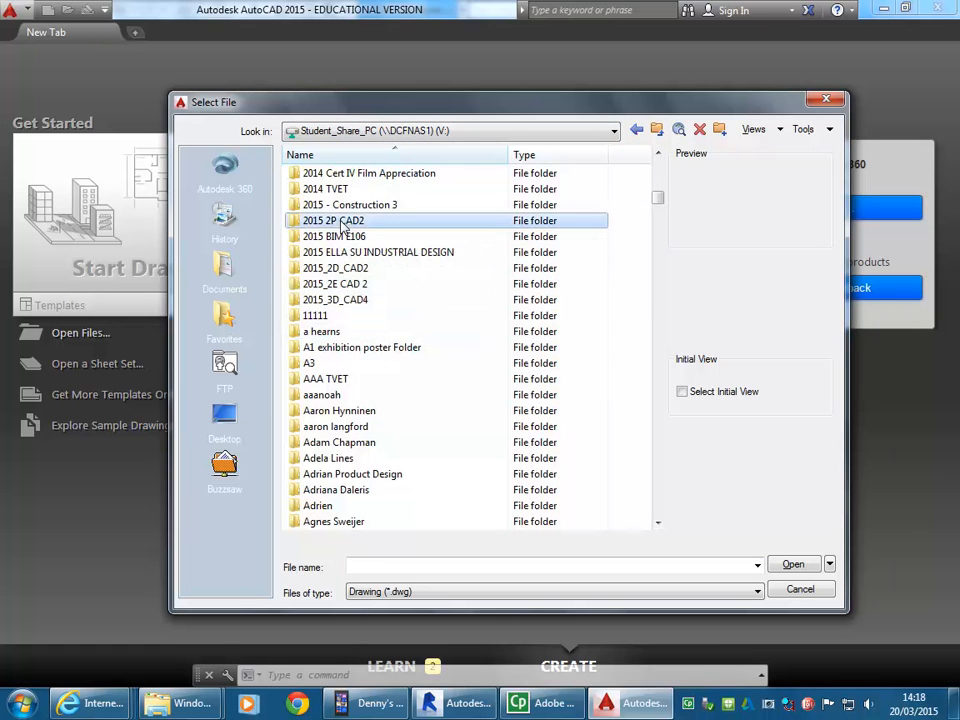
double_click(341, 222)
click(336, 379)
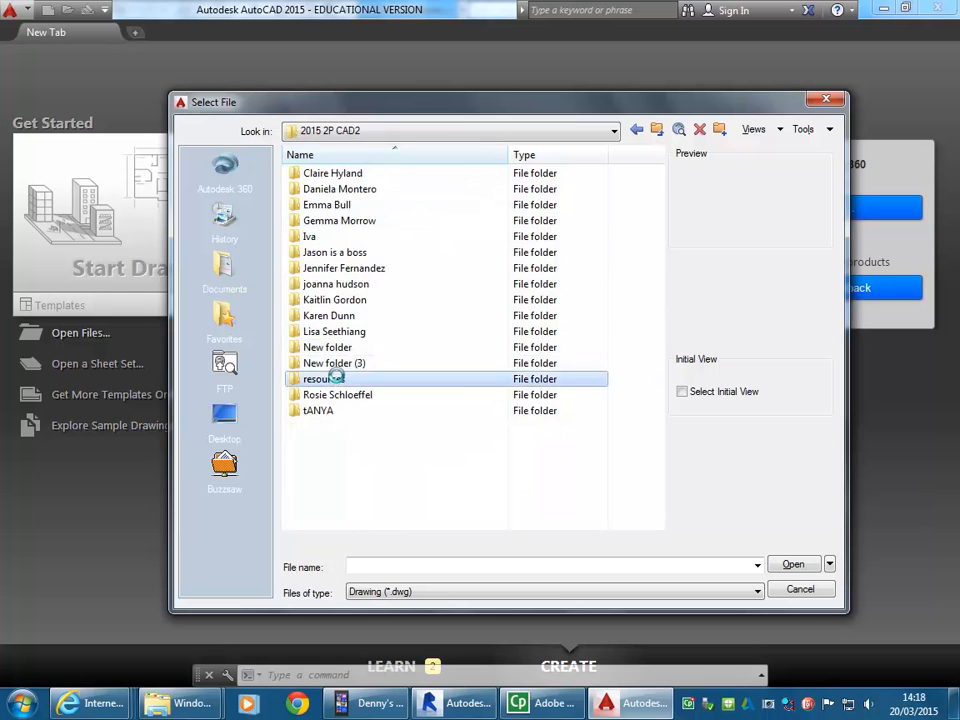
double_click(321, 188)
click(322, 177)
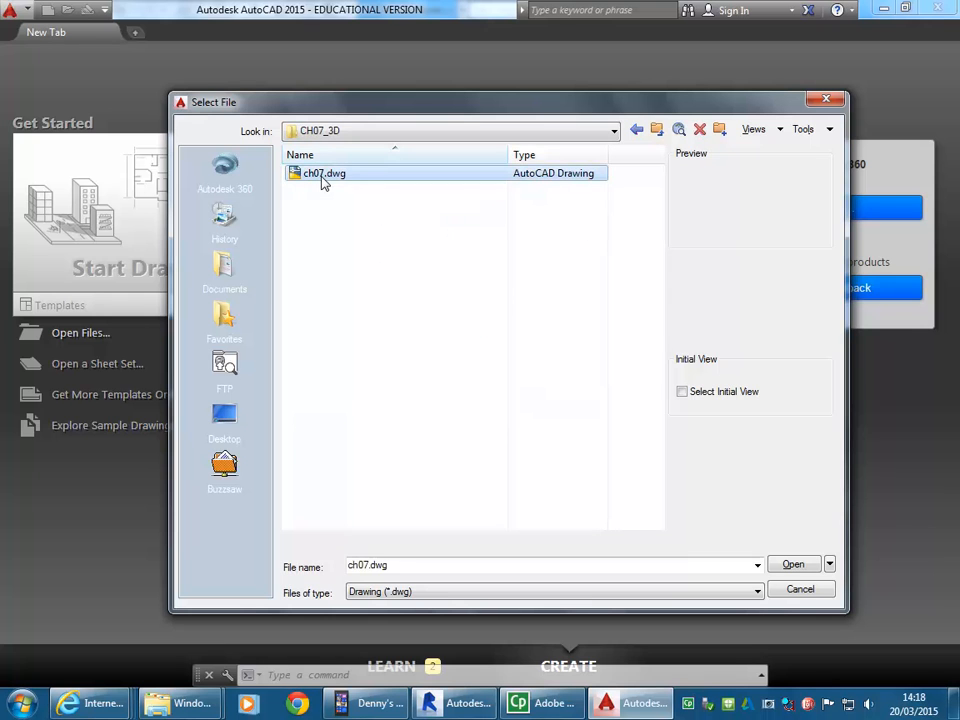
double_click(321, 175)
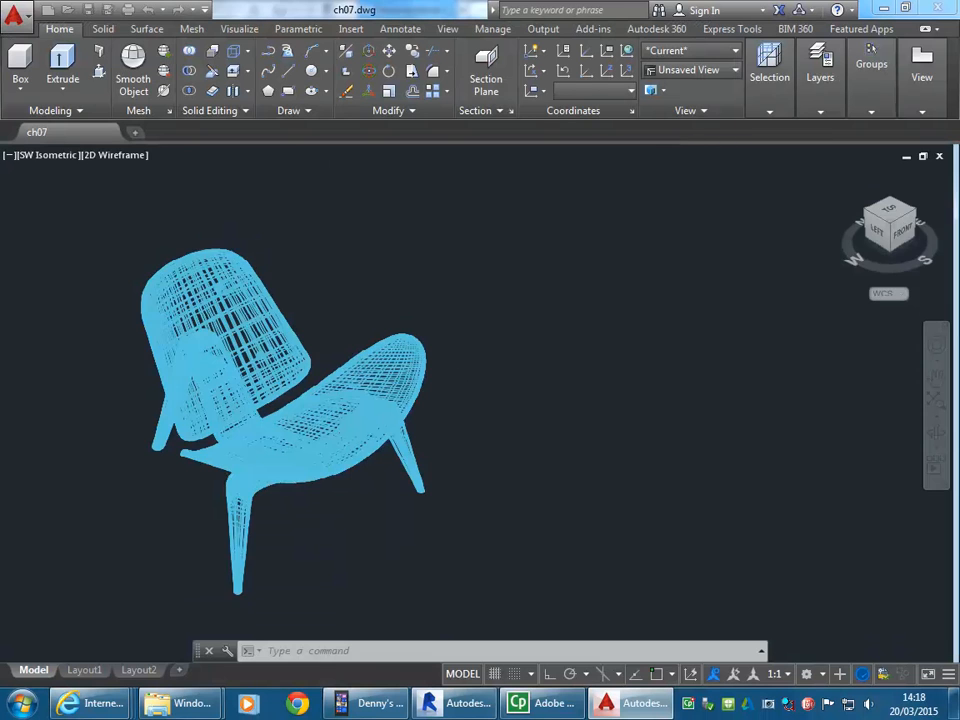
Step: Switch the workspace to Drafting & Annotation and close the Design Feed palette
mouse_move(254, 503)
middle_down()
mouse_move(389, 456)
mouse_move(392, 519)
middle_up()
scroll(368, 519, up, 1)
scroll(401, 469, down, 2)
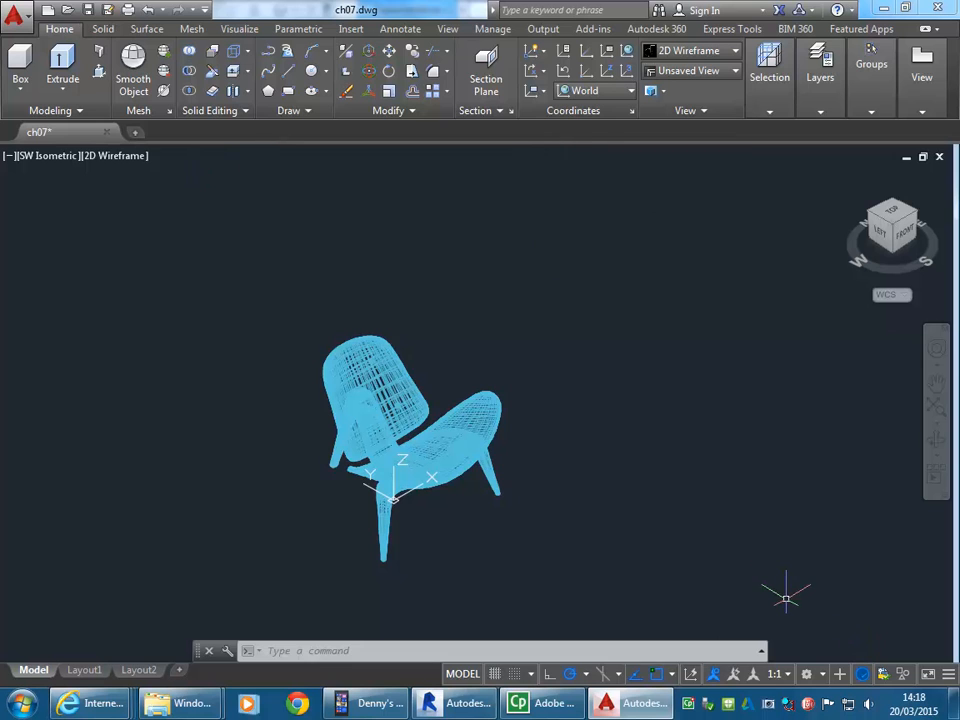
click(807, 674)
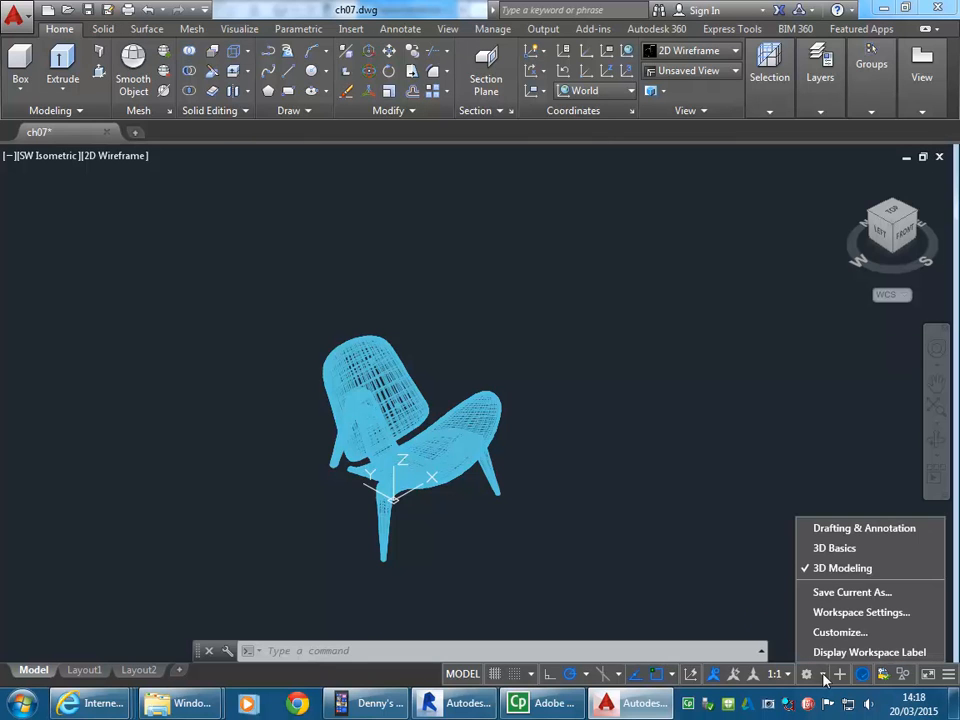
click(848, 528)
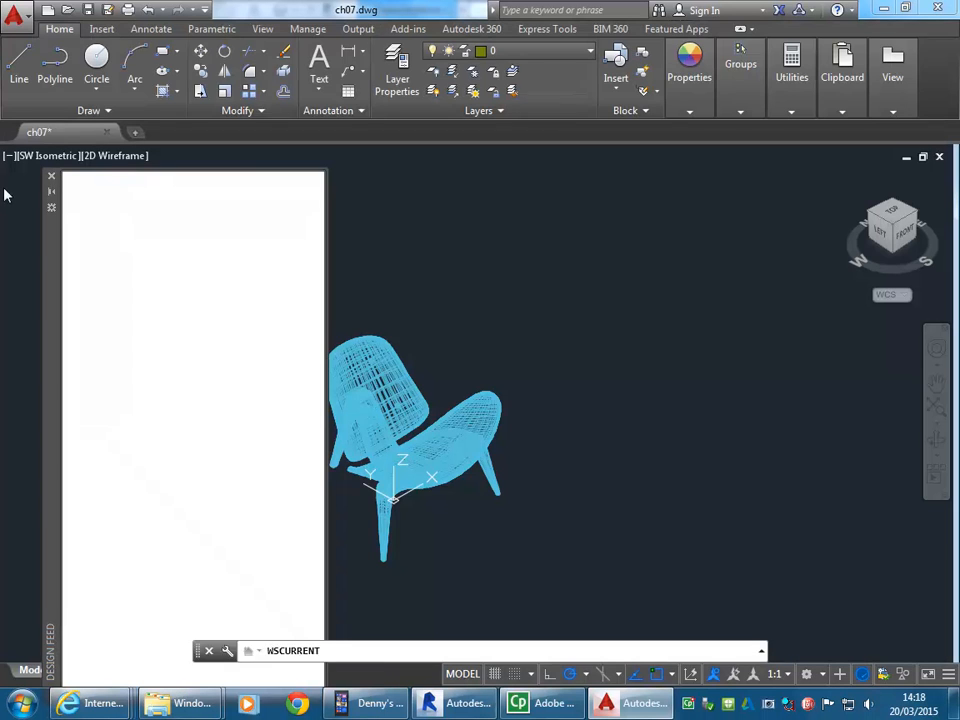
click(51, 178)
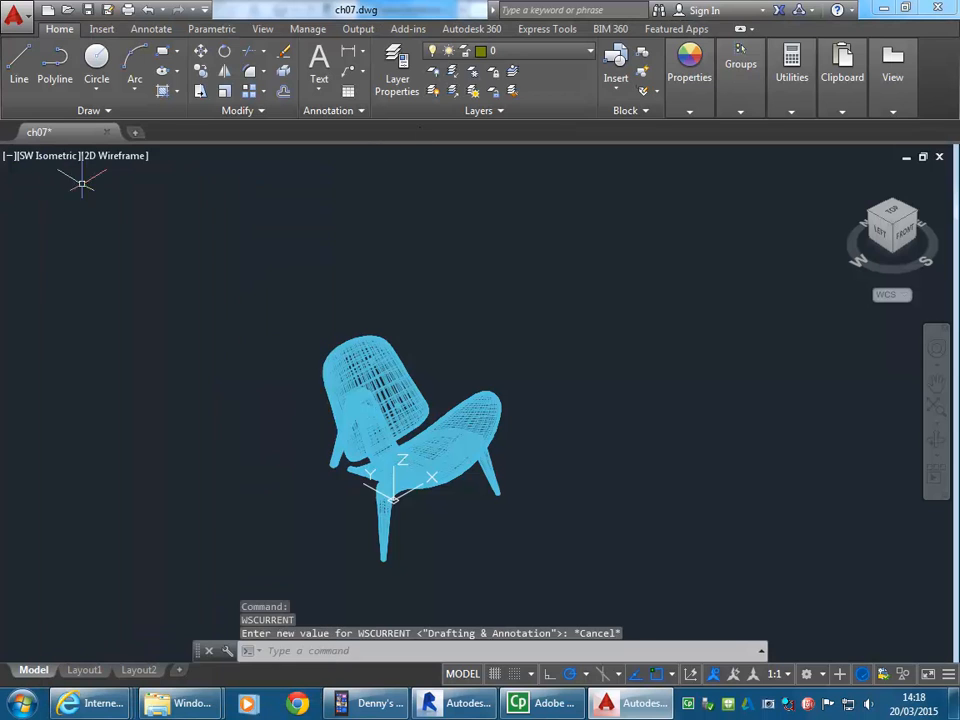
Step: Inspect the drawing's layer list and the layer of the chair mesh, clearing the selection when done
click(521, 53)
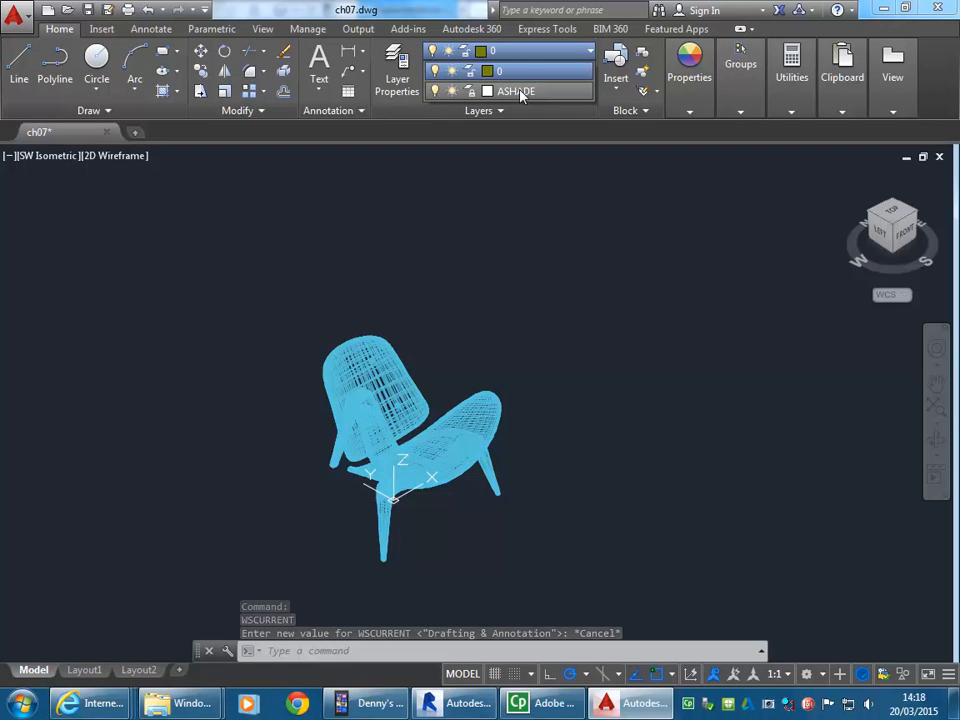
click(527, 54)
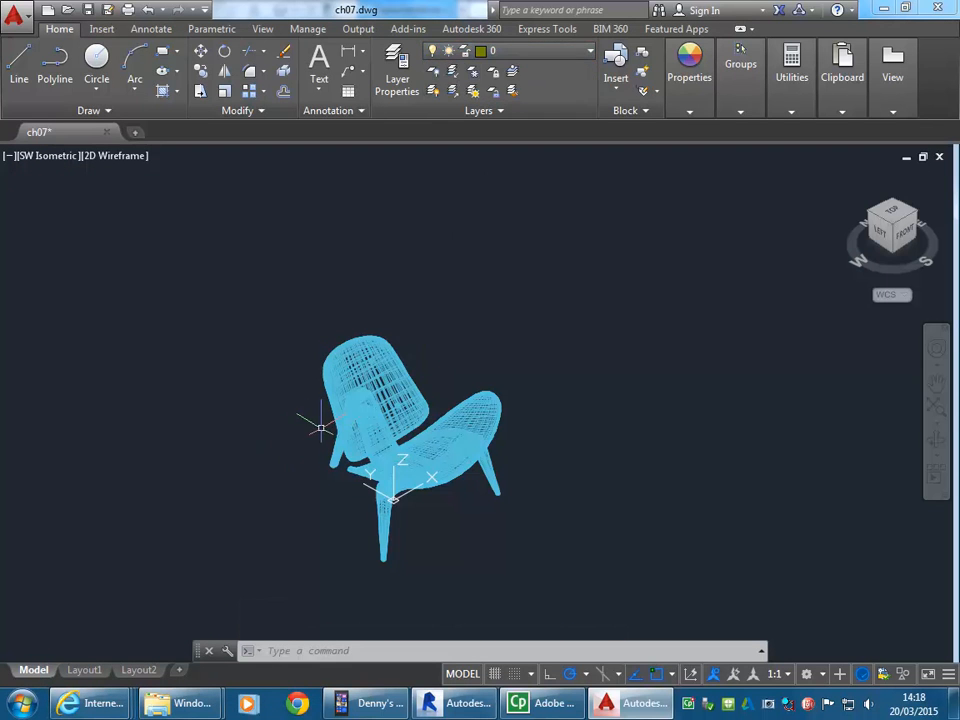
scroll(316, 425, up, 2)
scroll(315, 427, down, 2)
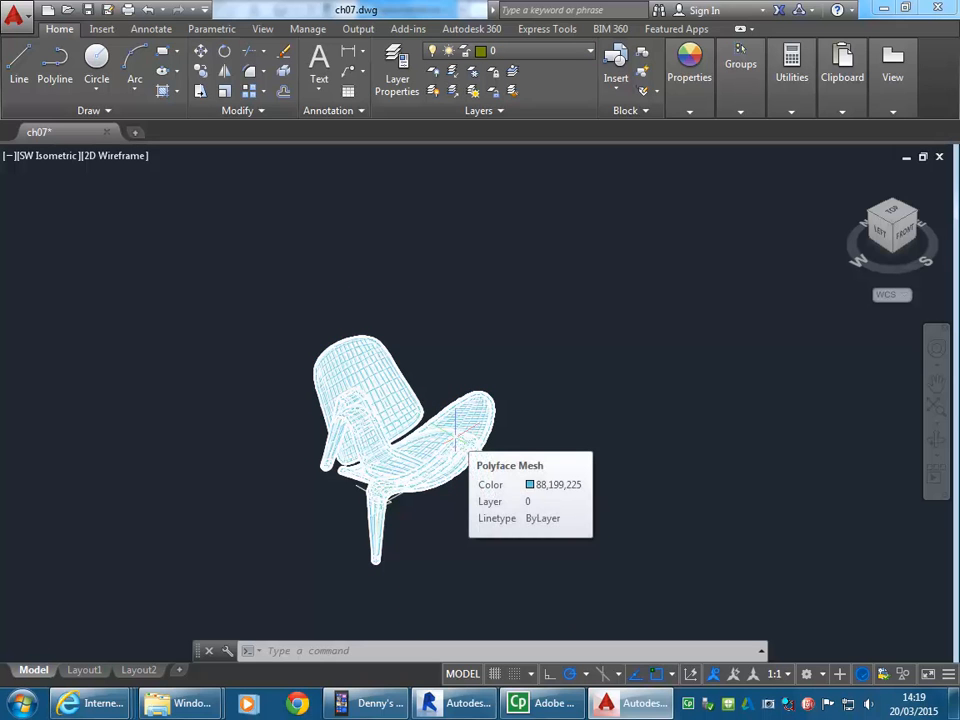
click(455, 437)
scroll(403, 465, up, 2)
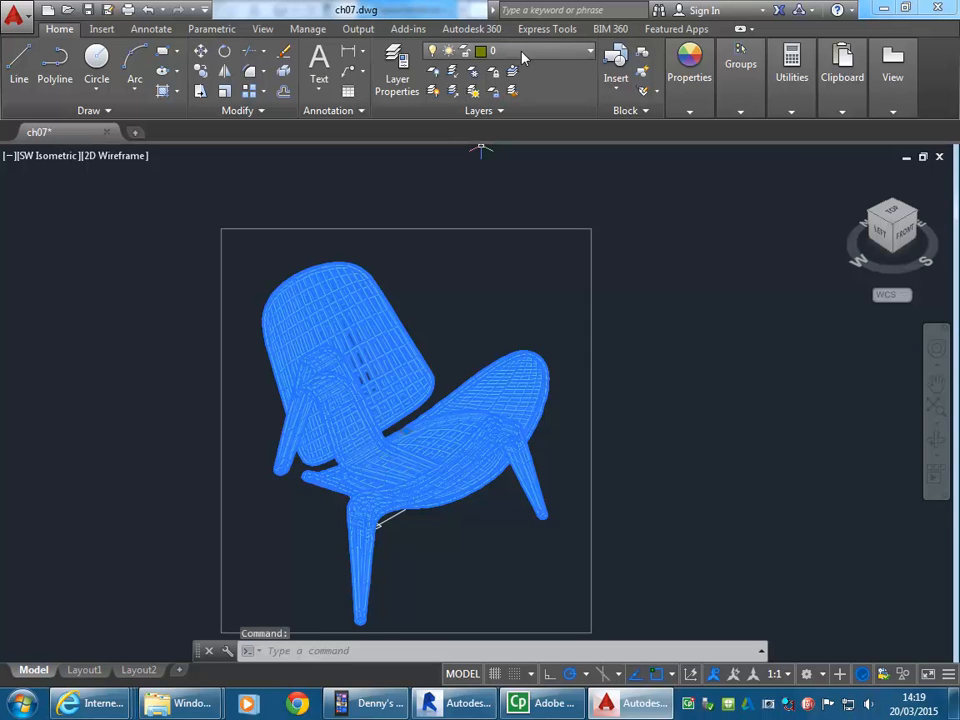
scroll(417, 427, down, 2)
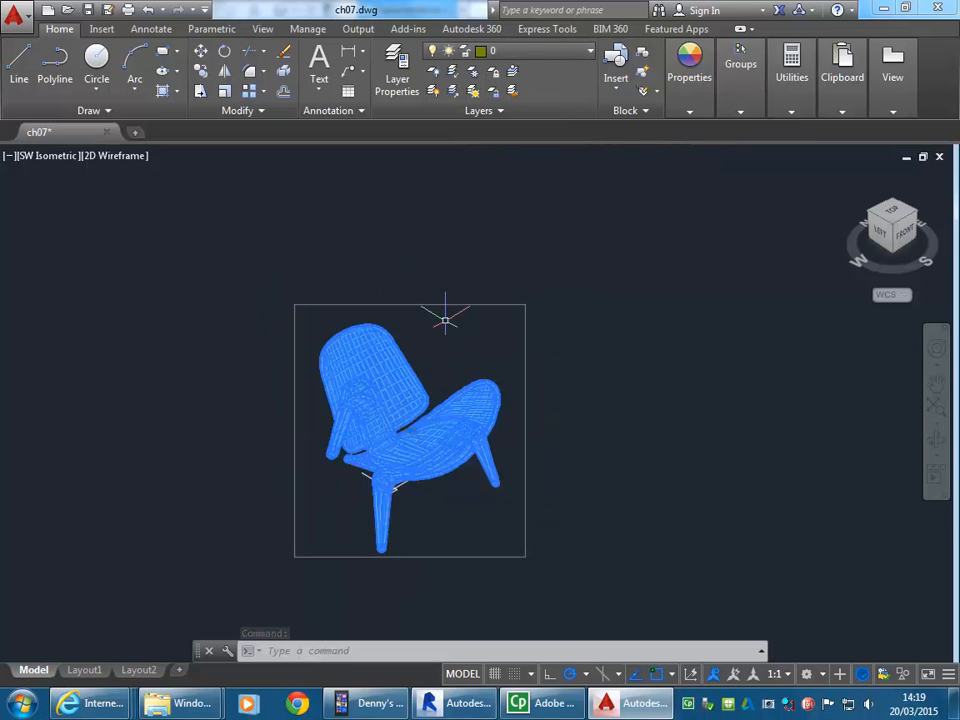
right_click(420, 246)
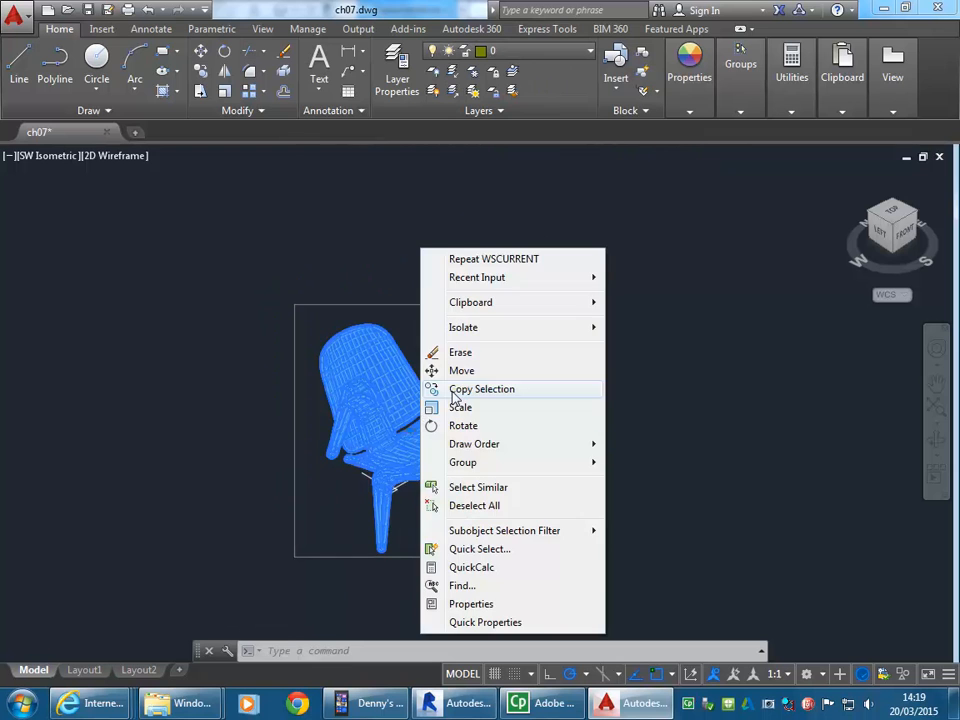
click(476, 506)
click(301, 402)
middle_drag(301, 402, 271, 402)
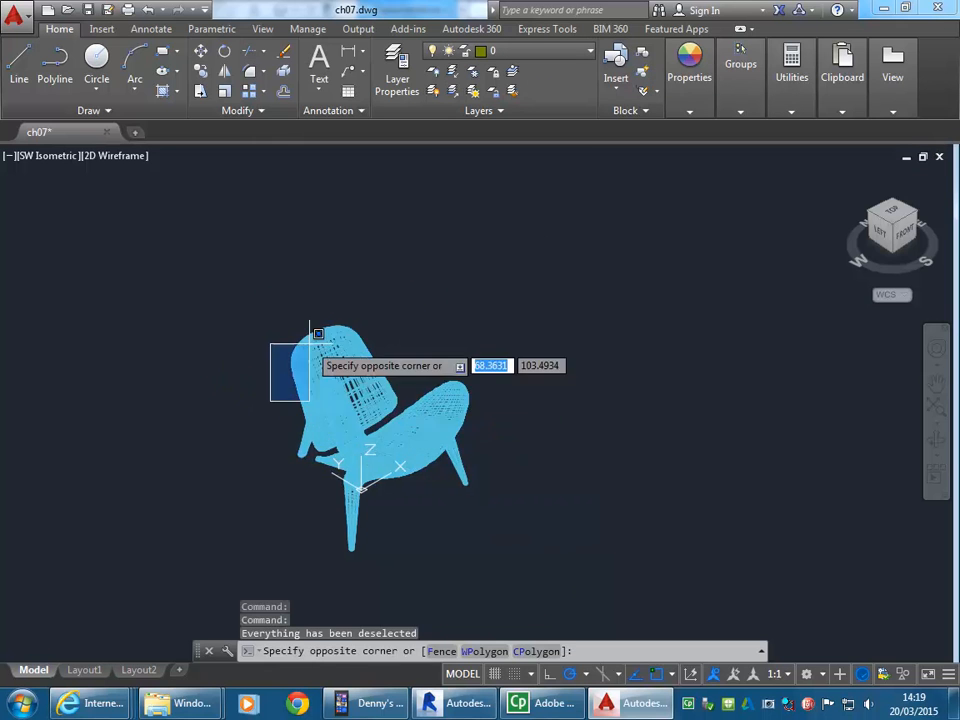
click(244, 360)
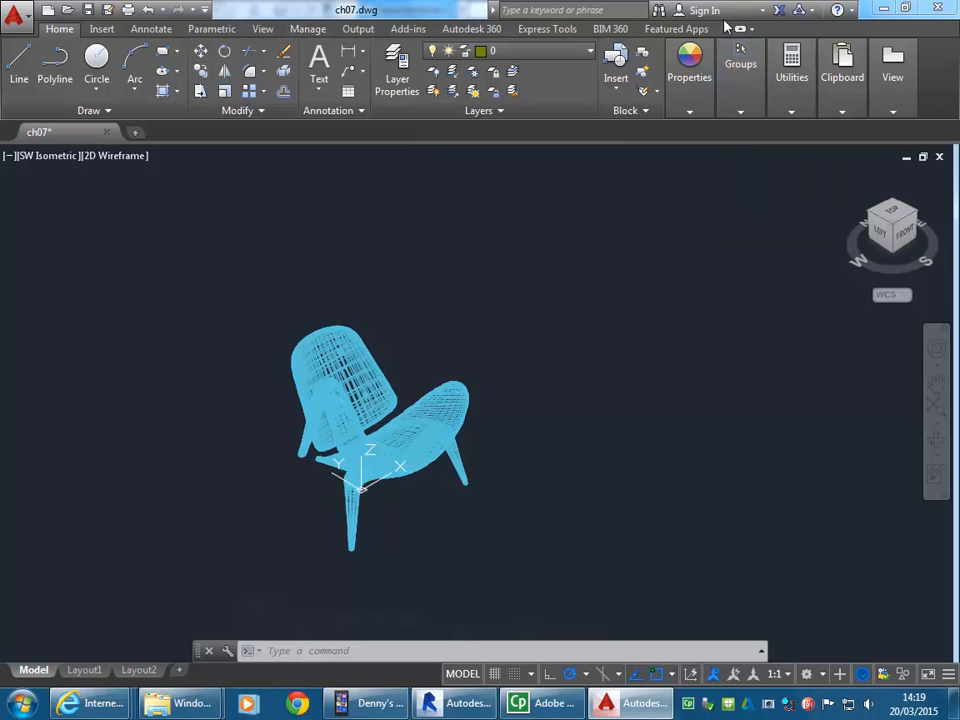
Step: Measure the chair's approximate leg-to-leg width along the X direction
mouse_move(789, 97)
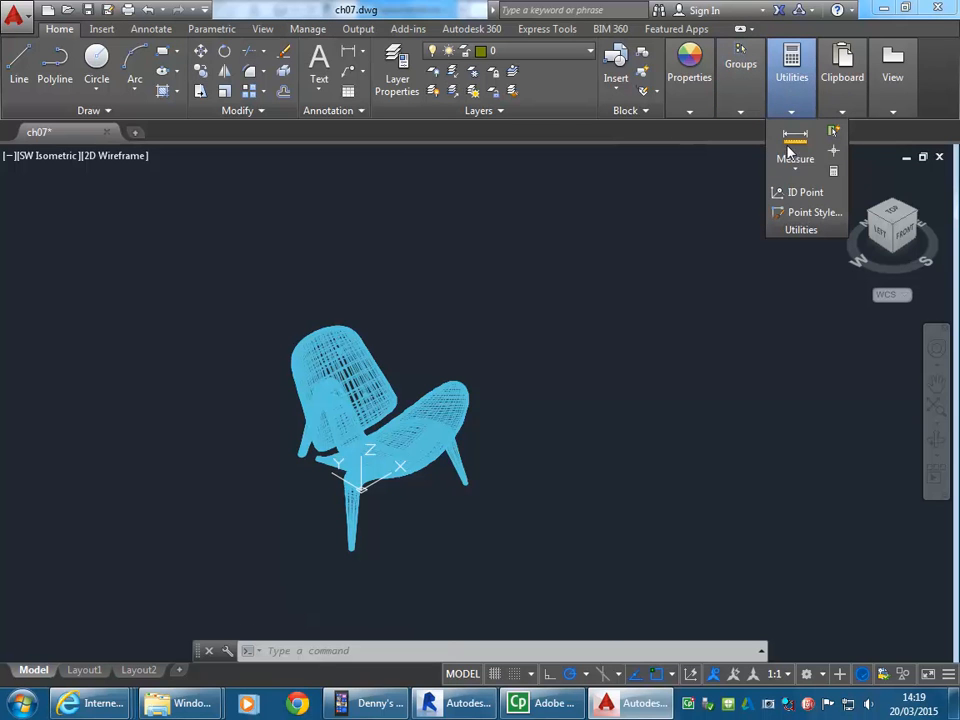
click(795, 140)
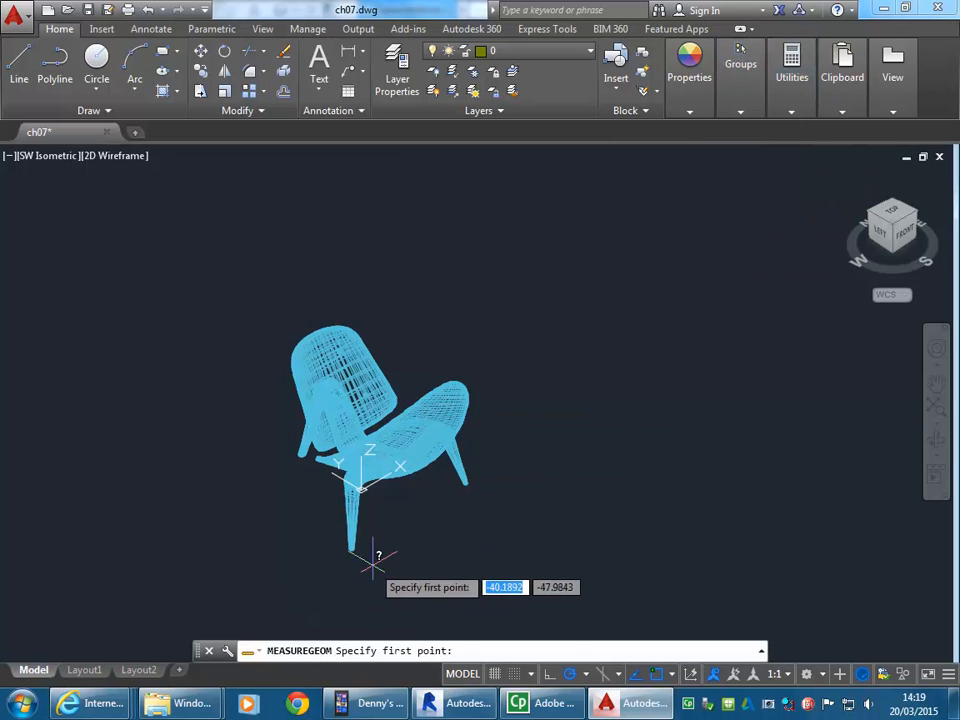
click(335, 549)
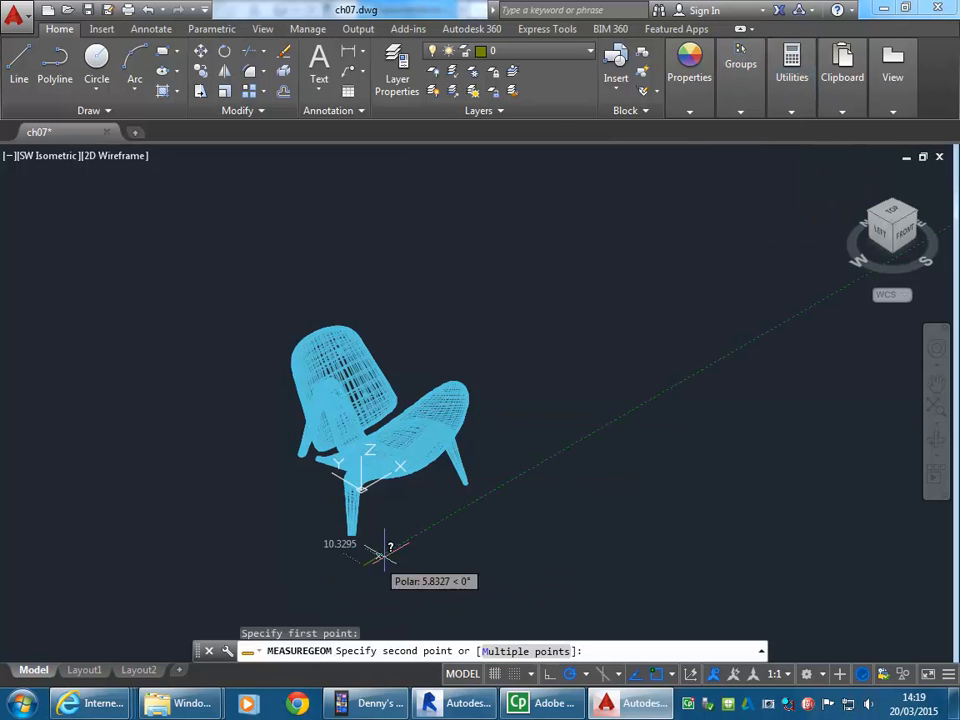
click(488, 487)
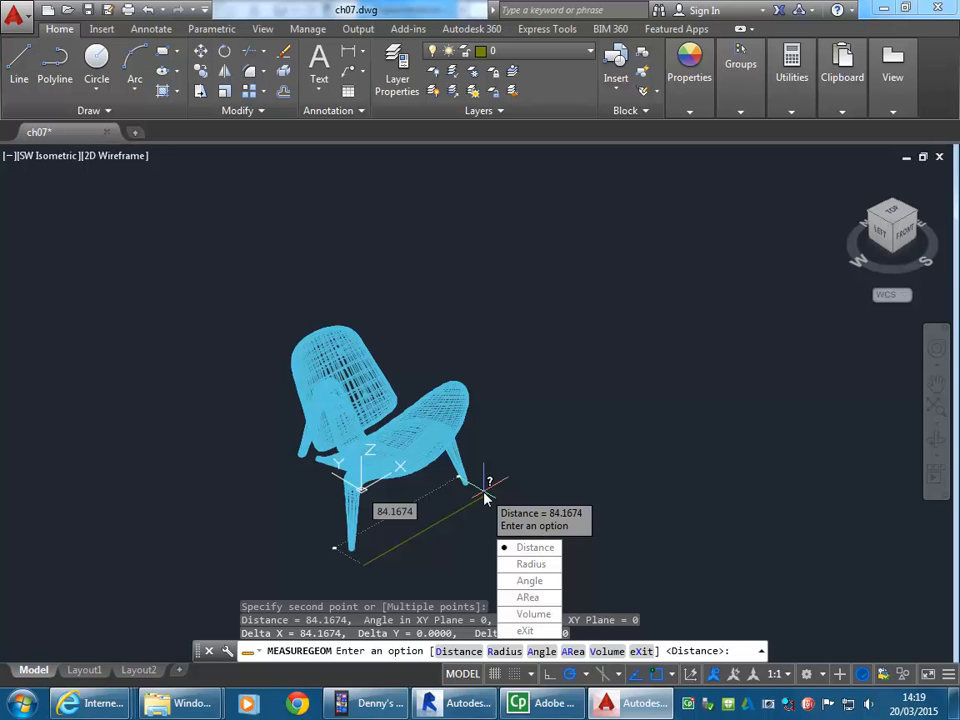
key(Escape)
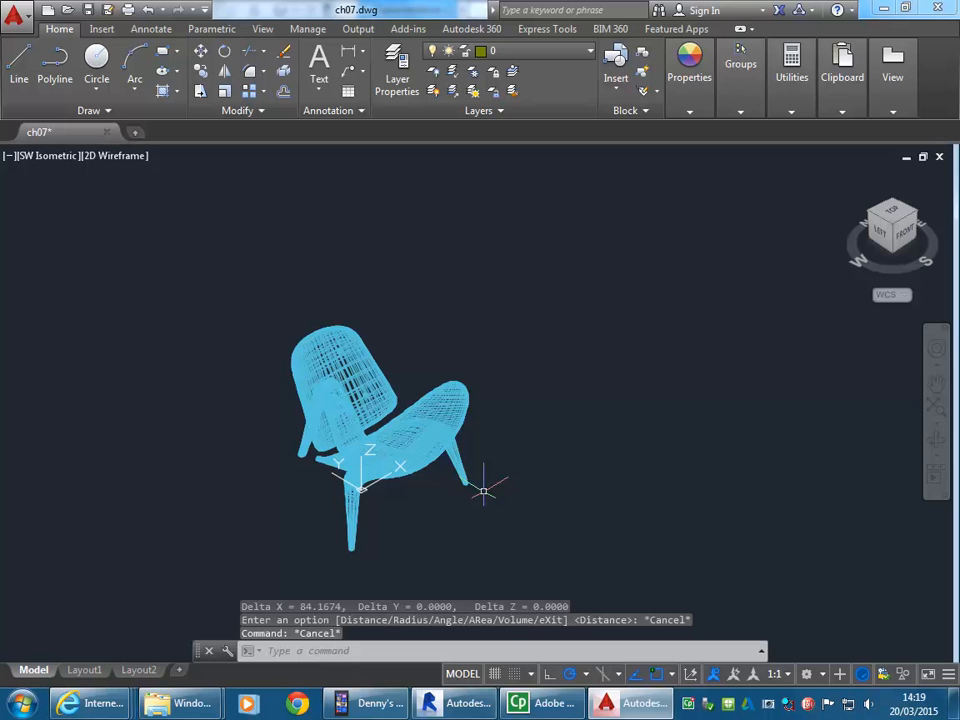
Step: Convert the chair's width from inches to millimetres with the CAL command, using the expression 85*25.4
text(ca)
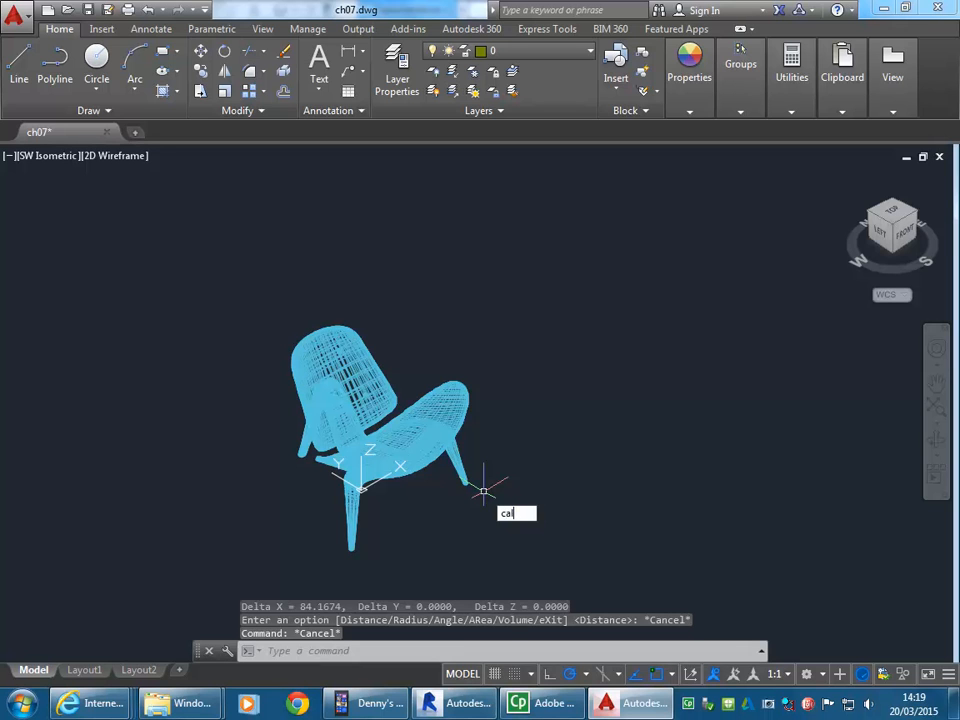
key(Return)
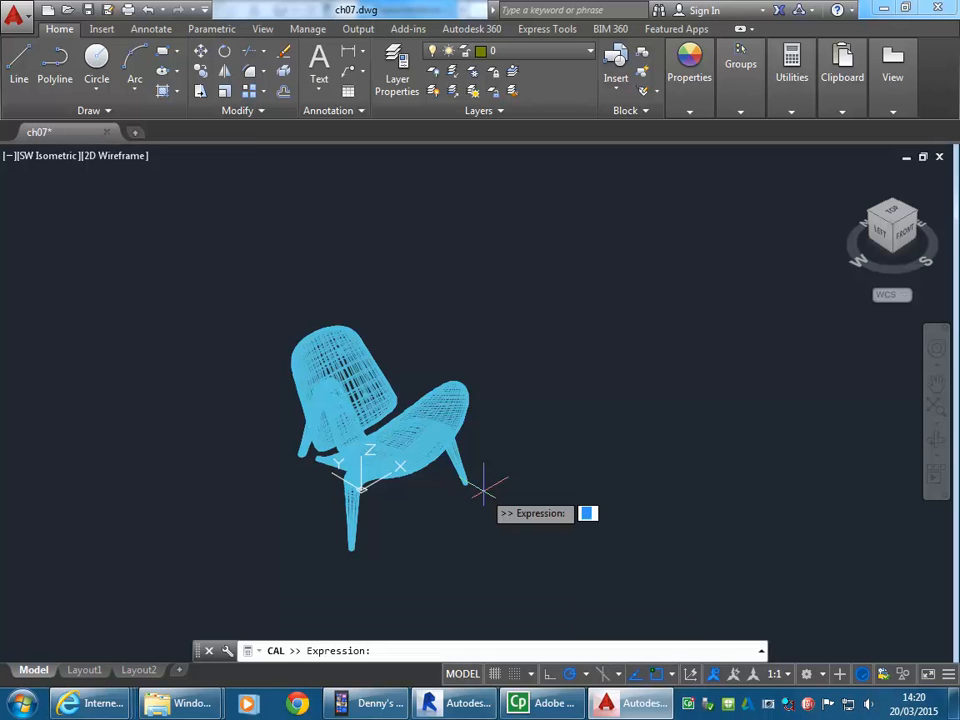
text(85@25.)
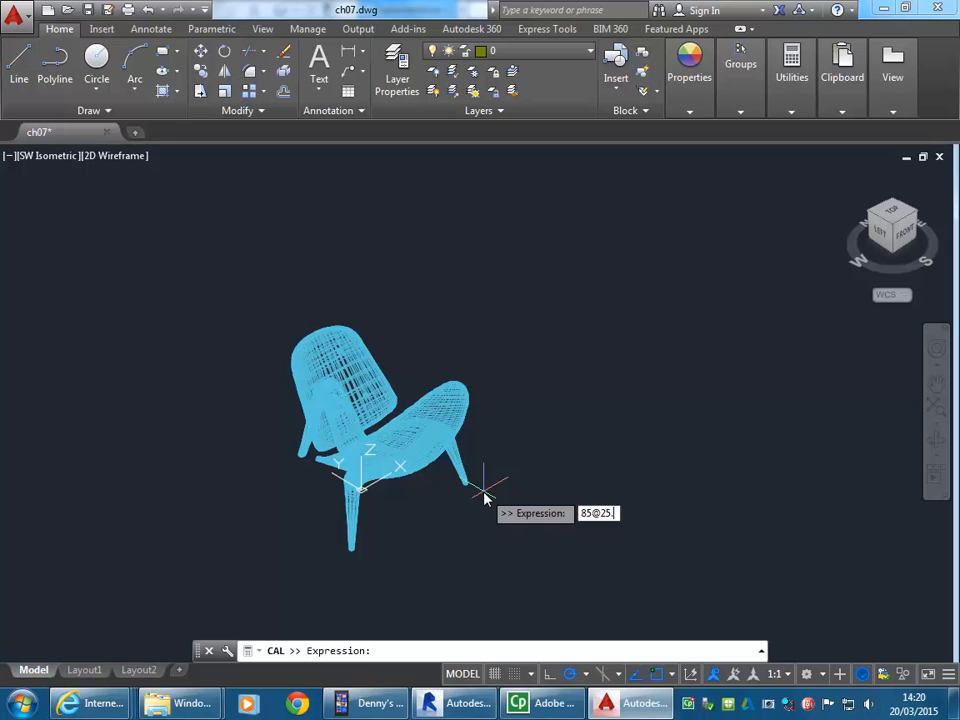
text(4)
key(Return)
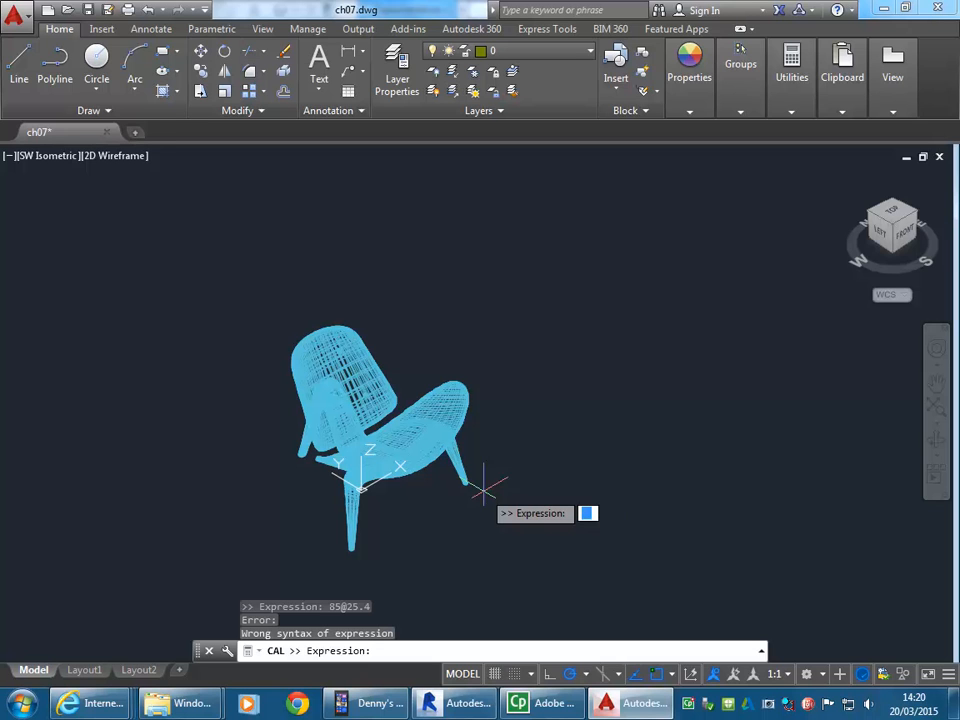
text(85*25.4)
key(Return)
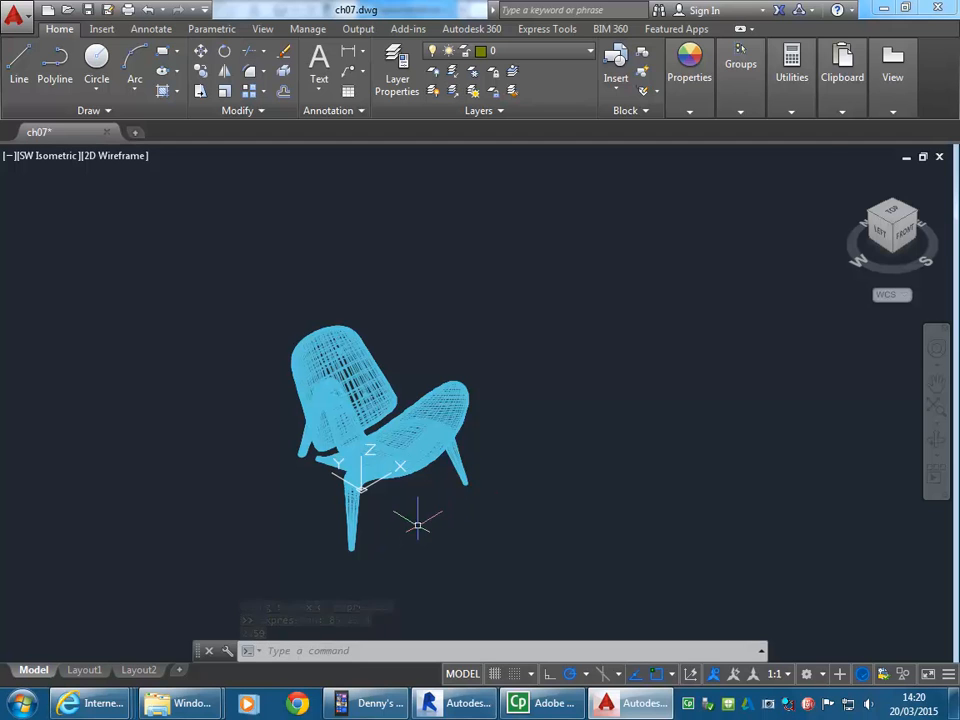
mouse_move(740, 80)
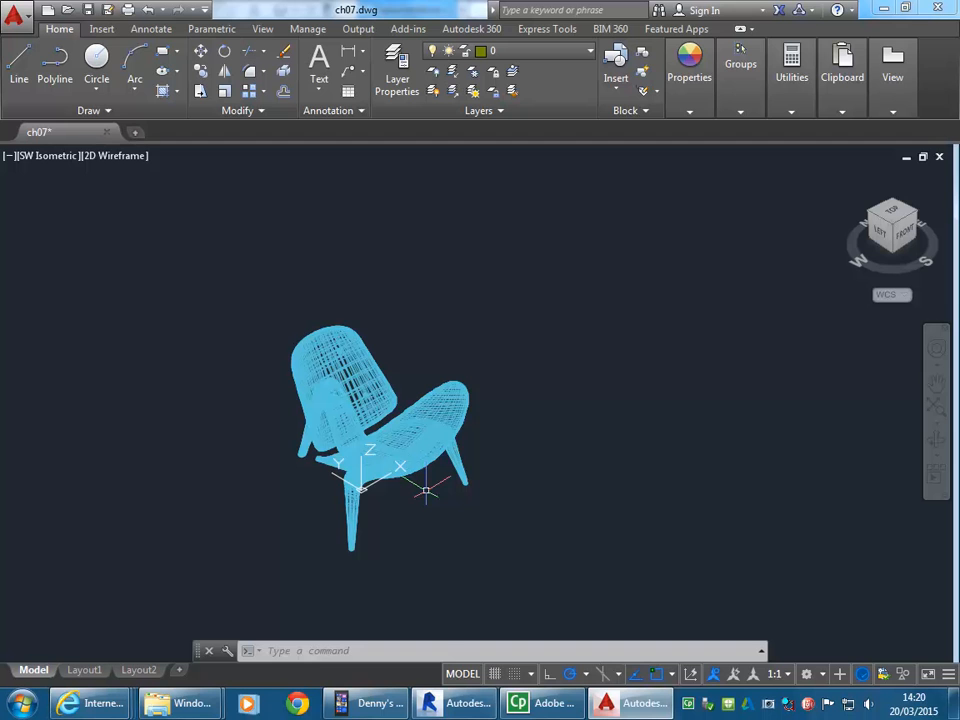
scroll(405, 505, up, 2)
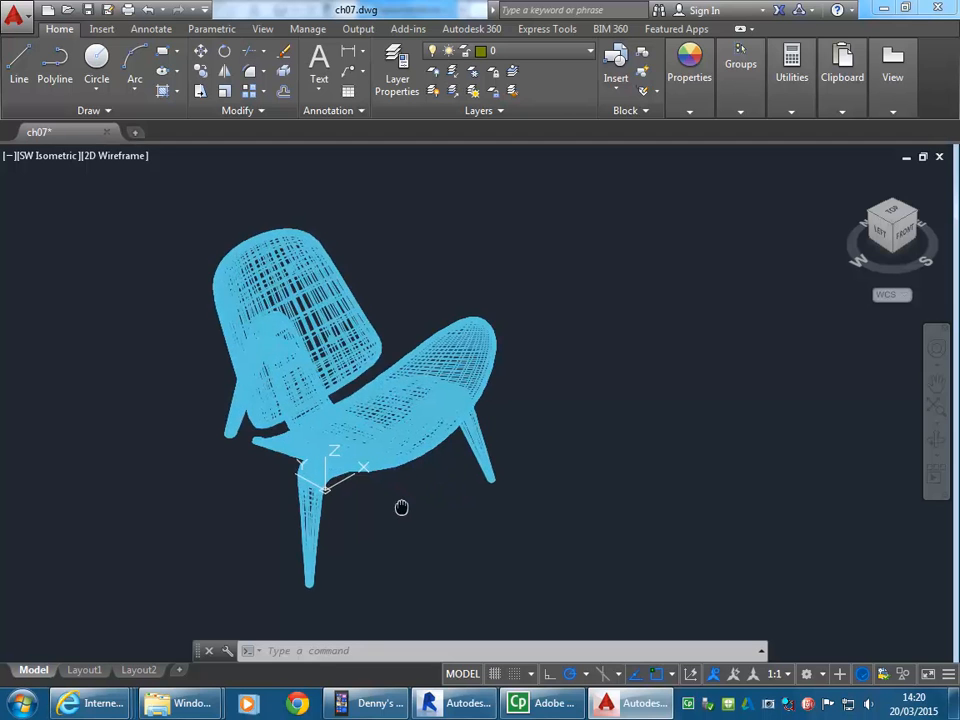
scroll(330, 560, down, 2)
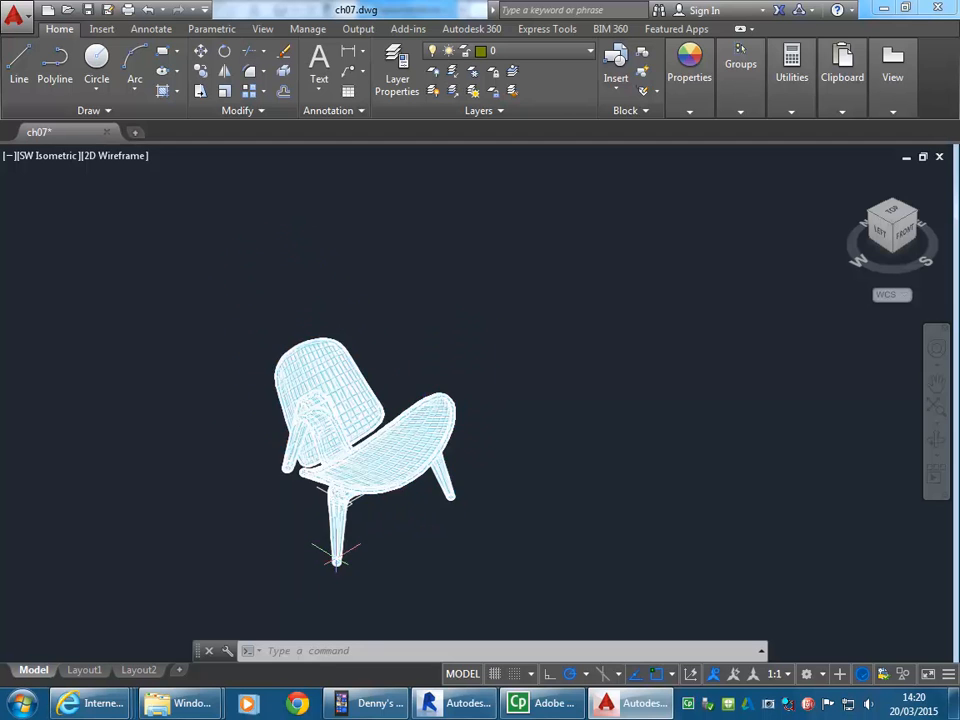
scroll(390, 531, up, 2)
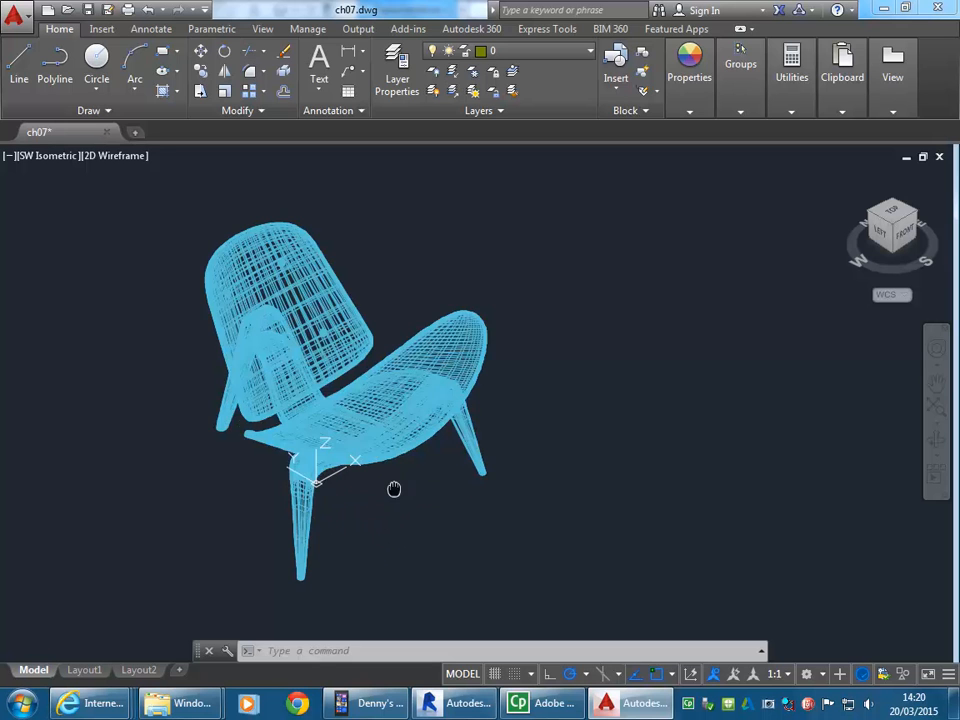
scroll(392, 495, down, 2)
scroll(390, 515, up, 2)
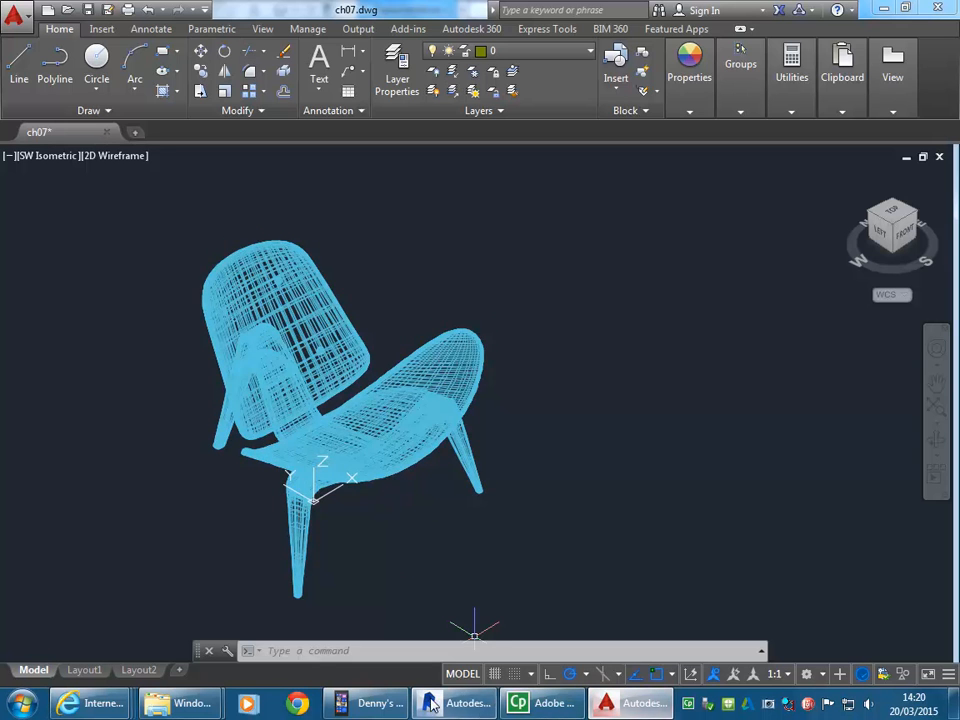
Step: Switch to Revit and start creating a new family, dismissing the project save reminder
click(463, 703)
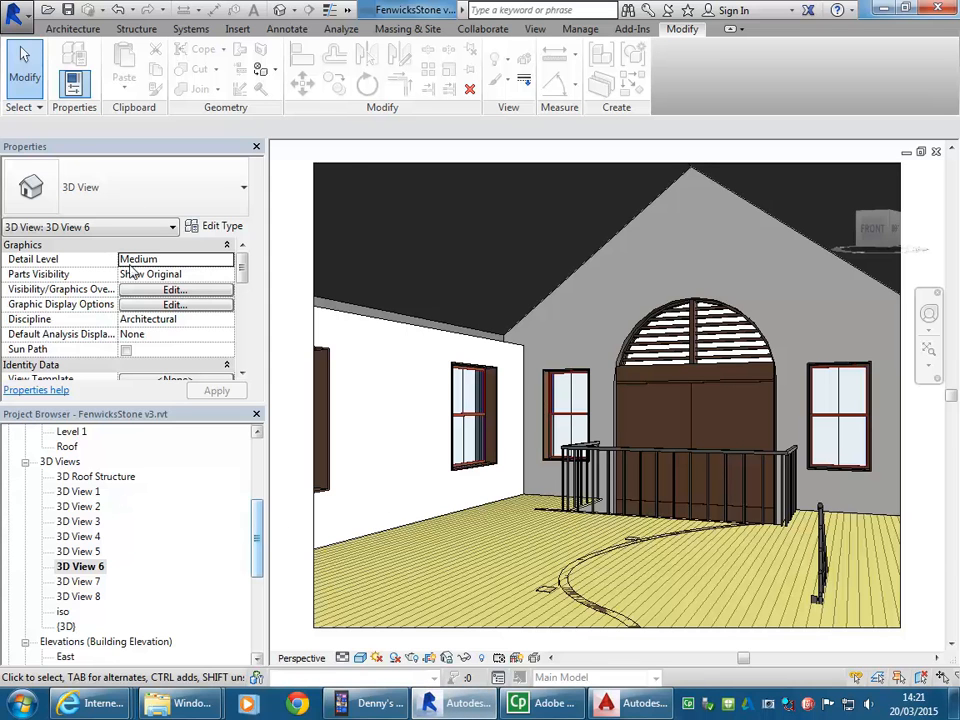
click(14, 13)
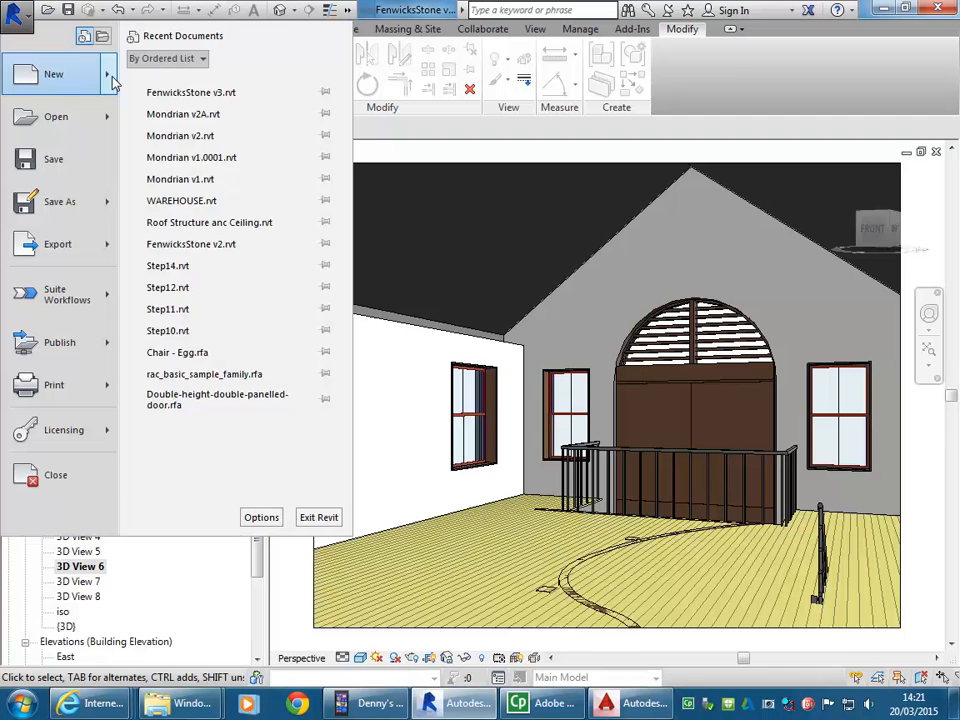
mouse_move(104, 72)
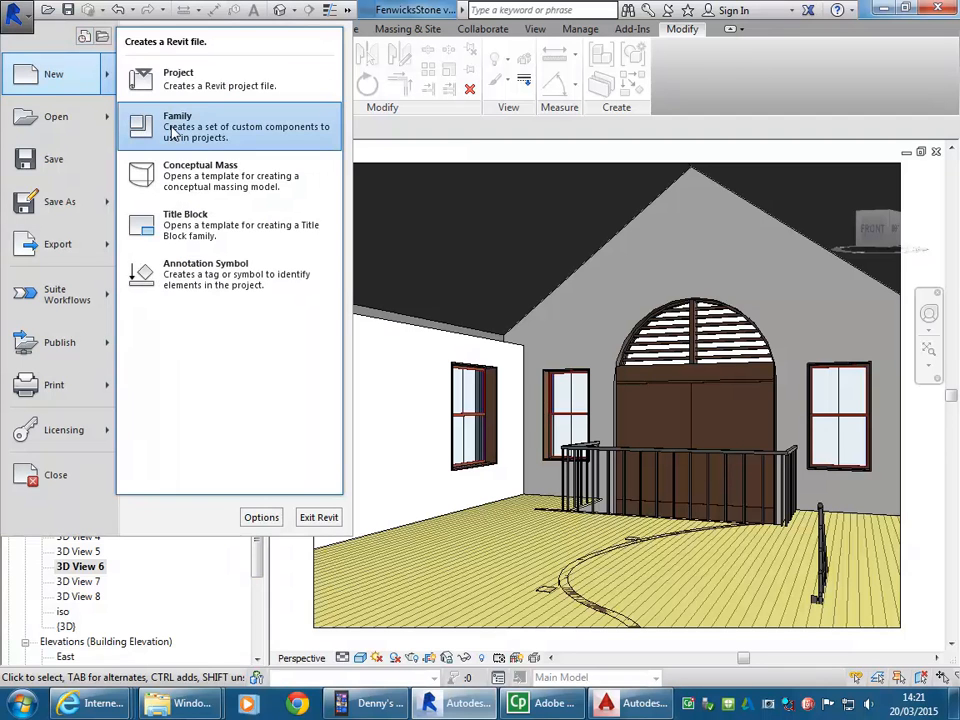
click(172, 133)
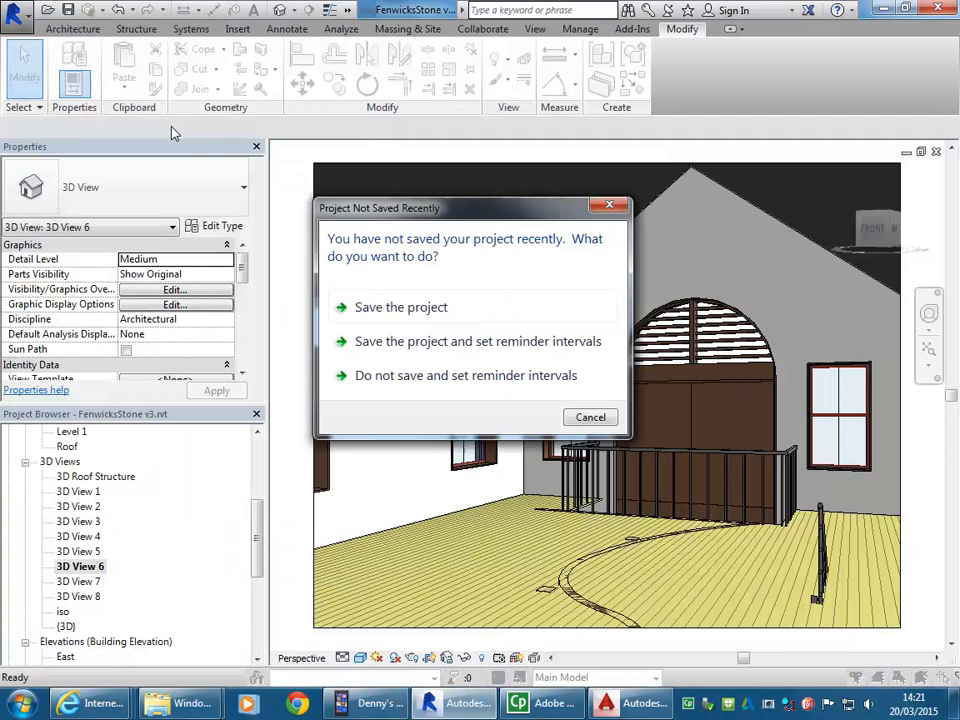
click(590, 418)
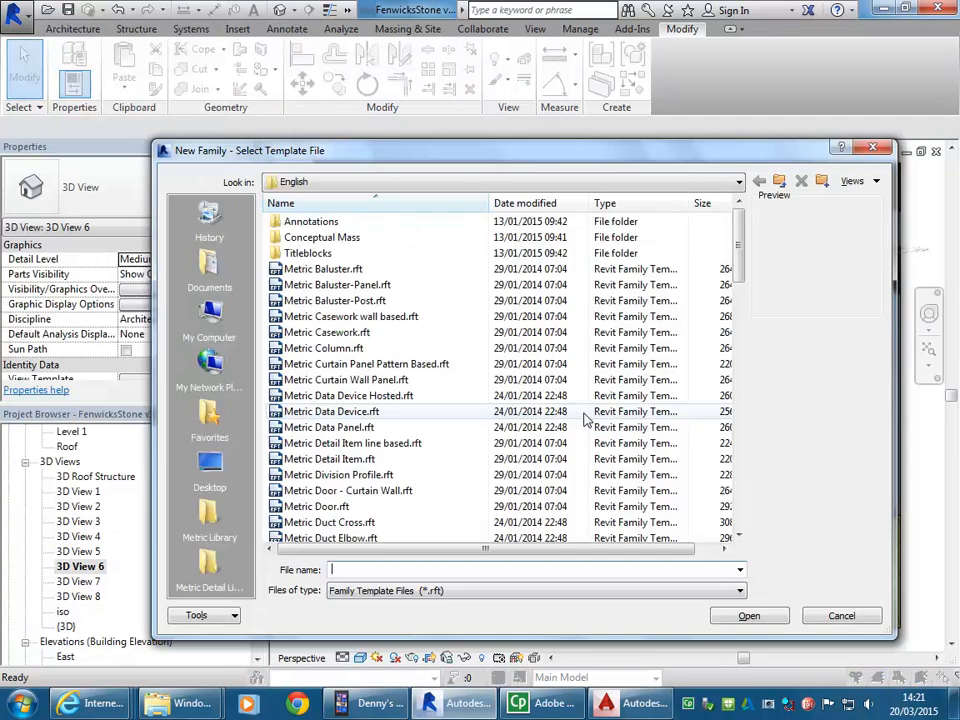
Step: Create the new family from the Metric Furniture.rft template
click(354, 271)
scroll(740, 312, down, 6)
scroll(740, 312, down, 4)
scroll(742, 314, up, 3)
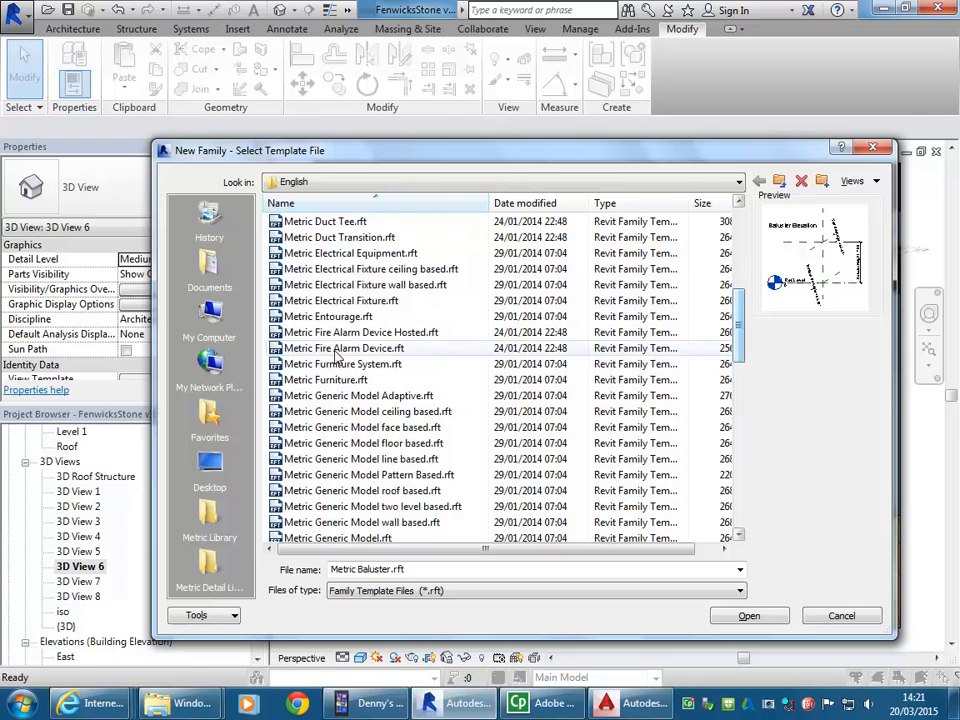
click(300, 380)
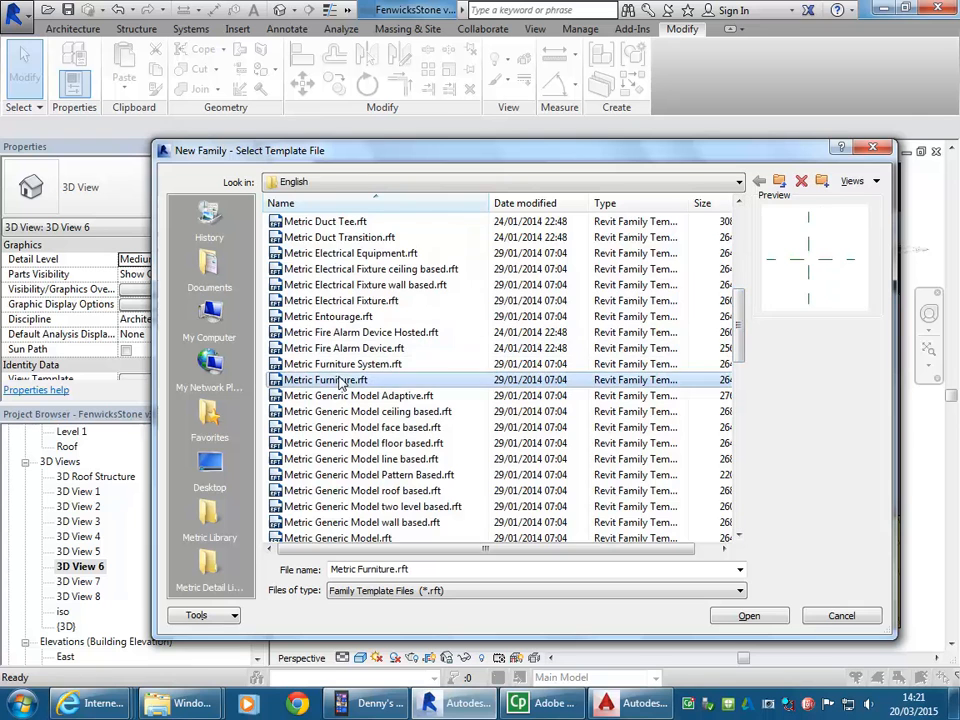
double_click(288, 382)
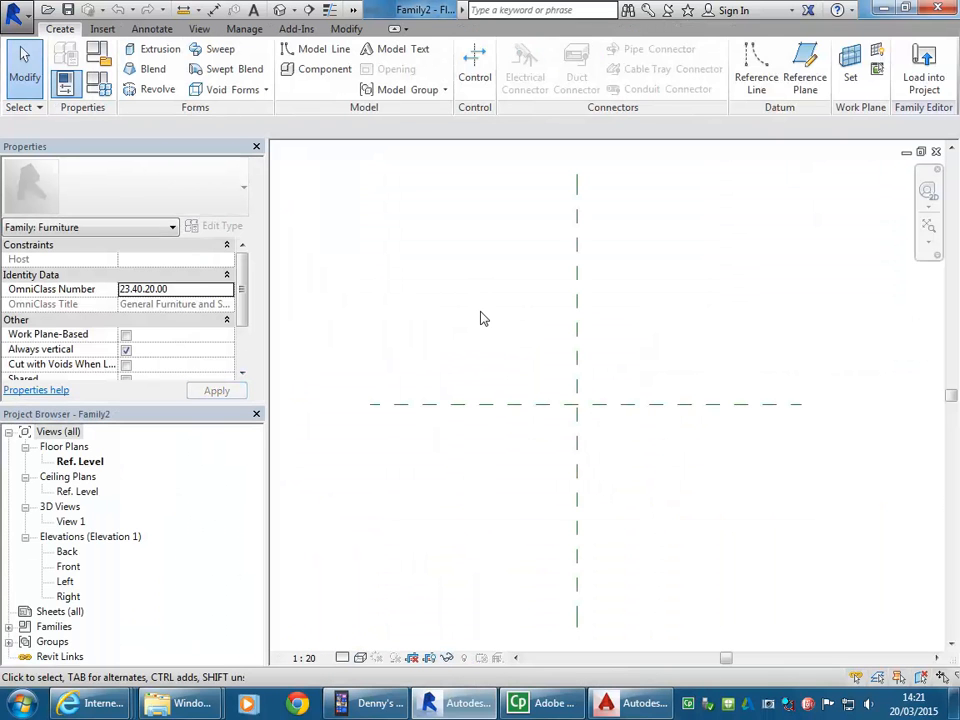
Step: Start a CAD import and browse to the 2015 2P CAD2 folder on the Student_Share_PC (V:) drive
click(103, 30)
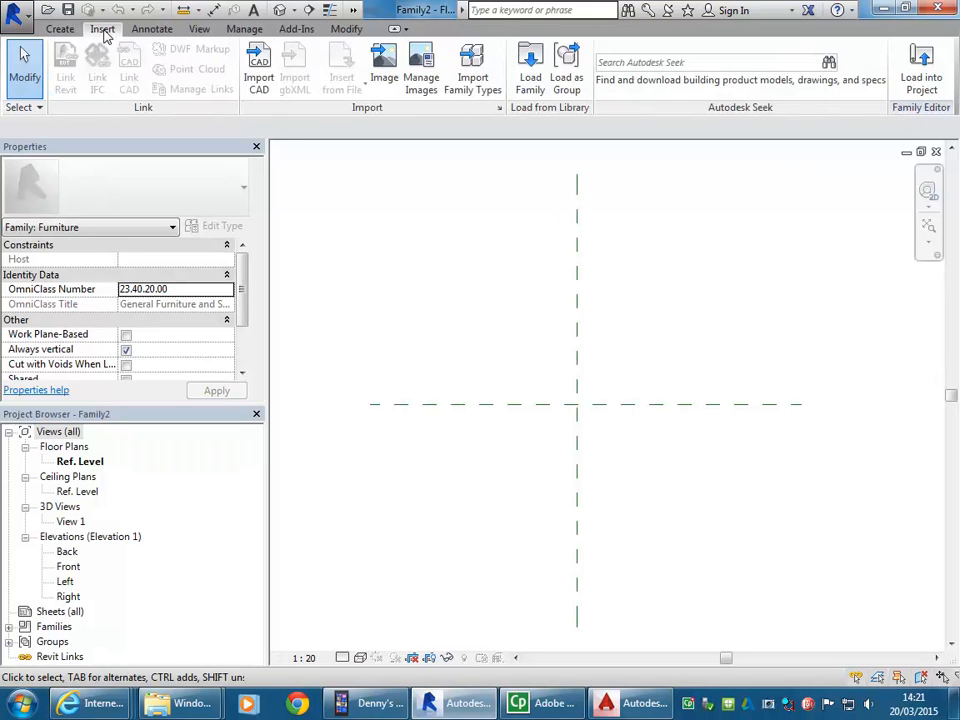
click(258, 62)
click(393, 146)
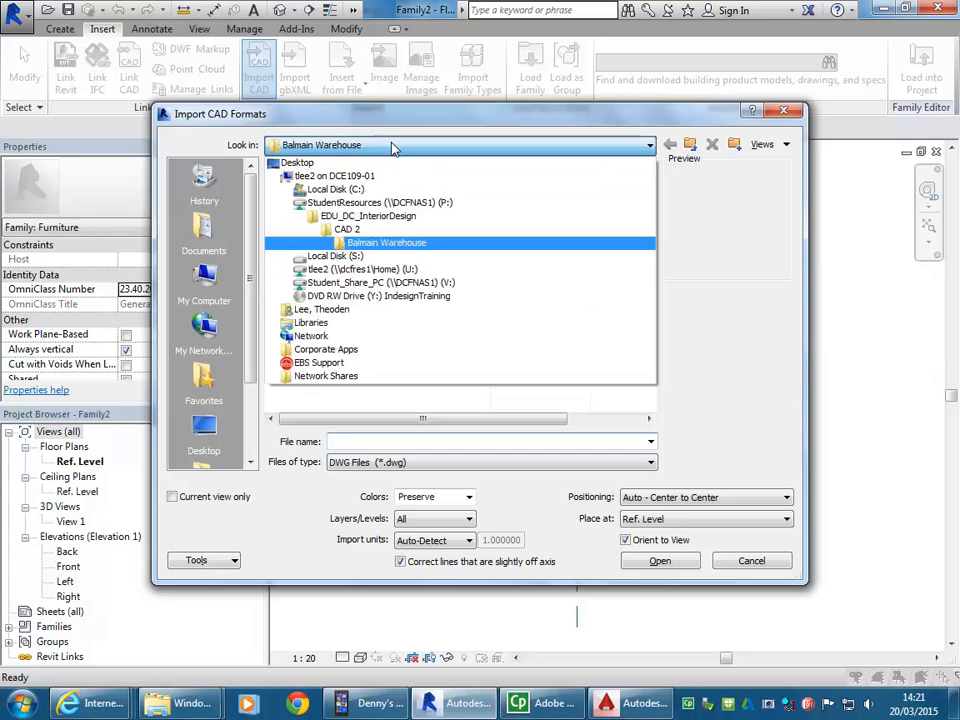
click(393, 283)
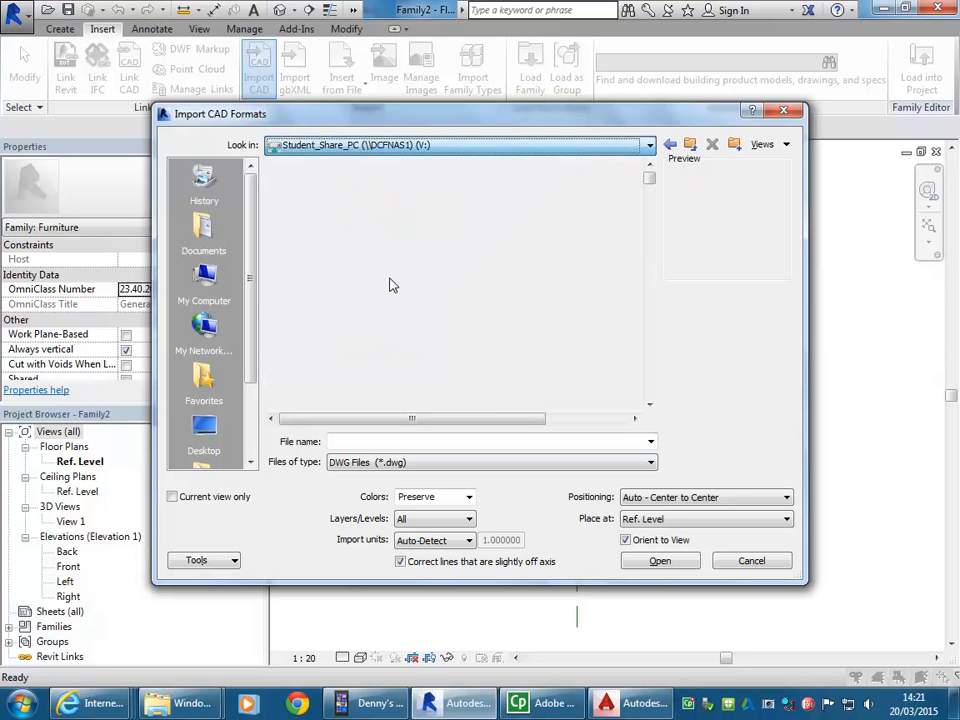
scroll(330, 275, down, 6)
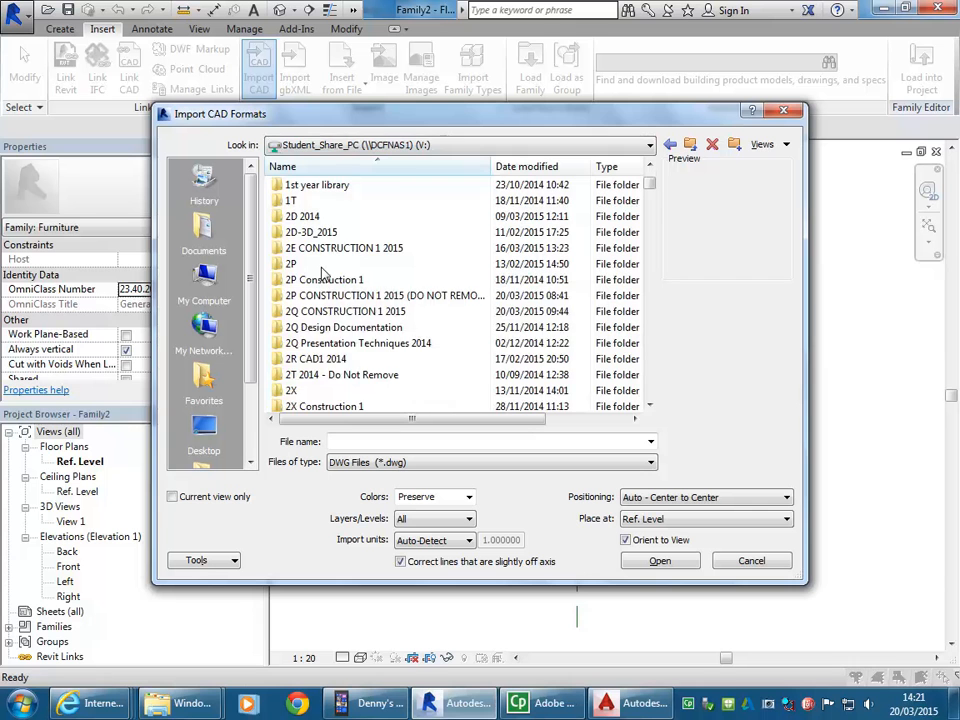
scroll(322, 272, down, 12)
scroll(322, 272, down, 3)
scroll(320, 290, up, 3)
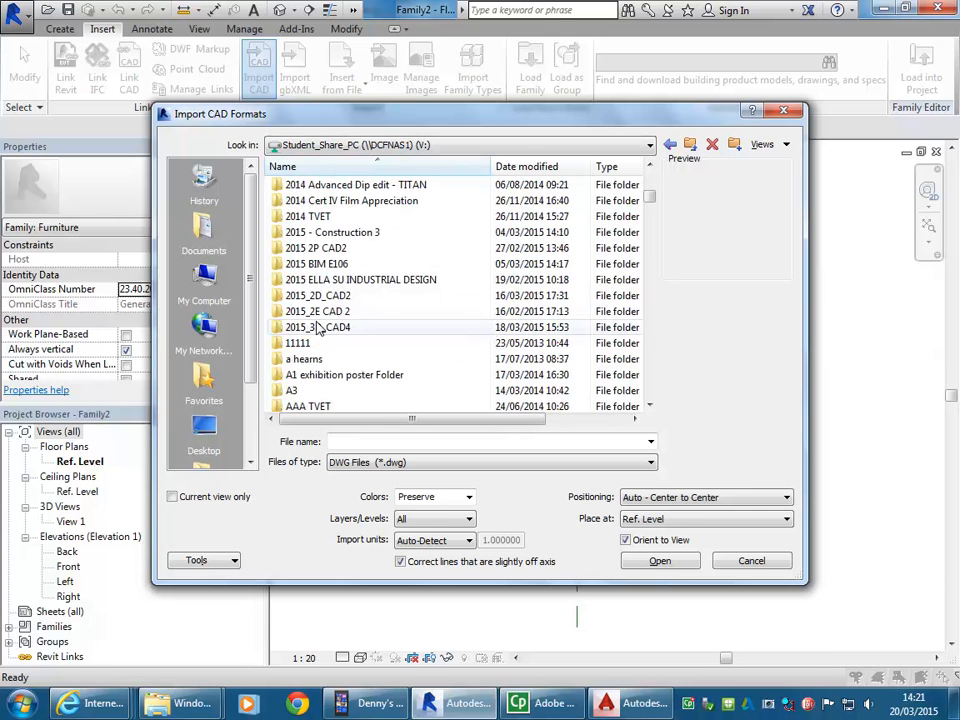
click(318, 328)
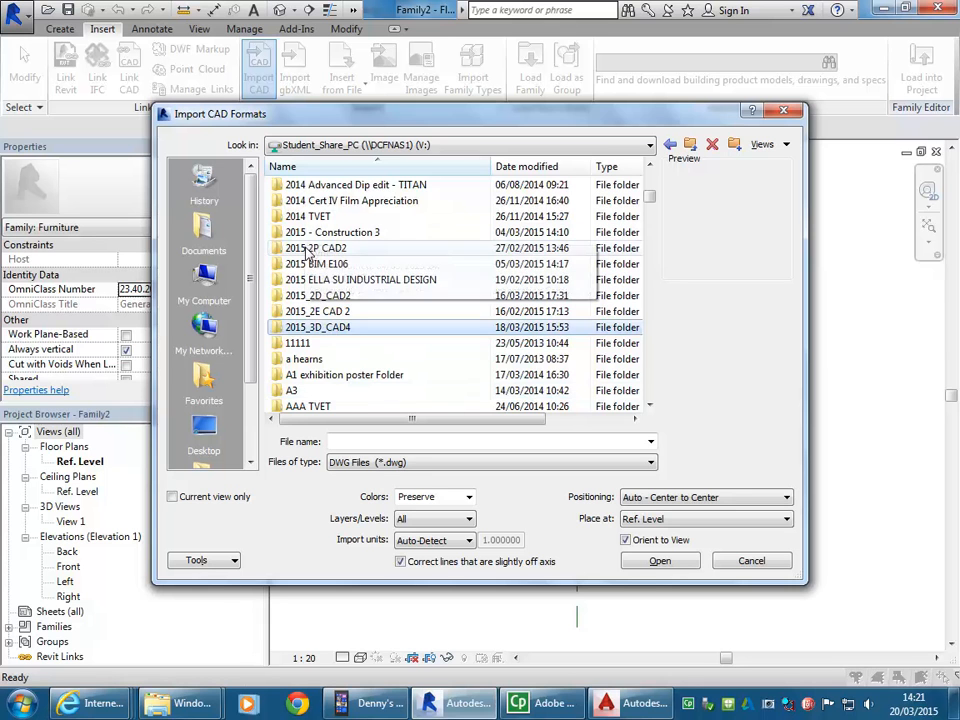
double_click(308, 249)
Step: Choose ch07.dwg from the CH07_3D folder inside resources as the file to import
click(300, 343)
scroll(315, 400, down, 1)
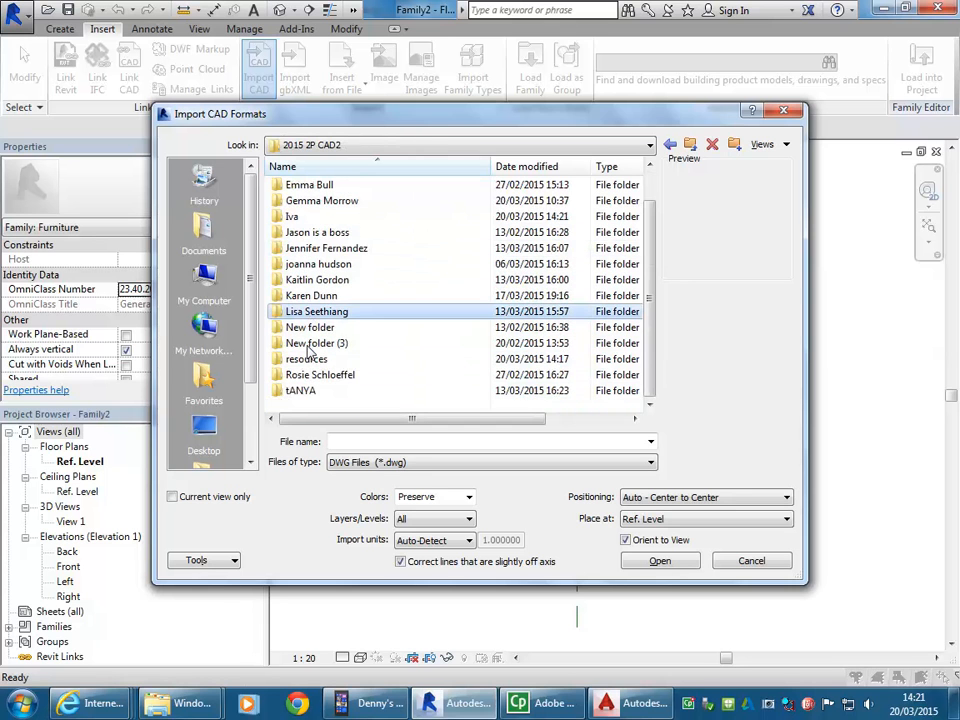
double_click(308, 368)
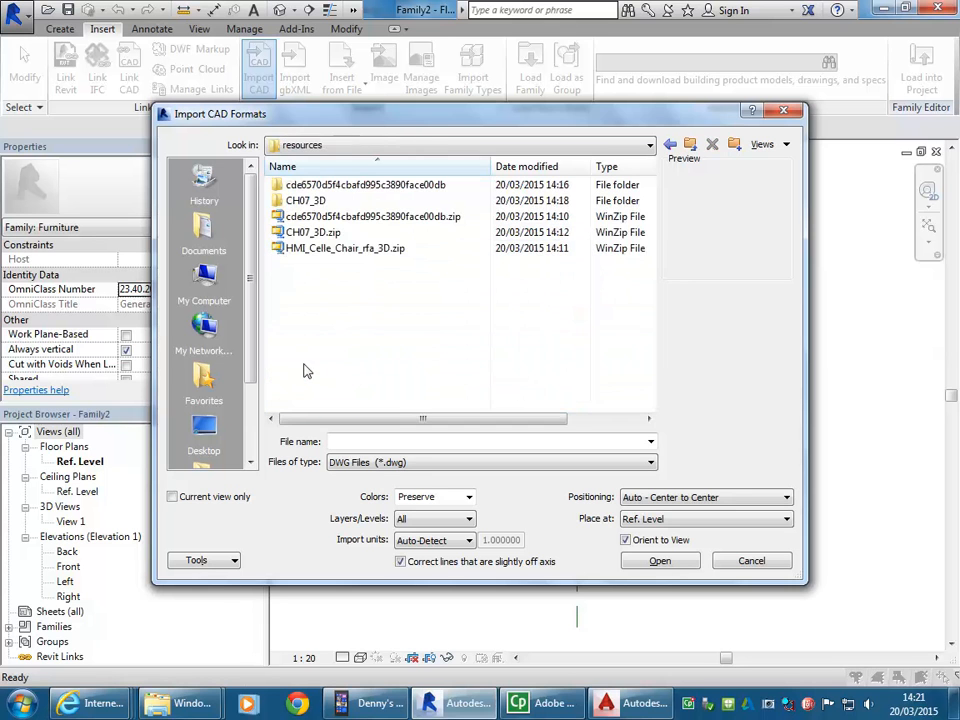
double_click(300, 201)
click(307, 192)
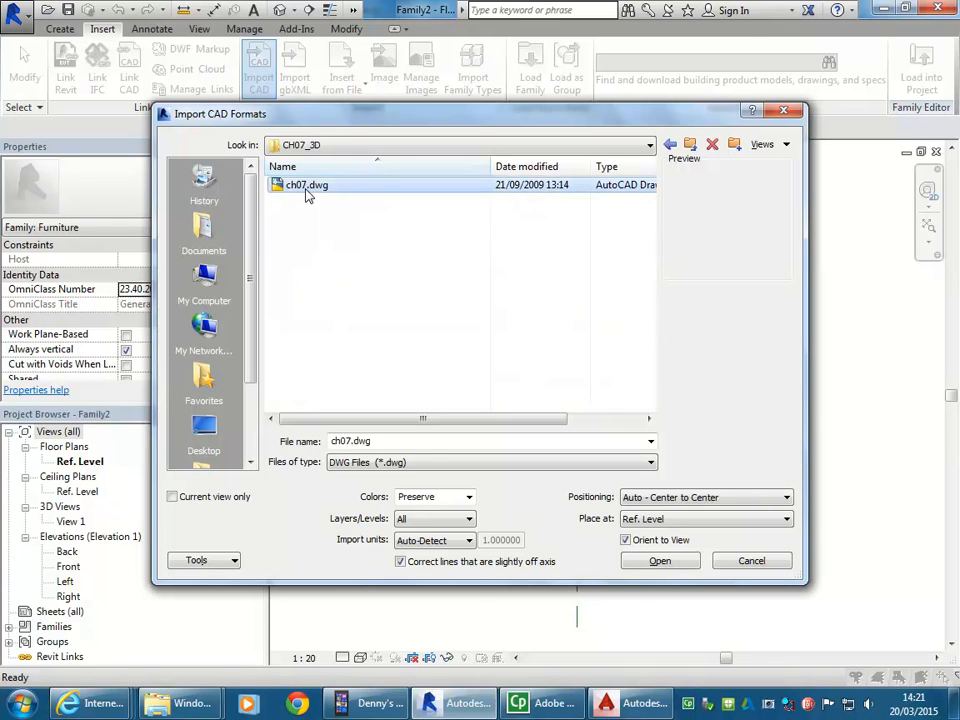
Step: Set the import units to centimeter and import the chair drawing into the family
click(415, 541)
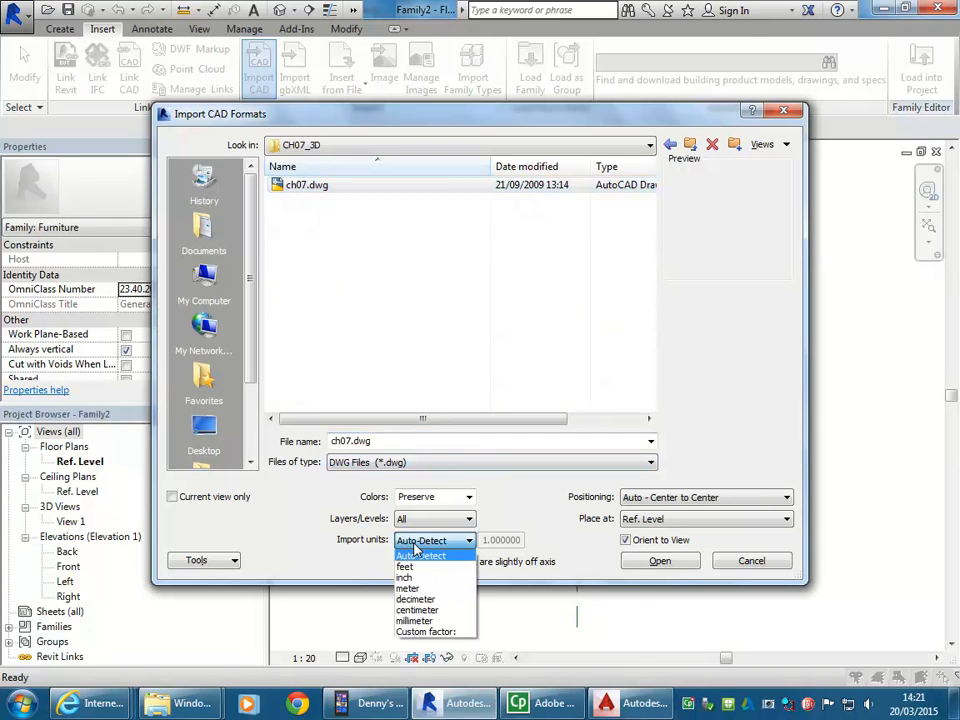
click(417, 610)
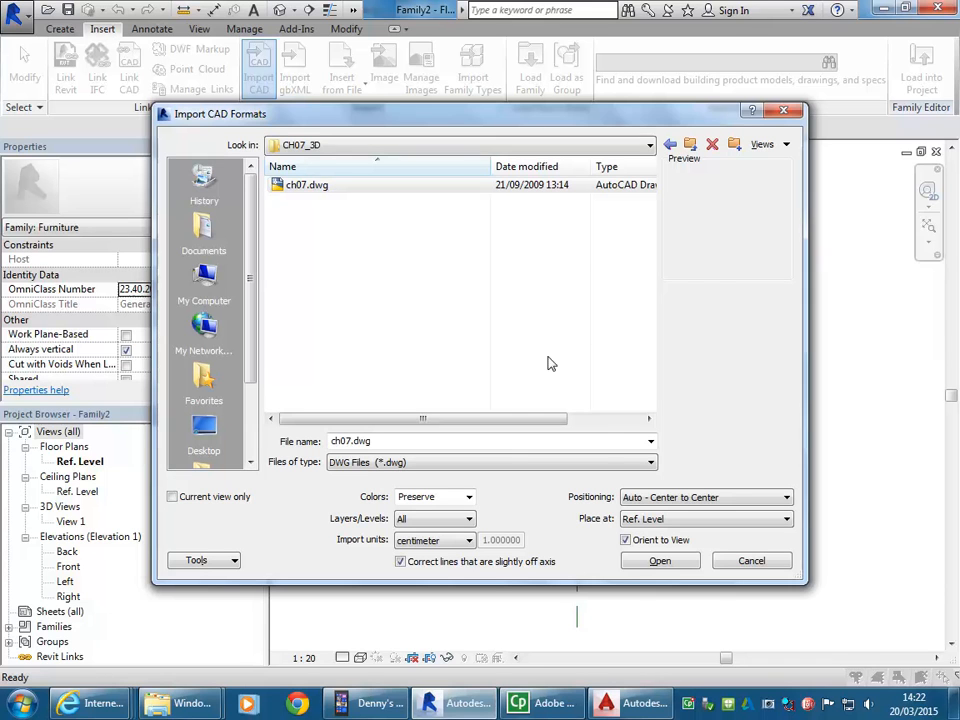
click(660, 562)
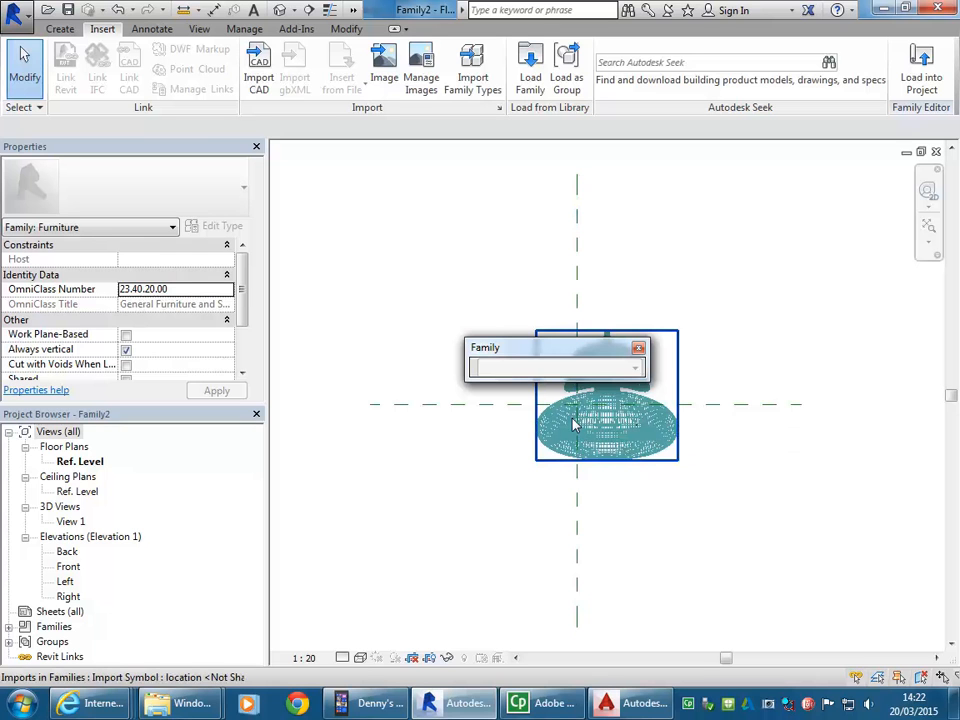
Step: Move the imported chair sideways in the plan so it is centred on the vertical reference plane, then clear the selection
click(560, 428)
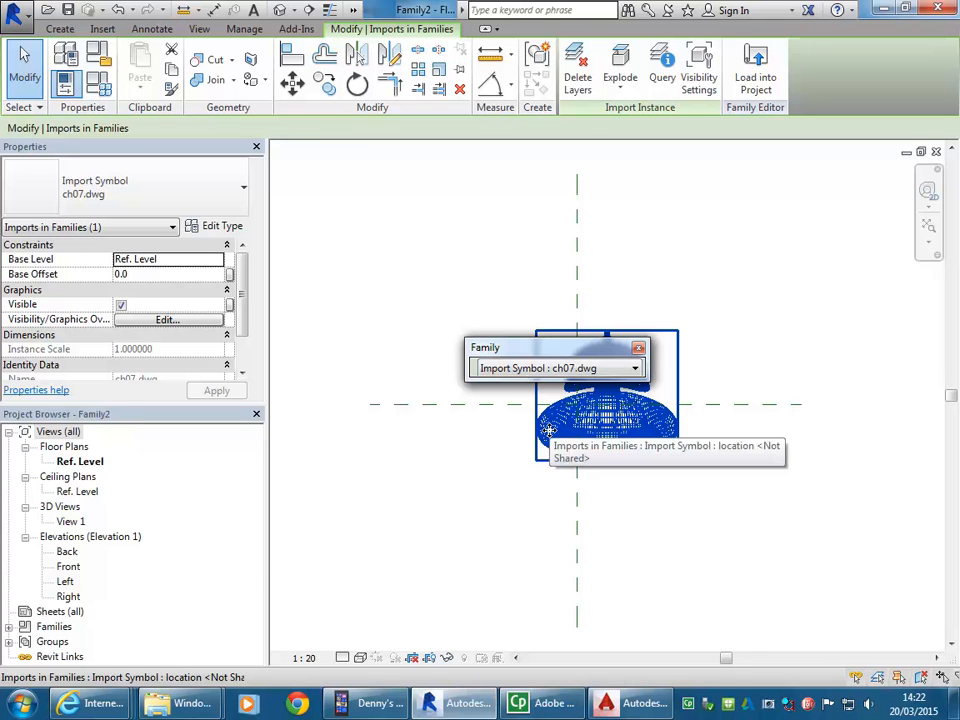
scroll(549, 430, up, 1)
mouse_move(549, 430)
middle_down()
mouse_move(561, 497)
mouse_move(549, 497)
mouse_move(551, 446)
middle_up()
click(638, 349)
drag(551, 446, 504, 462)
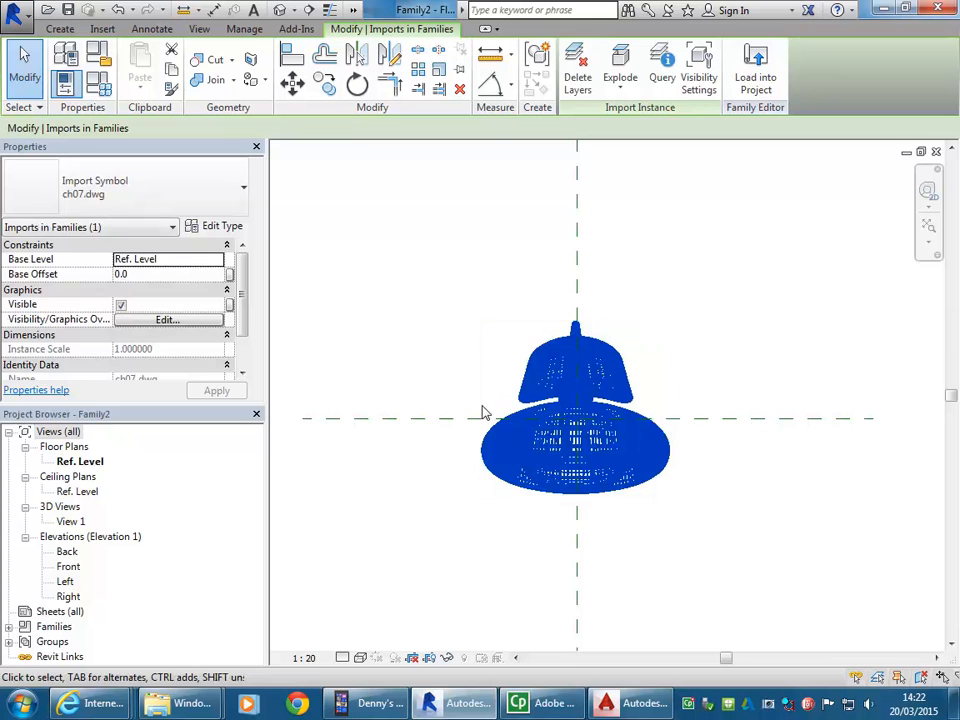
click(485, 289)
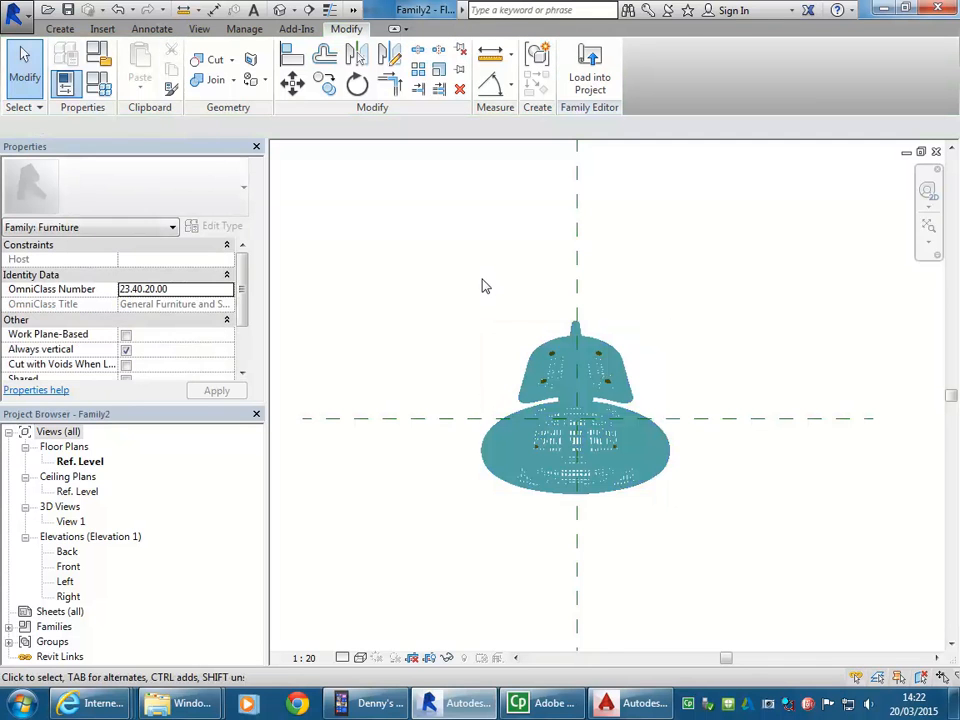
Step: Open the default 3D view and check the imported chair by selecting it and clearing the selection
scroll(483, 287, up, 2)
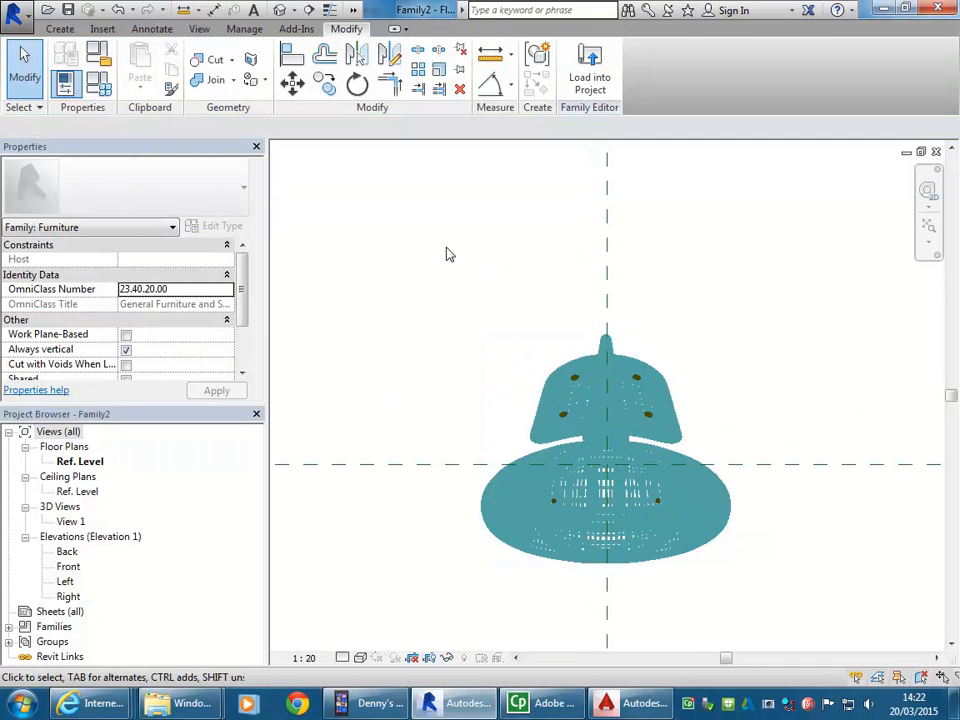
click(284, 10)
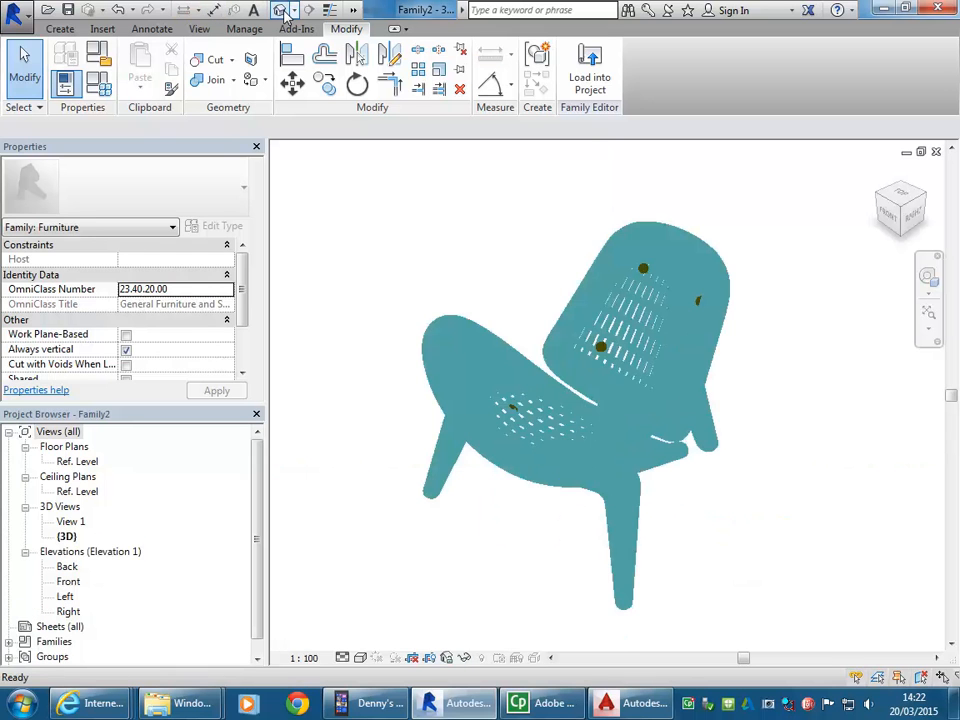
click(510, 422)
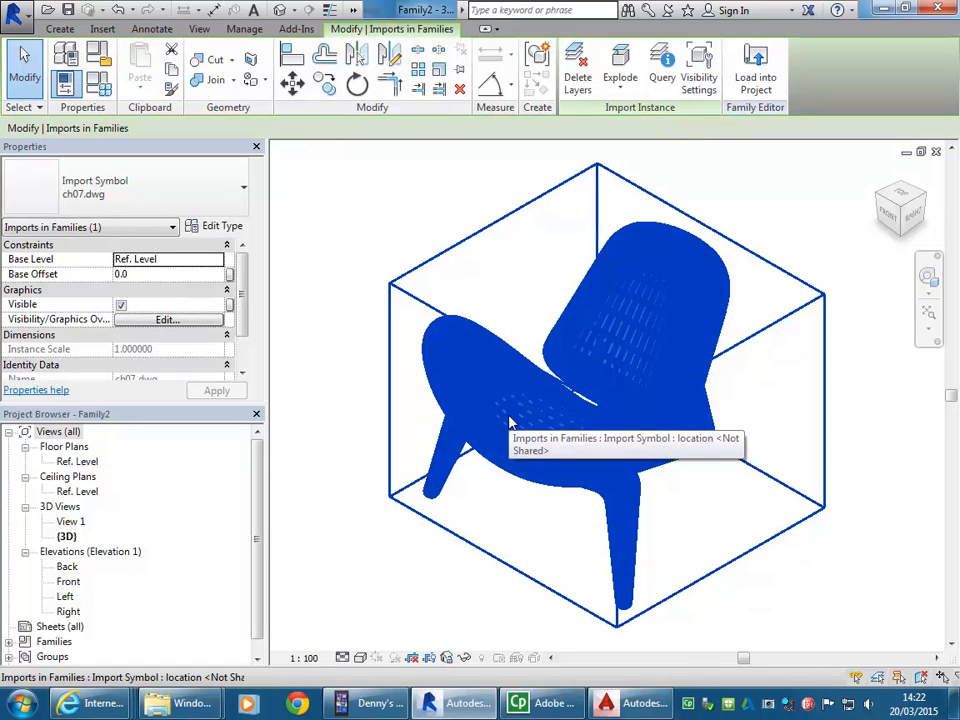
click(410, 246)
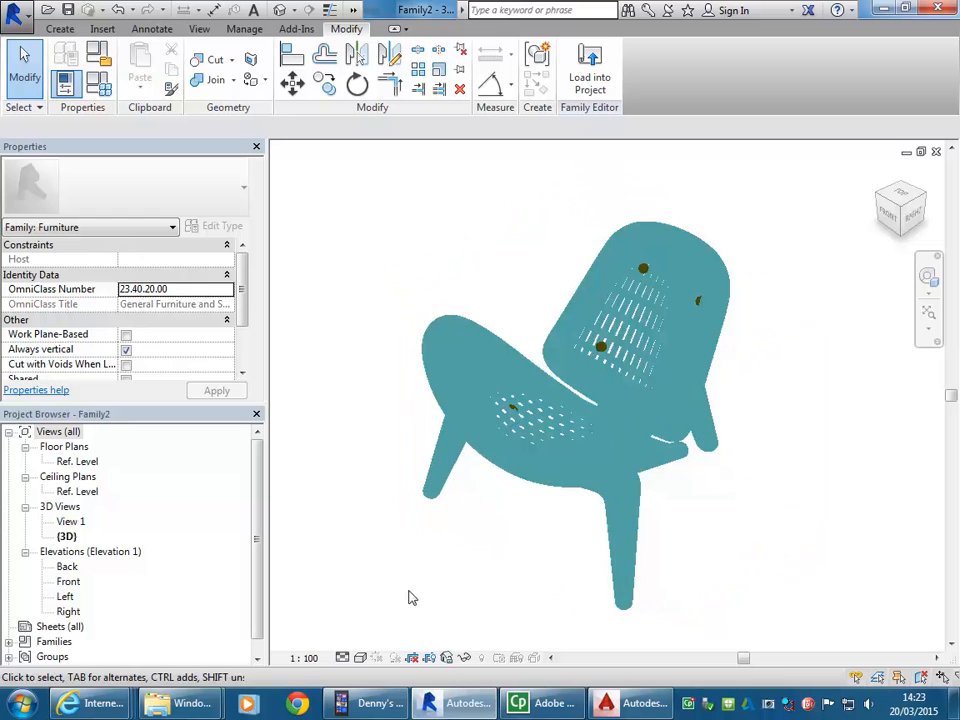
Step: Set the 3D view's scale to 1:20
click(289, 660)
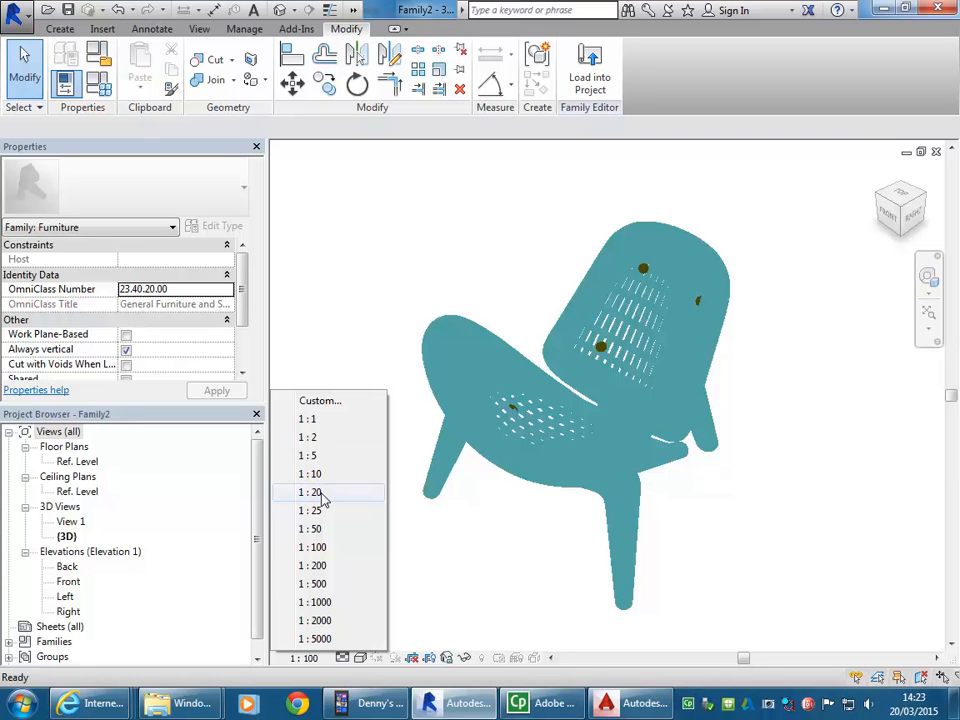
click(460, 588)
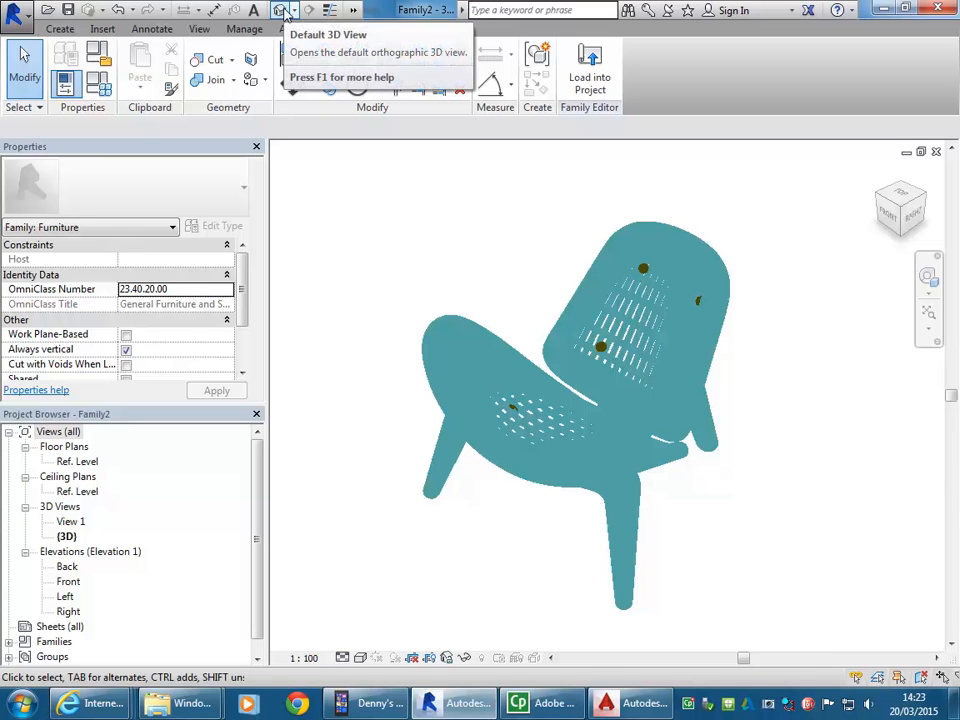
click(302, 658)
click(310, 492)
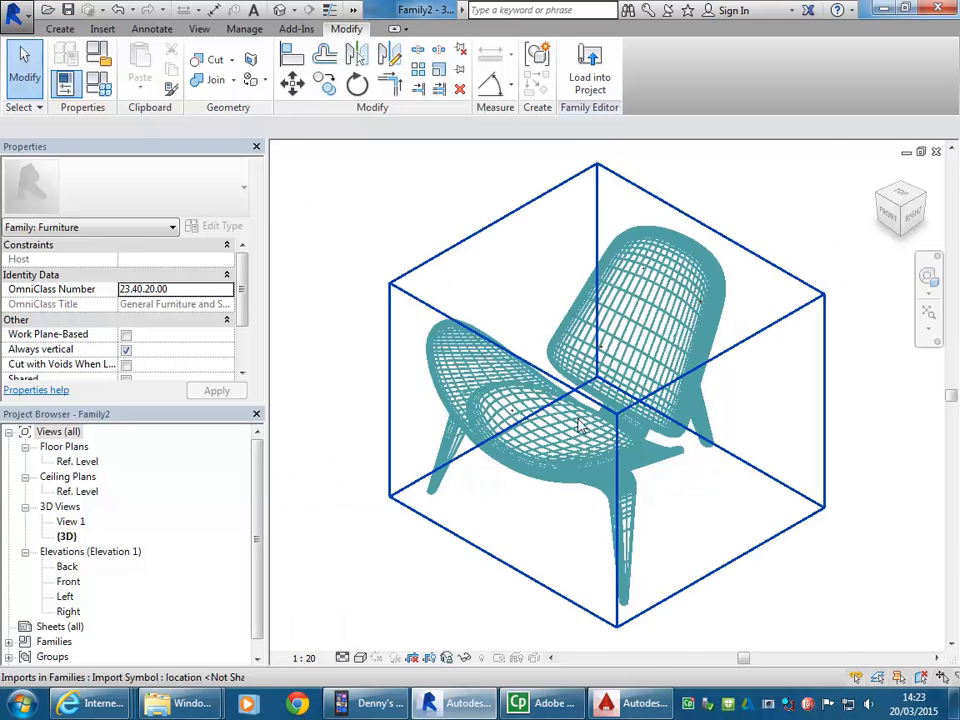
Step: Change the 3D view's visual style to display the chair with shaded surfaces
scroll(578, 425, up, 4)
scroll(578, 425, down, 4)
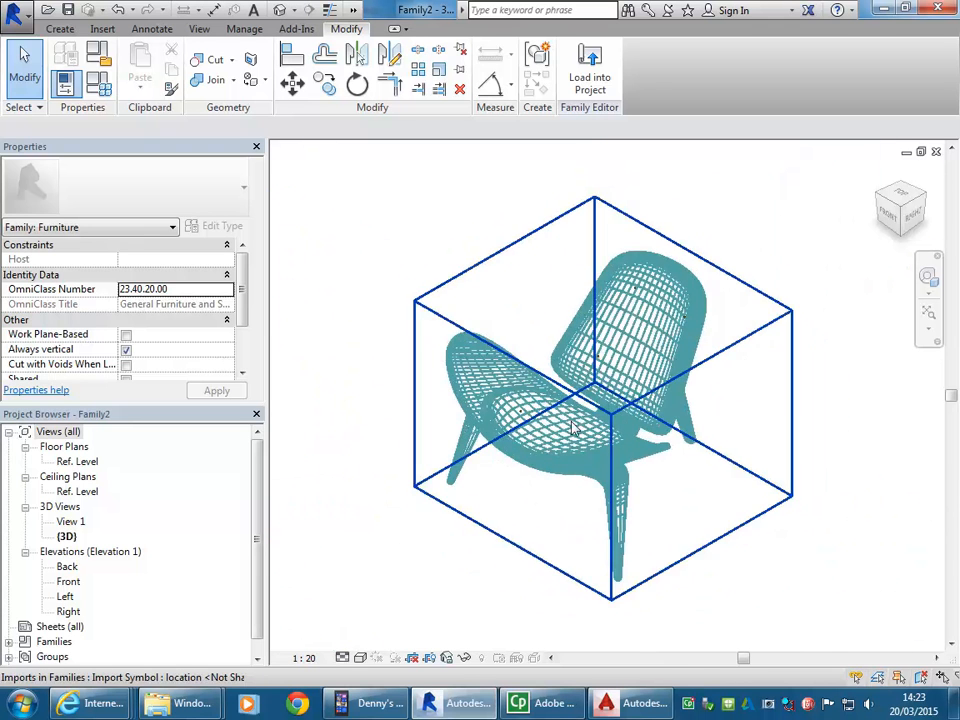
click(360, 658)
click(392, 592)
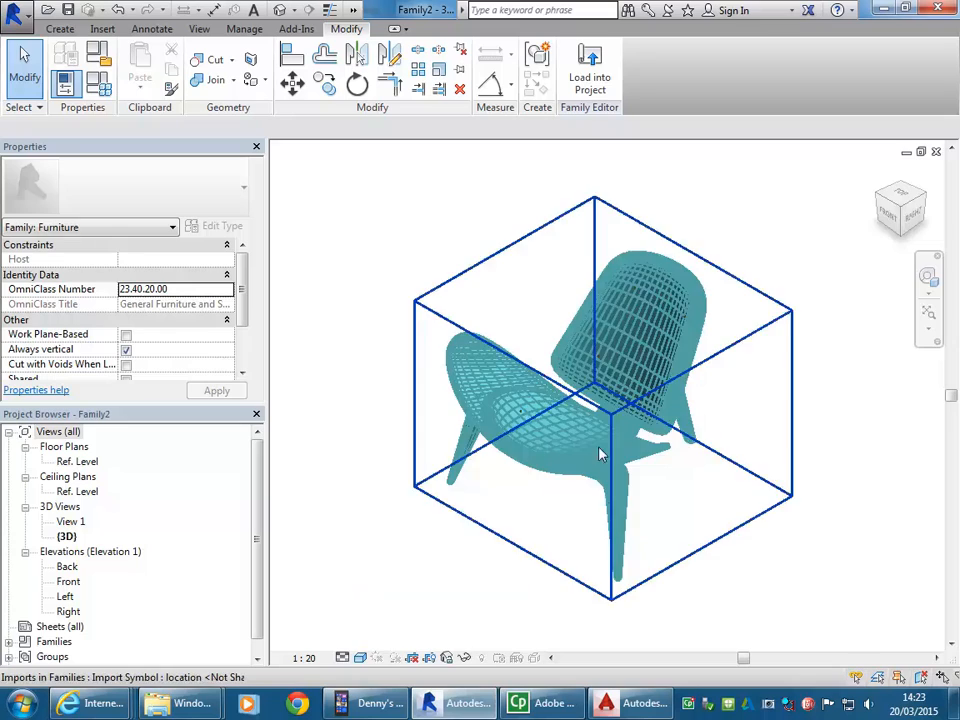
scroll(546, 394, up, 5)
scroll(546, 396, down, 5)
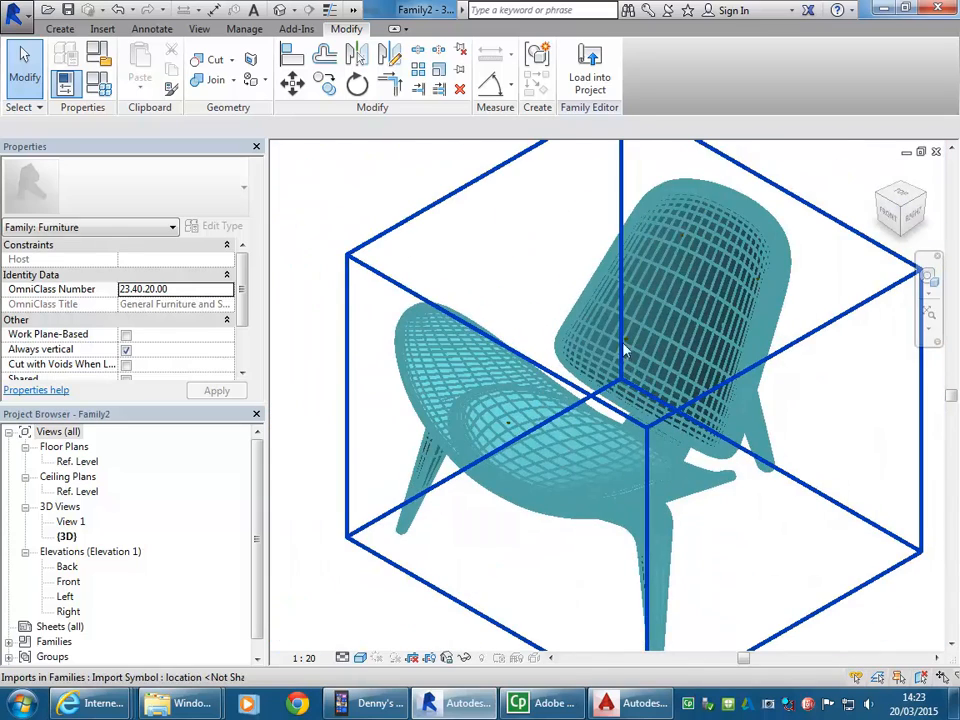
scroll(454, 604, down, 2)
middle_drag(454, 606, 478, 532)
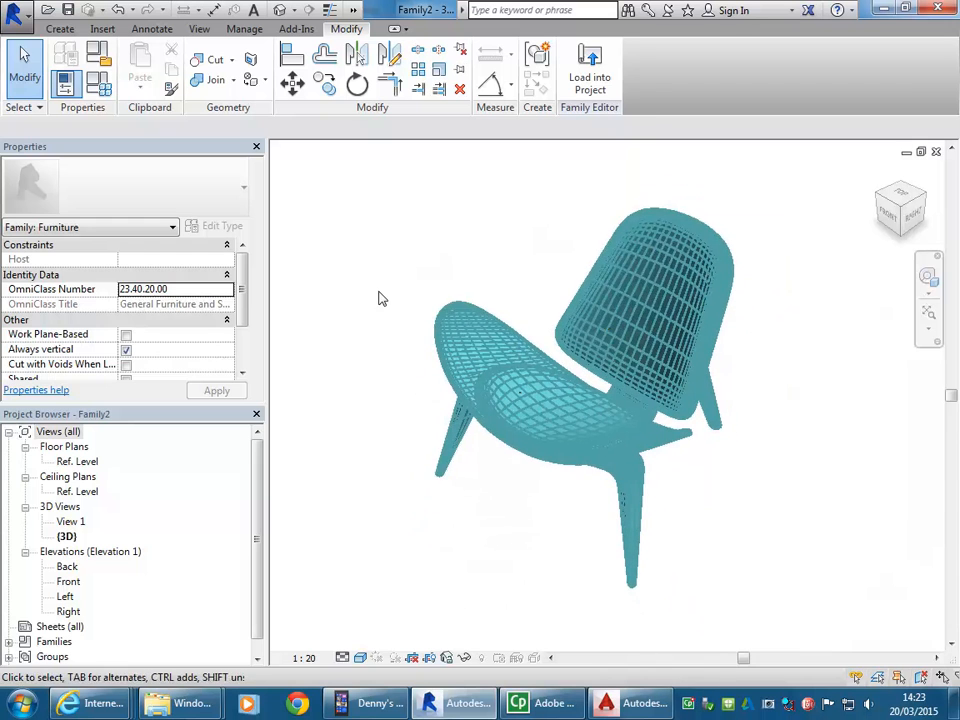
middle_drag(380, 298, 380, 336)
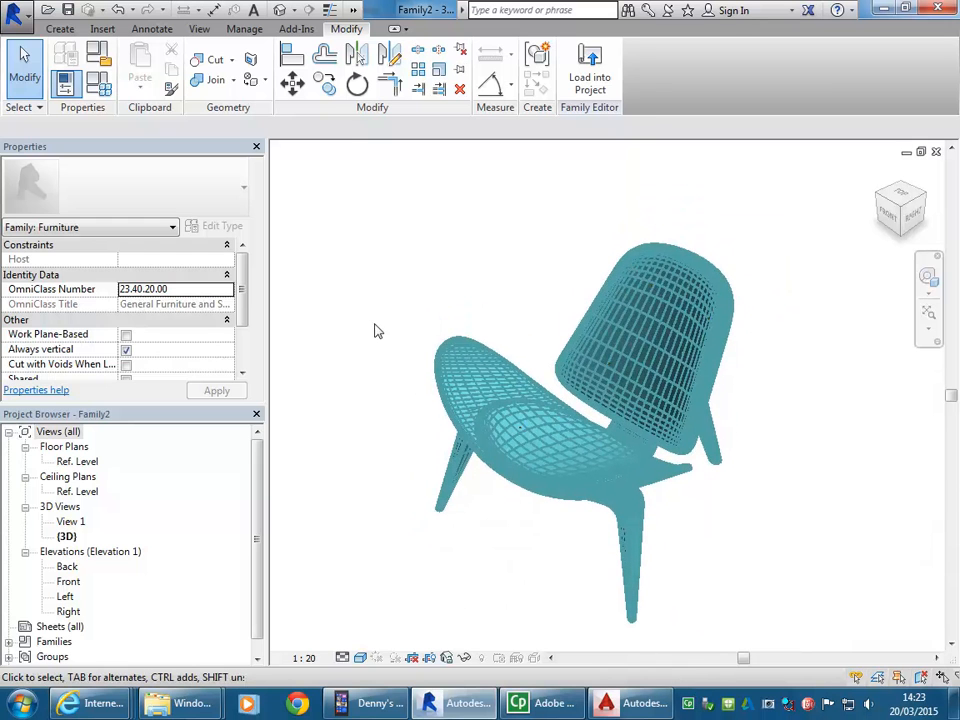
Step: Save the chair family as CH07_Revit in the CH07_3D folder
click(14, 12)
mouse_move(44, 217)
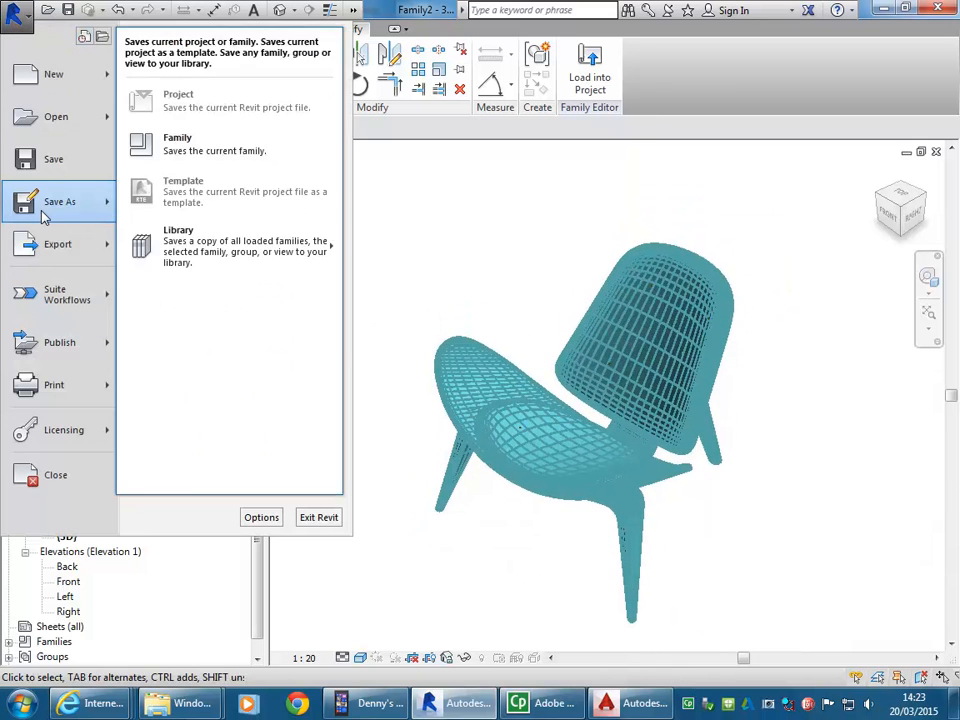
click(199, 144)
click(358, 91)
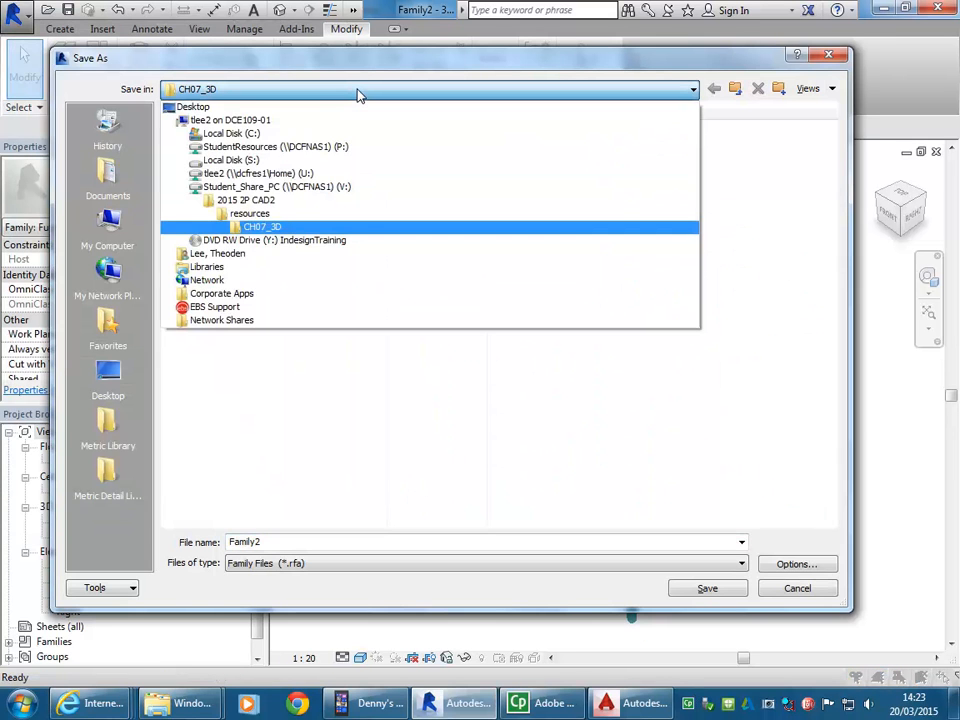
click(262, 226)
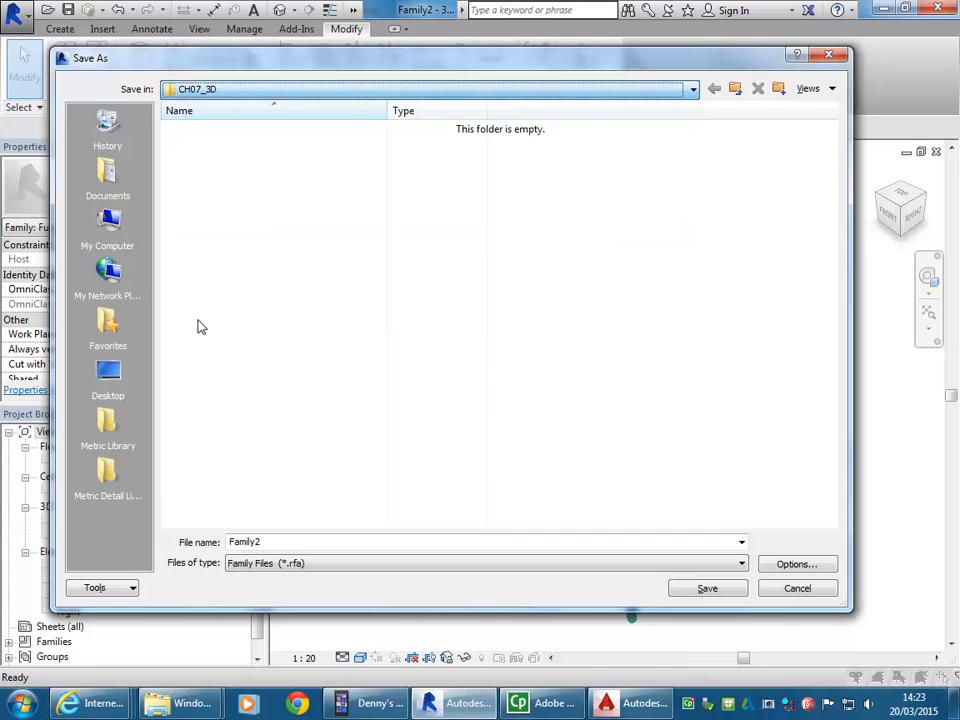
double_click(330, 543)
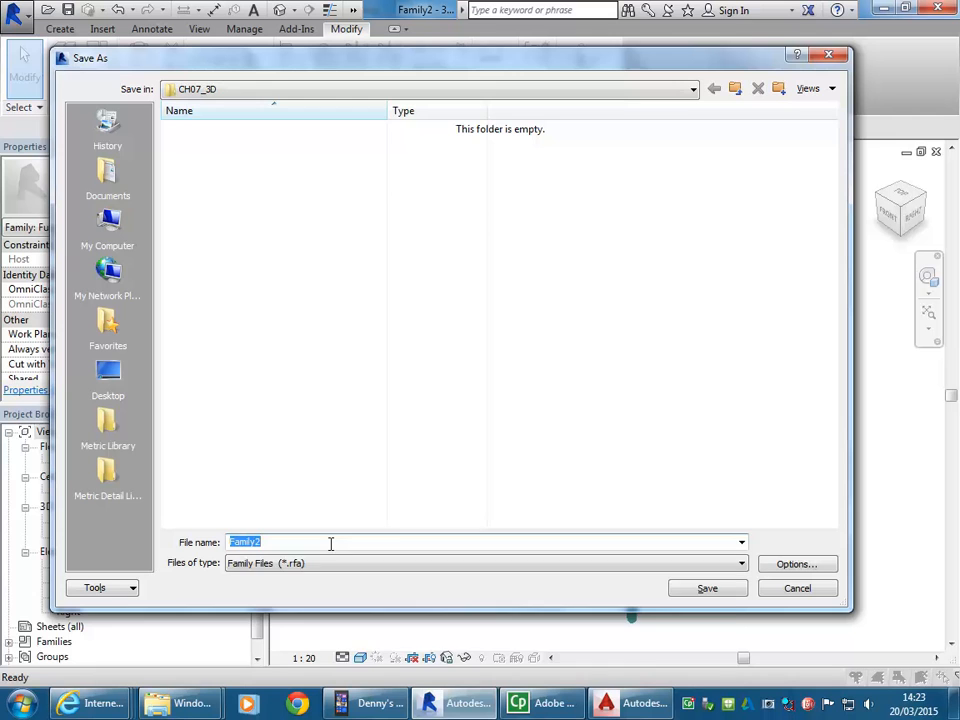
text(CH078)
key(BackSpace)
text(_Revit)
click(705, 588)
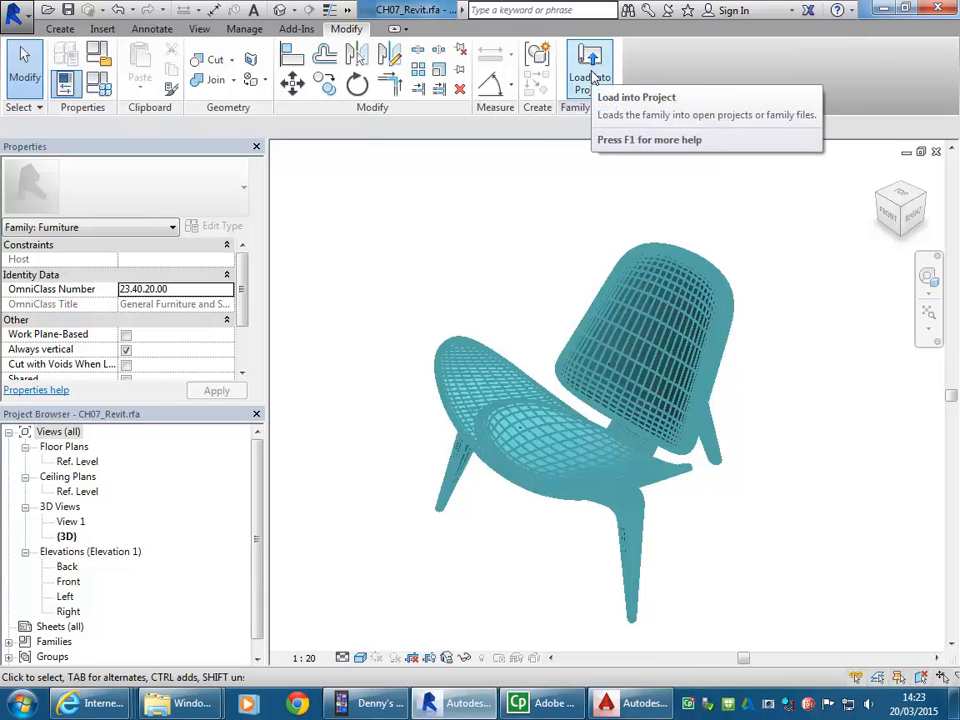
Step: Load the chair family into the open project FenwicksStone v3.rvt only
click(594, 78)
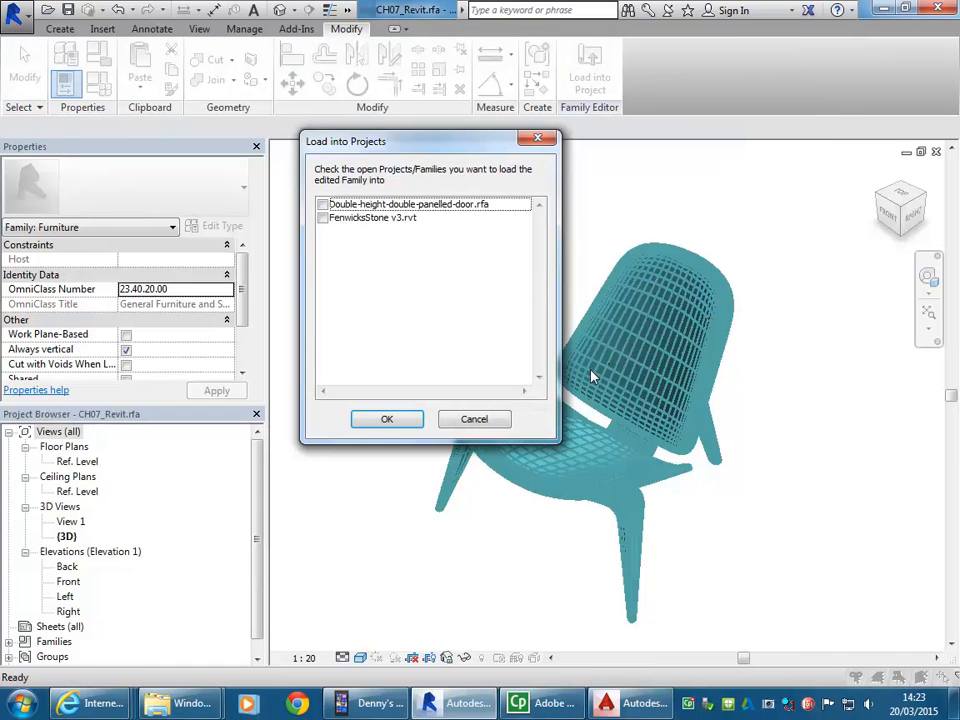
click(323, 219)
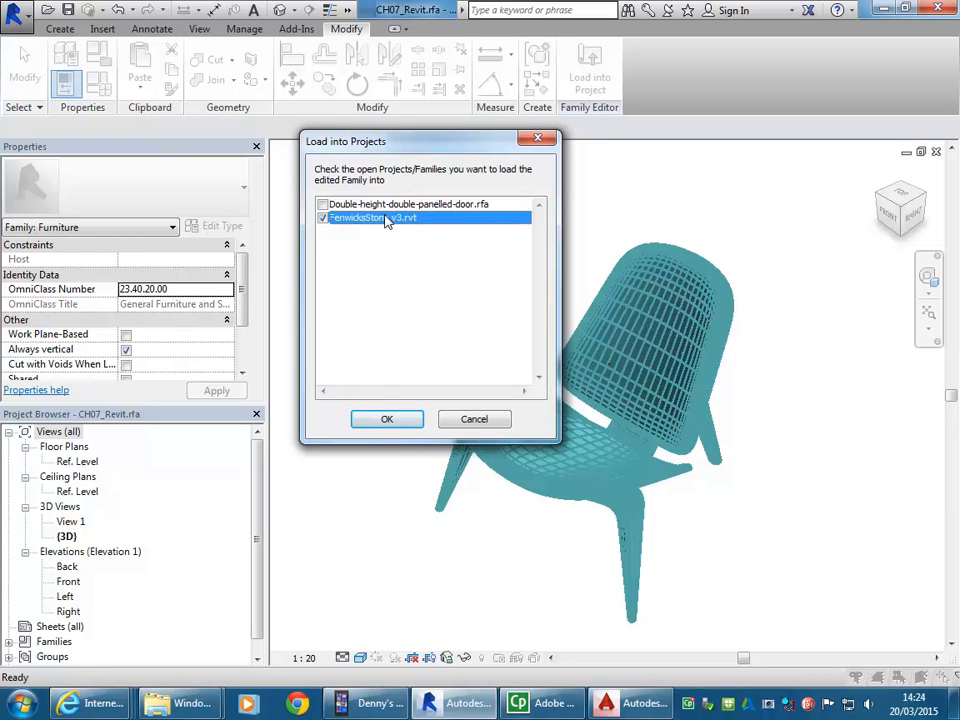
click(388, 421)
click(386, 421)
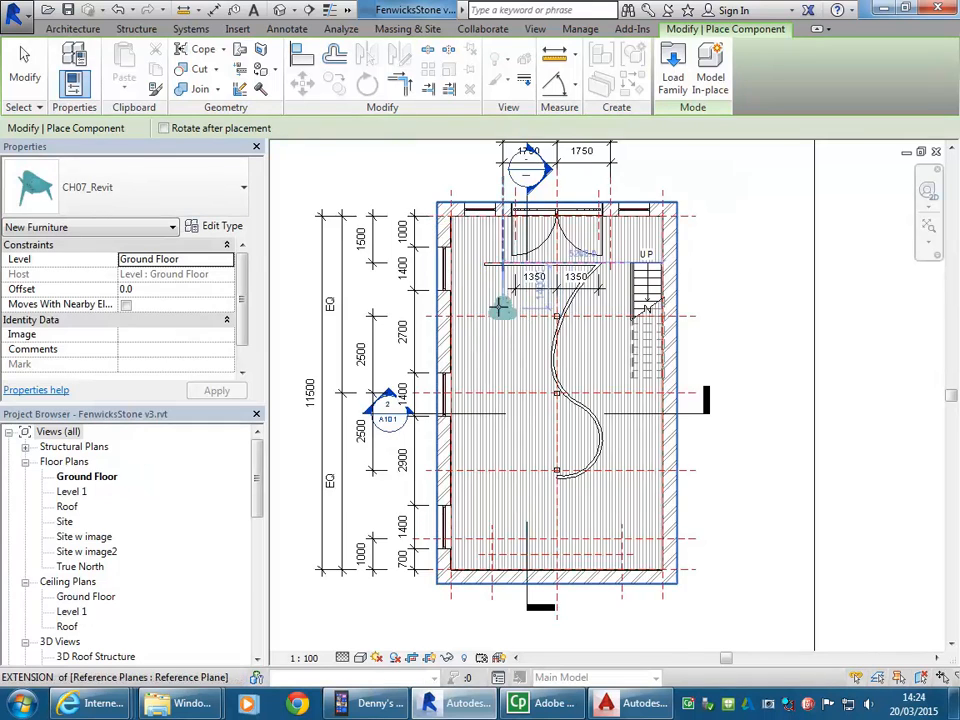
Step: Open the project's Level 1 floor plan instead of placing the chair on the ground floor
scroll(521, 347, up, 5)
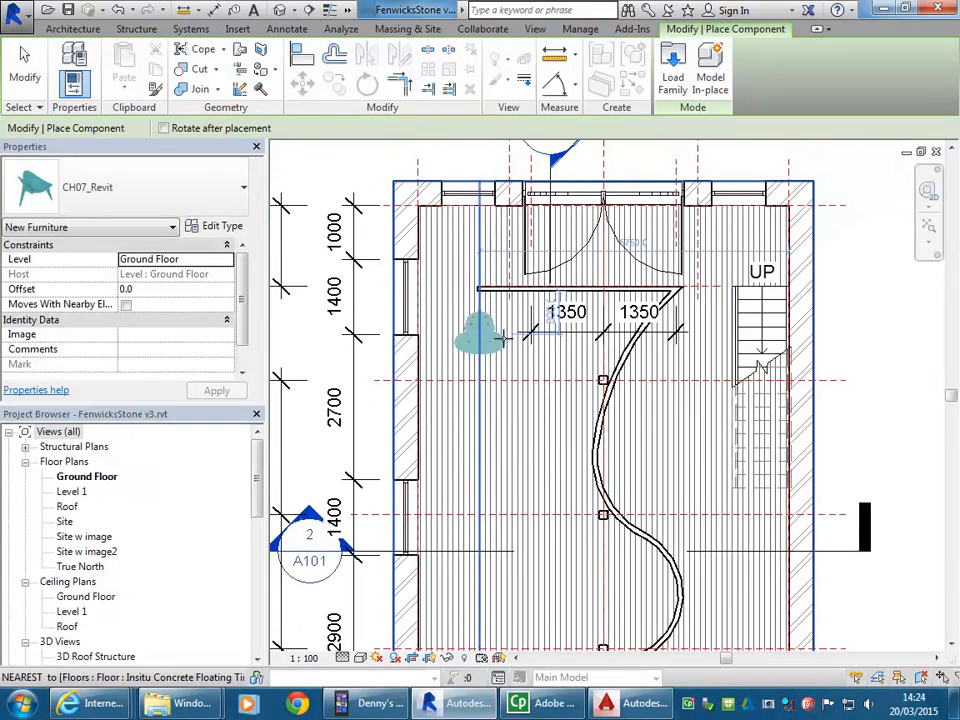
scroll(470, 400, down, 3)
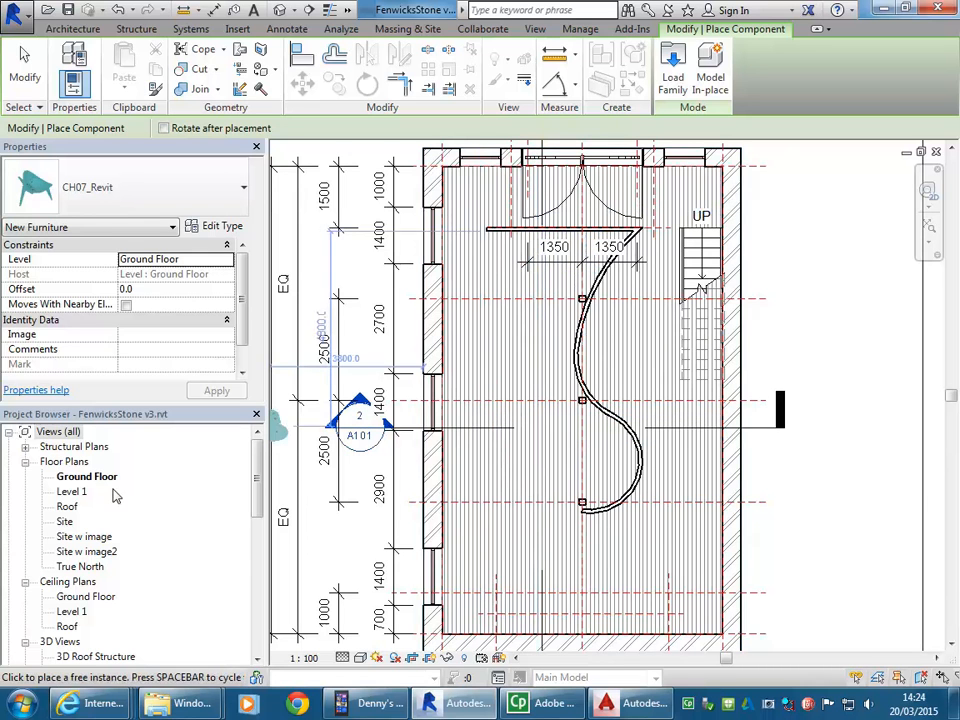
middle_drag(517, 365, 525, 385)
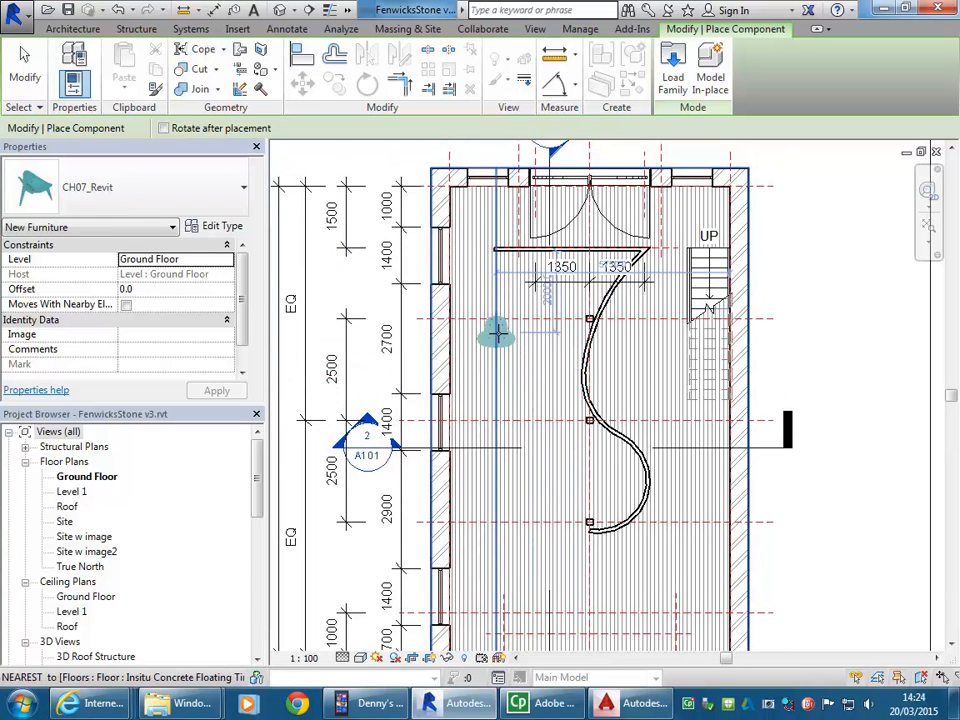
double_click(68, 491)
scroll(569, 402, up, 3)
middle_drag(570, 403, 542, 461)
scroll(538, 457, up, 1)
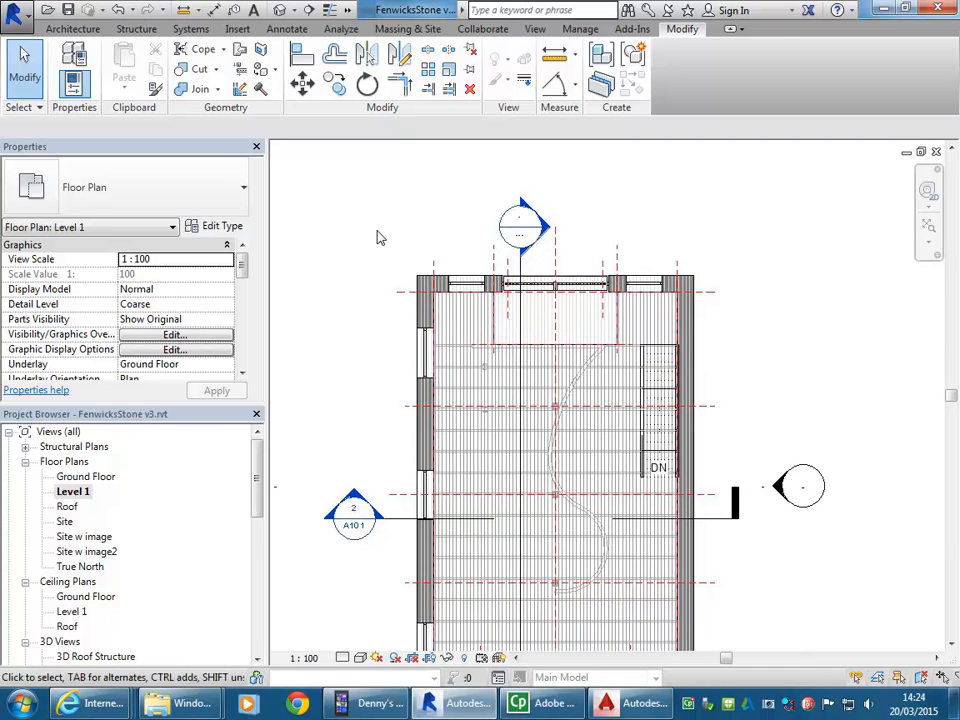
Step: Place two CH07_Revit chairs on Level 1 beside the stair, rotated to face away from it, about 2450 mm from the stair-side wall
click(62, 30)
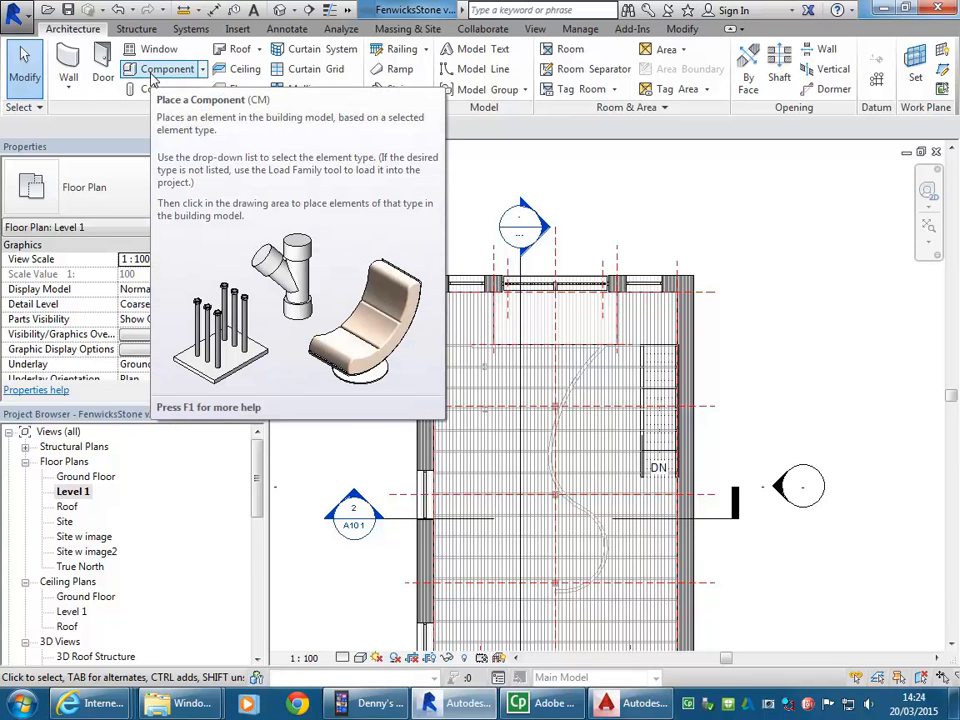
click(148, 79)
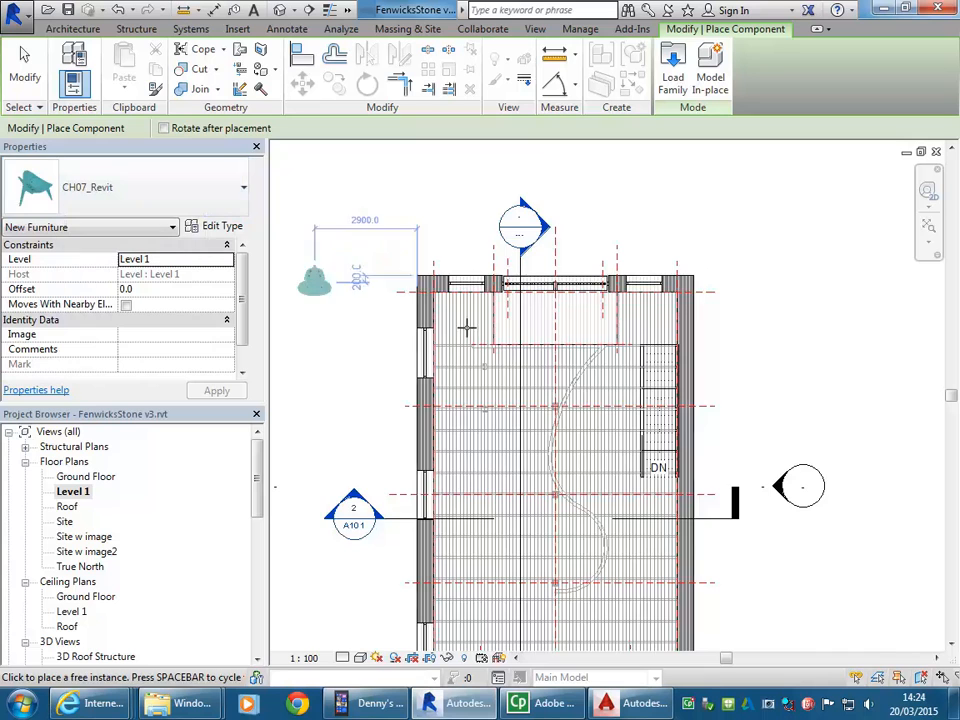
scroll(620, 418, up, 4)
scroll(700, 423, up, 4)
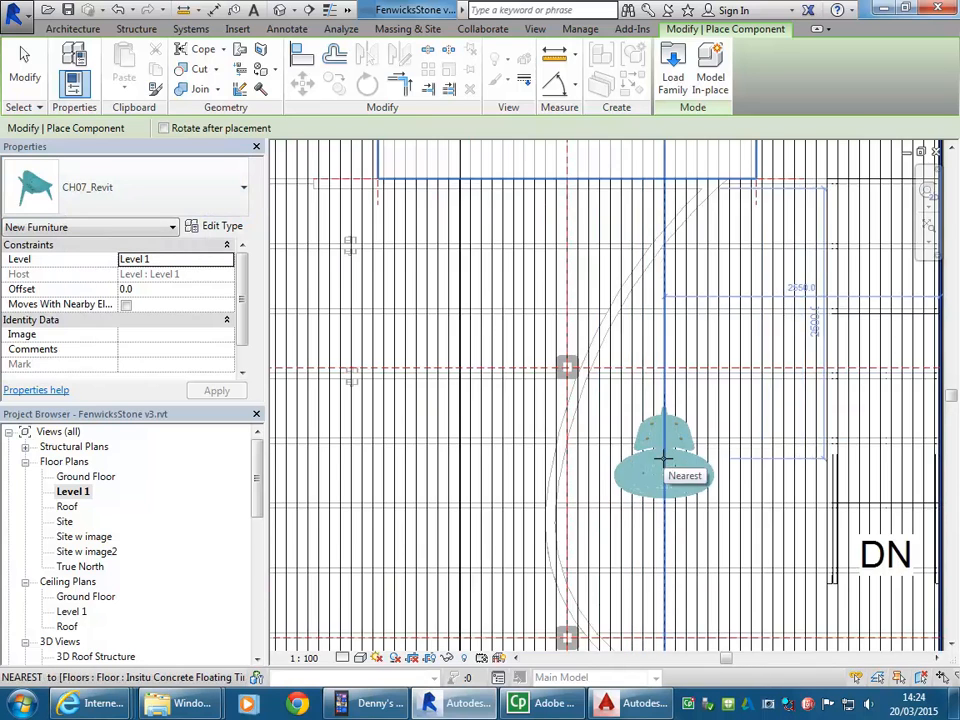
scroll(668, 403, down, 3)
key(space)
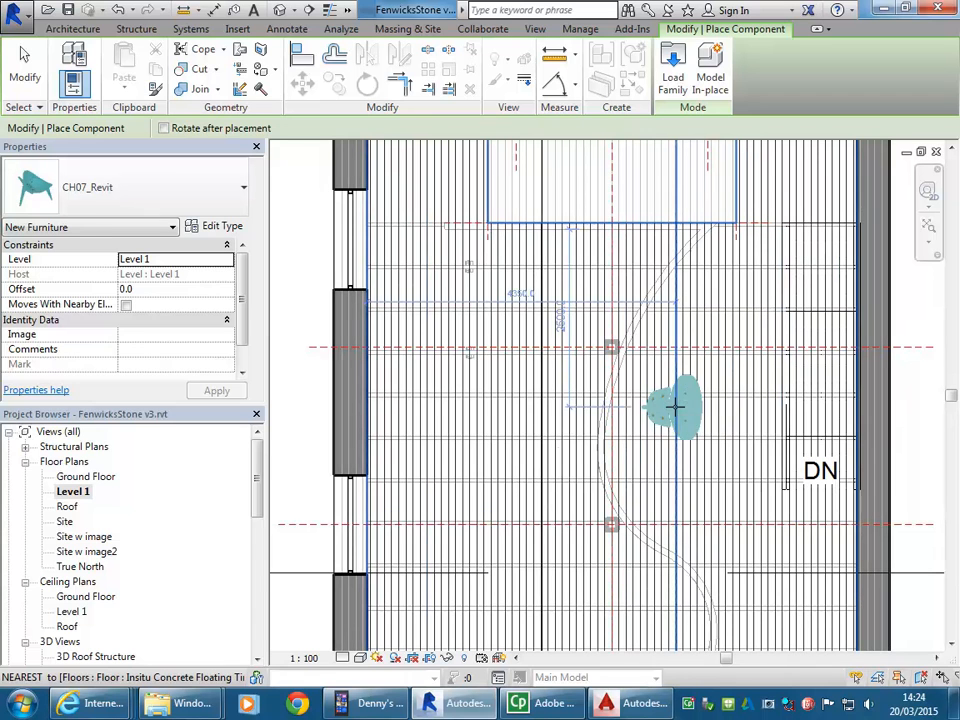
key(space)
key(space)
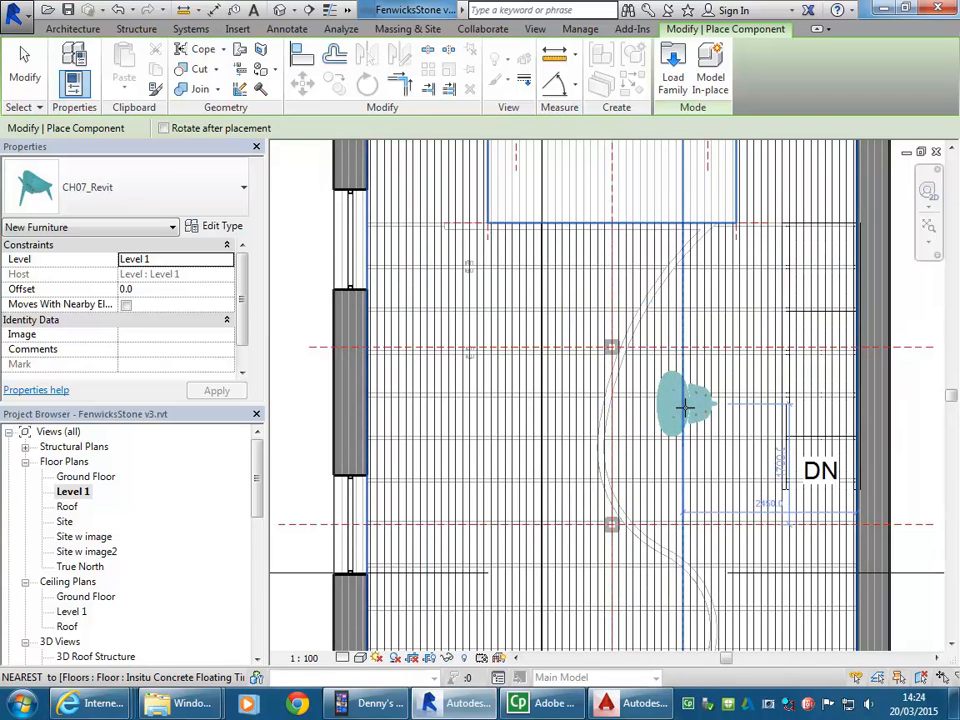
click(682, 403)
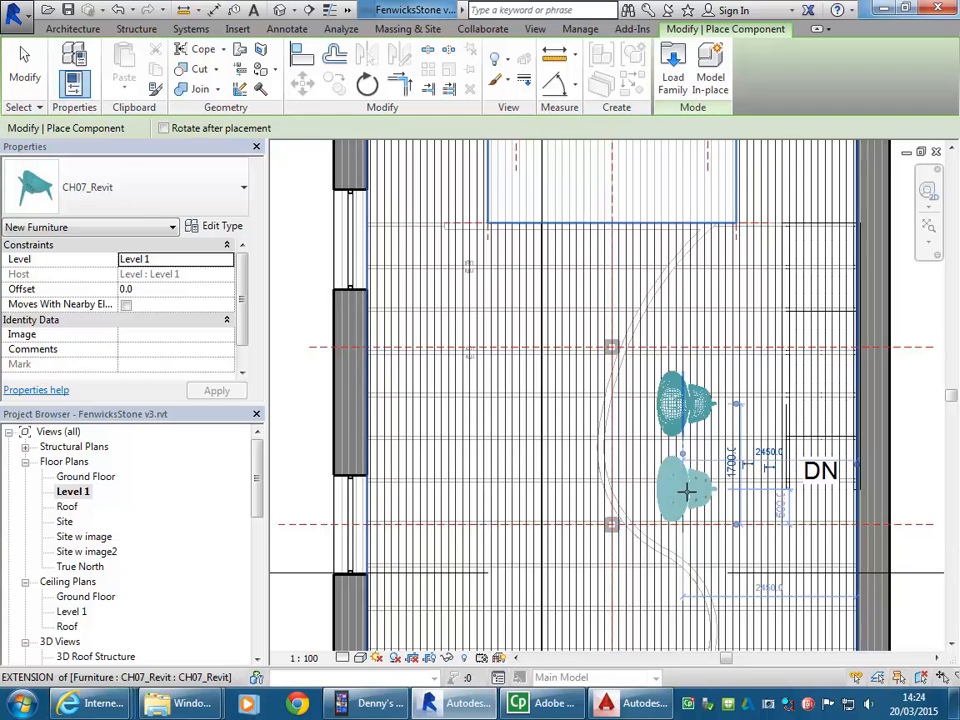
click(682, 487)
scroll(647, 300, down, 2)
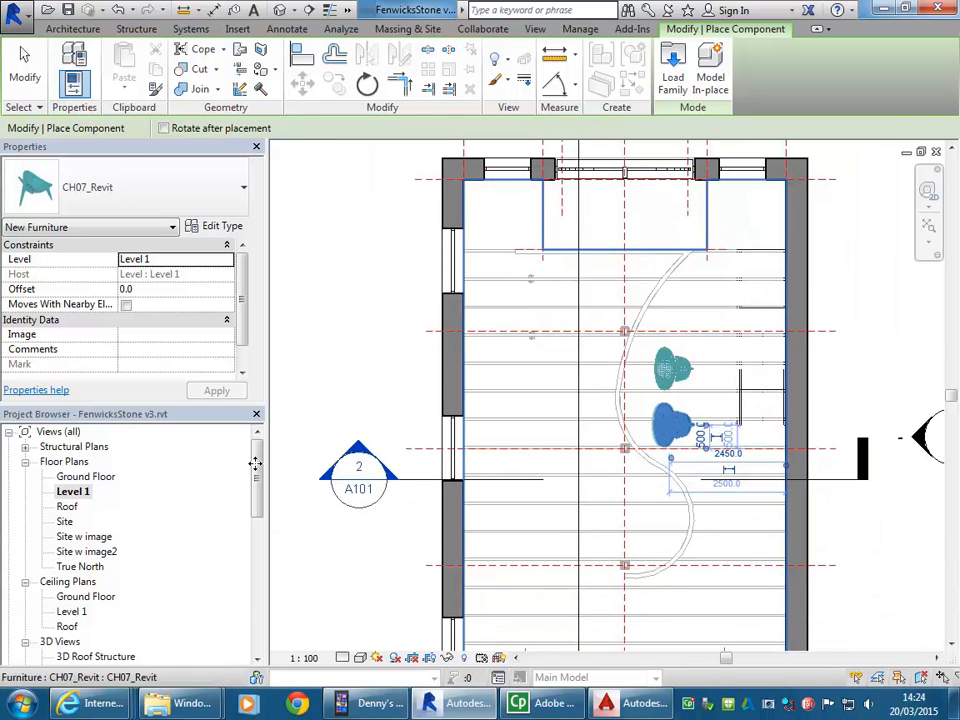
key(Escape)
Step: Look through the saved camera views and open 3D View 6, which looks across the Level 1 floor
scroll(257, 570, down, 5)
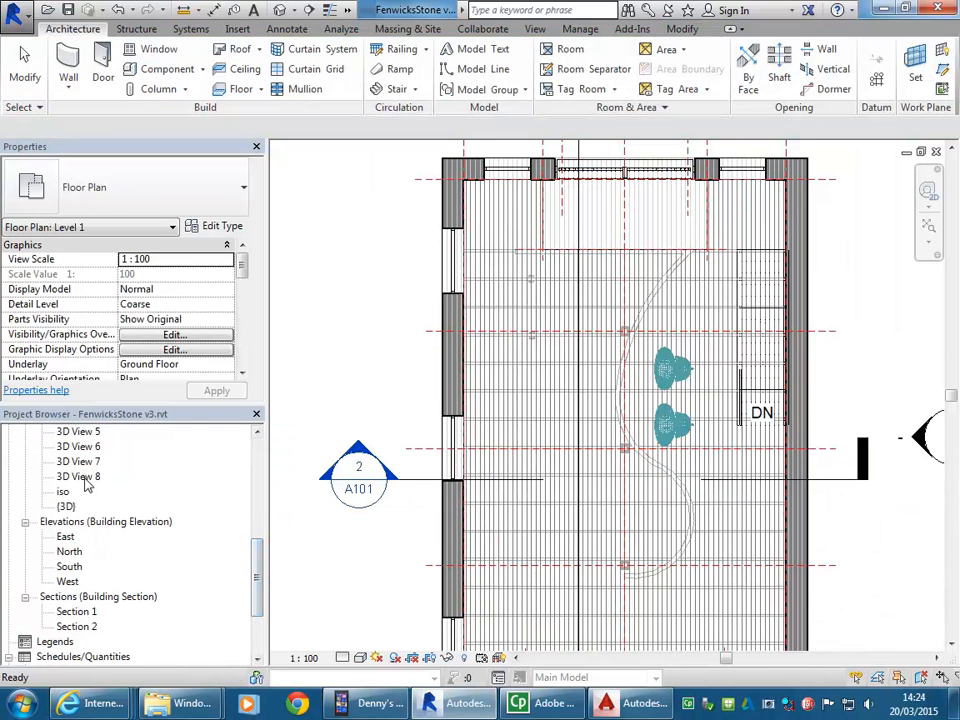
double_click(78, 477)
double_click(80, 462)
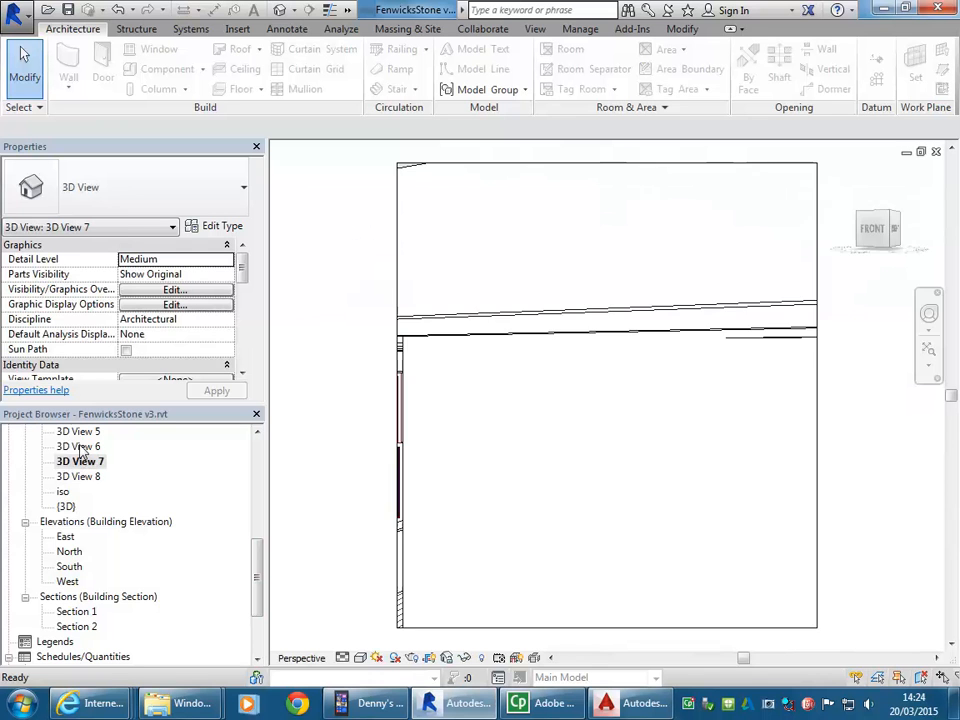
double_click(80, 447)
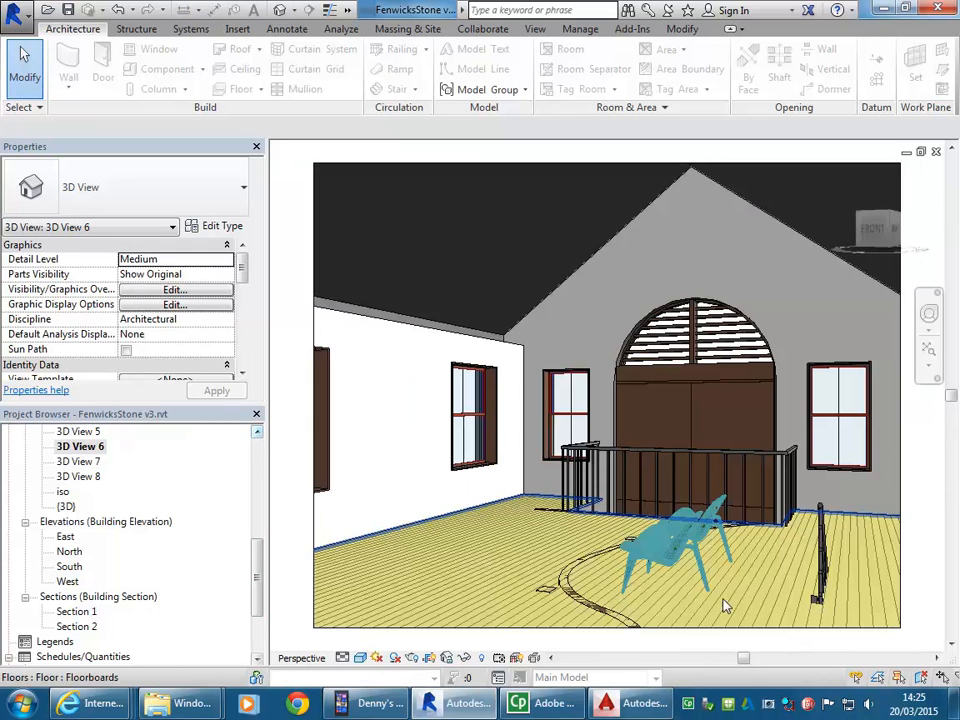
Step: Examine the two placed chairs in 3D View 6, both close up and in the context of the room
scroll(690, 575, up, 6)
scroll(600, 514, up, 5)
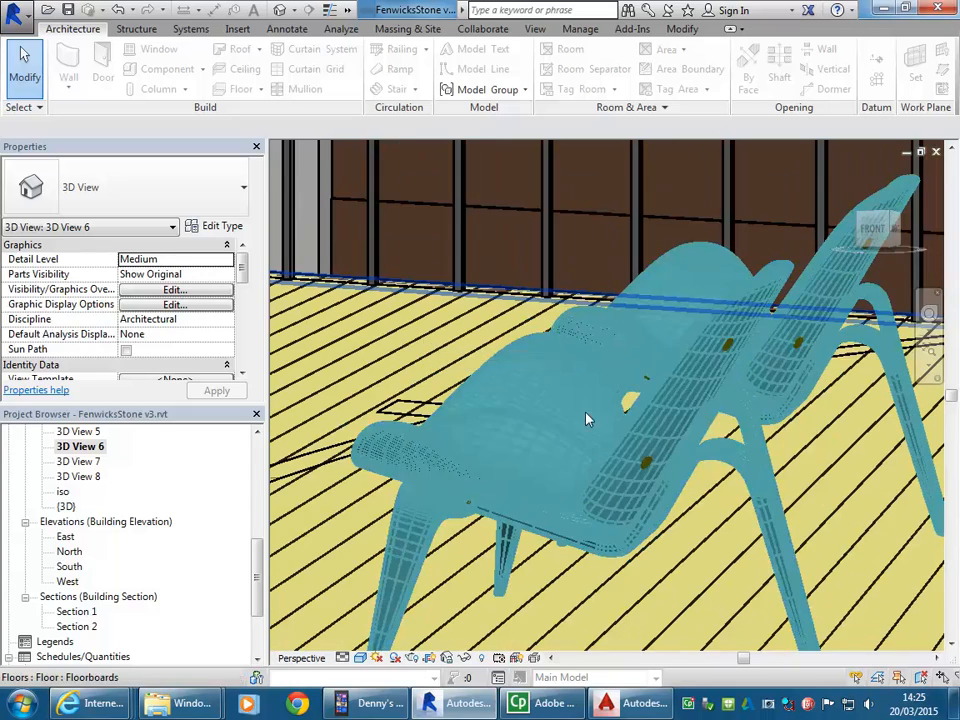
scroll(575, 380, down, 5)
scroll(631, 446, up, 3)
middle_drag(731, 319, 694, 388)
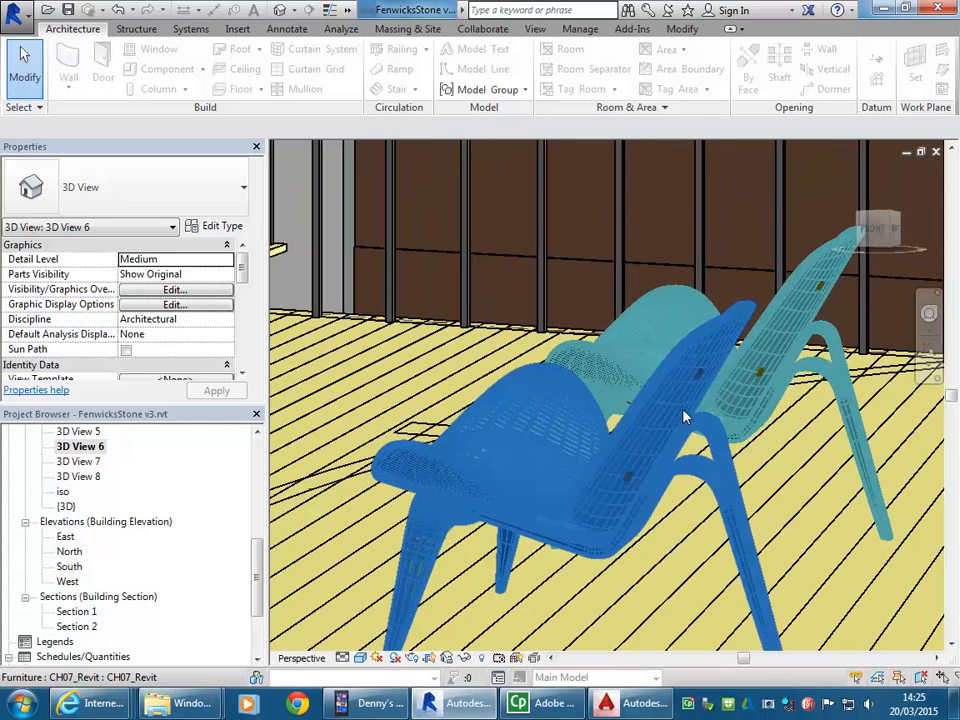
shift+middle_drag(788, 404, 568, 476)
scroll(590, 470, down, 4)
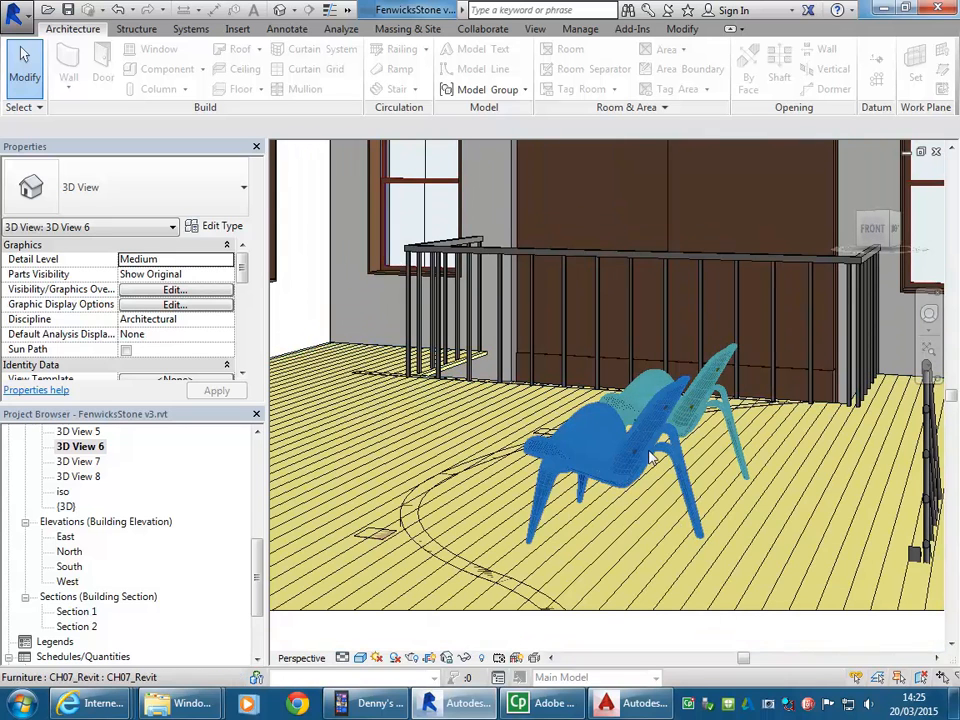
scroll(504, 389, down, 2)
middle_drag(506, 386, 520, 418)
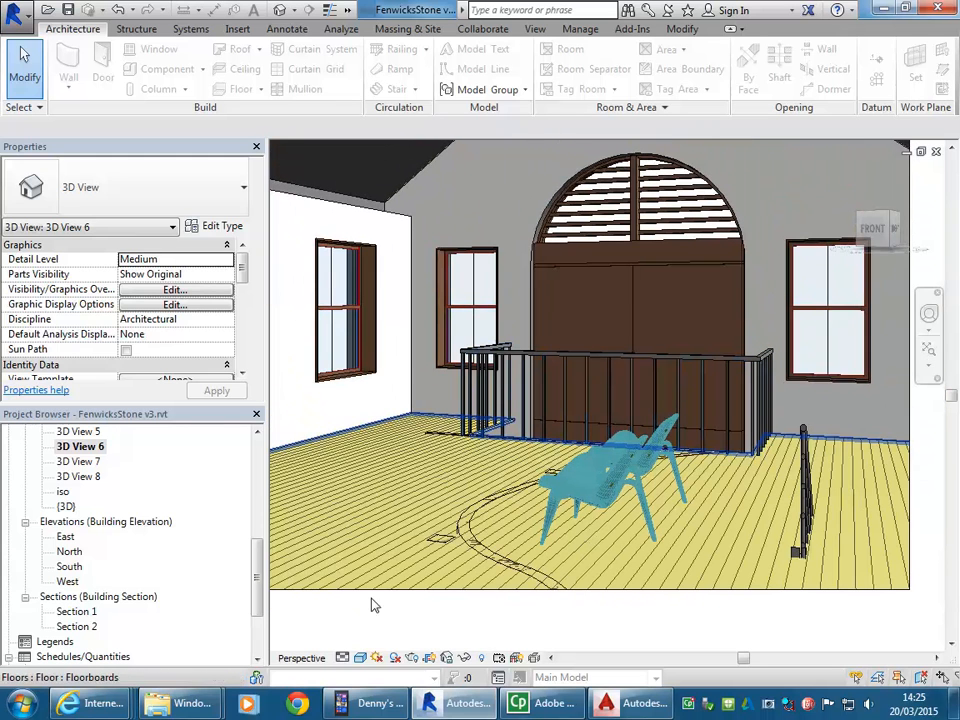
Step: Turn off Show Edges in the graphic display options of 3D View 6, keeping the Shaded style
click(360, 657)
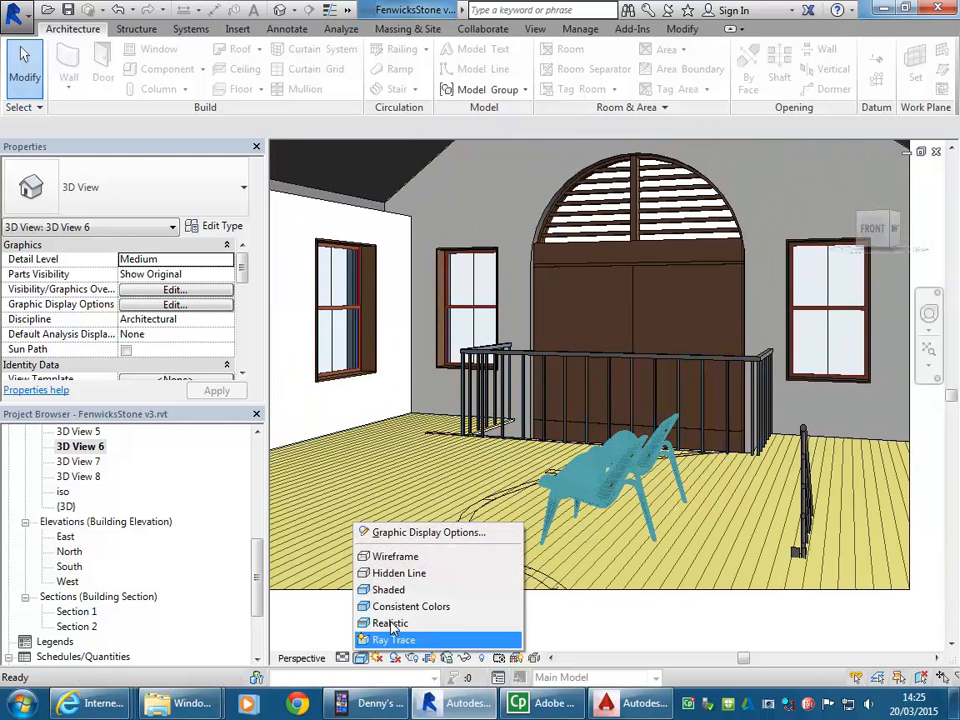
click(433, 533)
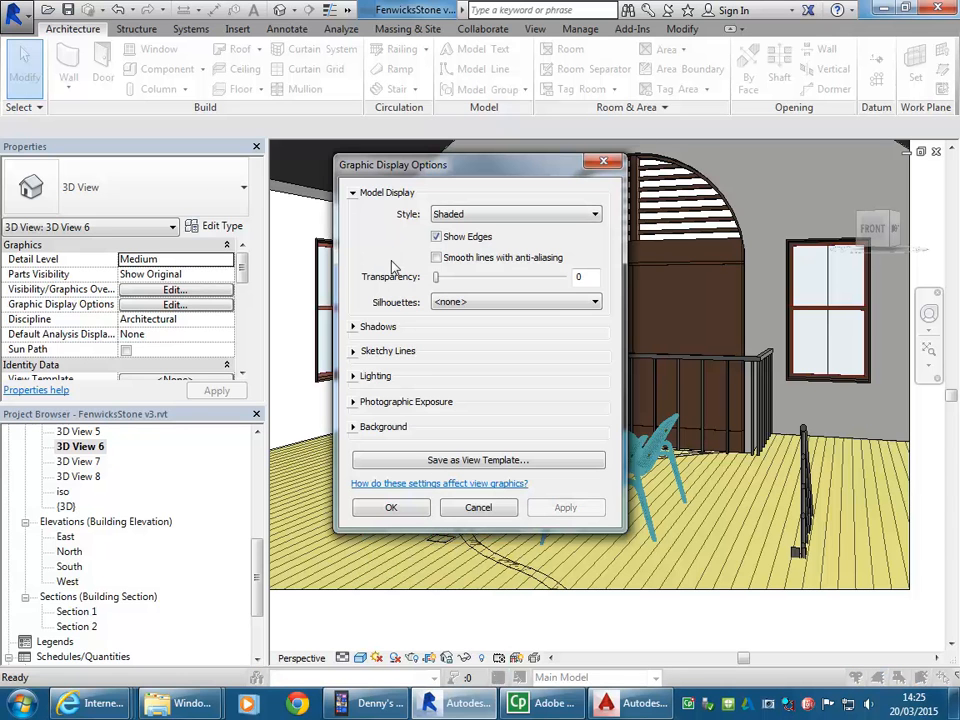
click(436, 236)
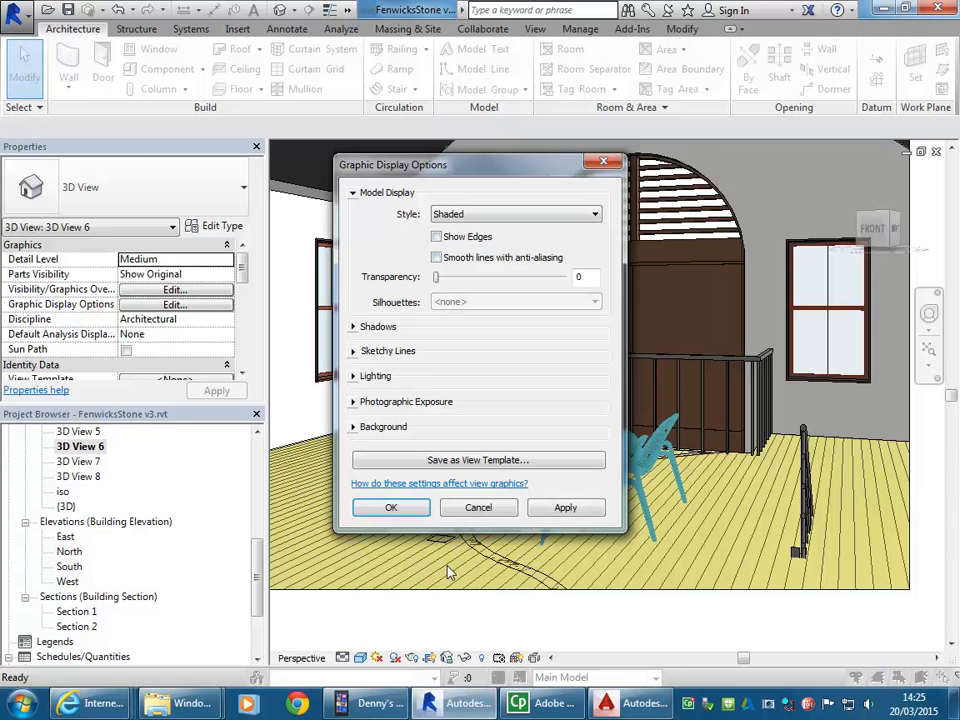
click(388, 507)
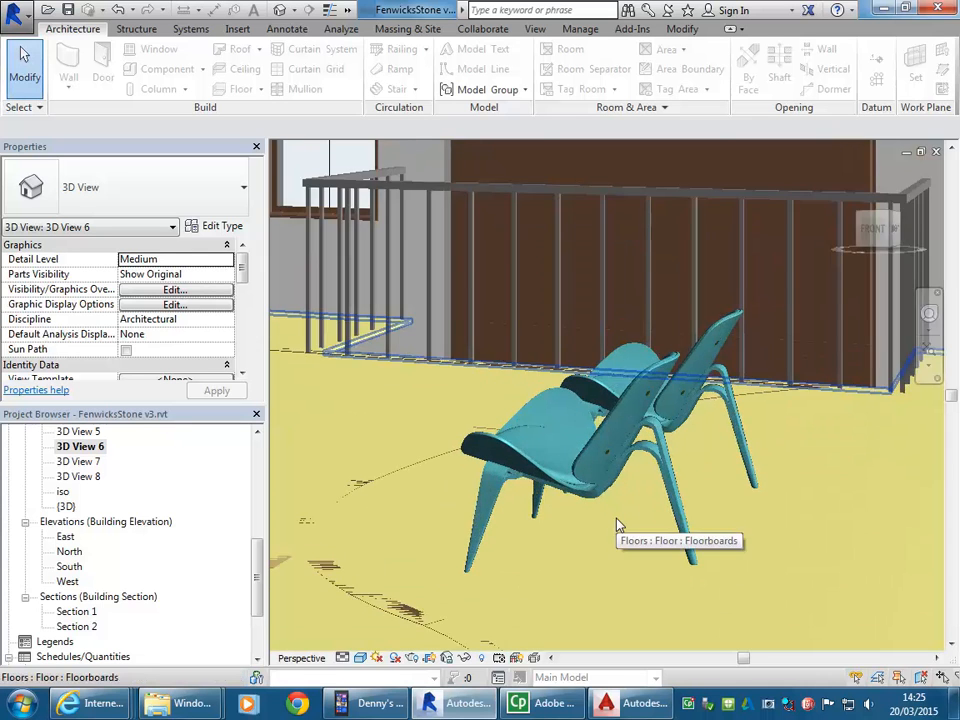
Step: Examine the two chairs in 3D View 6 with edges off, selecting the nearer one close up, and view them within the whole room
scroll(617, 525, up, 3)
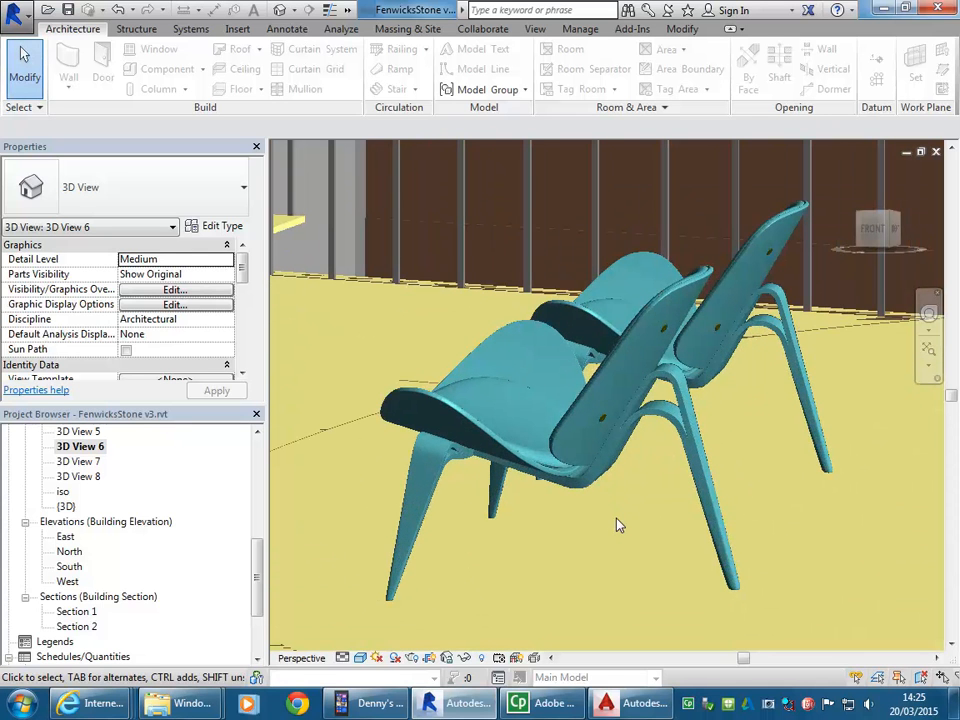
click(567, 455)
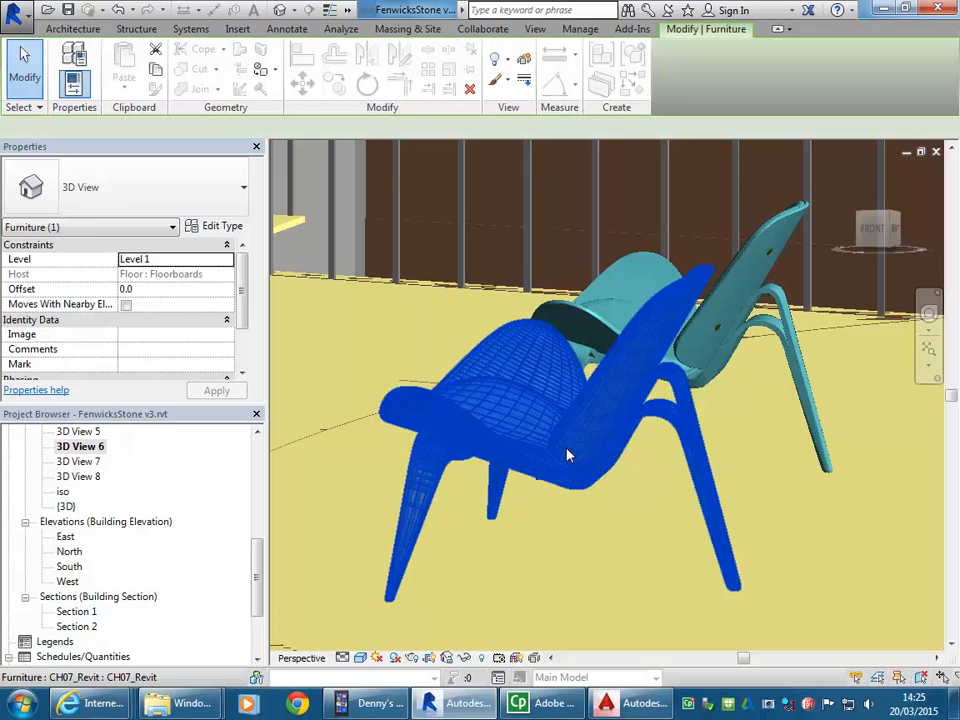
key(Escape)
scroll(621, 540, down, 3)
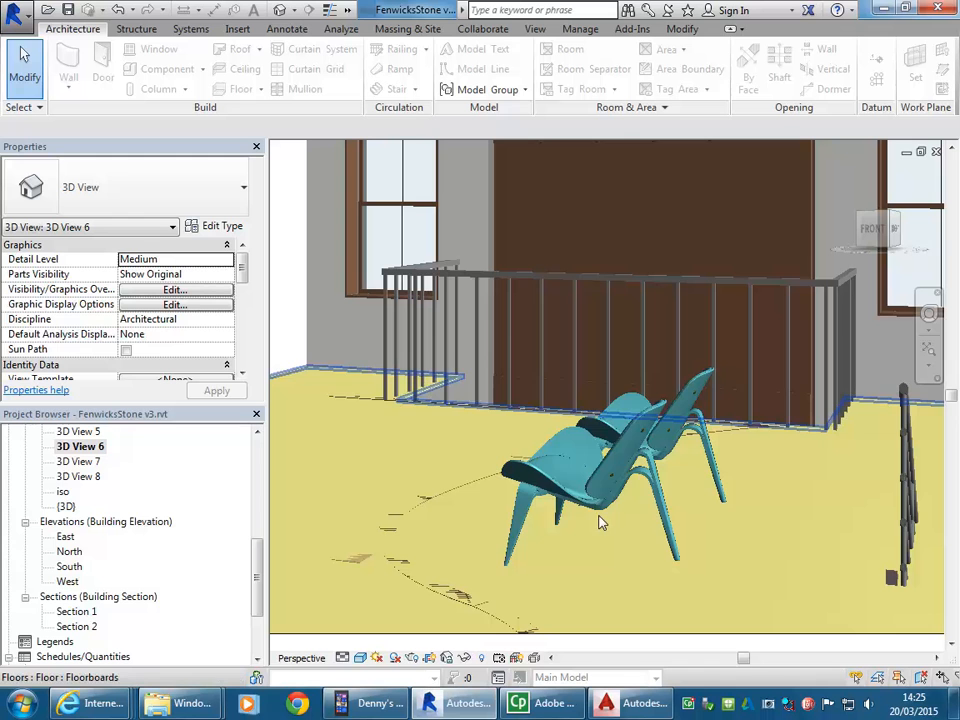
scroll(590, 511, down, 2)
middle_drag(596, 529, 599, 566)
scroll(562, 527, down, 1)
scroll(561, 525, down, 2)
middle_drag(447, 414, 484, 434)
scroll(515, 413, down, 1)
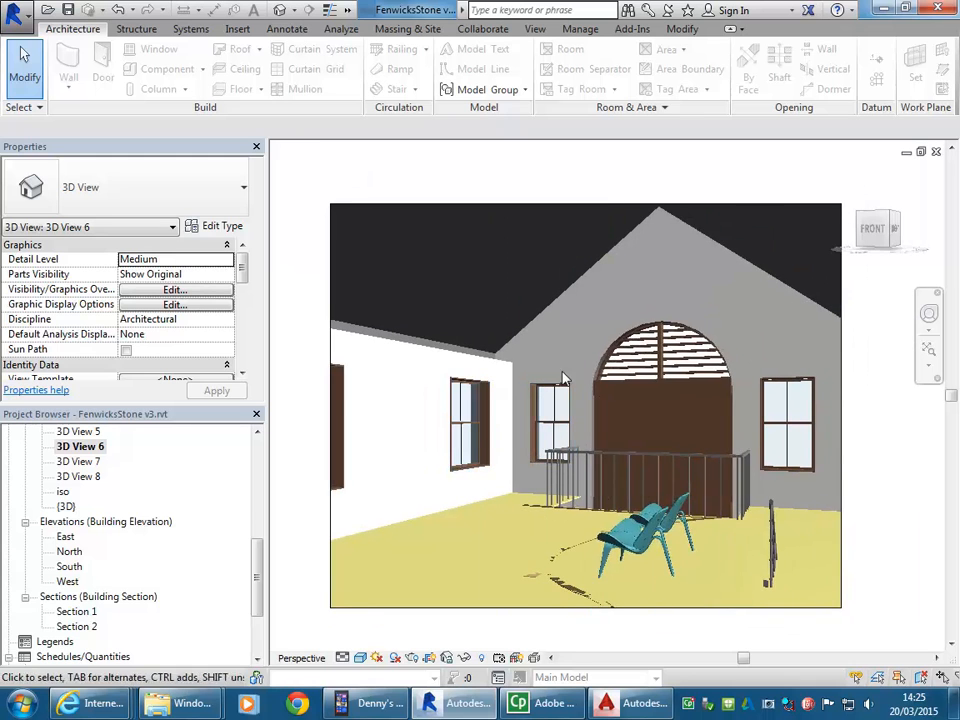
middle_drag(598, 336, 583, 341)
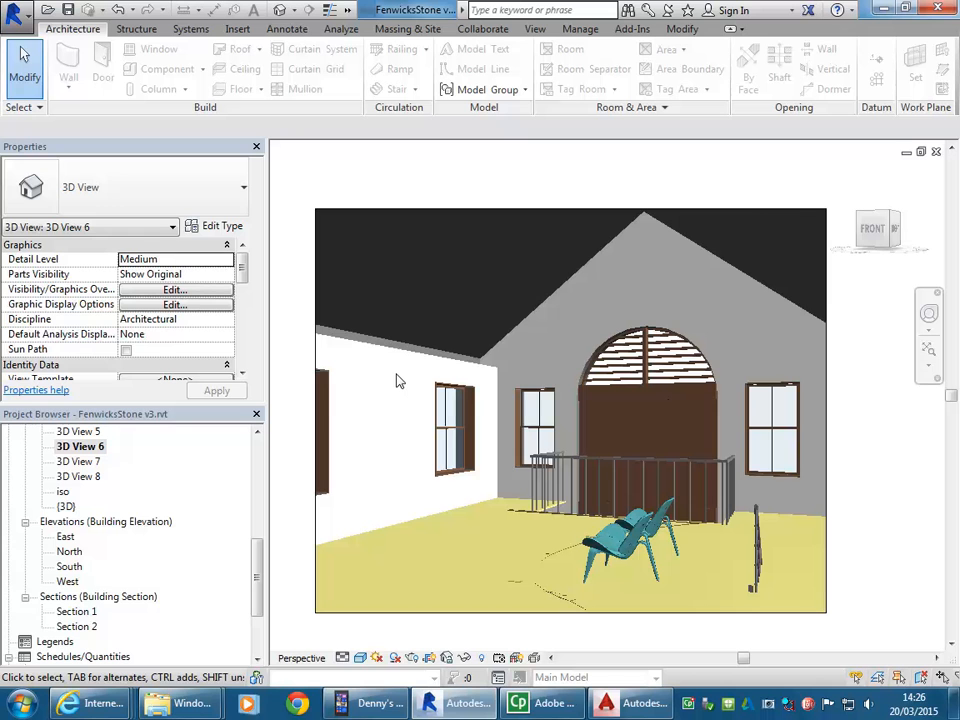
mouse_move(95, 703)
mouse_move(396, 465)
middle_down()
mouse_move(409, 469)
mouse_move(400, 465)
middle_up()
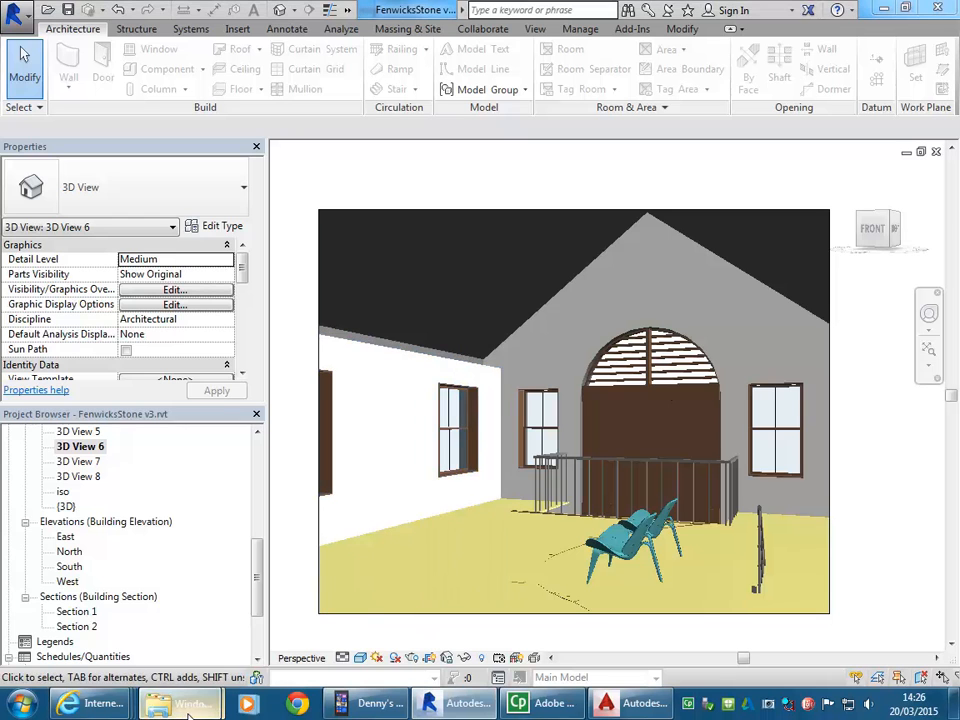
Step: Switch to the Windows Explorer window showing the CH07_3D folder and open its parent resources folder
mouse_move(157, 703)
click(100, 624)
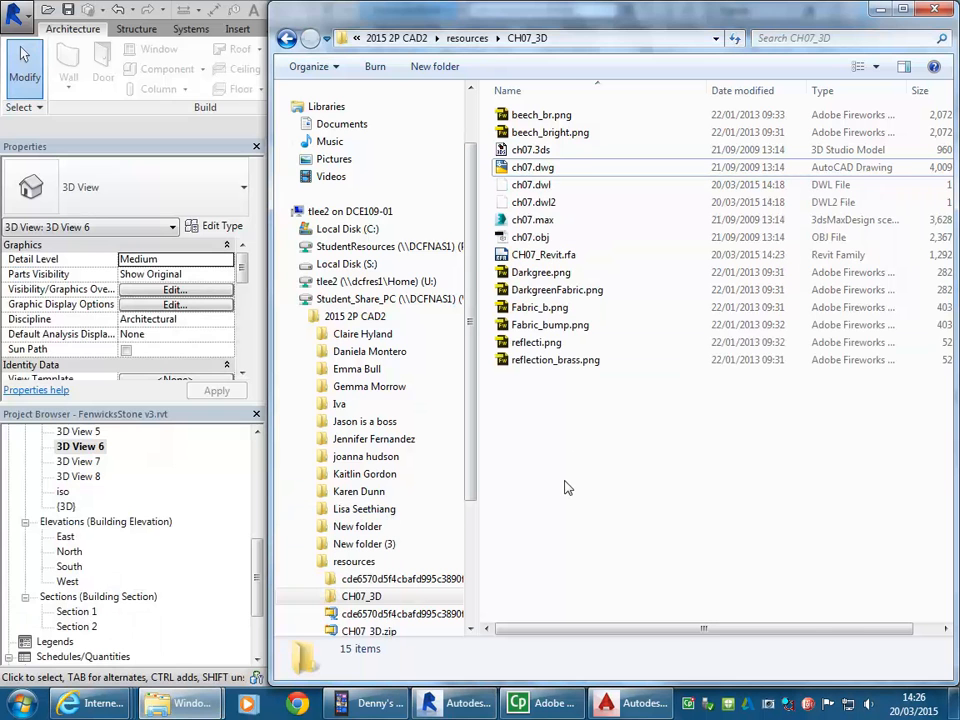
click(447, 38)
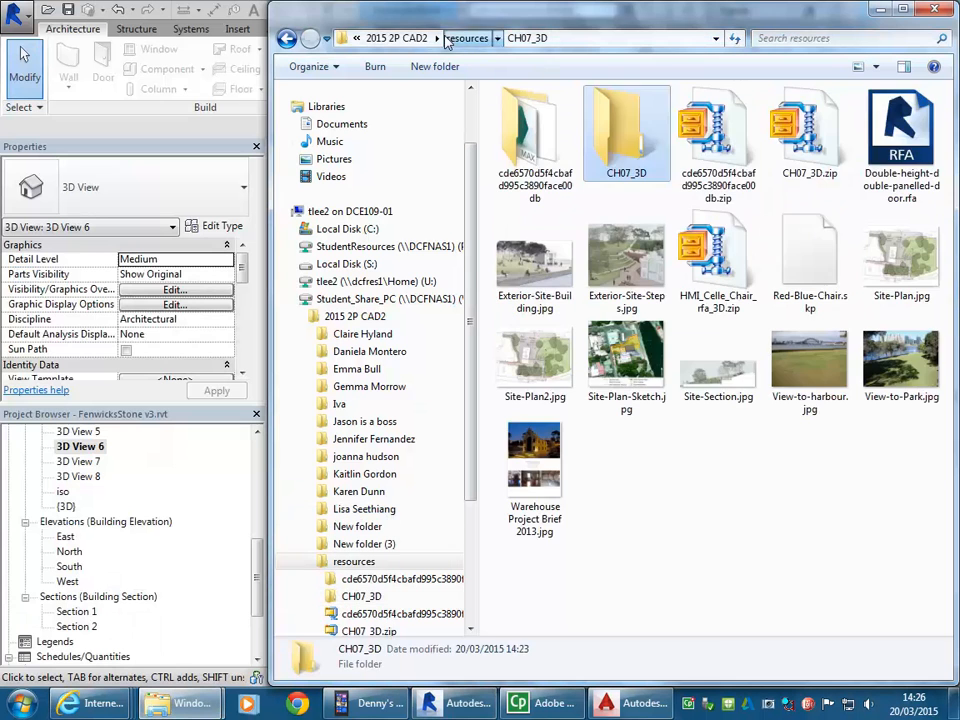
Step: Review the HMI_Celle_Chair_rfa_3D.zip and CH07_3D.zip archives in the resources folder
click(697, 508)
click(708, 283)
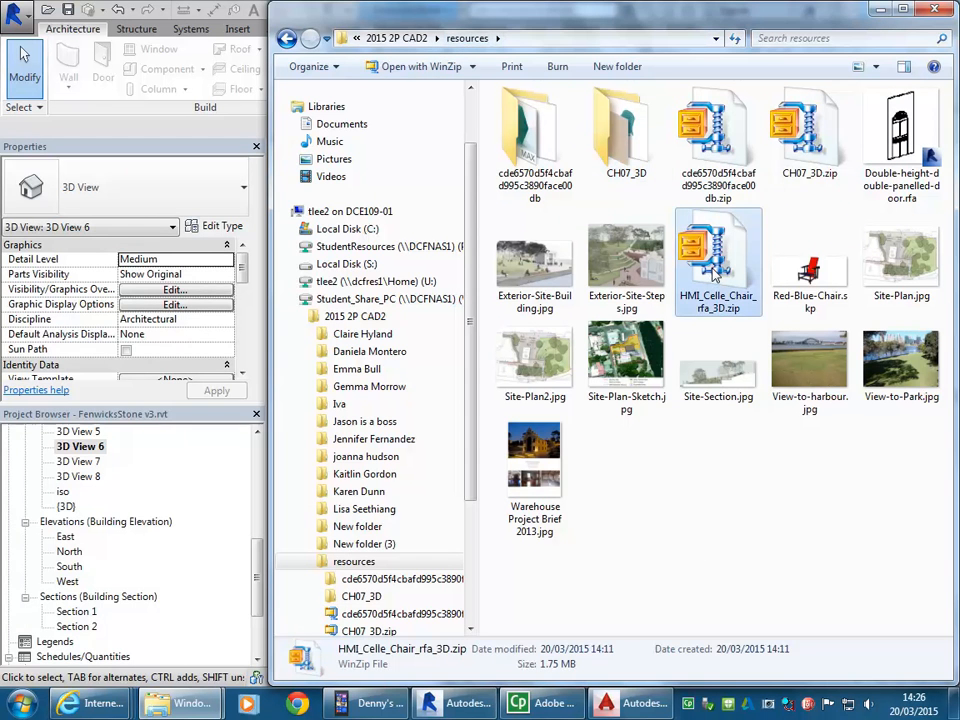
click(808, 160)
click(706, 280)
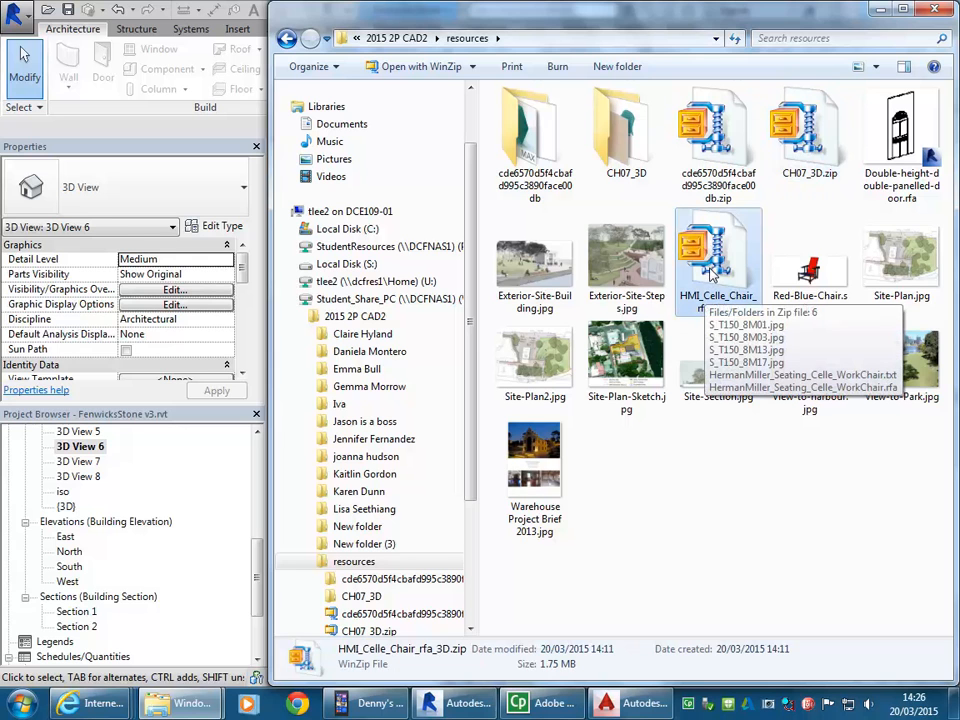
click(767, 531)
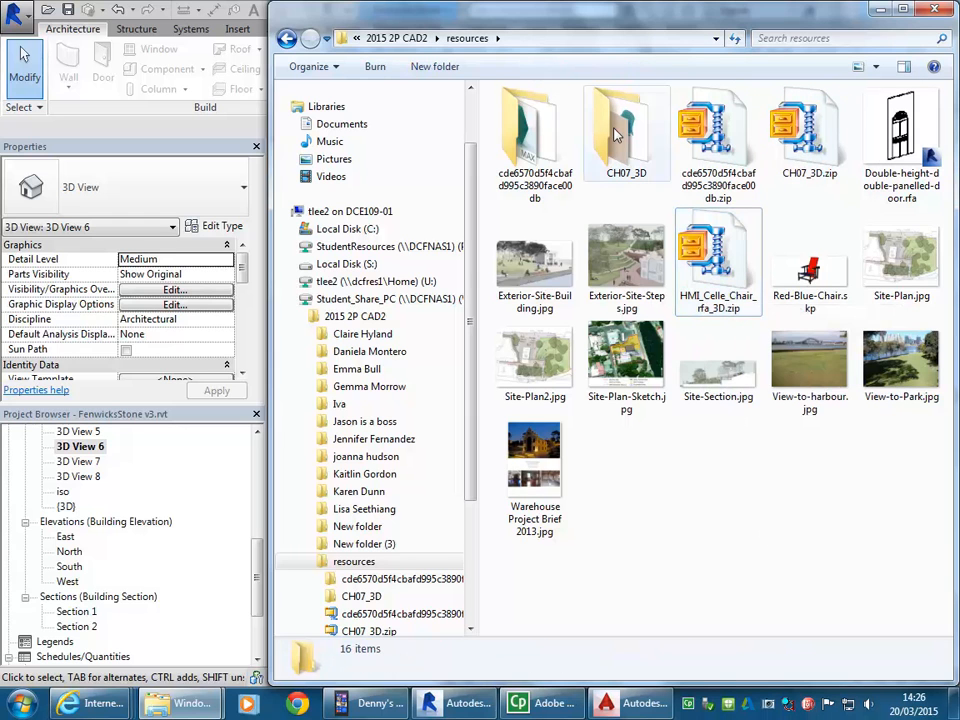
click(812, 140)
Step: Open the cde6570d5f4cbafd995c3890face00db folder and examine the armchair model's 3DS, GSM and MAX files
double_click(540, 150)
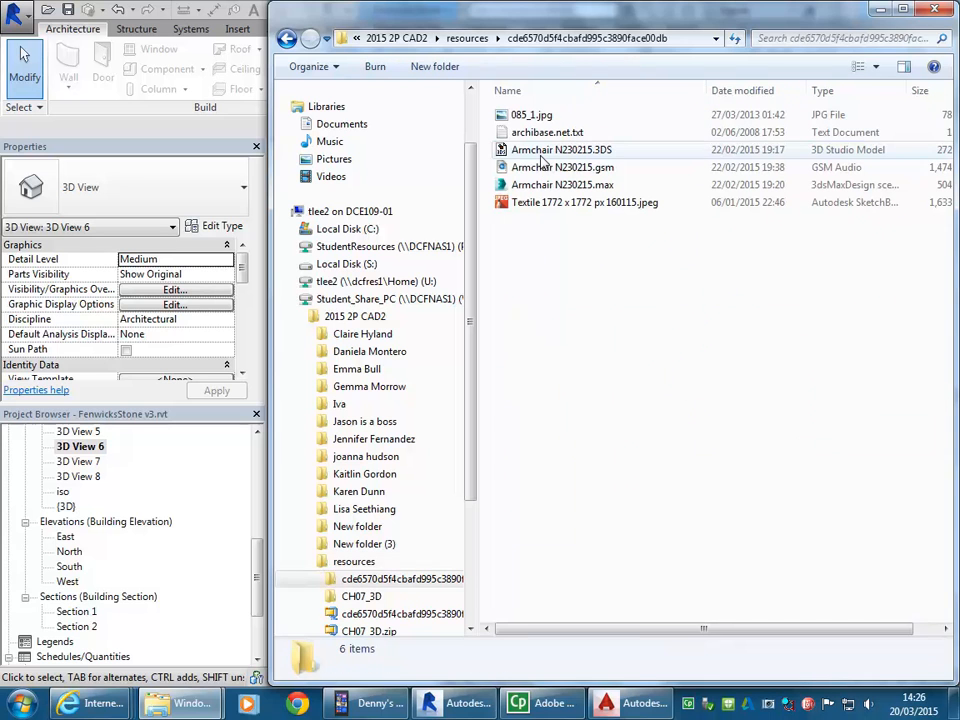
click(543, 155)
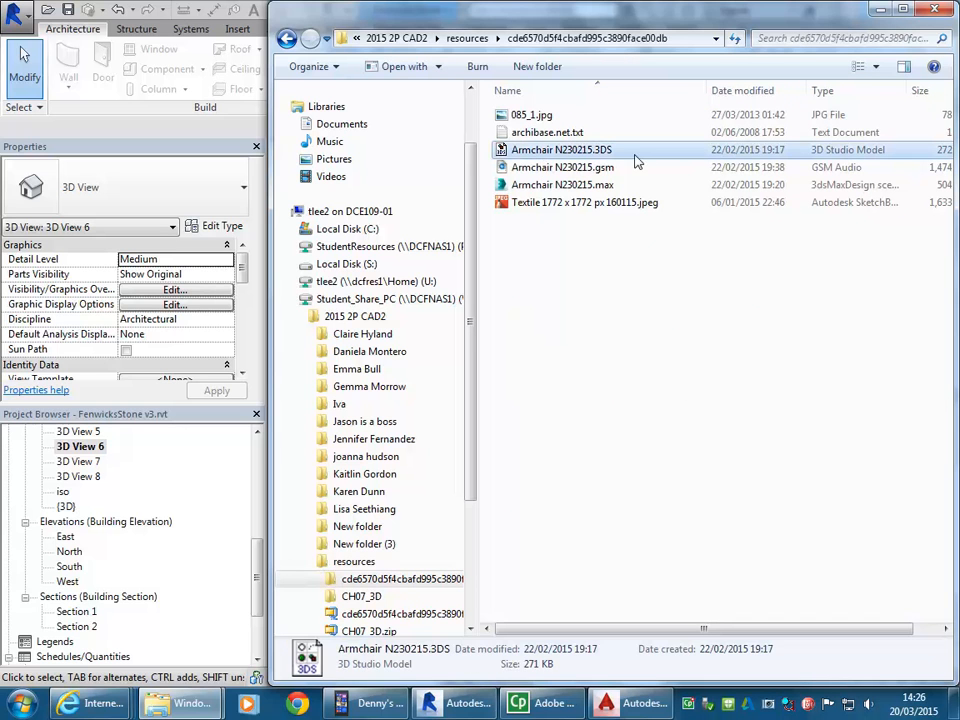
click(615, 272)
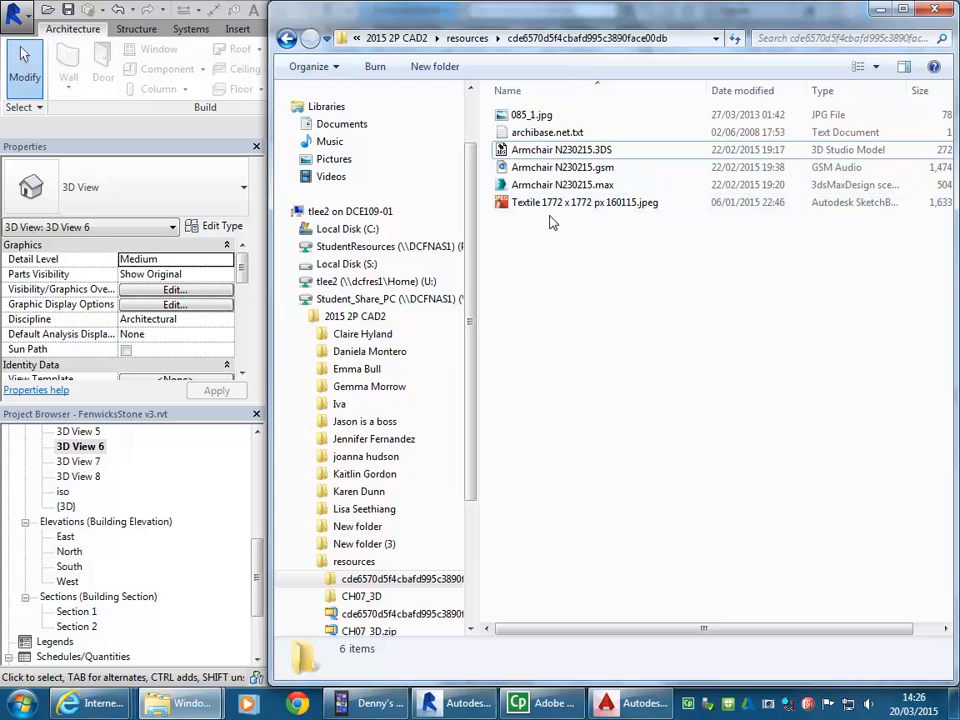
click(550, 167)
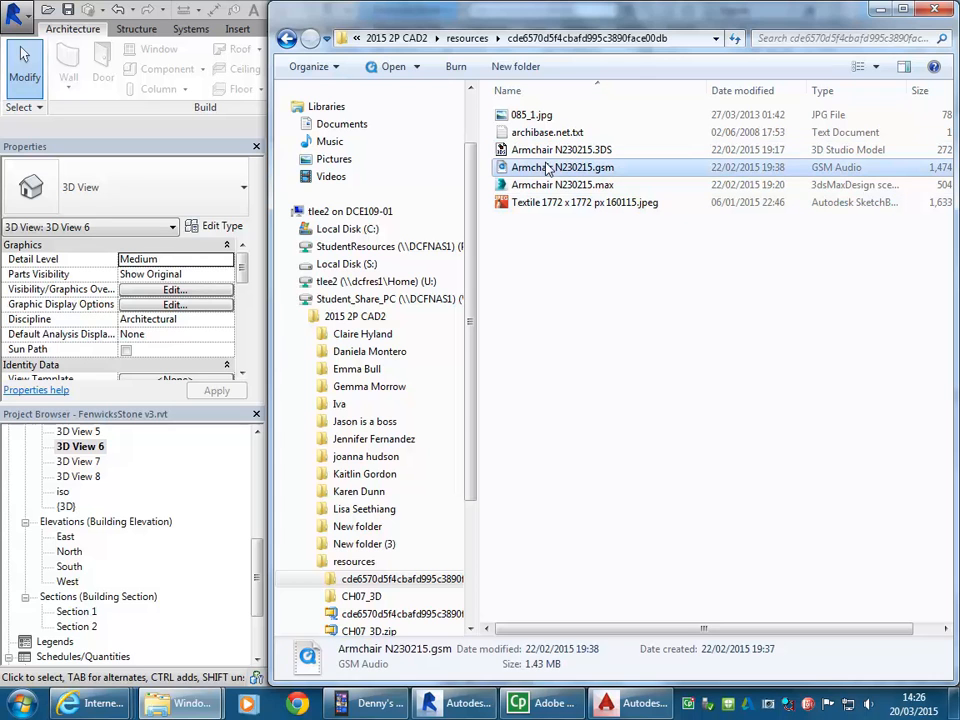
click(600, 186)
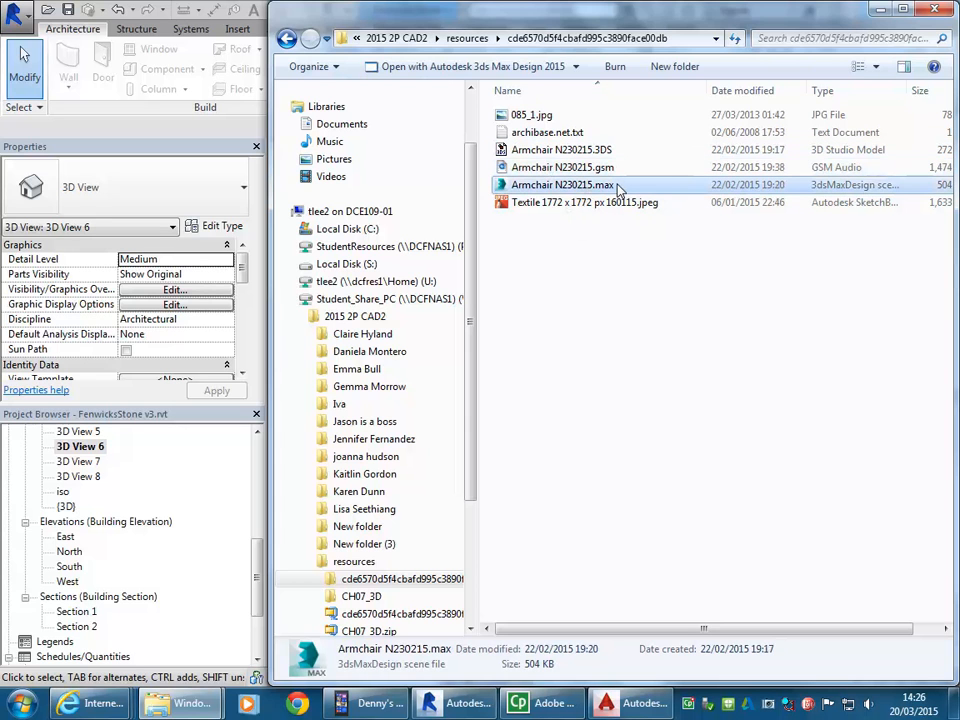
click(709, 343)
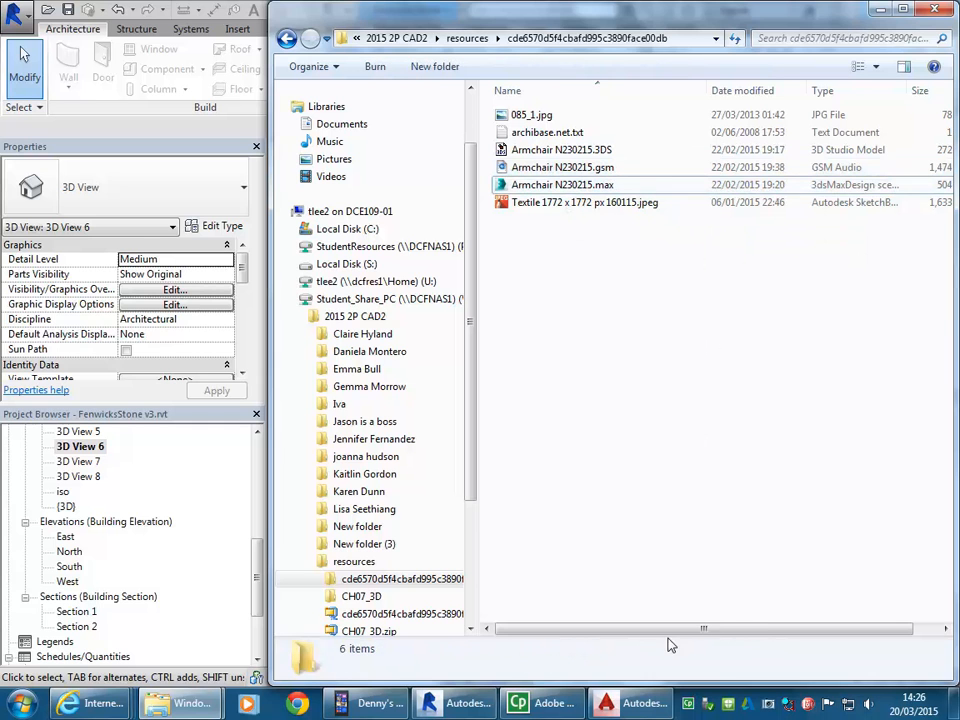
Step: Switch to AutoCAD and start a new drawing from the acadiso.dwt template
click(630, 703)
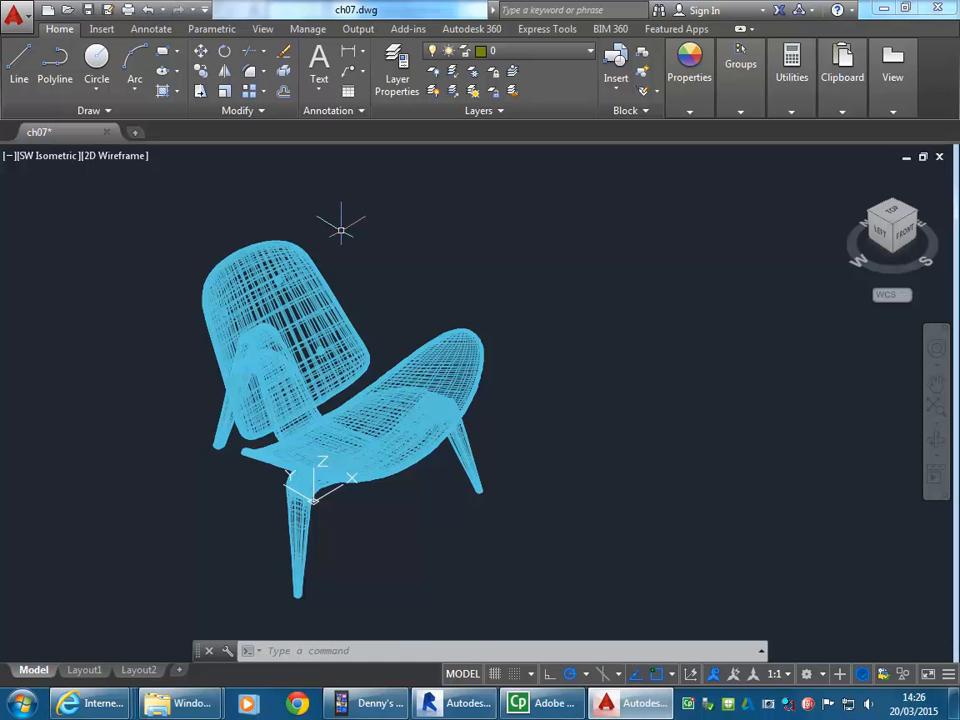
scroll(332, 240, up, 3)
scroll(335, 245, down, 5)
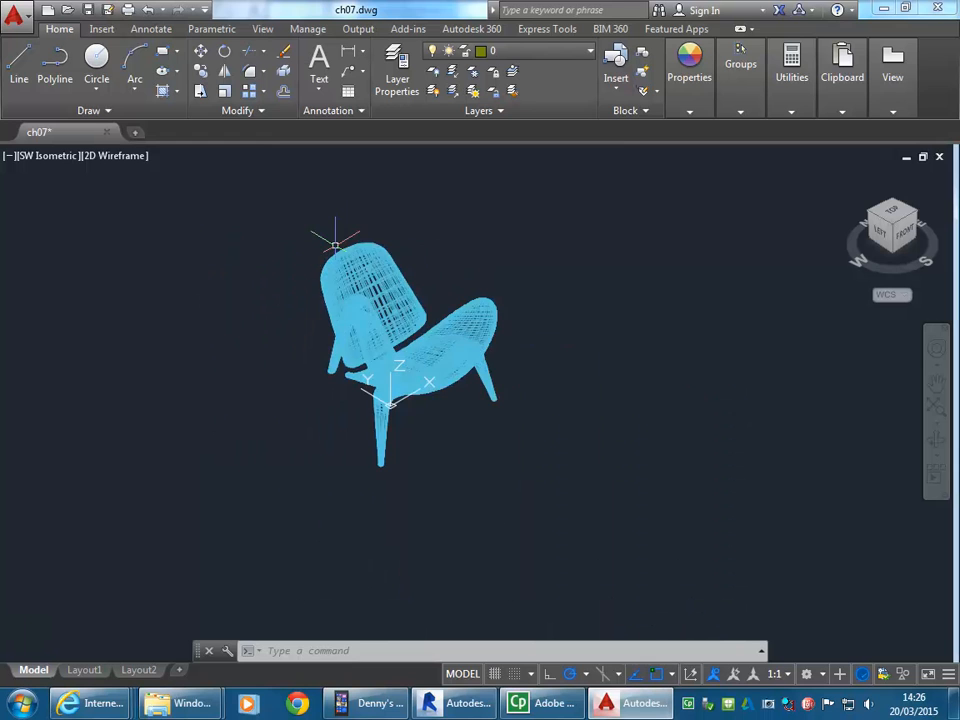
scroll(335, 245, up, 3)
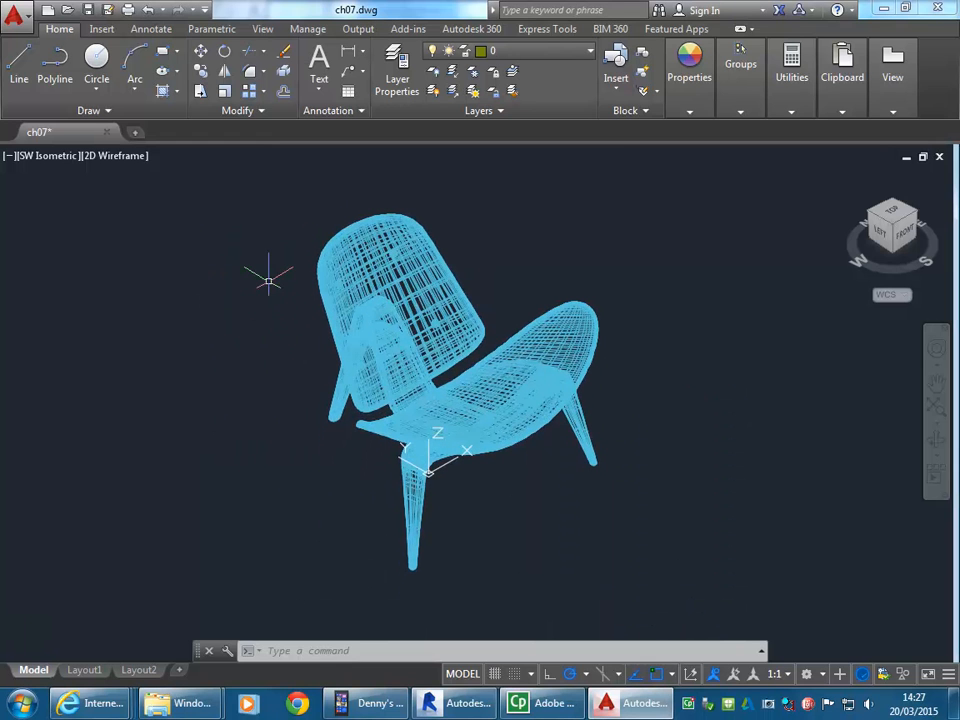
click(18, 15)
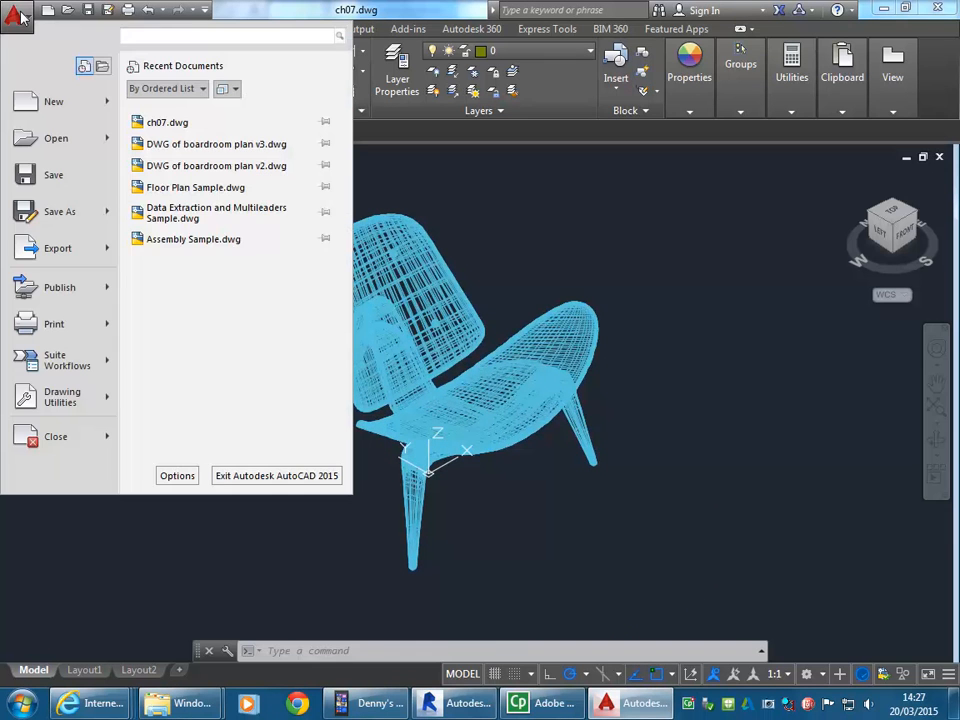
mouse_move(26, 104)
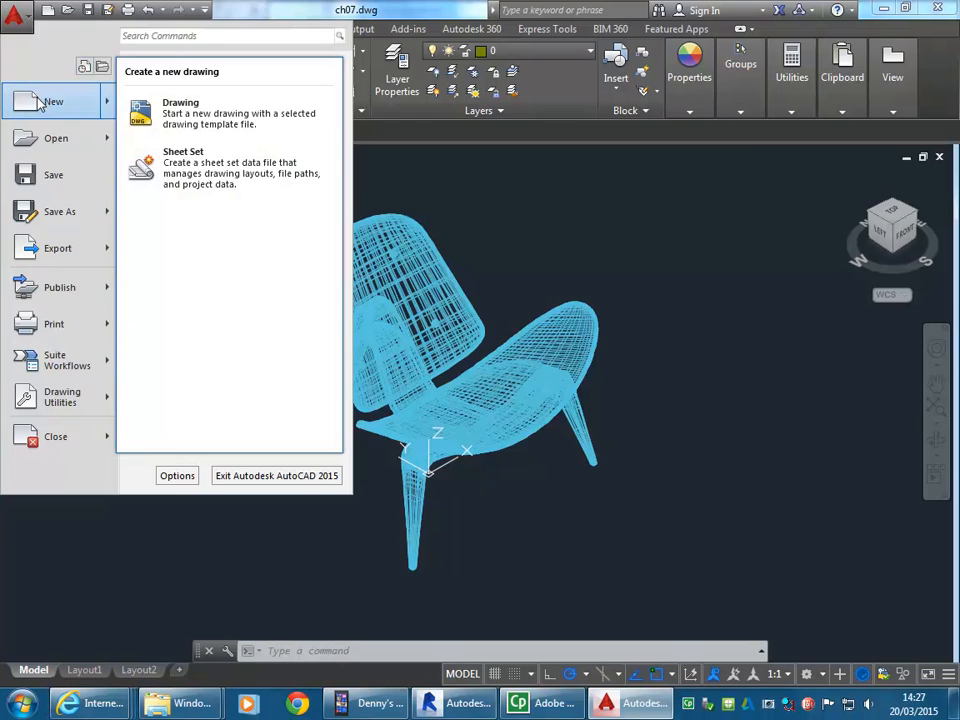
click(38, 105)
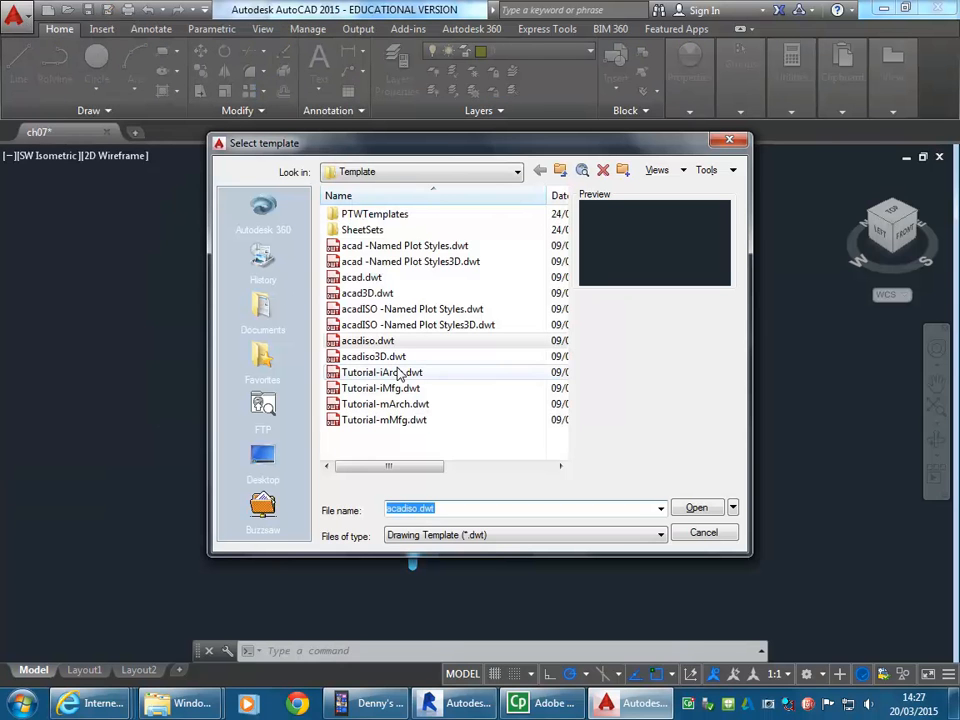
double_click(444, 343)
key(Escape)
key(Escape)
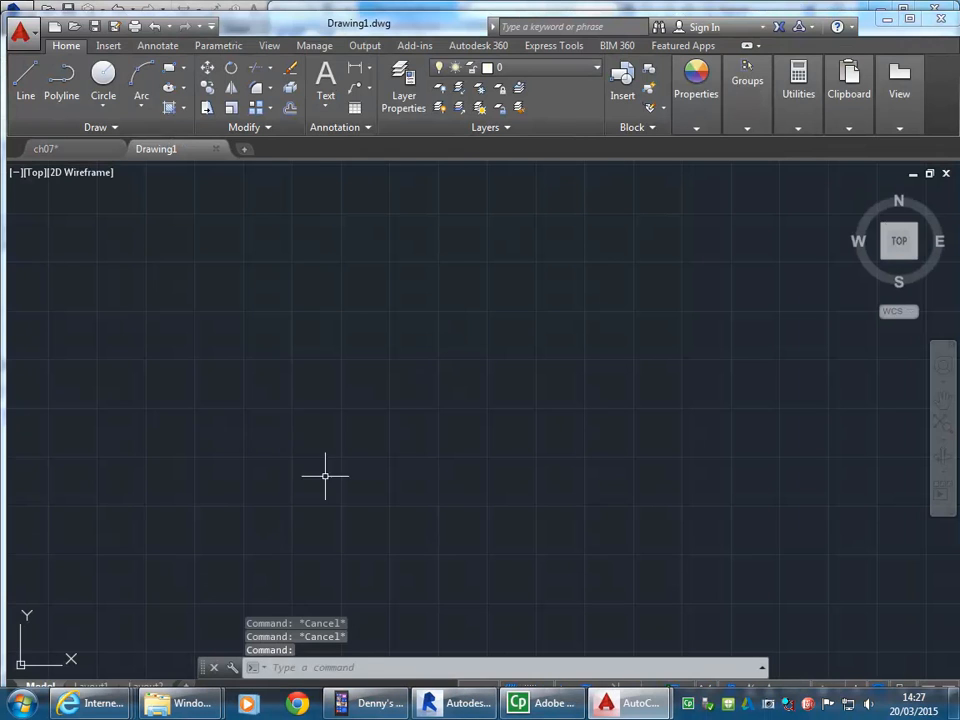
middle_drag(219, 454, 394, 394)
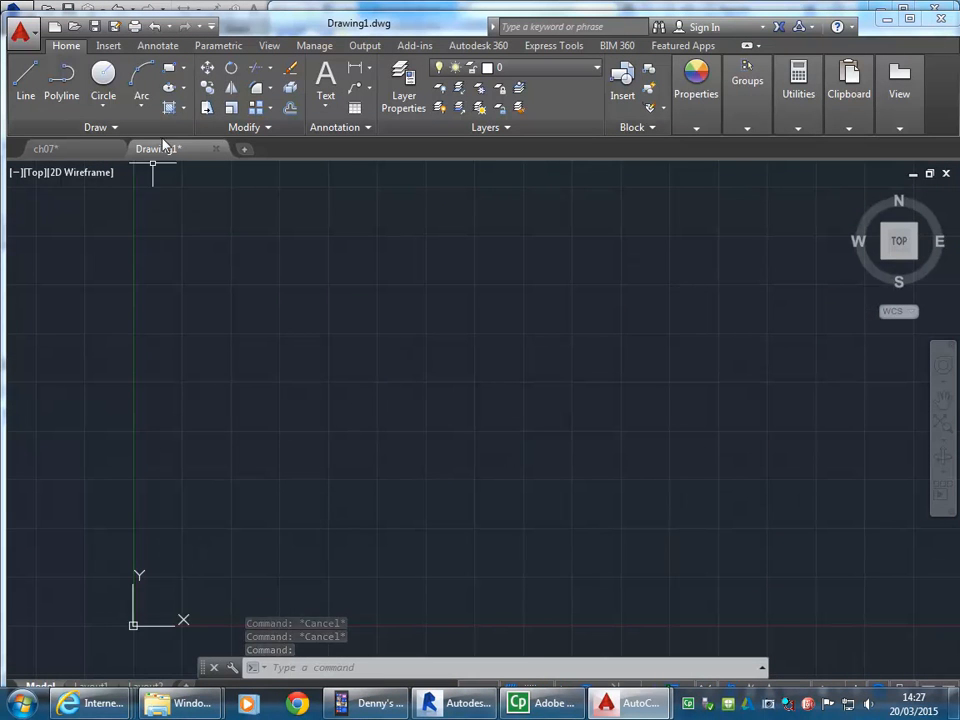
click(105, 46)
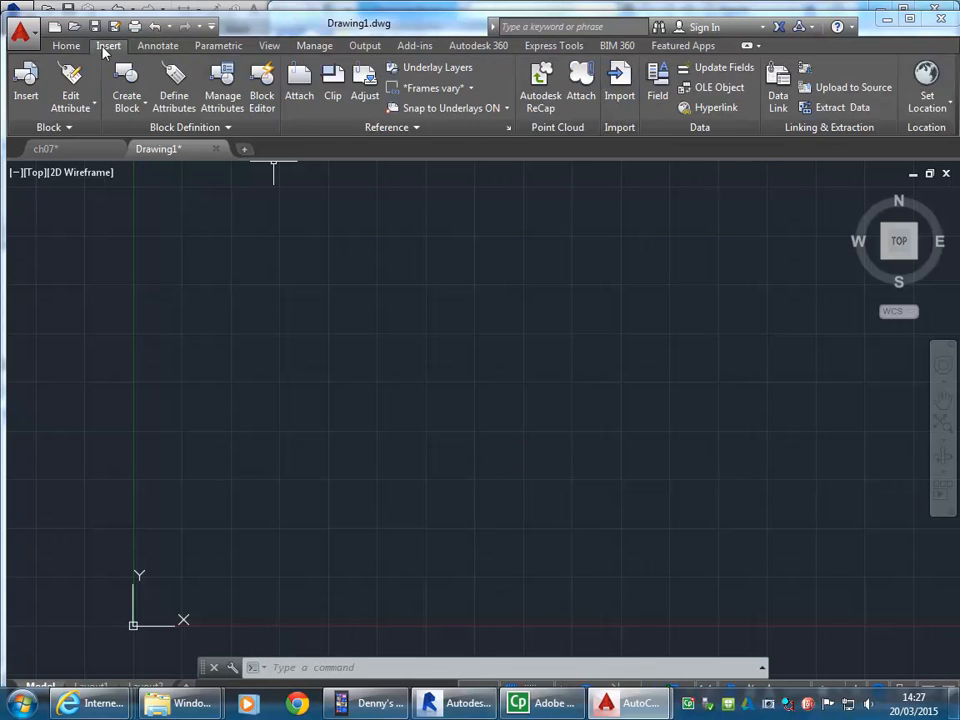
click(304, 92)
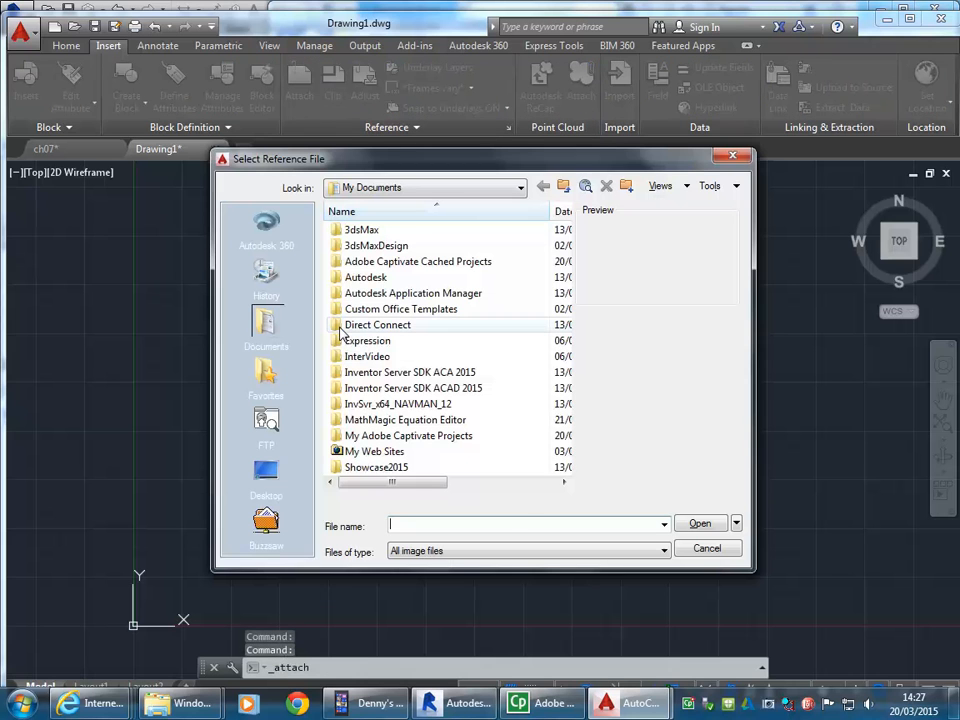
click(527, 553)
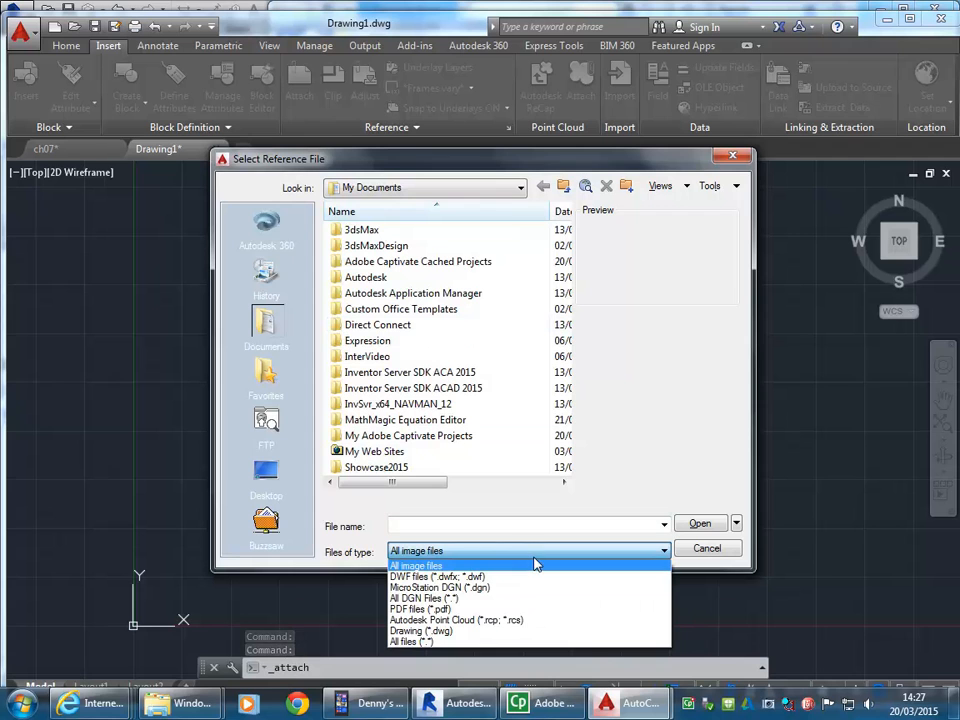
click(536, 565)
click(713, 558)
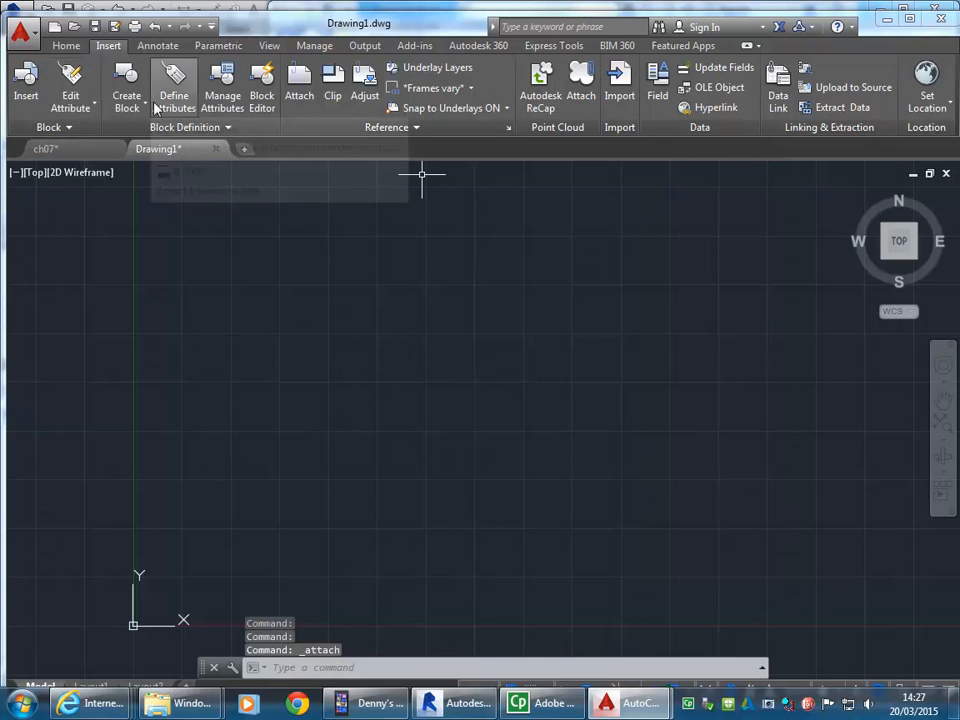
Step: Start importing a file and set the file type to 3D Studio (*.3ds)
click(622, 88)
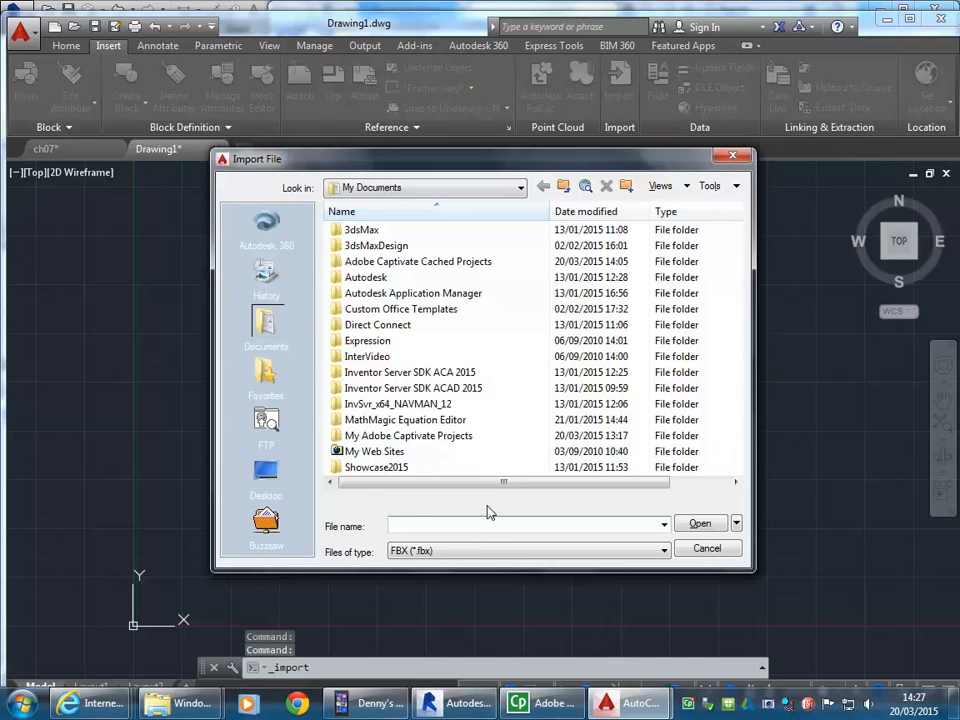
click(492, 557)
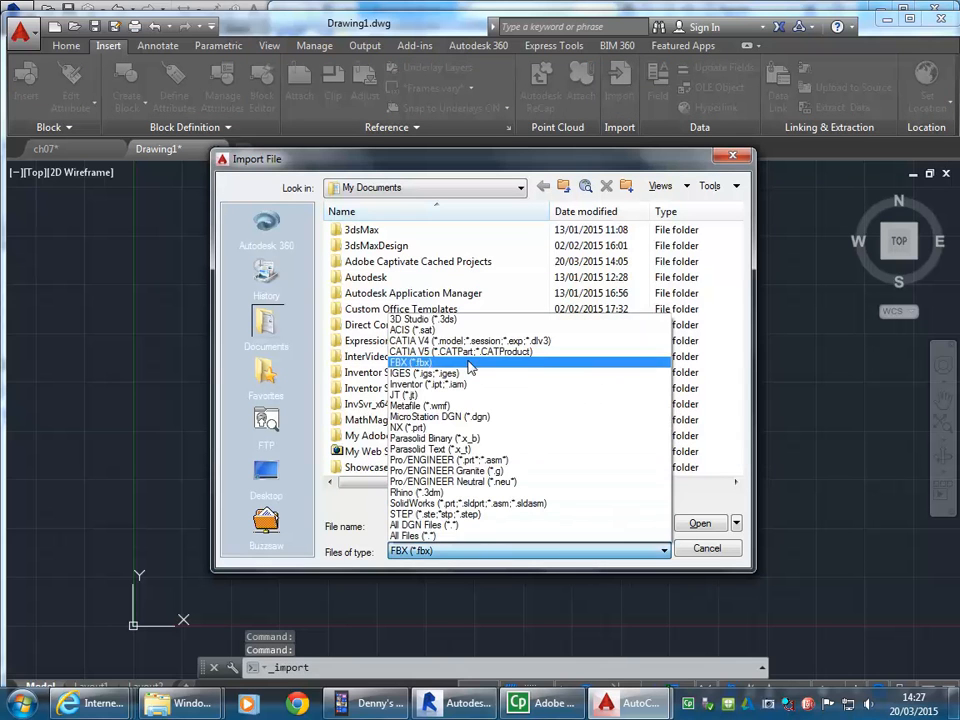
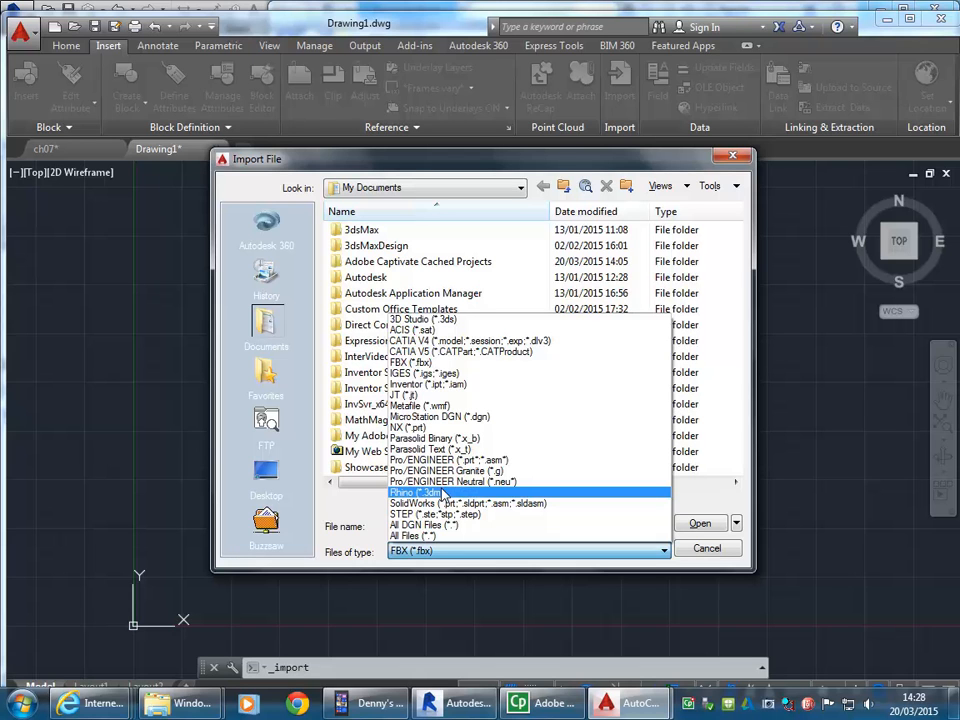
click(444, 320)
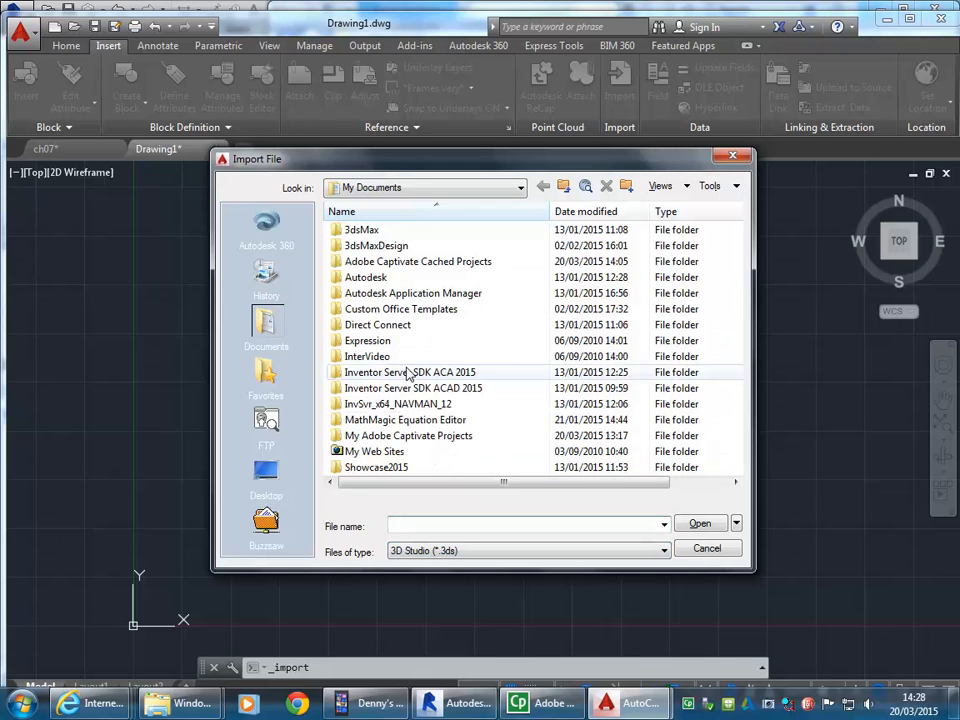
Step: Browse to the 2015 2P CAD2 folder on the Student_Share_PC (V:) drive for the import
click(452, 189)
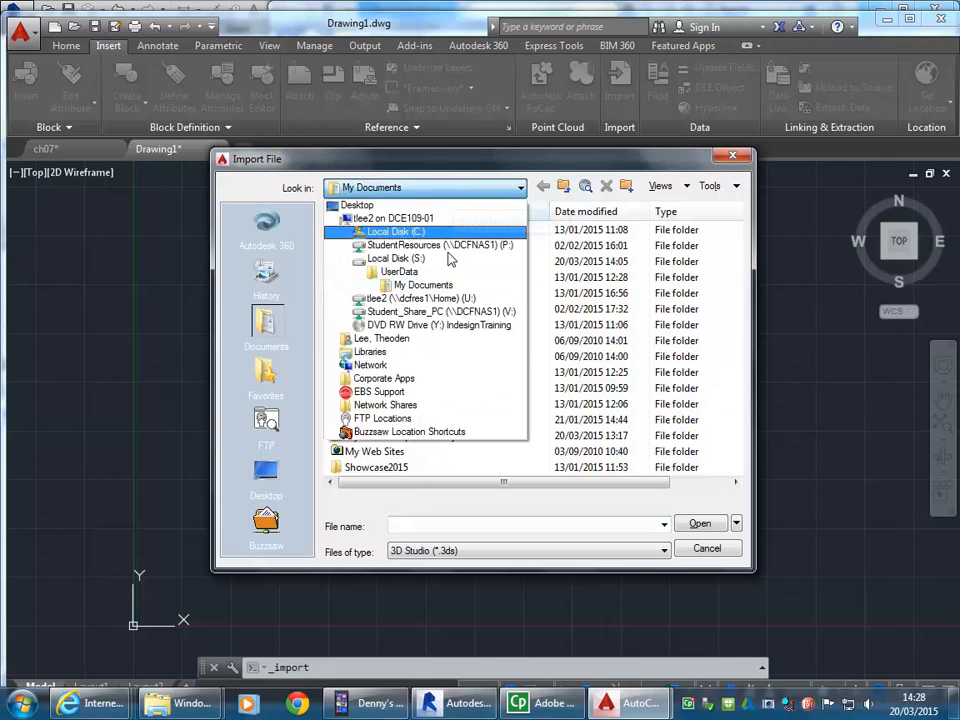
click(440, 311)
scroll(370, 348, down, 4)
scroll(370, 348, down, 18)
scroll(368, 348, down, 10)
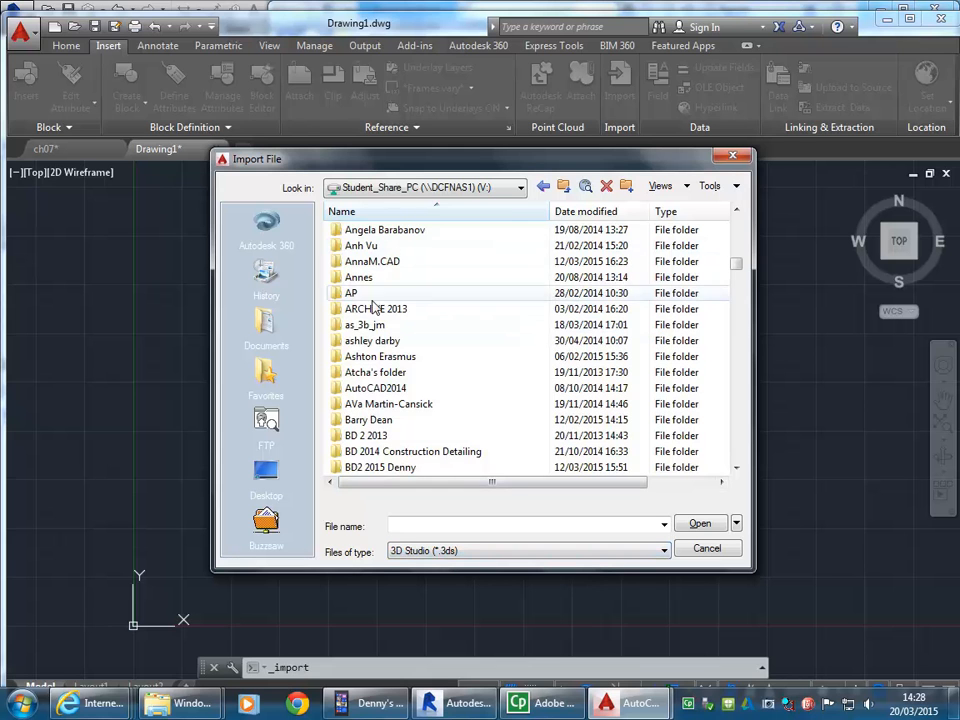
scroll(372, 308, up, 3)
scroll(372, 308, up, 15)
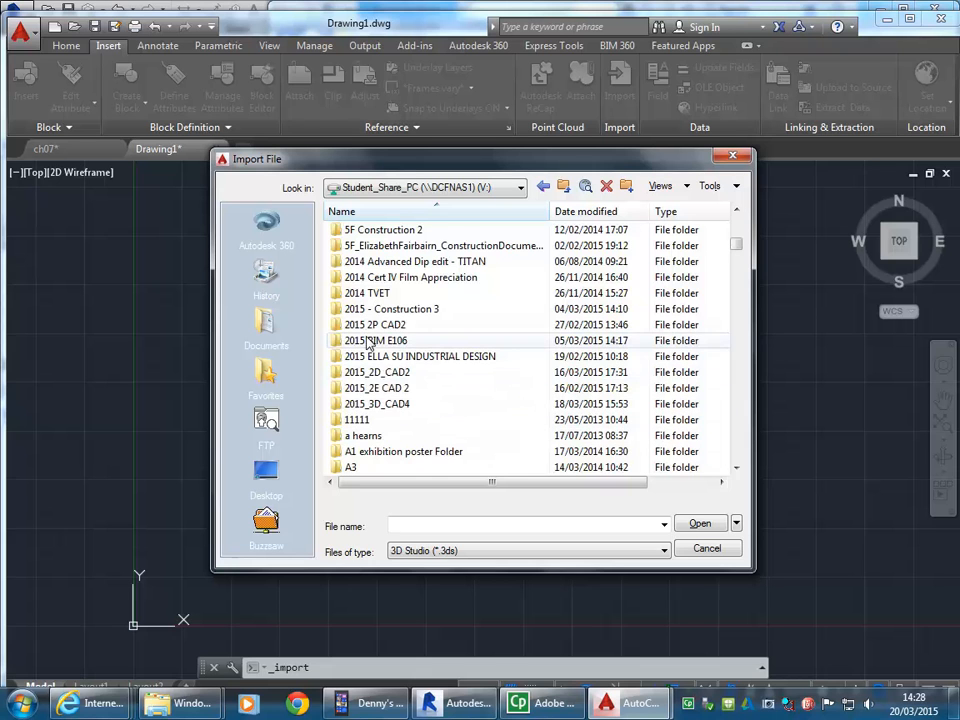
click(378, 328)
double_click(395, 330)
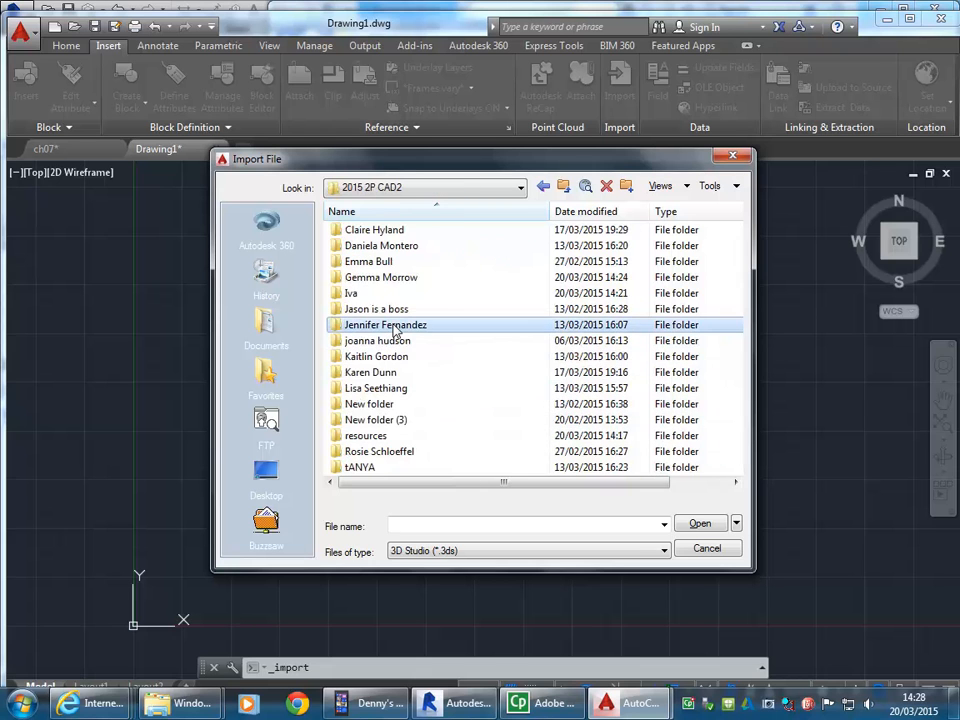
Step: Choose Armchair N230215.3DS from the cde6570d5f4cbafd995c3890face00db folder inside resources as the file to import
scroll(392, 364, right, 2)
double_click(345, 436)
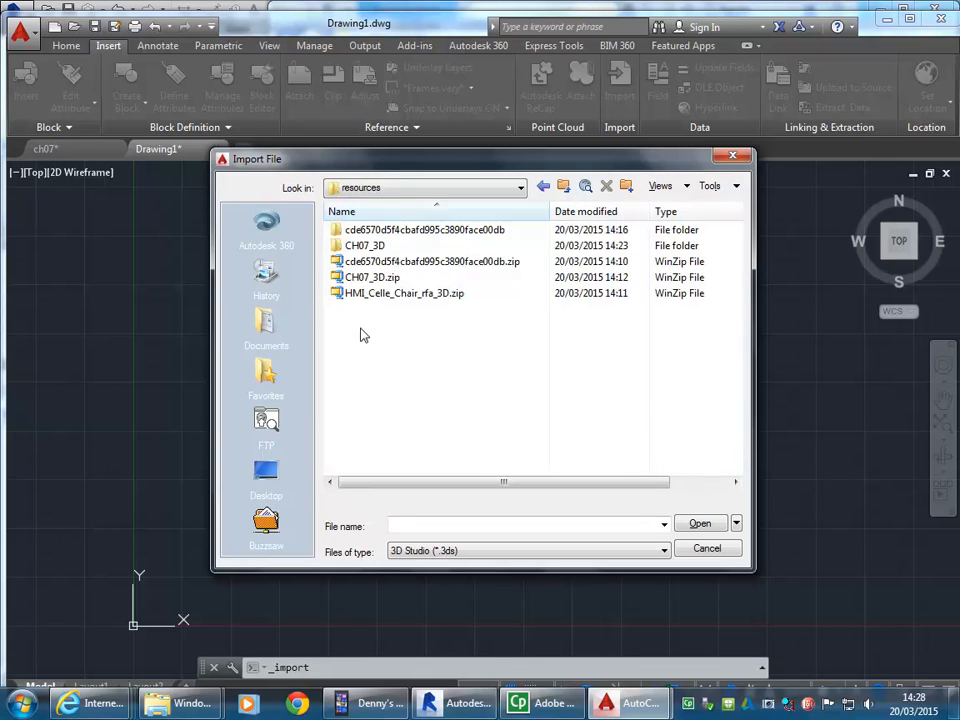
double_click(373, 230)
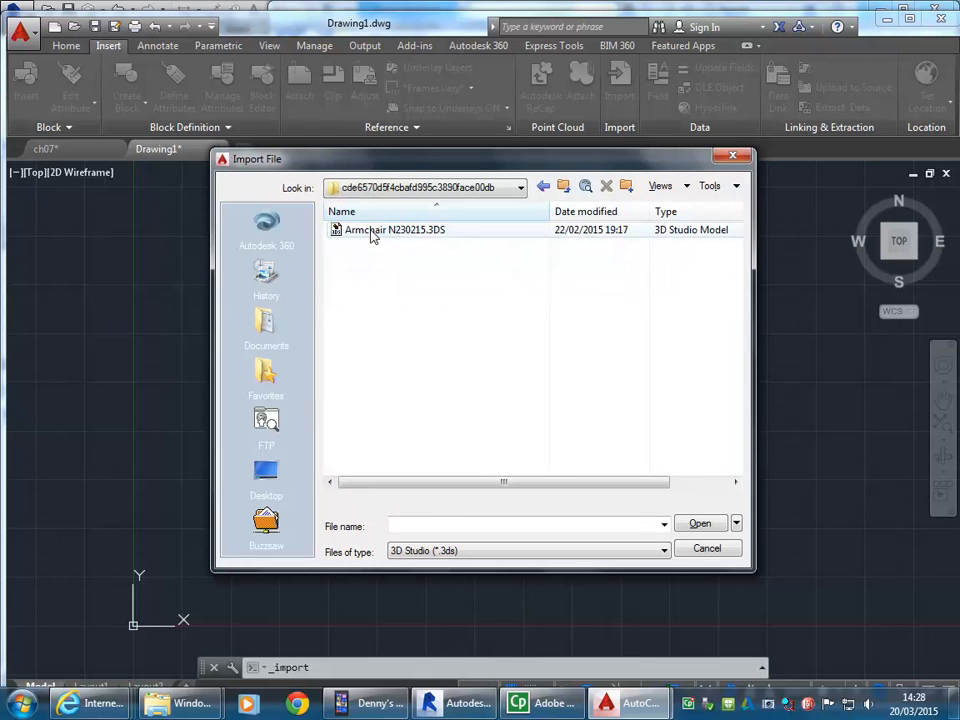
click(372, 232)
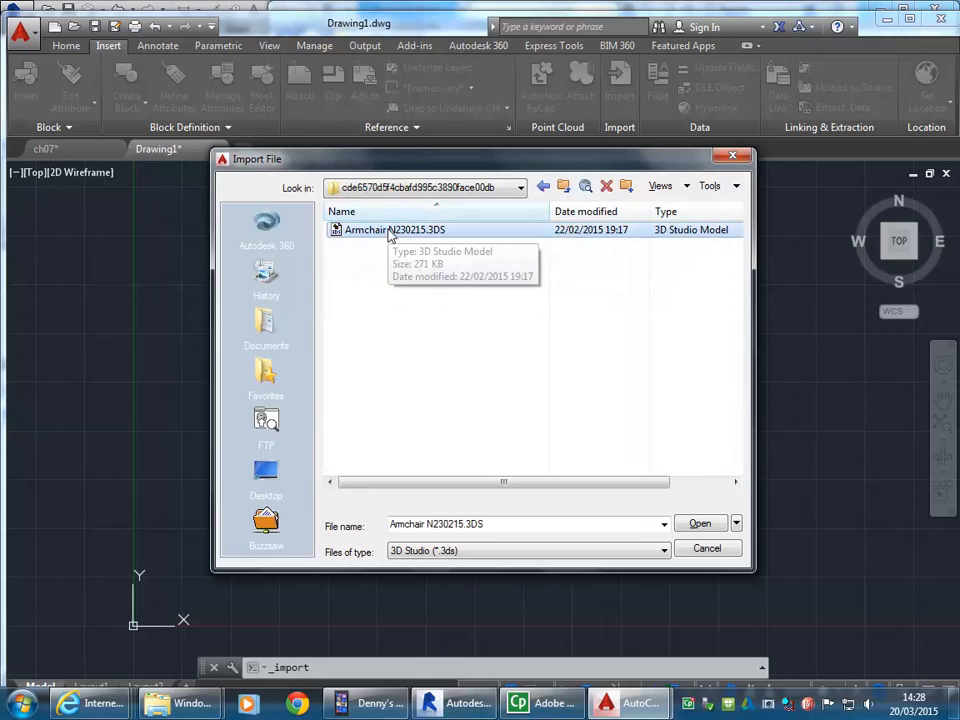
click(717, 525)
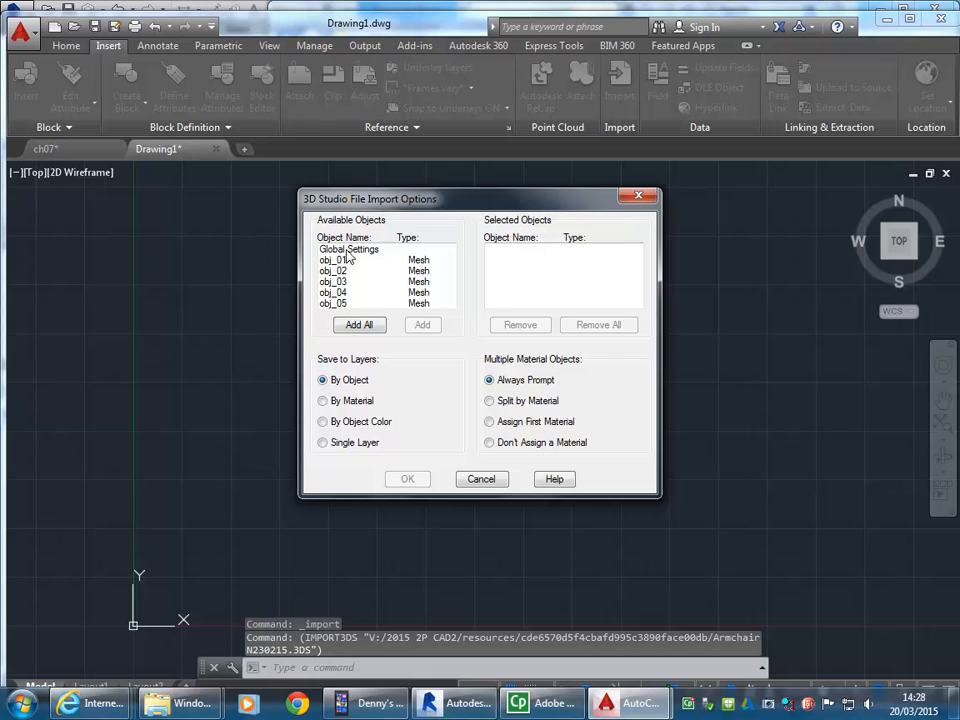
Step: Add all available objects to the 3D Studio import selection and run the import with layers saved by object
drag(336, 261, 335, 356)
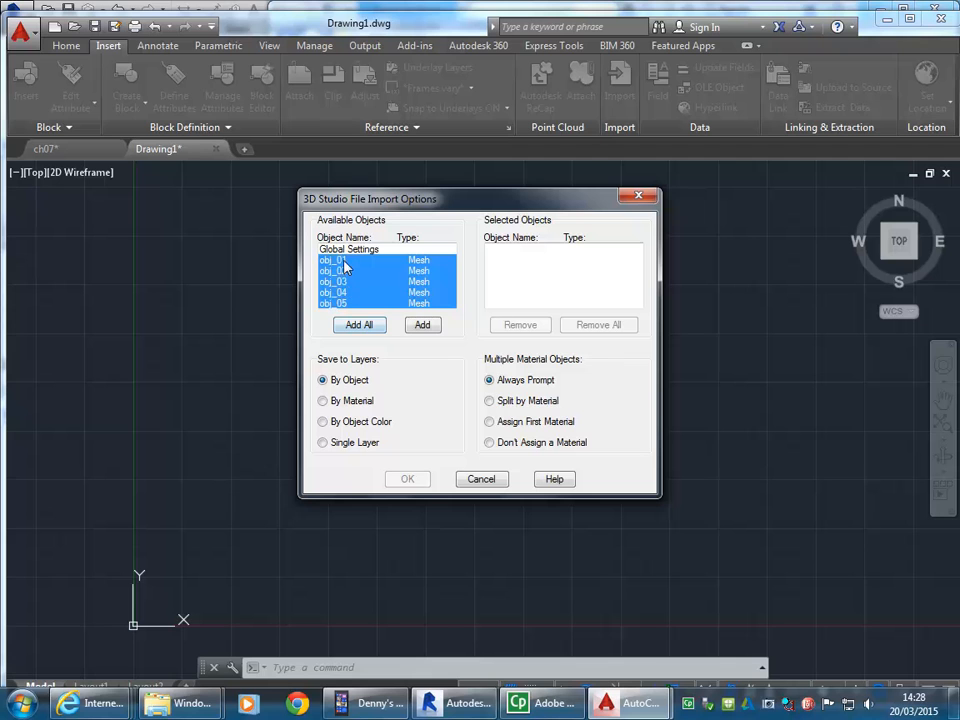
click(358, 326)
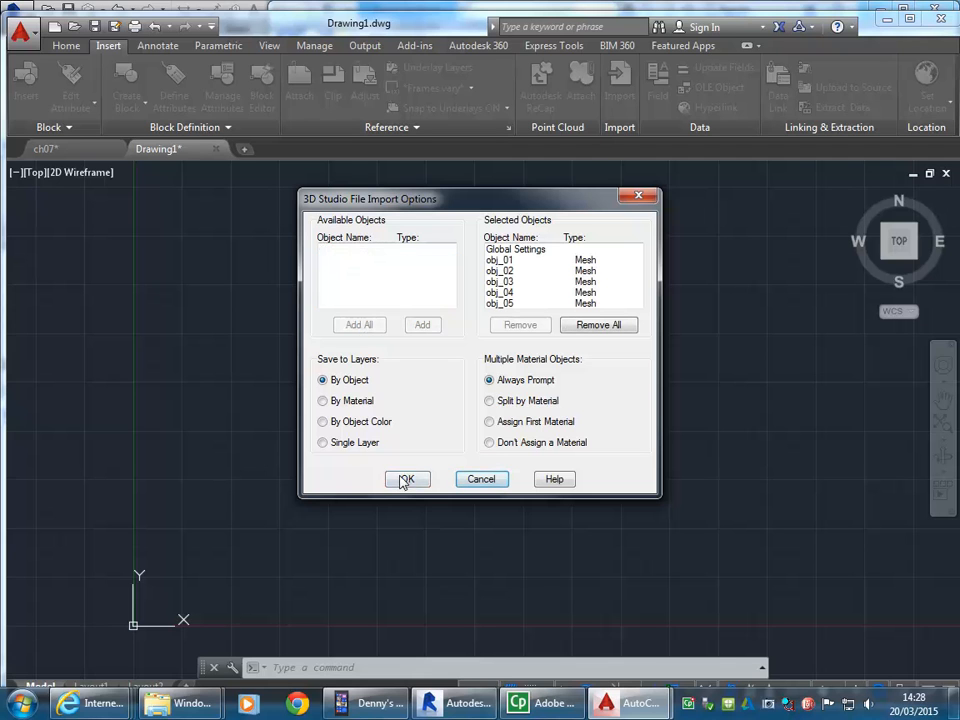
click(407, 480)
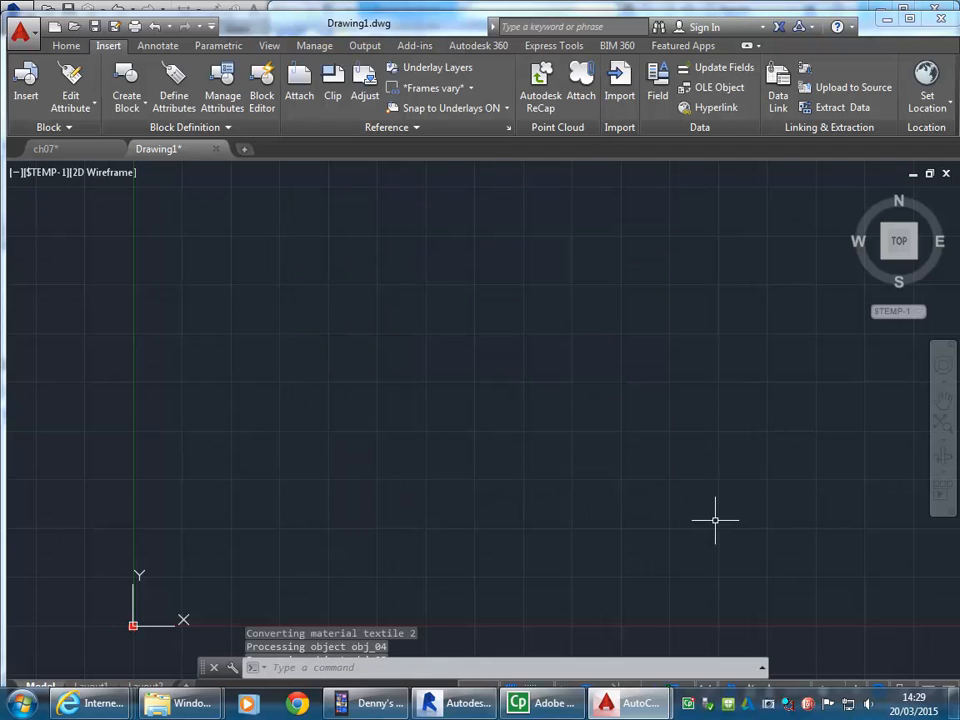
Step: Examine the imported armchair meshes in plan and from an angled 3D view
middle_drag(242, 506, 403, 377)
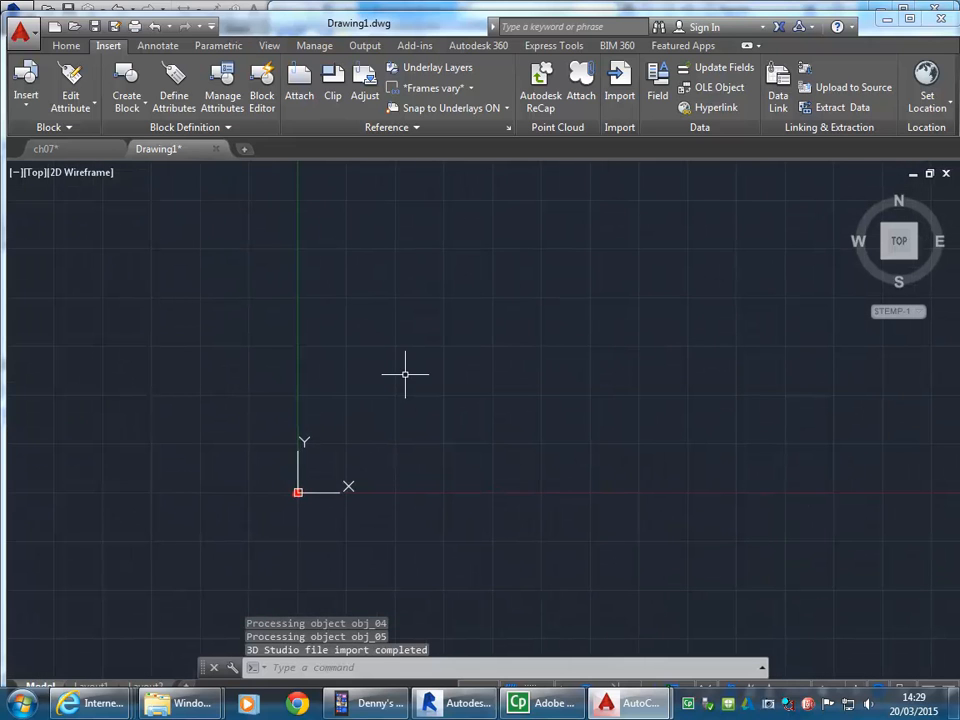
scroll(286, 537, up, 5)
middle_drag(326, 335, 314, 541)
middle_drag(400, 271, 390, 345)
scroll(381, 381, up, 7)
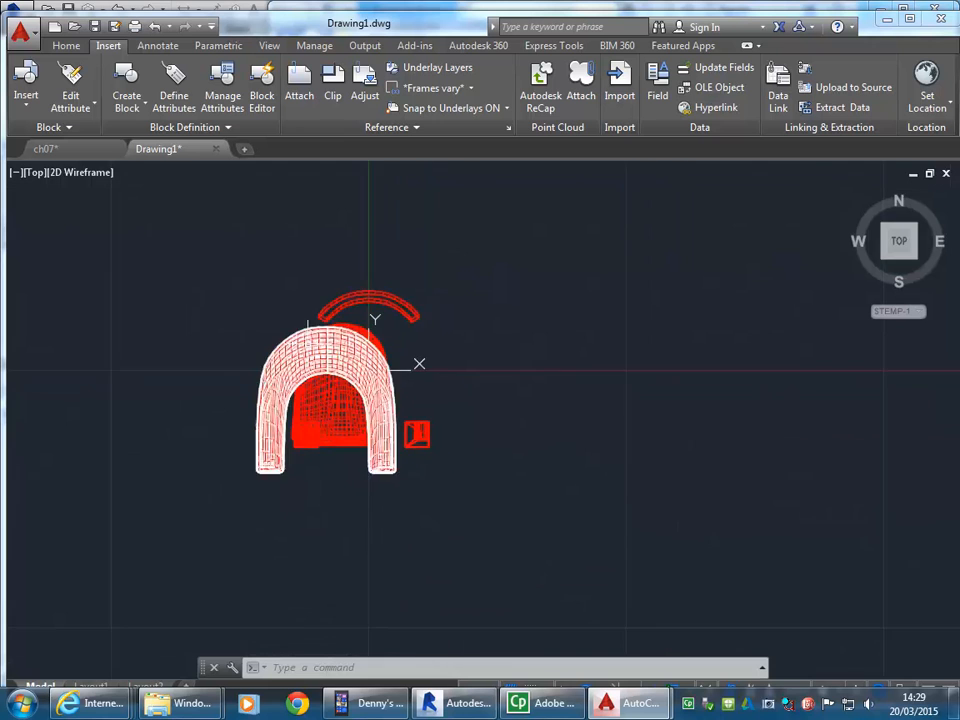
scroll(308, 351, down, 4)
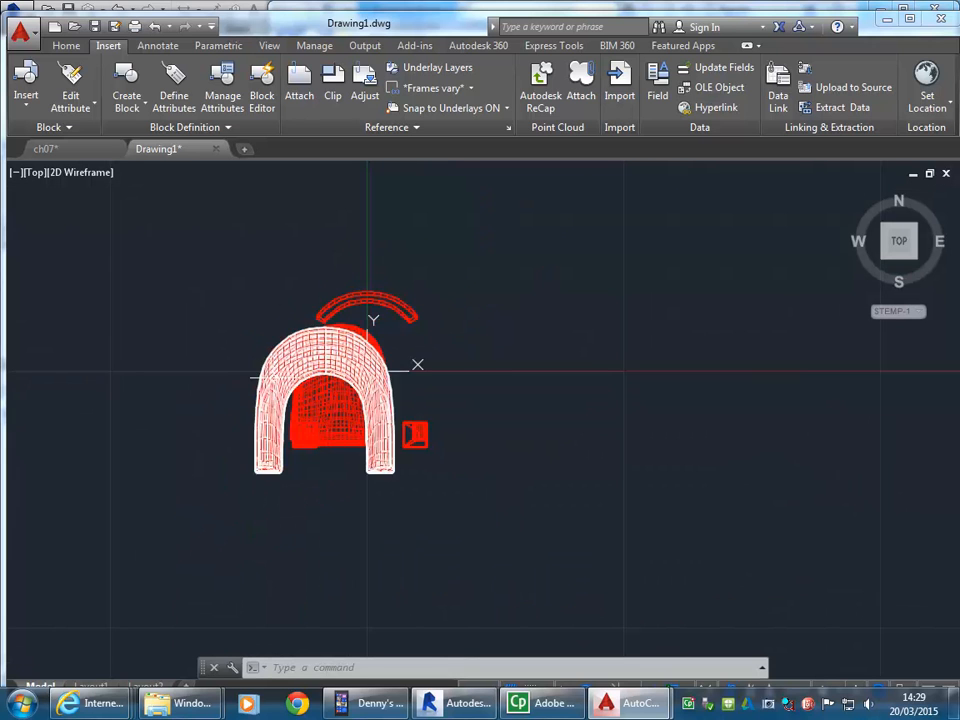
shift+middle_drag(410, 298, 414, 276)
shift+middle_drag(317, 402, 456, 380)
scroll(456, 380, up, 1)
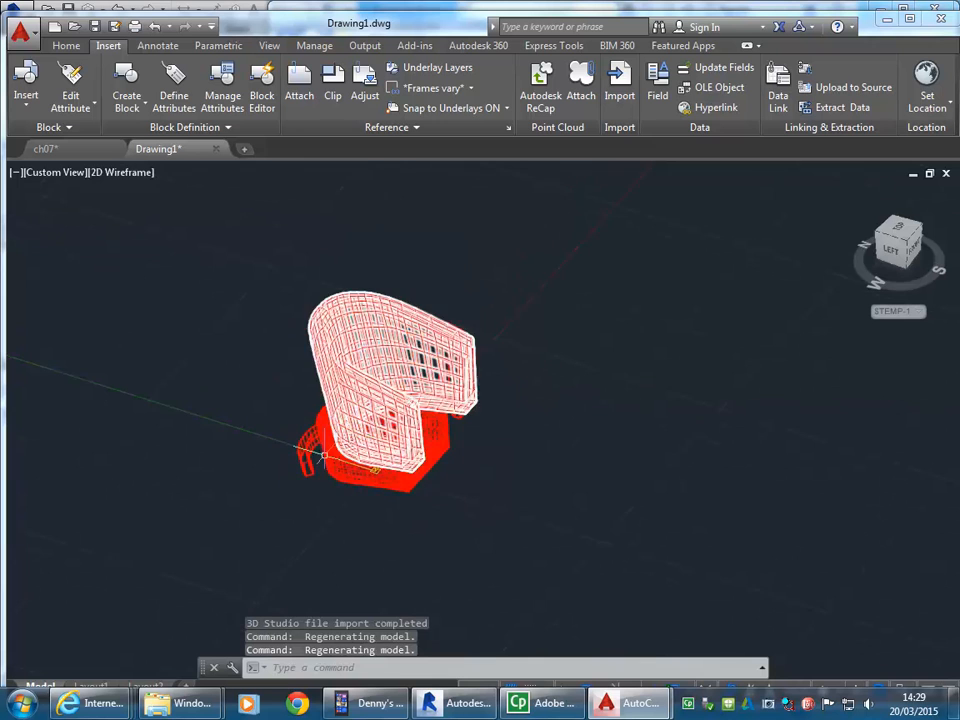
middle_drag(309, 524, 359, 530)
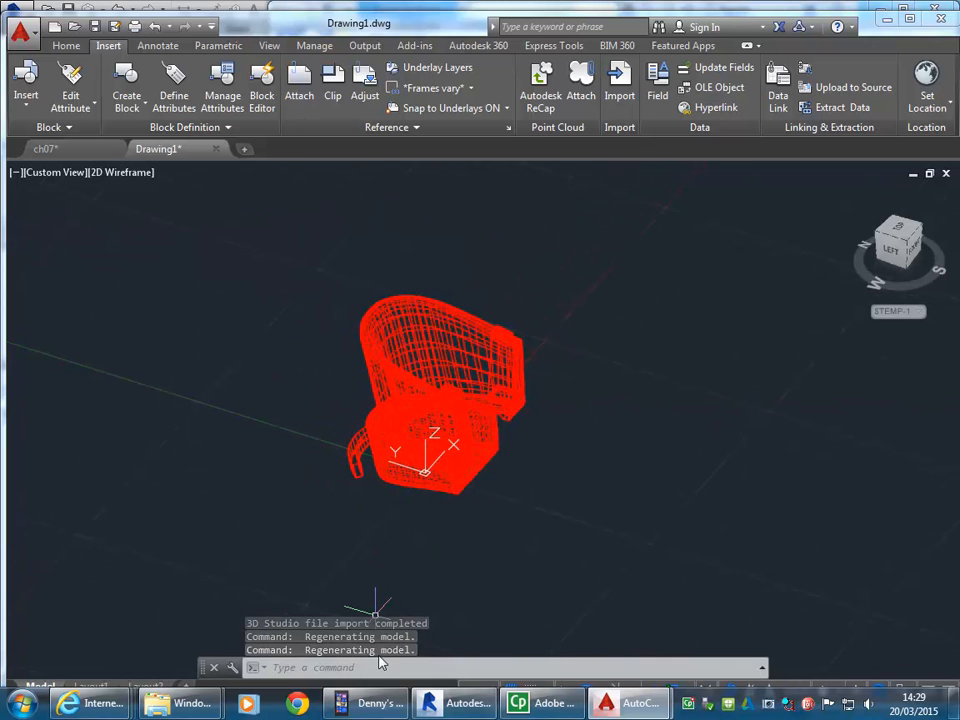
Step: Switch to Archive3D in Internet Explorer and open the tan swivel armchair's page from the Chairs, Tables, Sofas category
mouse_move(80, 706)
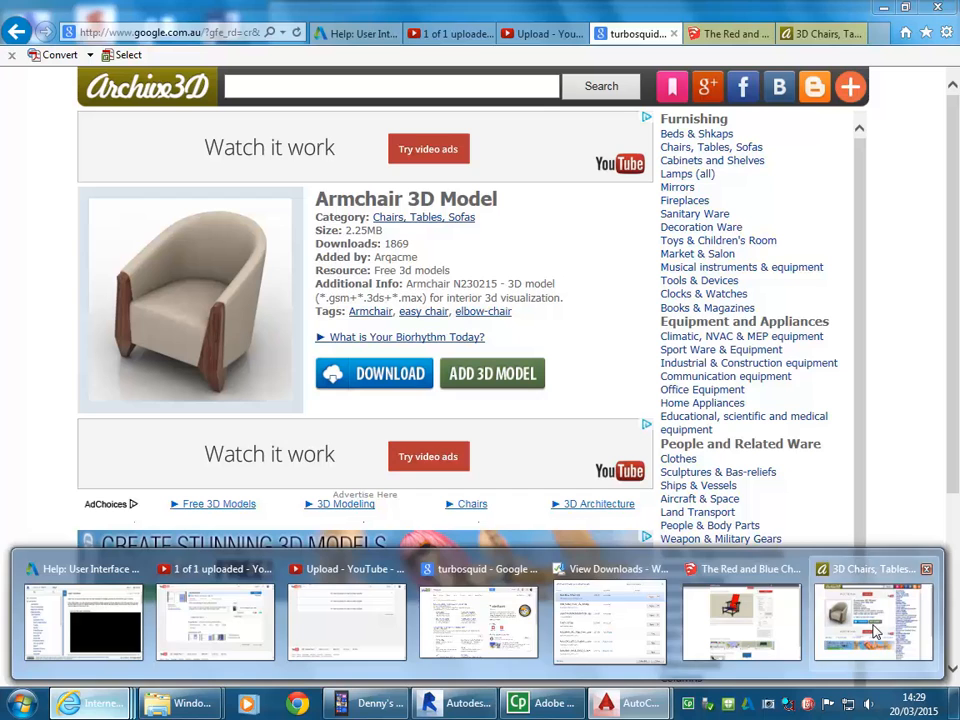
click(875, 632)
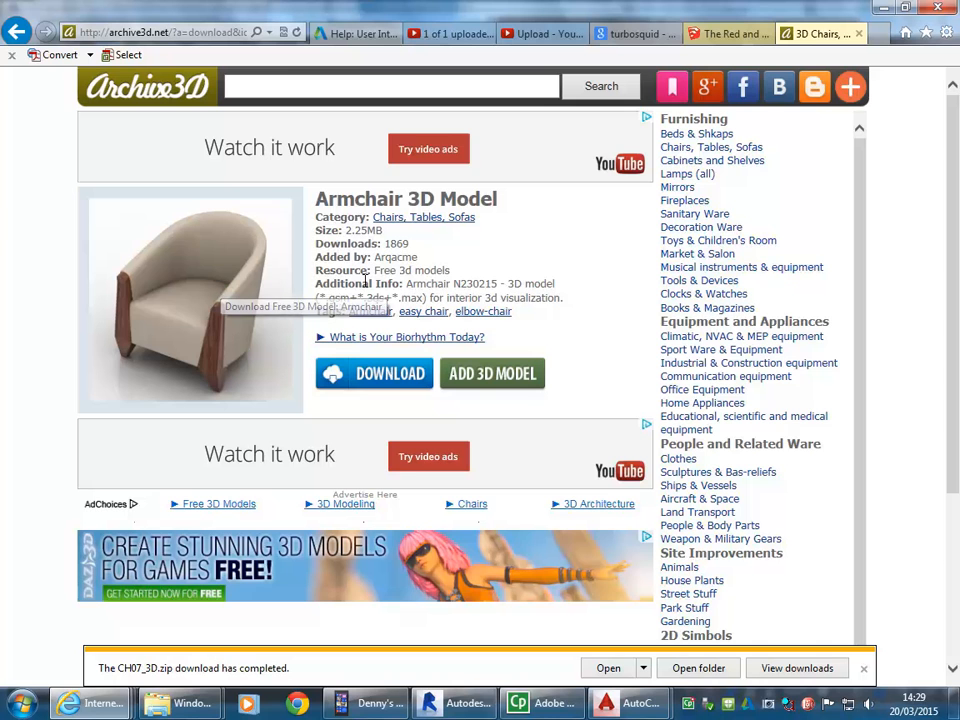
click(702, 148)
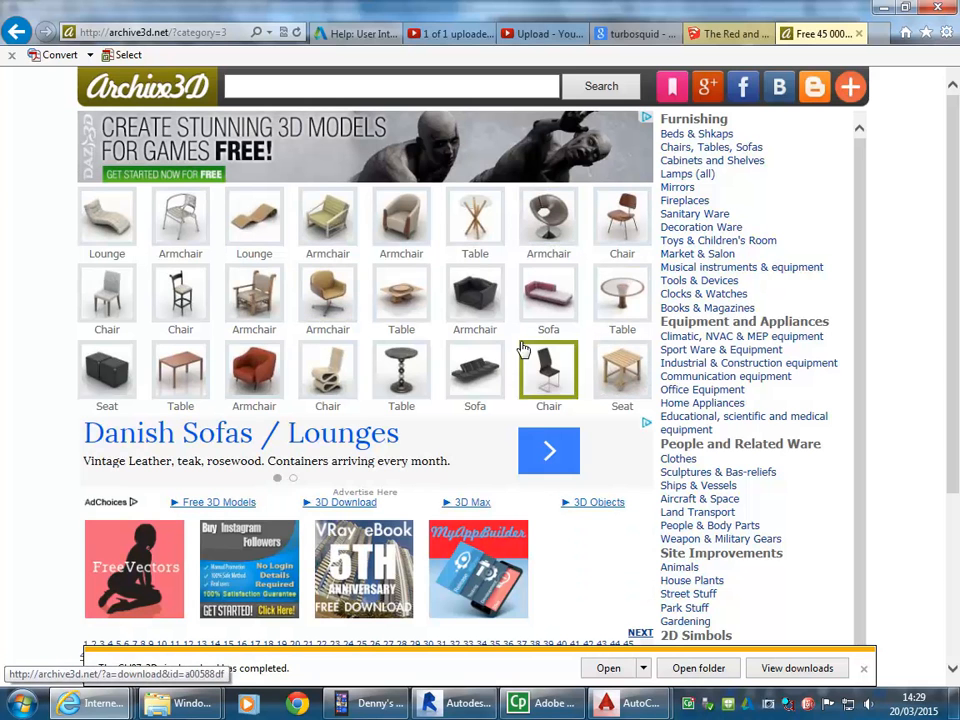
click(330, 292)
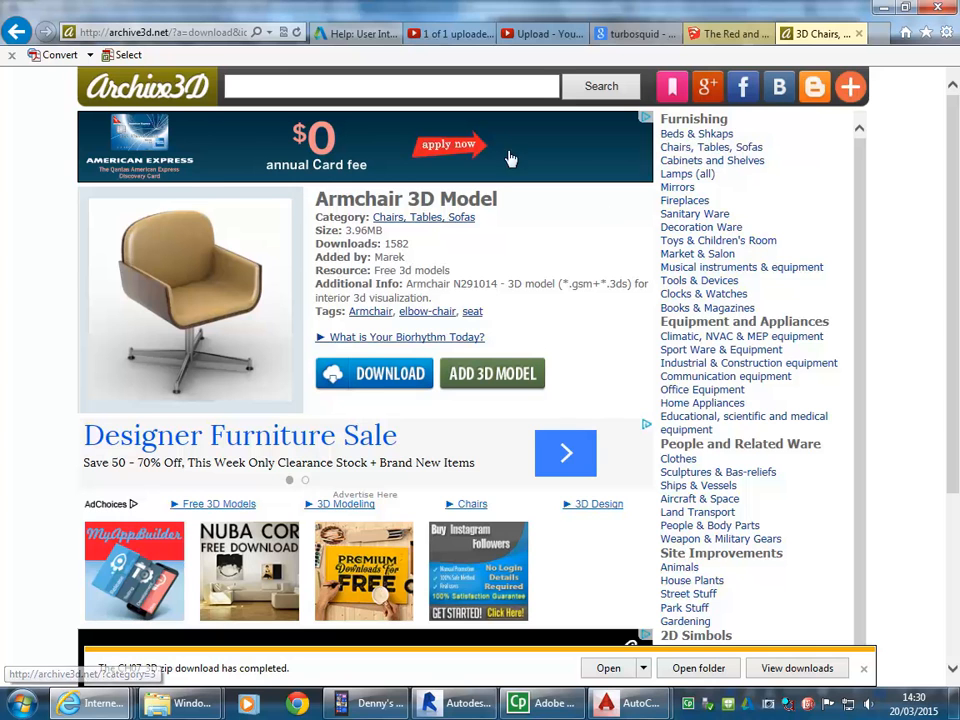
Step: Download the Armchair N291014 model, accept the download terms, and save the zip file in the resources folder
click(365, 384)
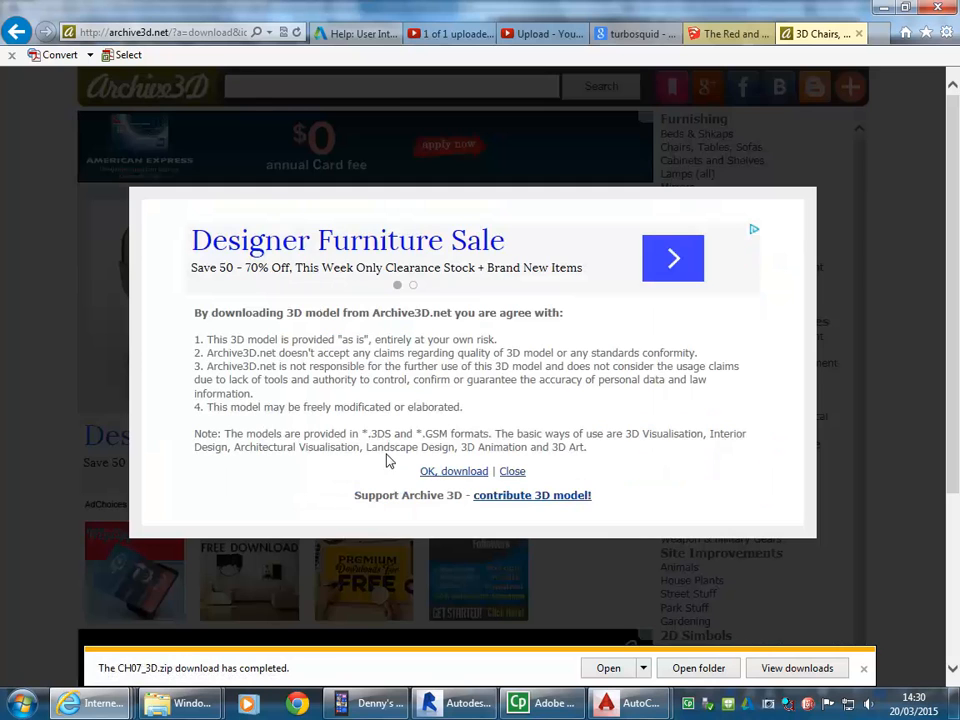
click(452, 473)
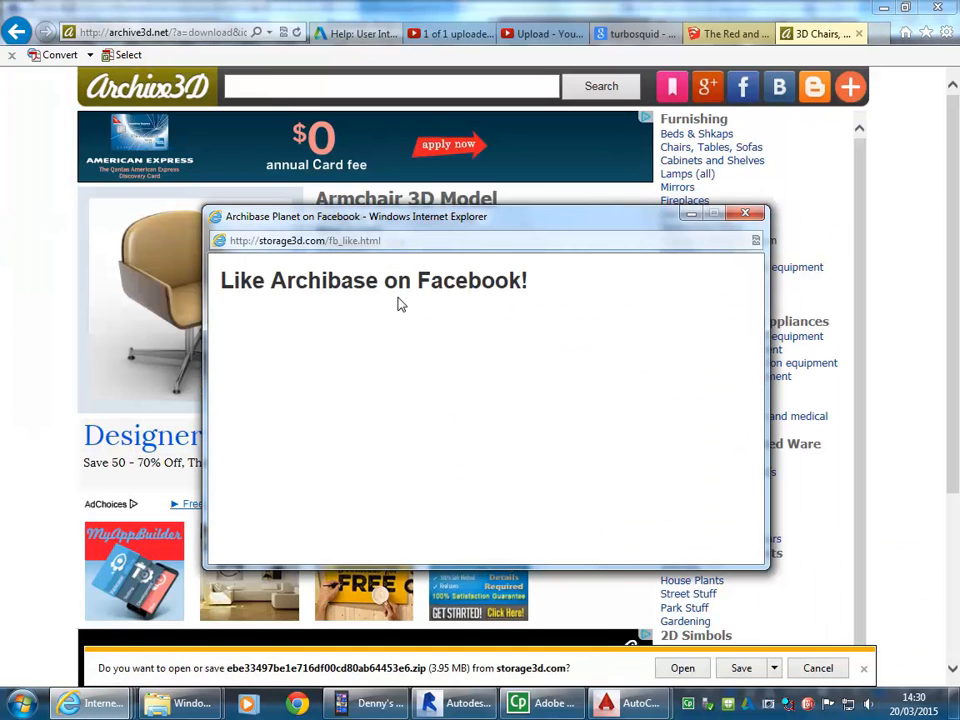
click(745, 216)
click(774, 668)
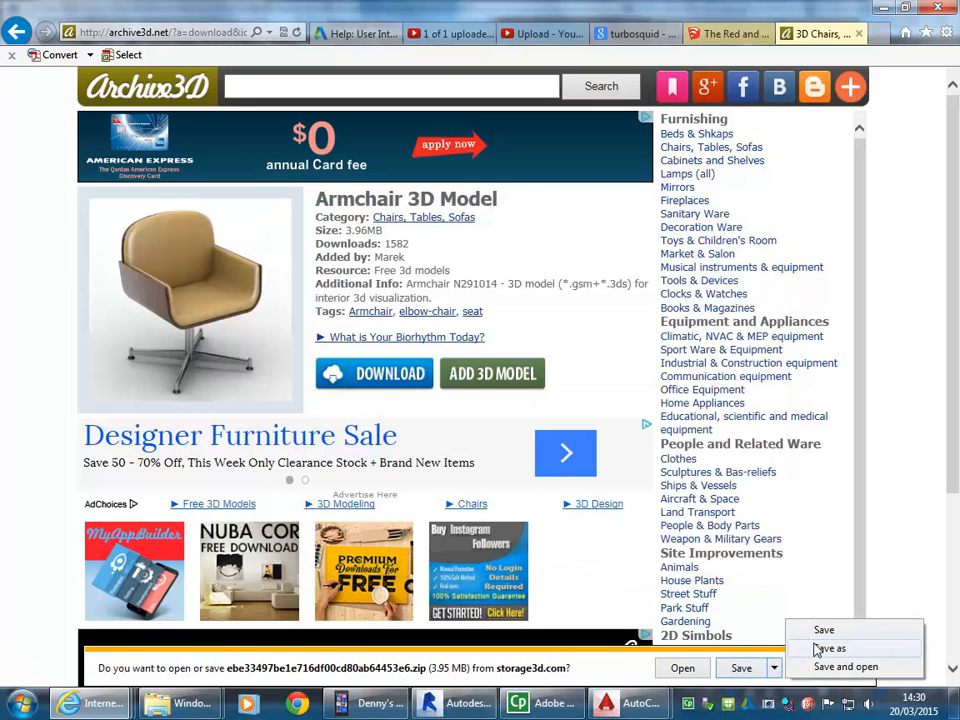
click(818, 649)
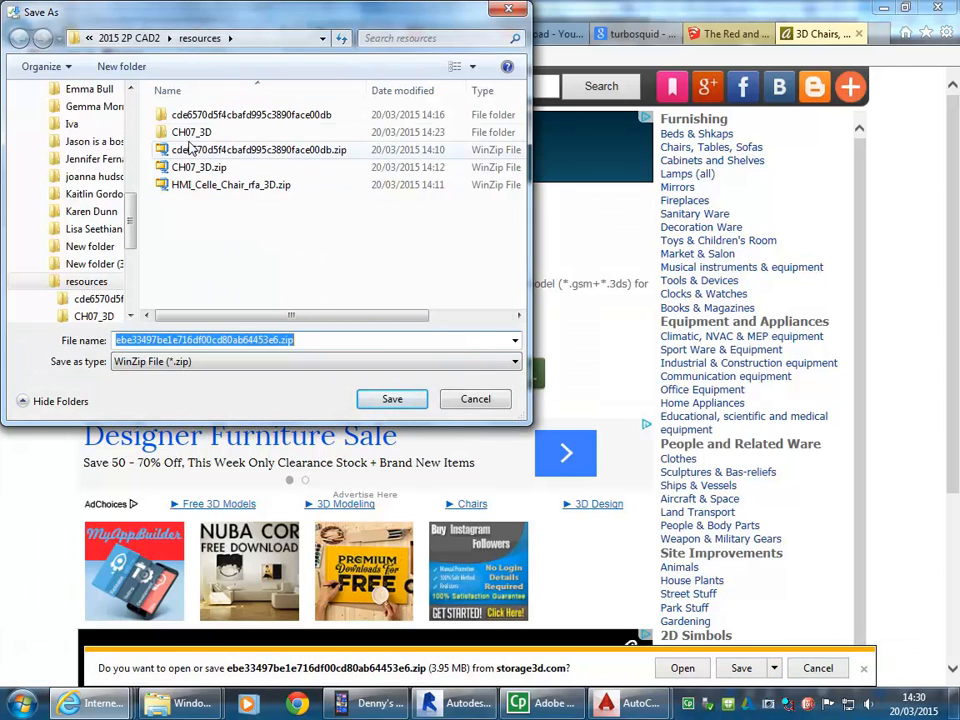
click(392, 399)
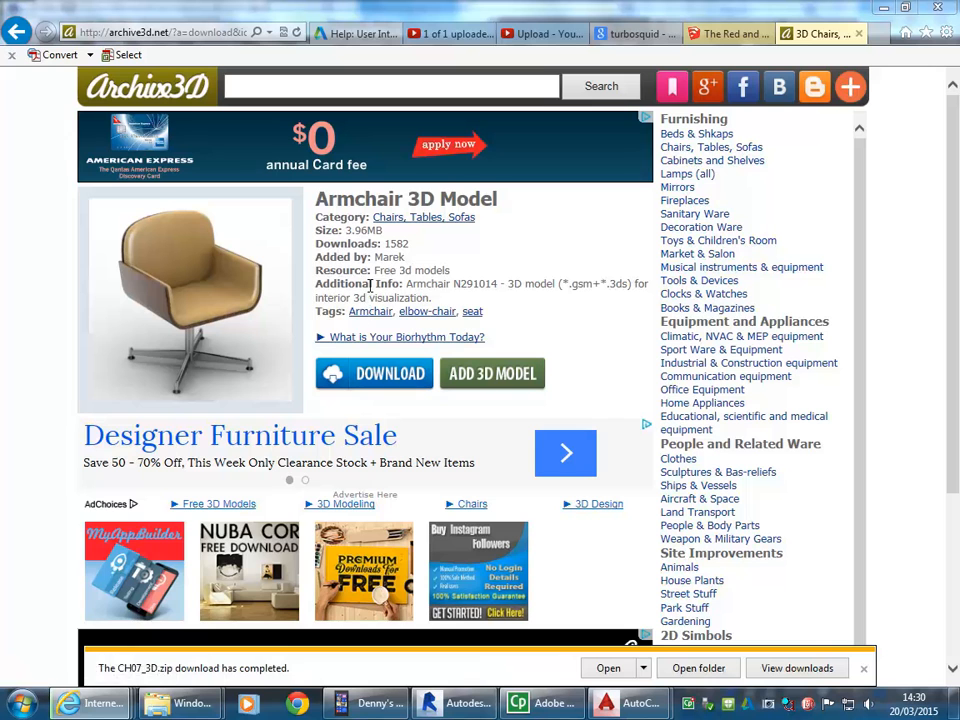
Step: Switch to Windows Explorer and check the resources folder in 2015 2P CAD2 on the Student_Share_PC (V:) drive for the downloaded zip
mouse_move(180, 703)
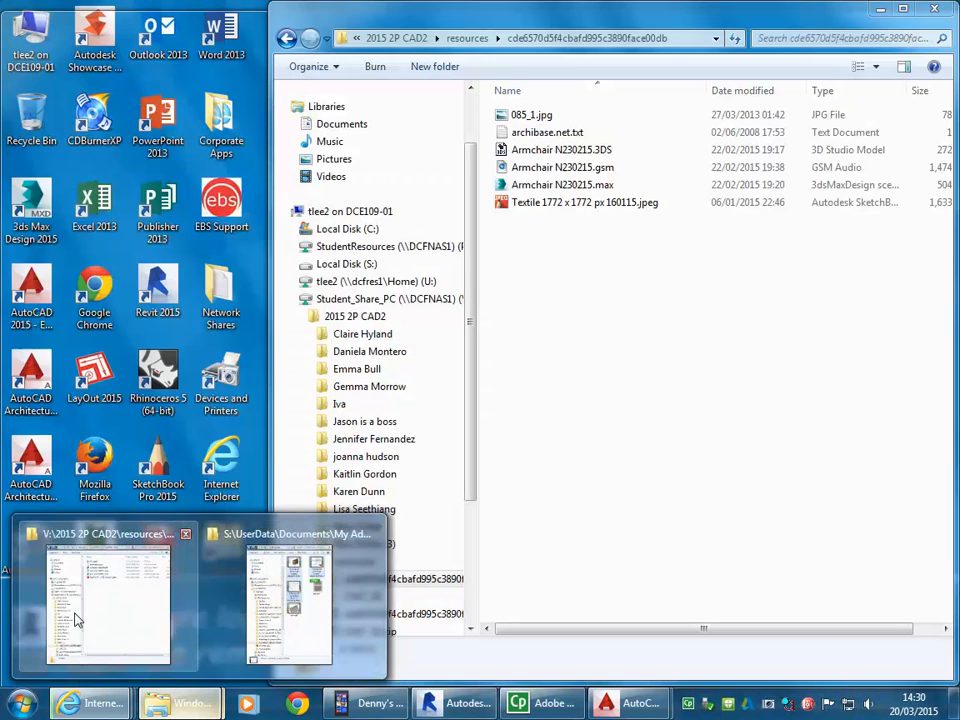
click(75, 620)
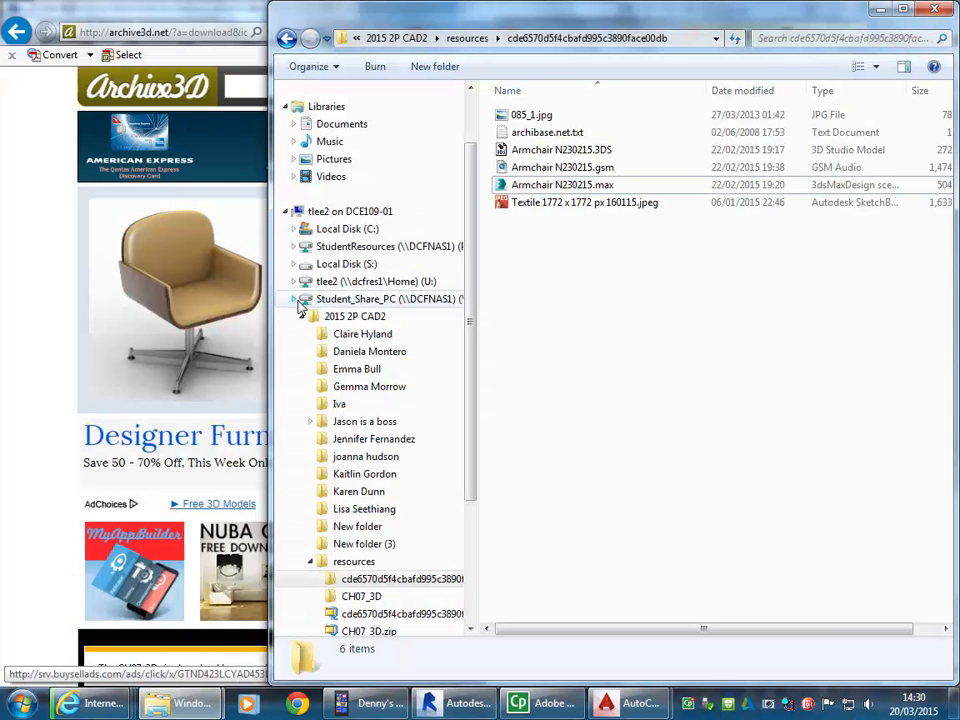
click(295, 300)
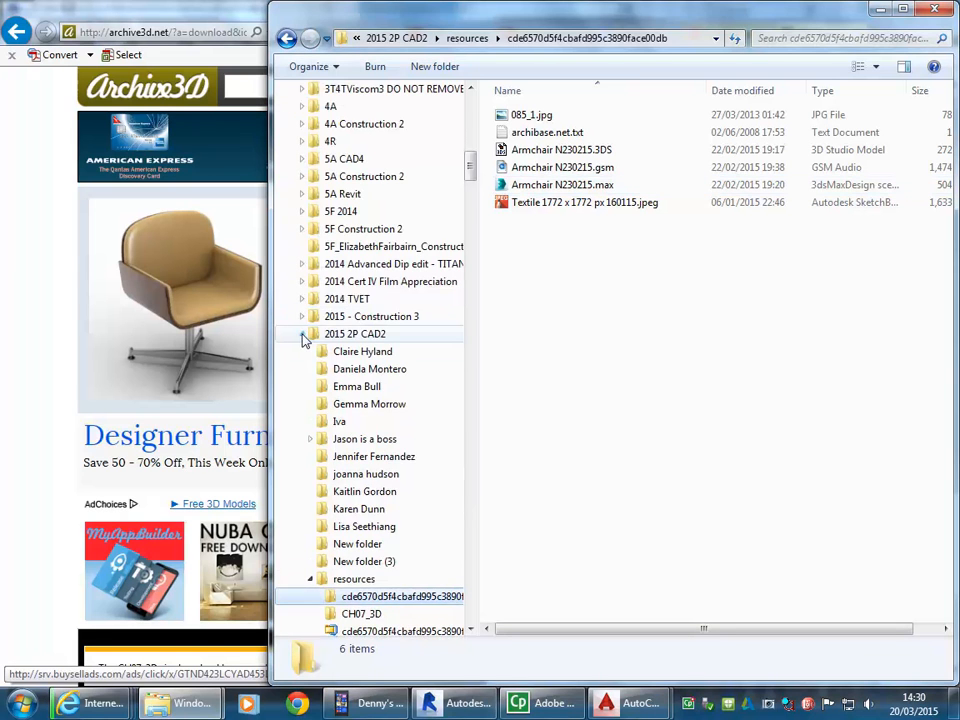
drag(471, 180, 470, 126)
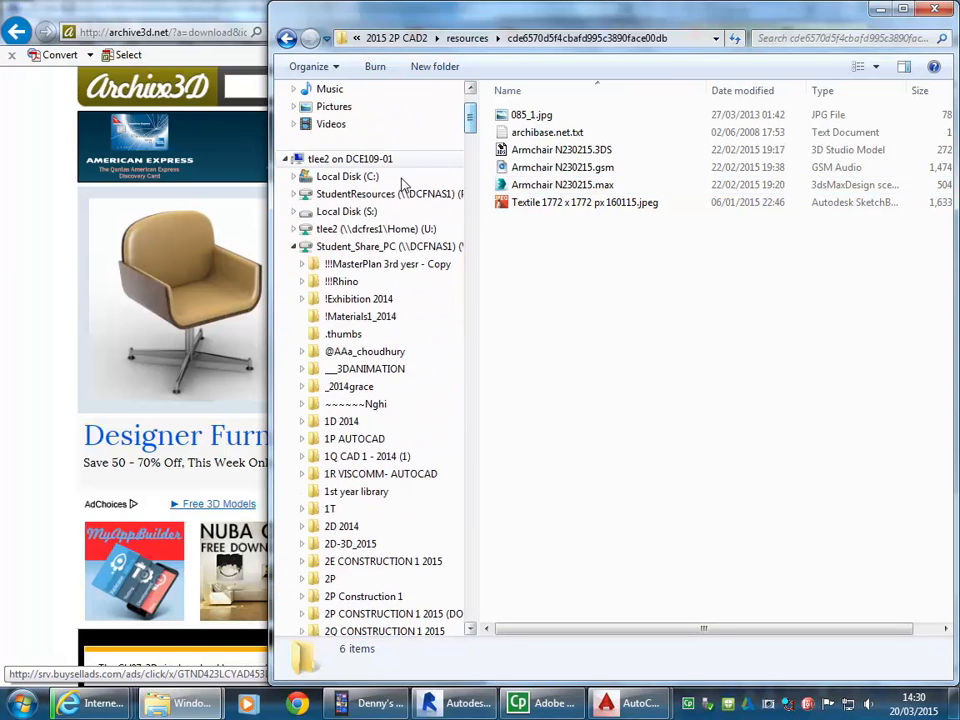
click(360, 562)
scroll(335, 485, down, 12)
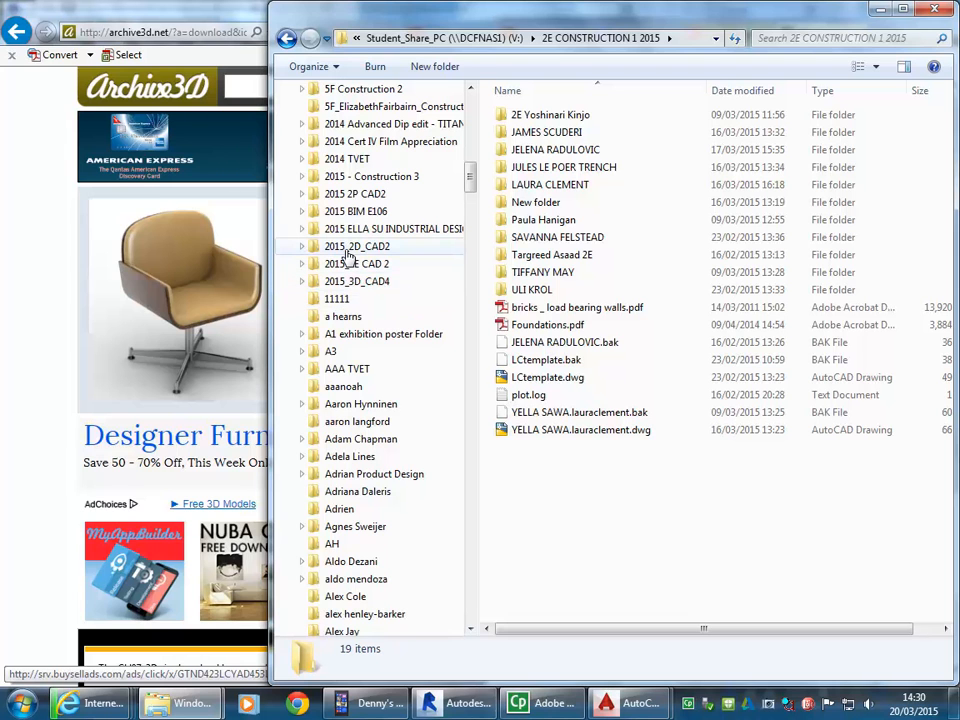
click(352, 194)
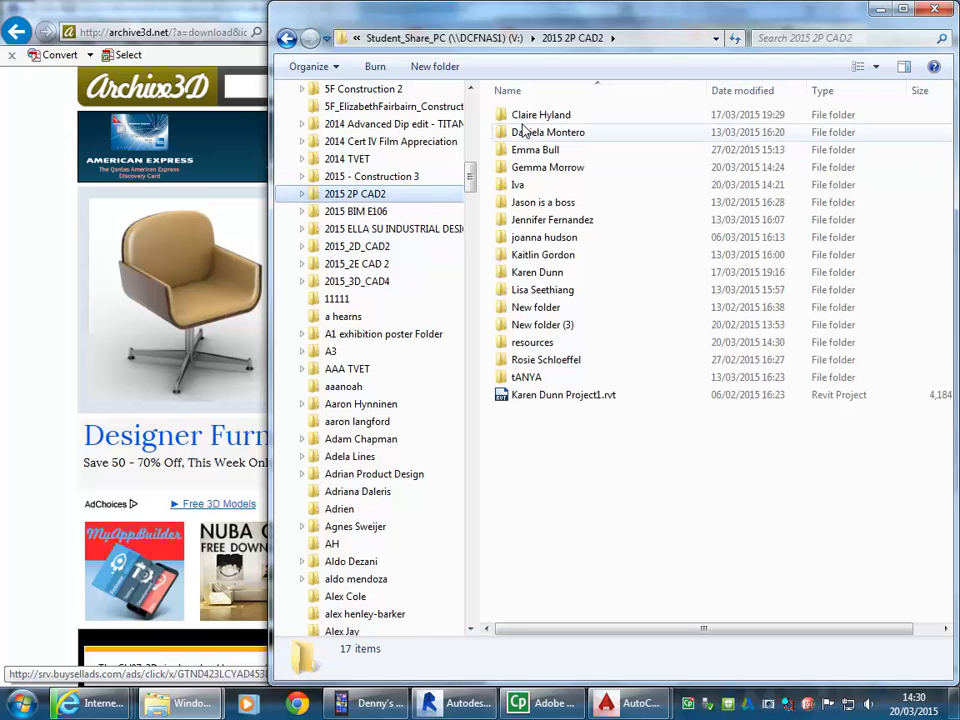
double_click(523, 342)
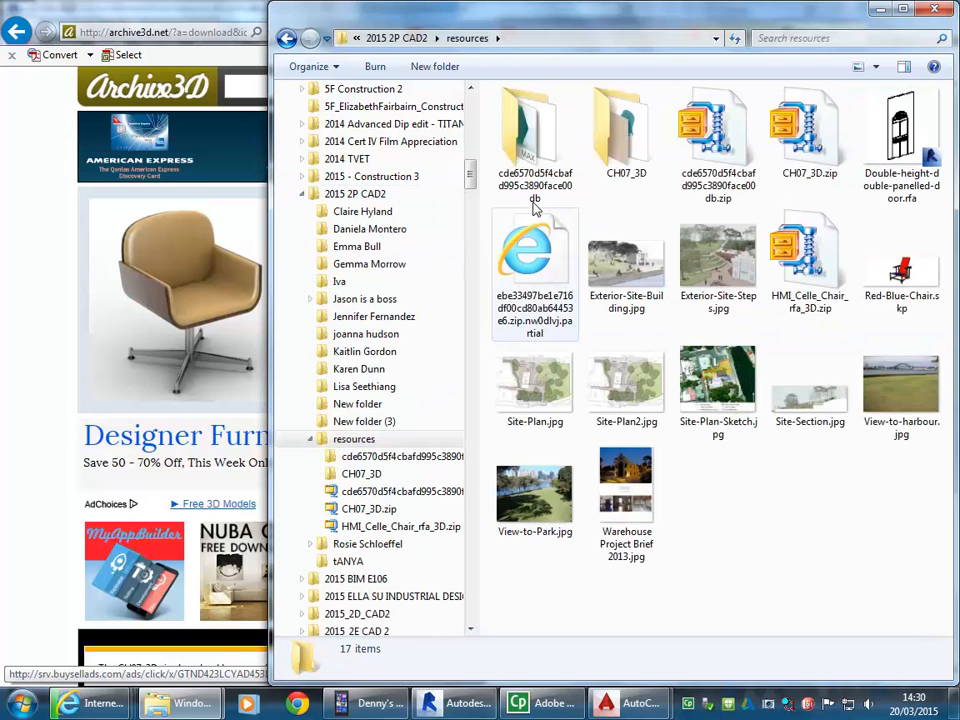
click(718, 145)
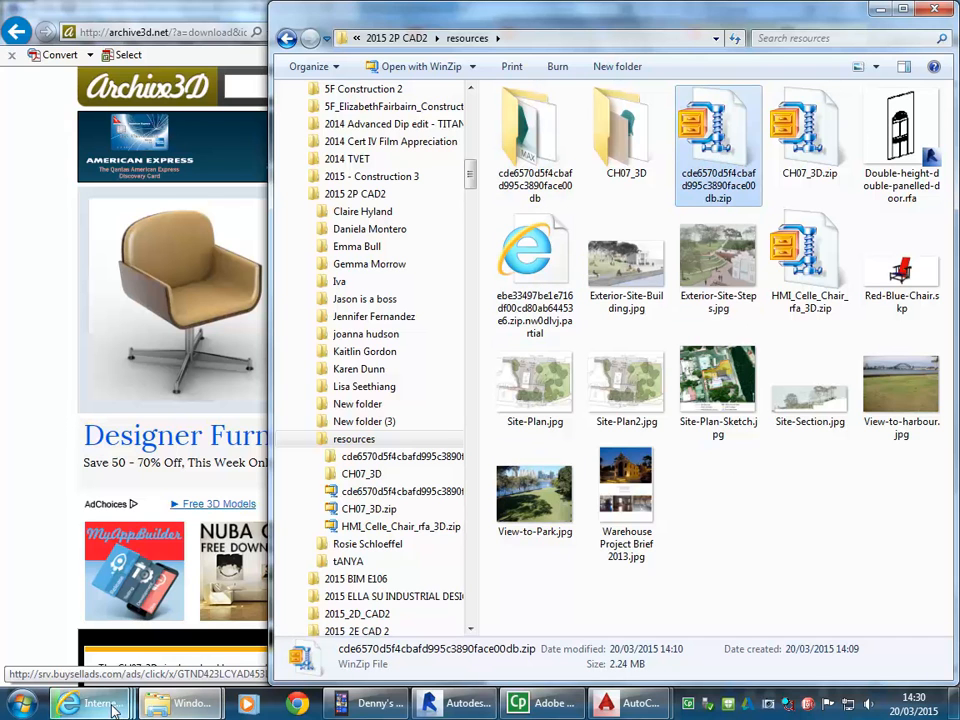
Step: Return to Internet Explorer and view the download list to check the armchair zip's progress
mouse_move(97, 705)
click(865, 620)
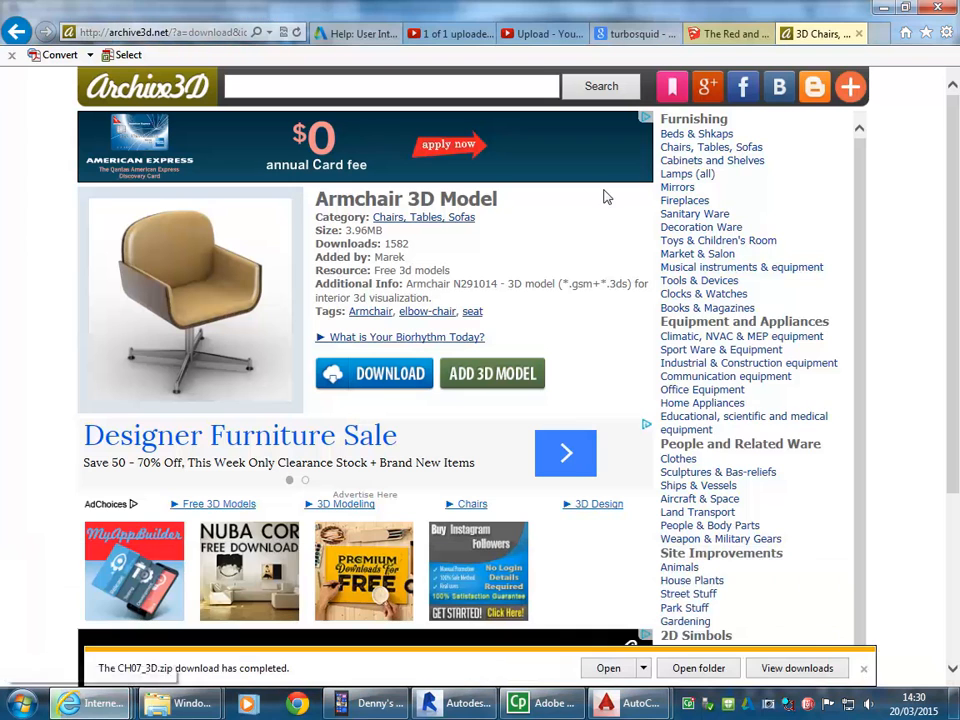
click(946, 32)
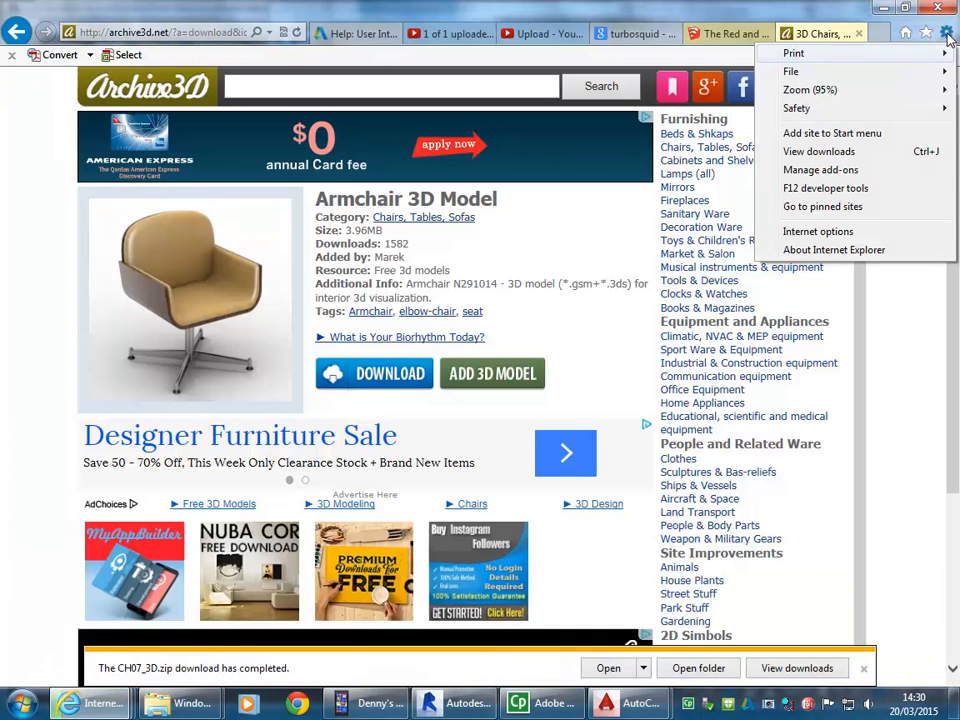
click(812, 151)
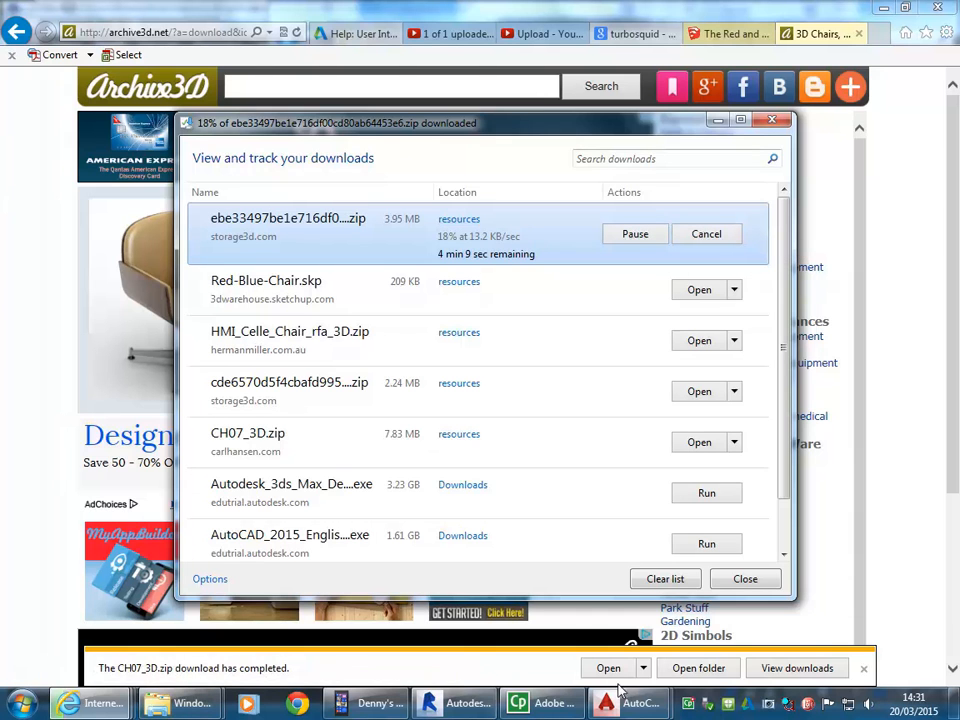
Step: Switch to Revit and open the Ground Floor plan of the FenwicksStone v3 project
mouse_move(631, 707)
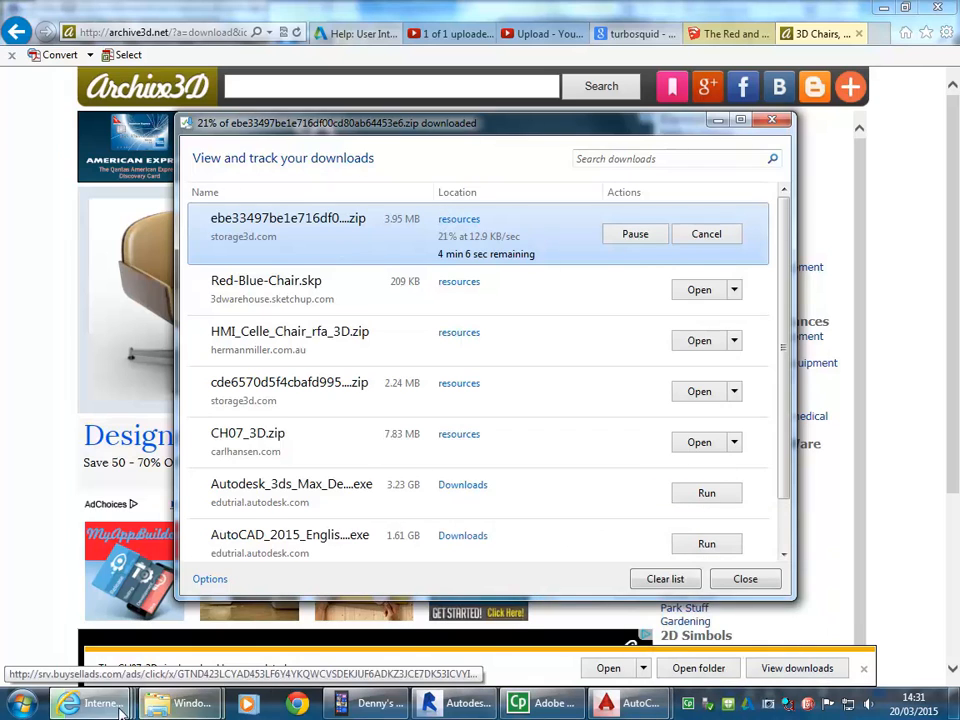
mouse_move(181, 708)
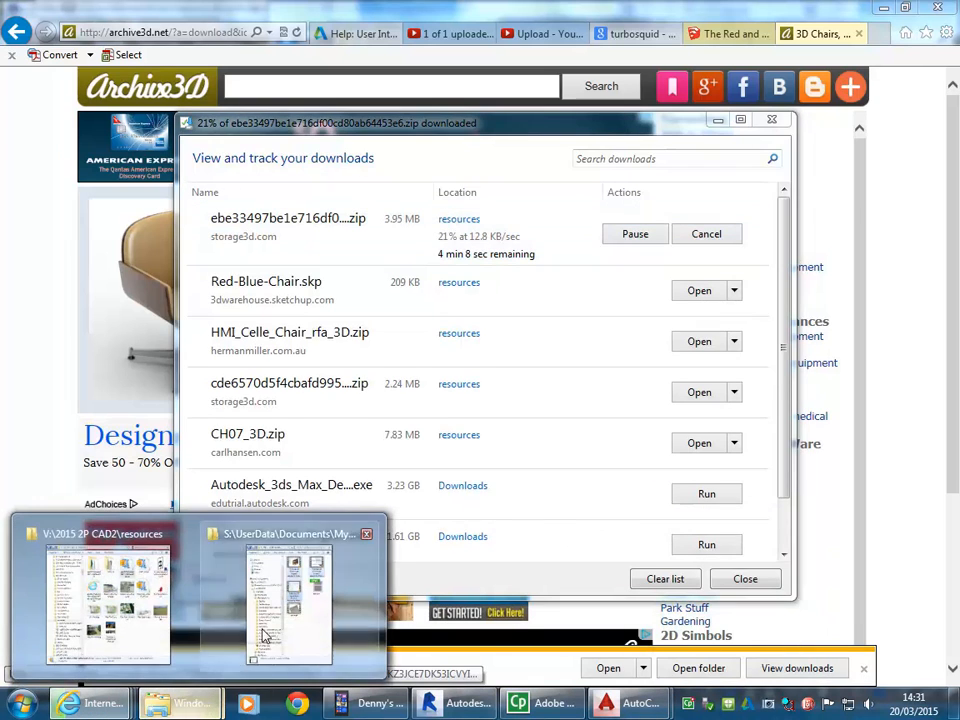
mouse_move(58, 630)
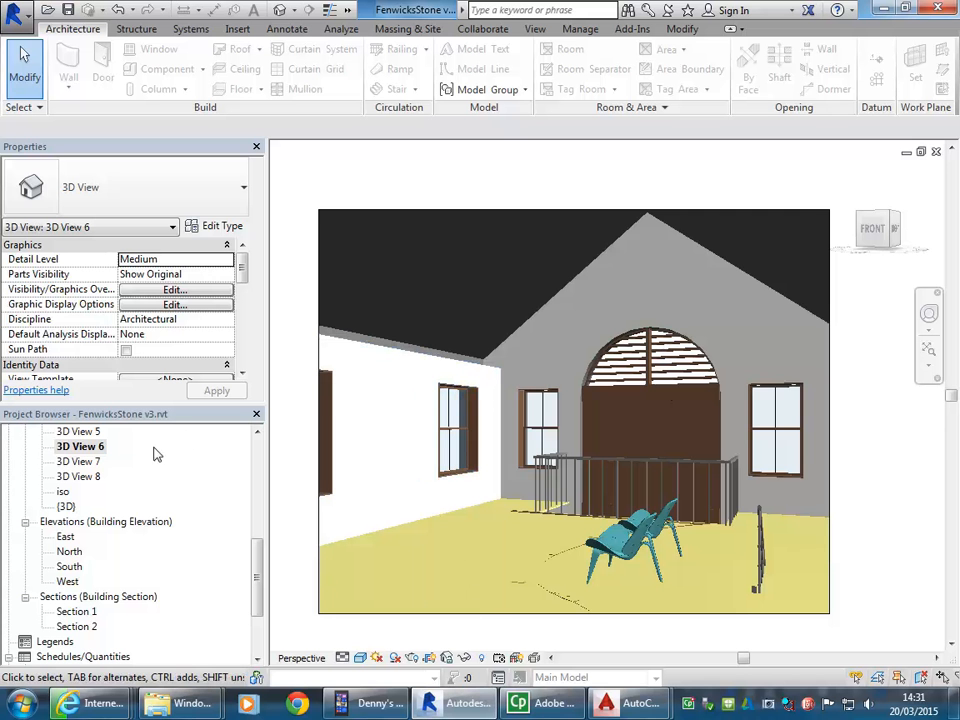
scroll(200, 450, up, 10)
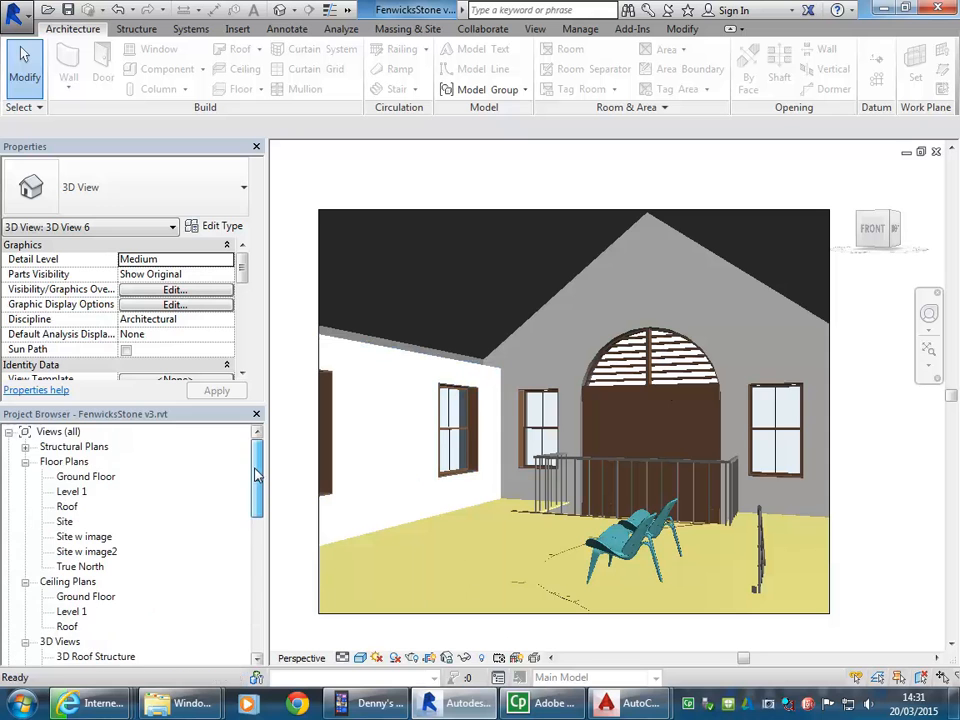
double_click(87, 478)
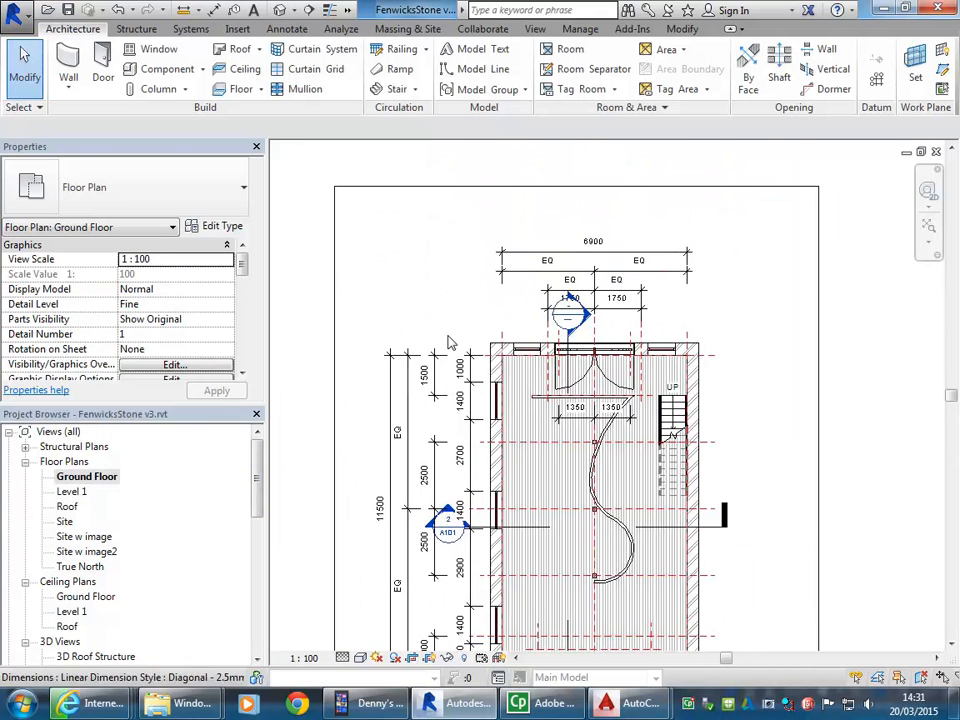
Step: Create a new family from the Metric Furniture.rft template
click(12, 14)
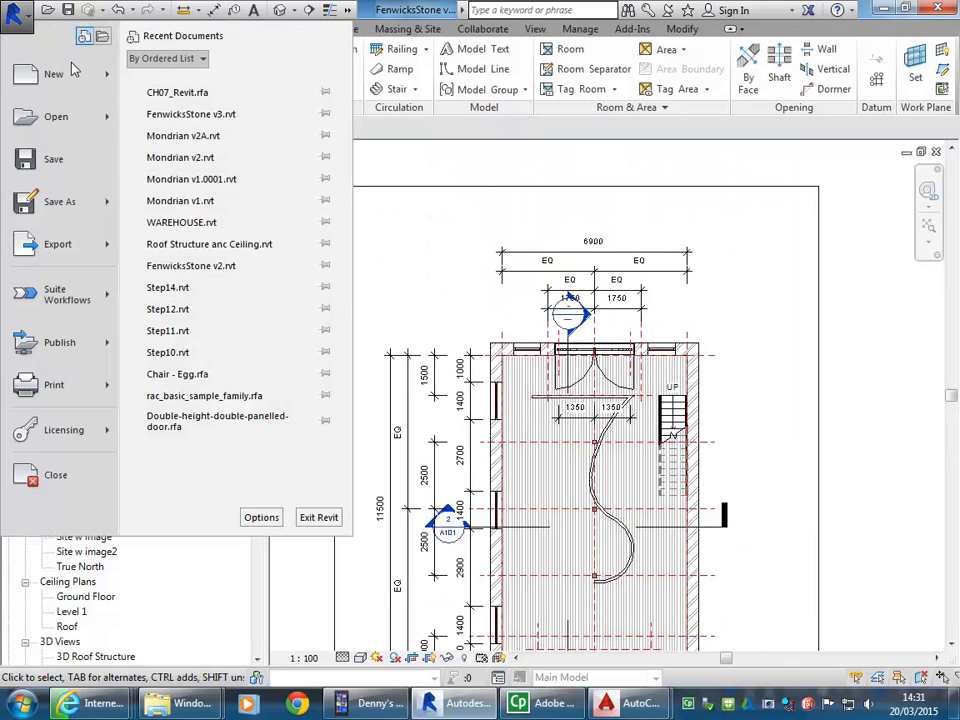
mouse_move(84, 64)
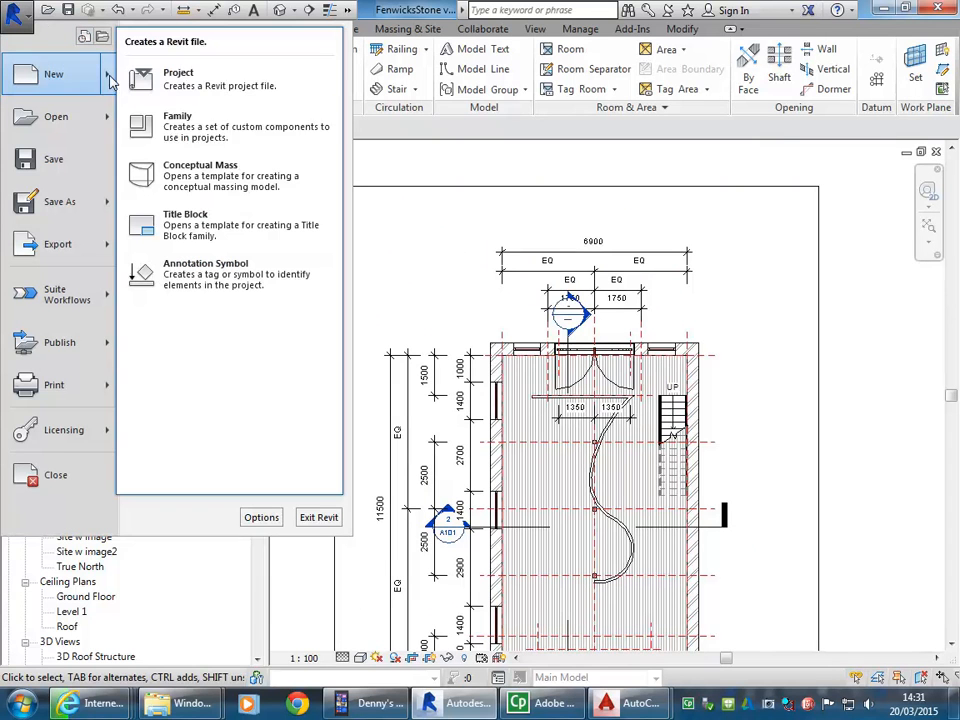
click(198, 127)
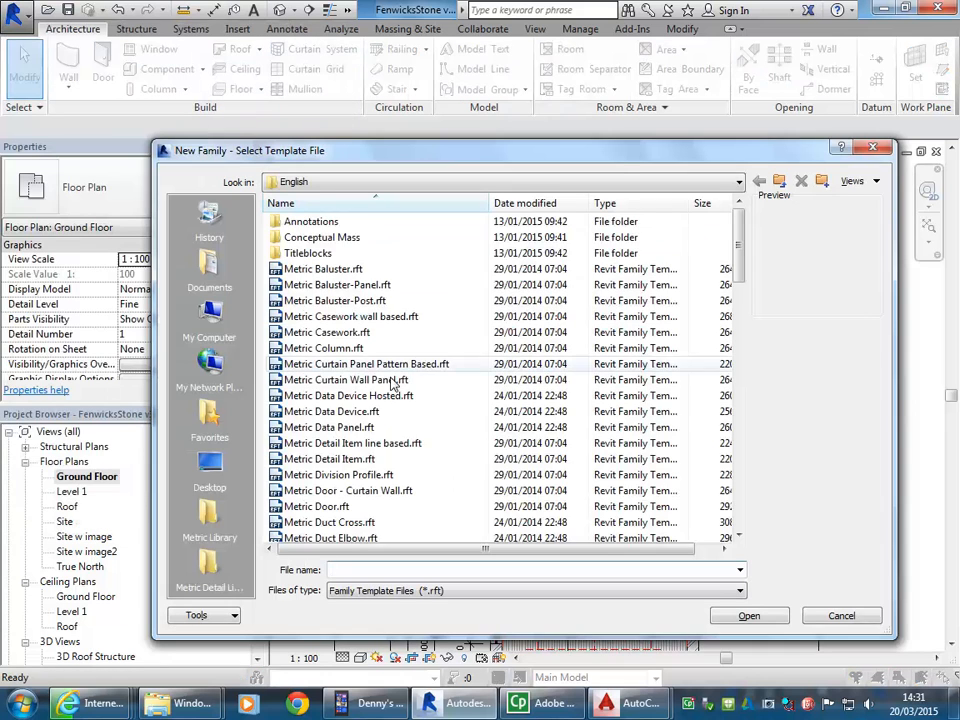
click(330, 443)
scroll(308, 342, down, 5)
scroll(305, 334, down, 1)
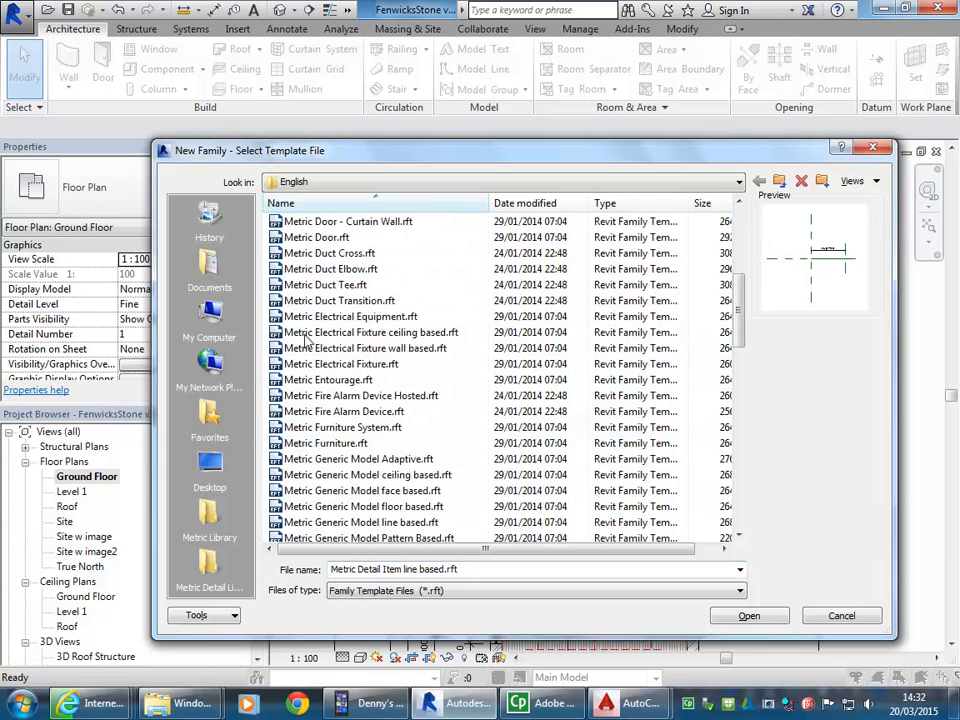
double_click(326, 445)
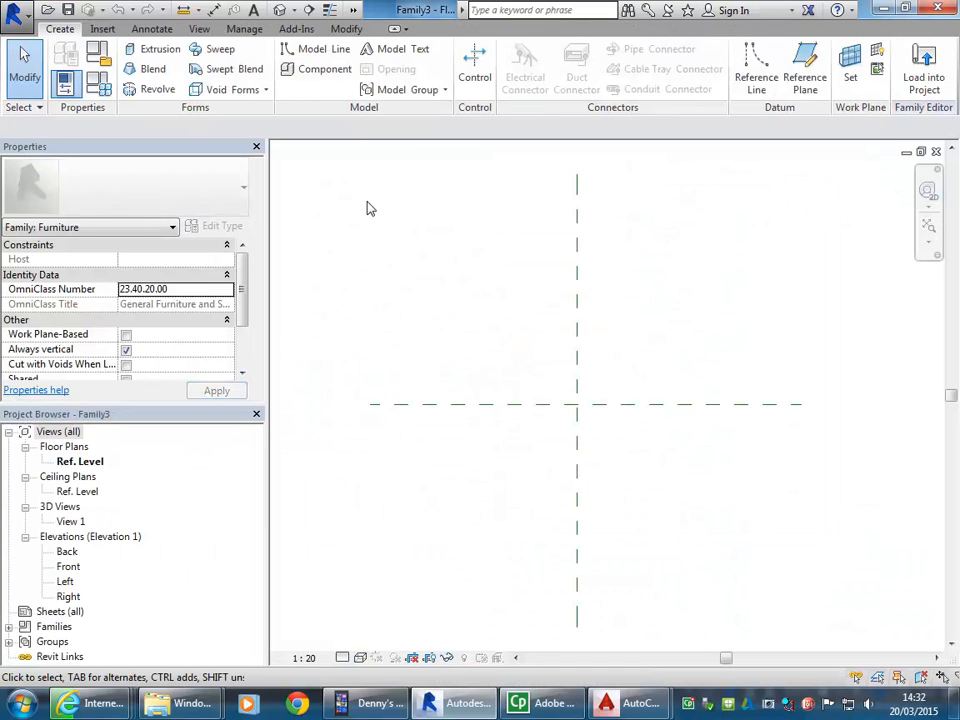
click(100, 30)
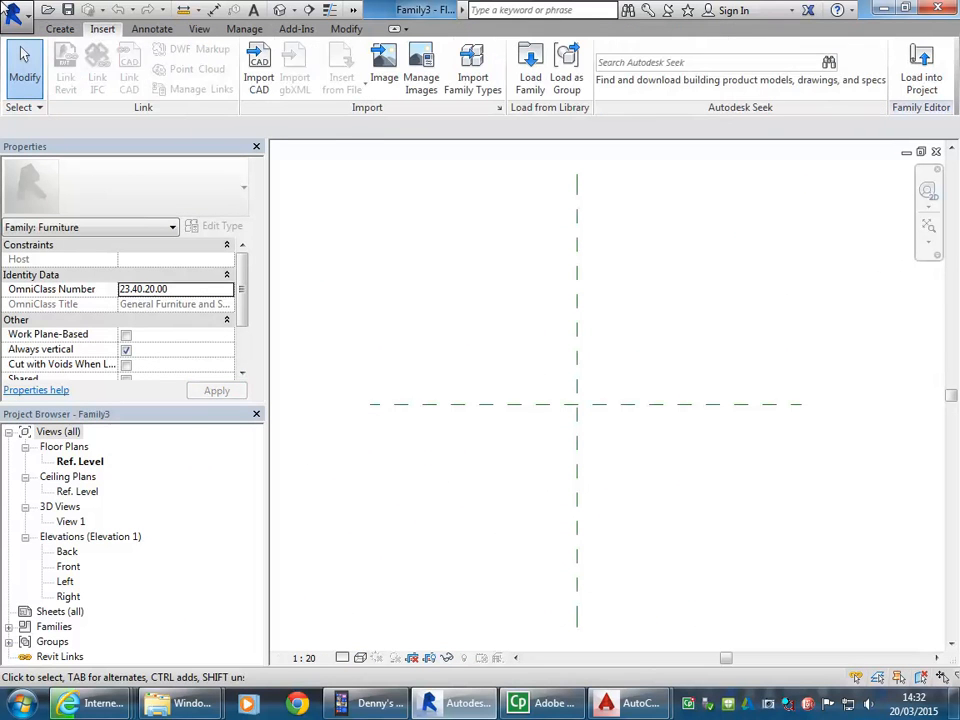
click(10, 10)
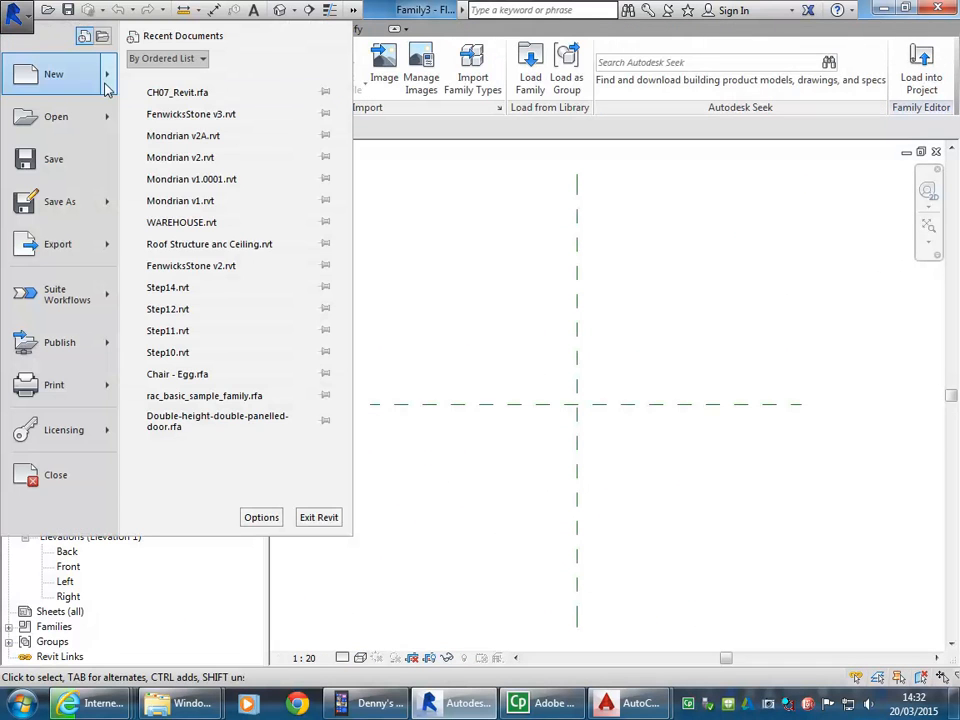
mouse_move(105, 86)
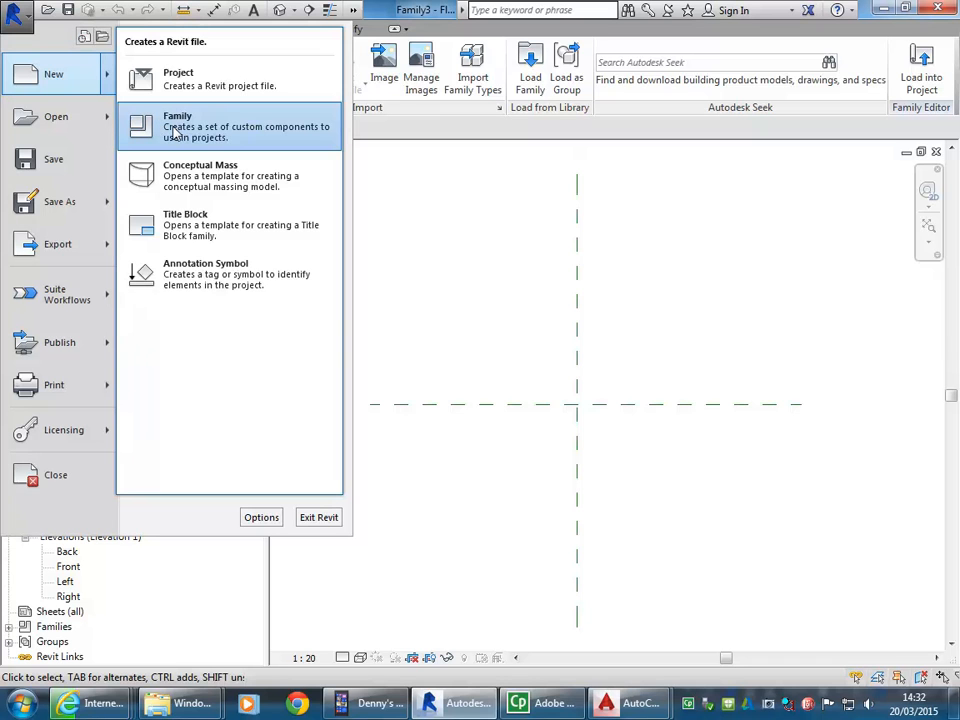
click(472, 297)
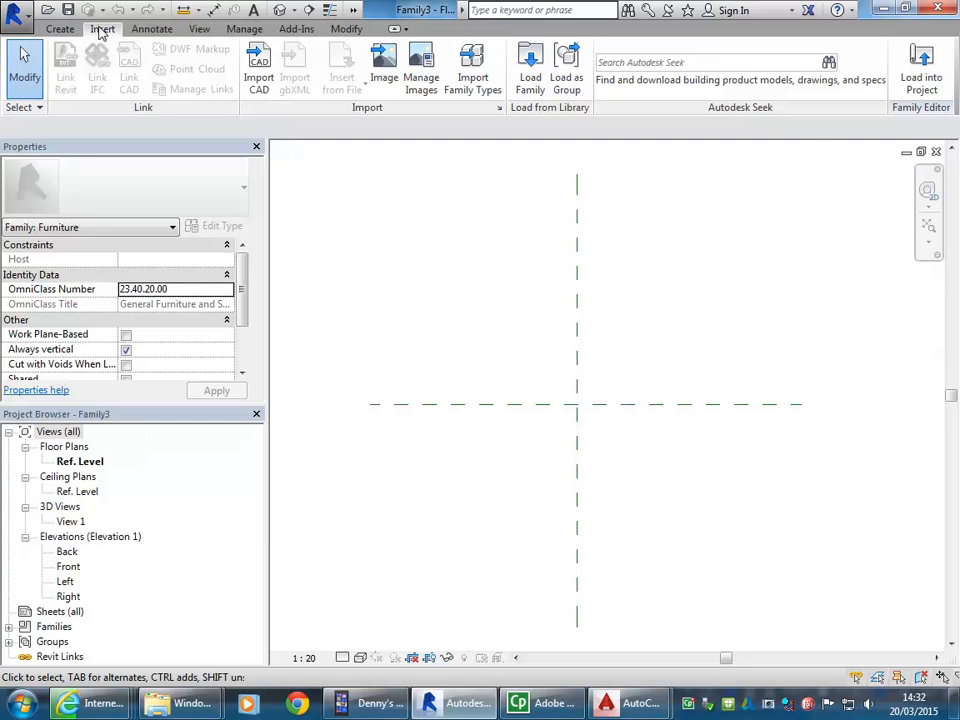
Step: Import the SketchUp file Red-Blue-Chair.skp from the resources folder into the furniture family and dismiss the import warning
click(258, 75)
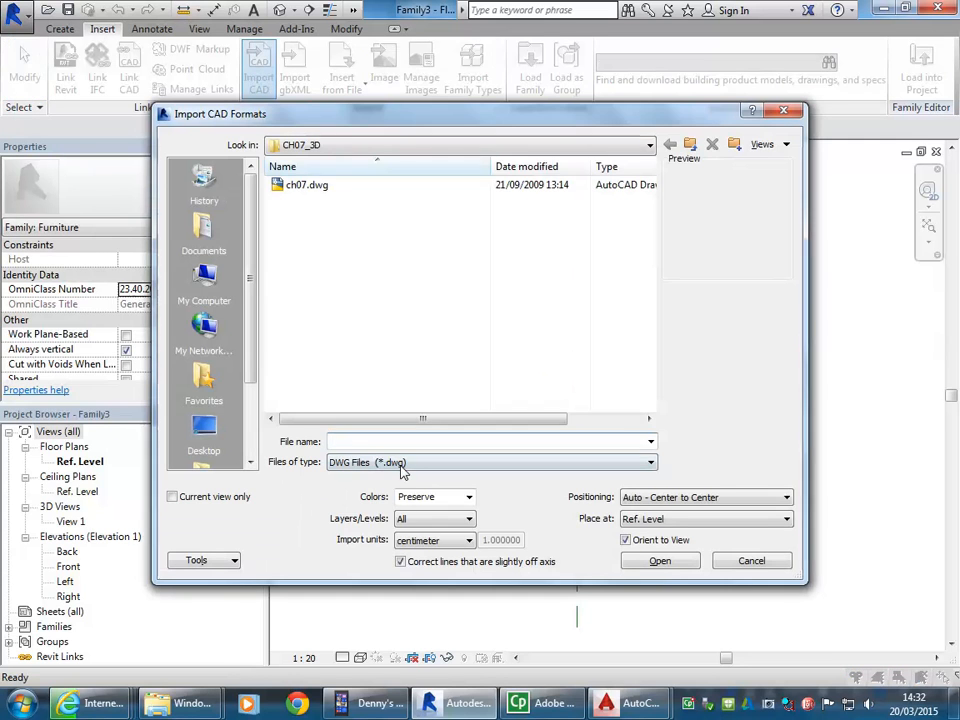
click(402, 465)
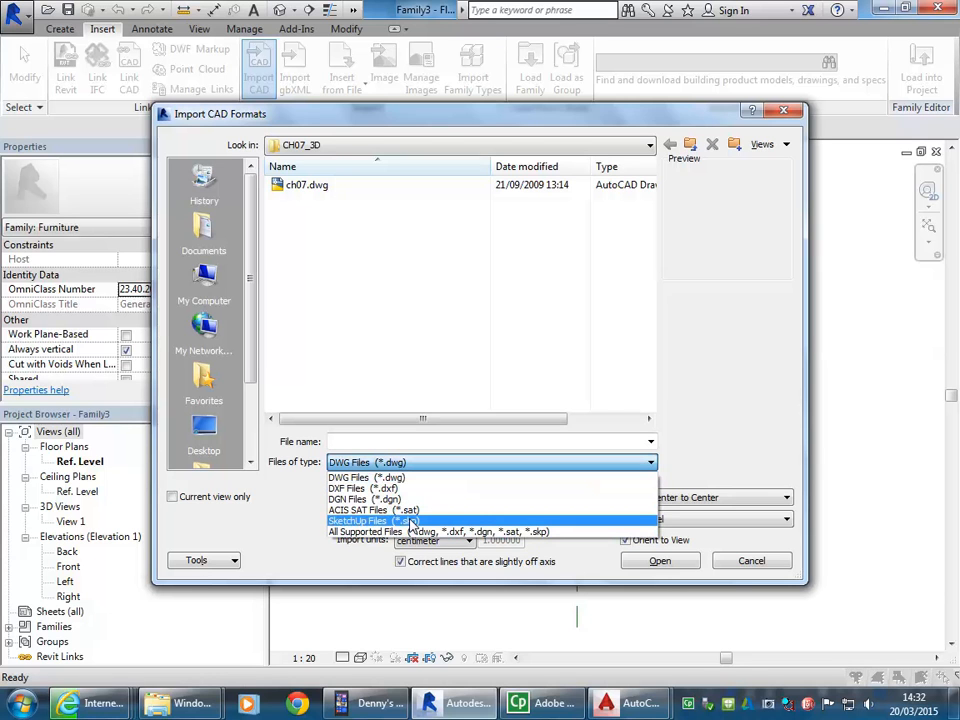
click(414, 281)
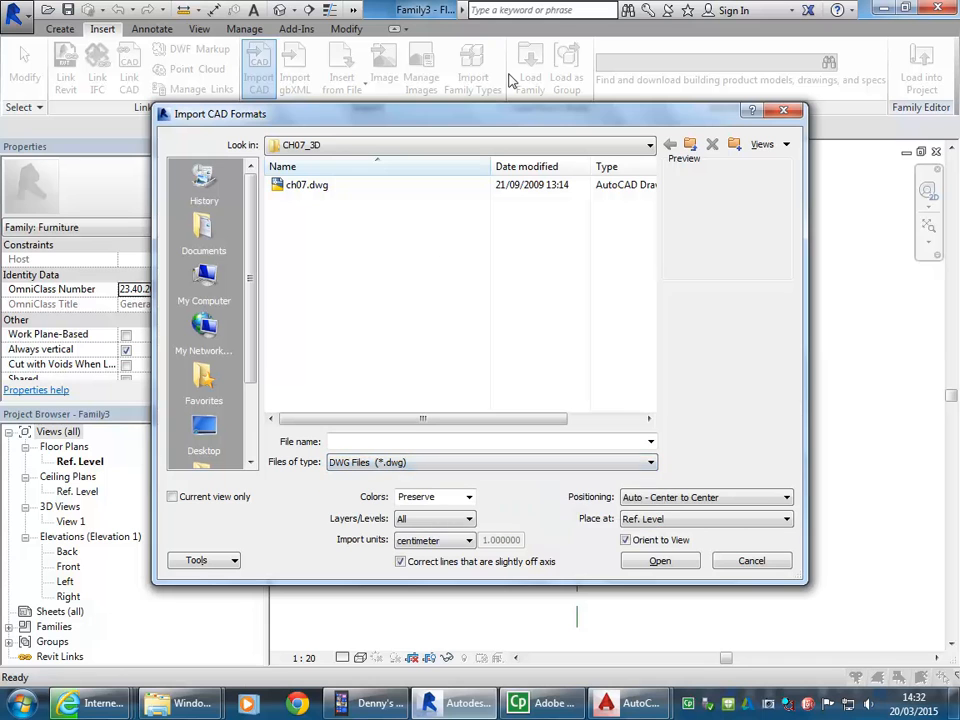
click(690, 144)
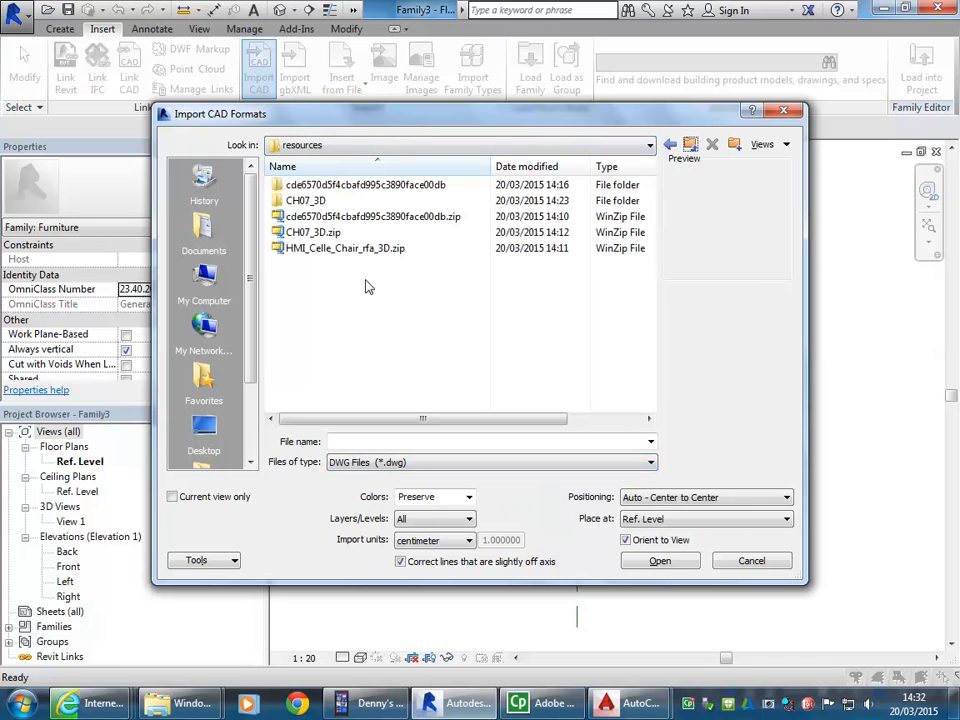
click(372, 462)
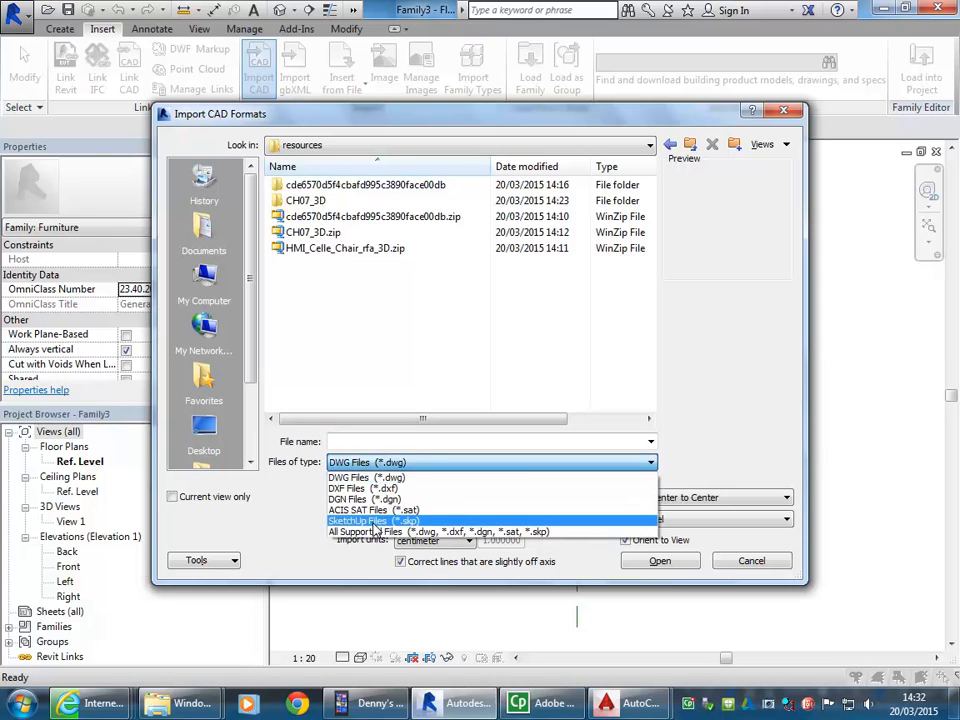
click(373, 521)
click(324, 266)
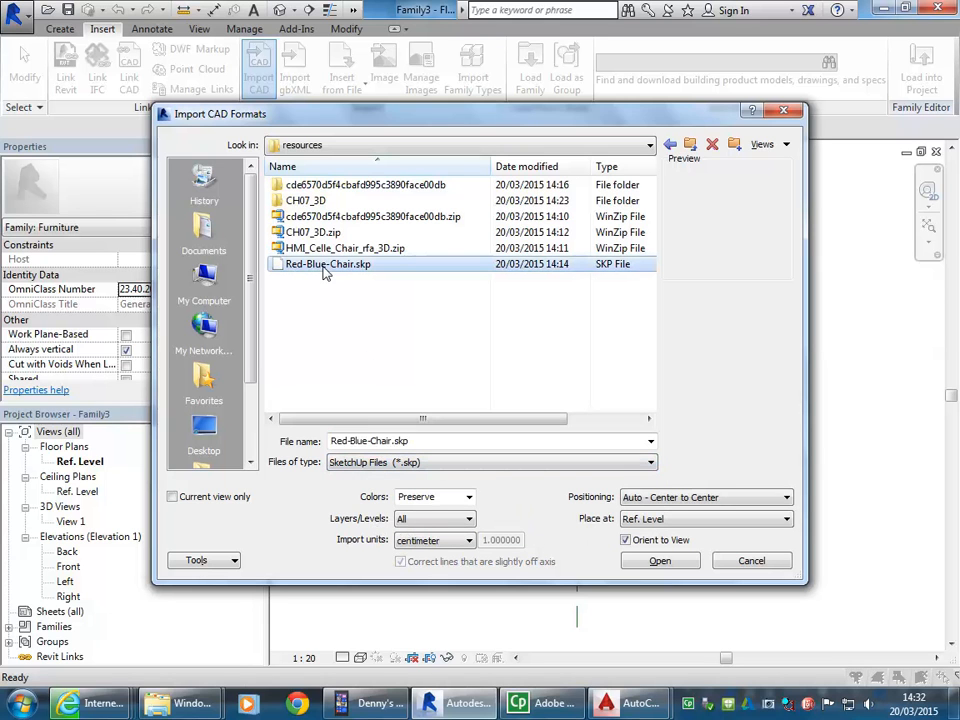
click(660, 562)
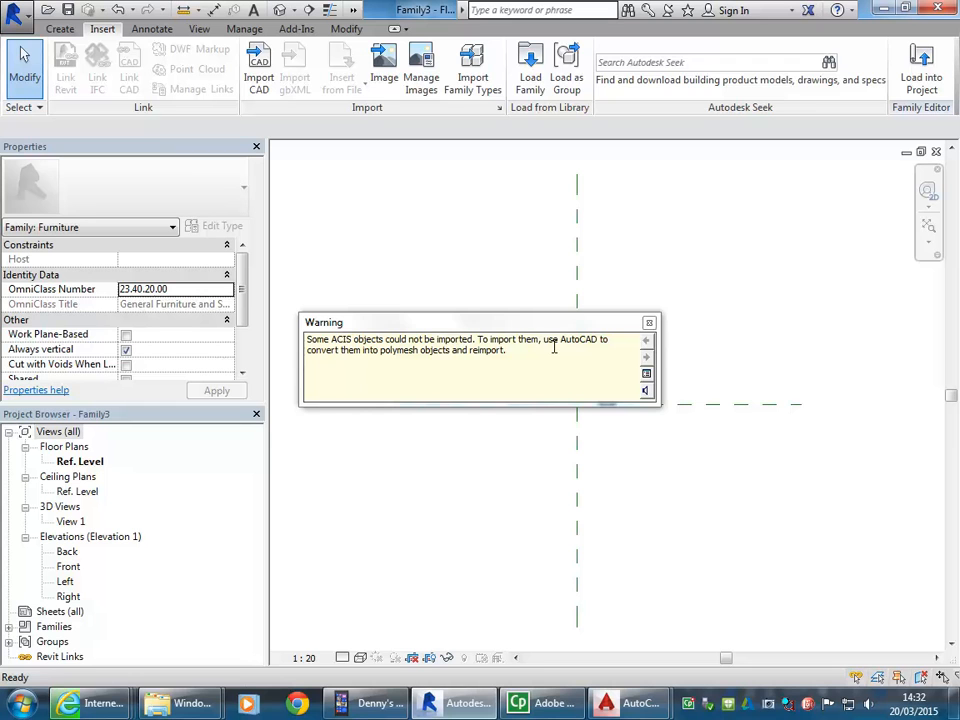
click(648, 323)
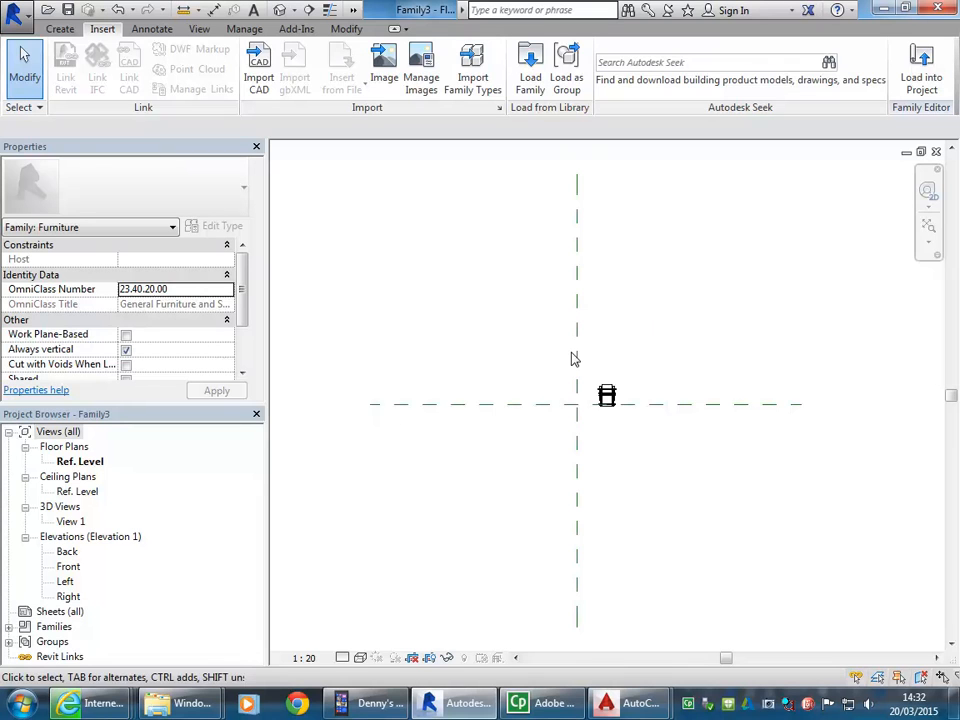
Step: Move the imported chair in plan onto the intersection of the two reference planes
scroll(618, 375, up, 3)
click(587, 470)
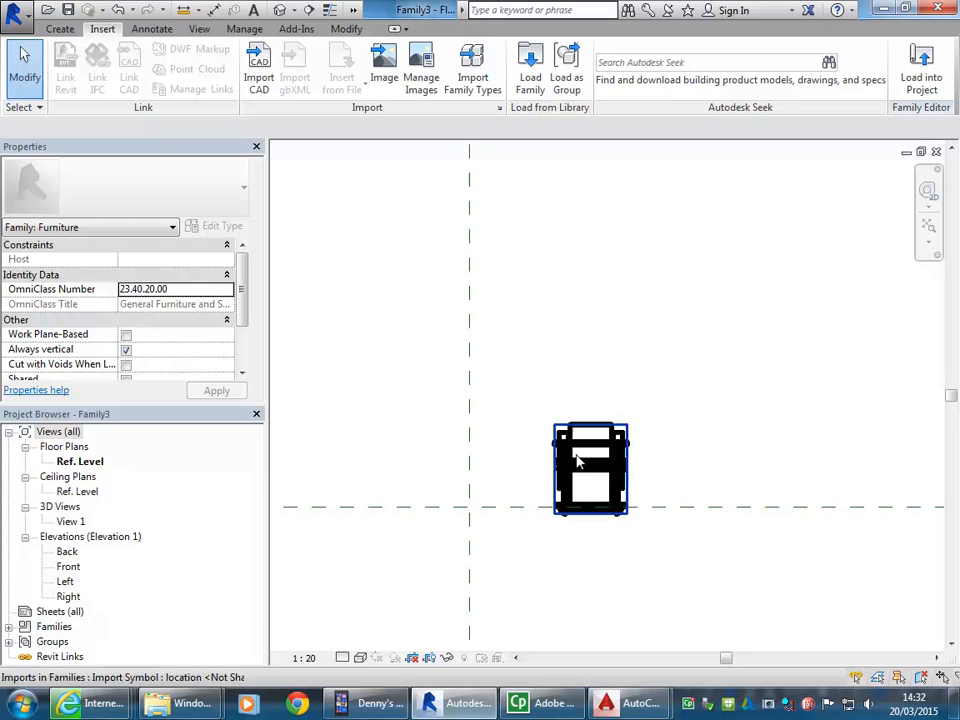
drag(587, 470, 473, 502)
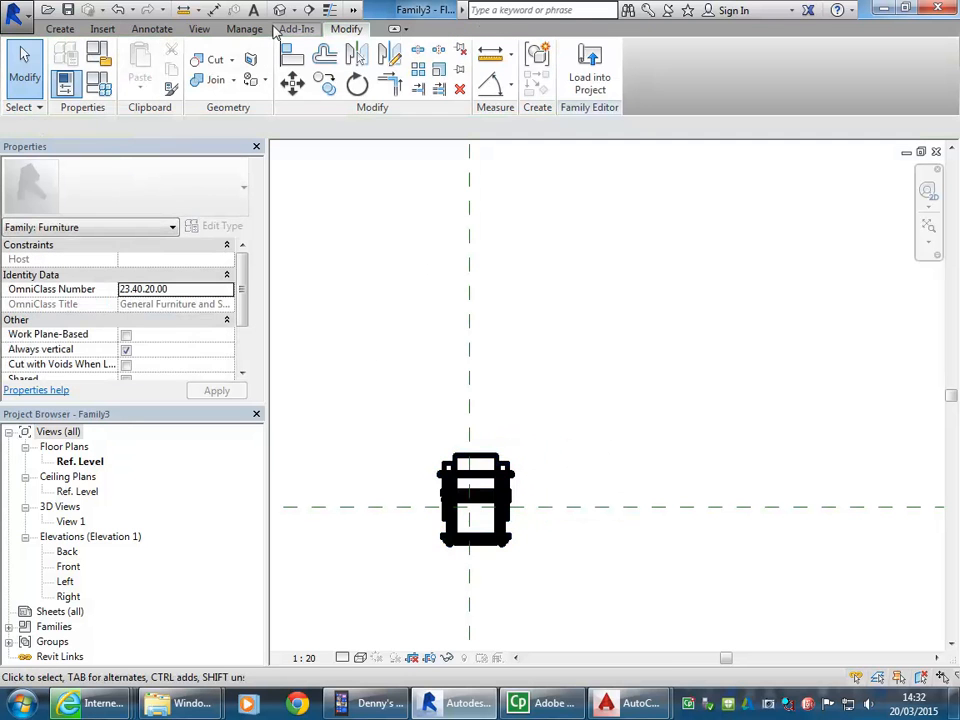
Step: Show the chair in the default 3D view at 1:10 scale with the Shaded visual style
click(210, 9)
scroll(435, 285, down, 3)
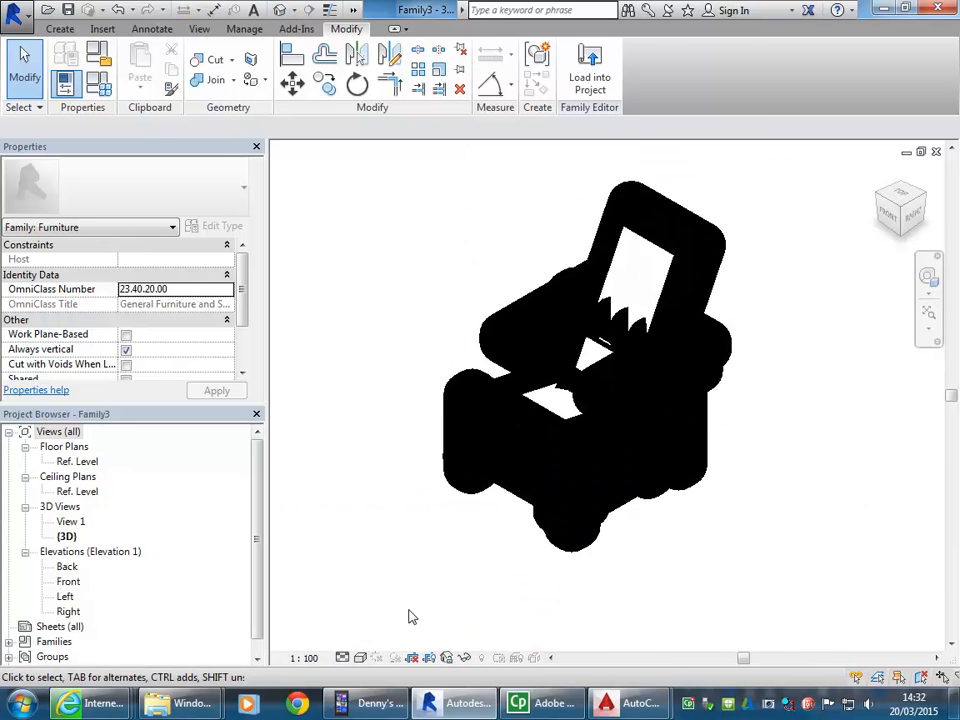
click(310, 662)
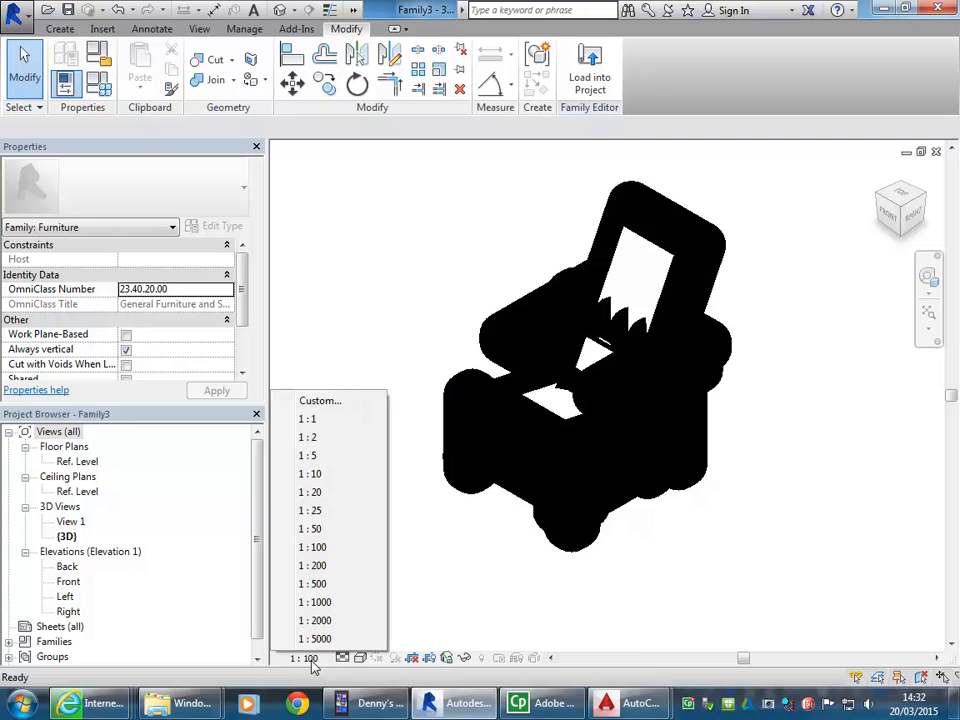
click(318, 476)
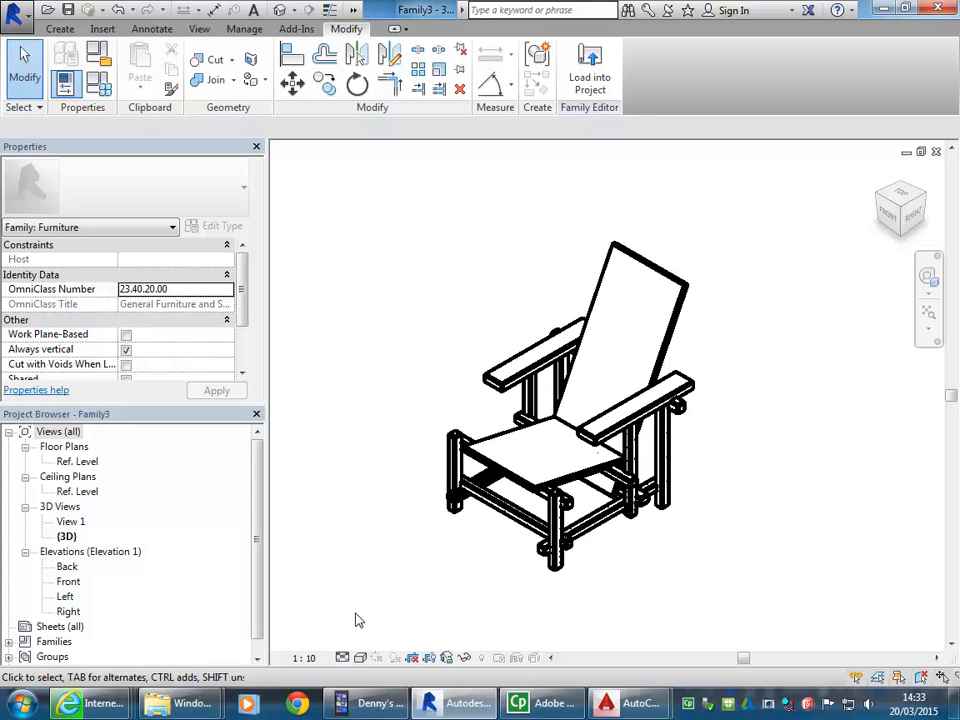
click(361, 658)
click(399, 595)
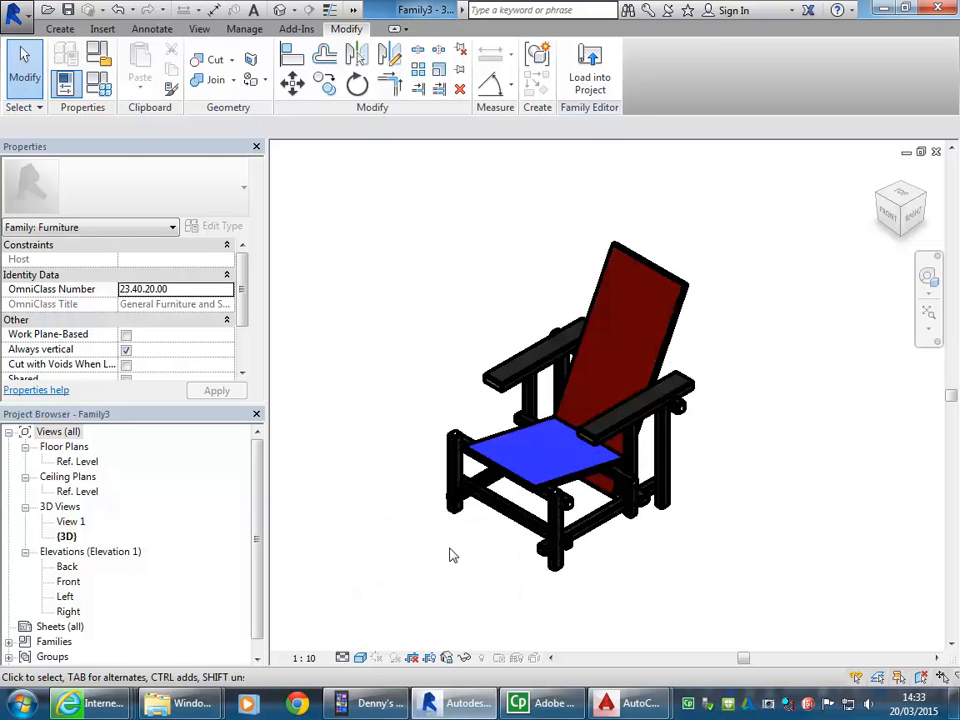
Step: Set the 3D view scale to 1:5 and view the chair from its front-left side
shift+middle_drag(450, 555, 675, 561)
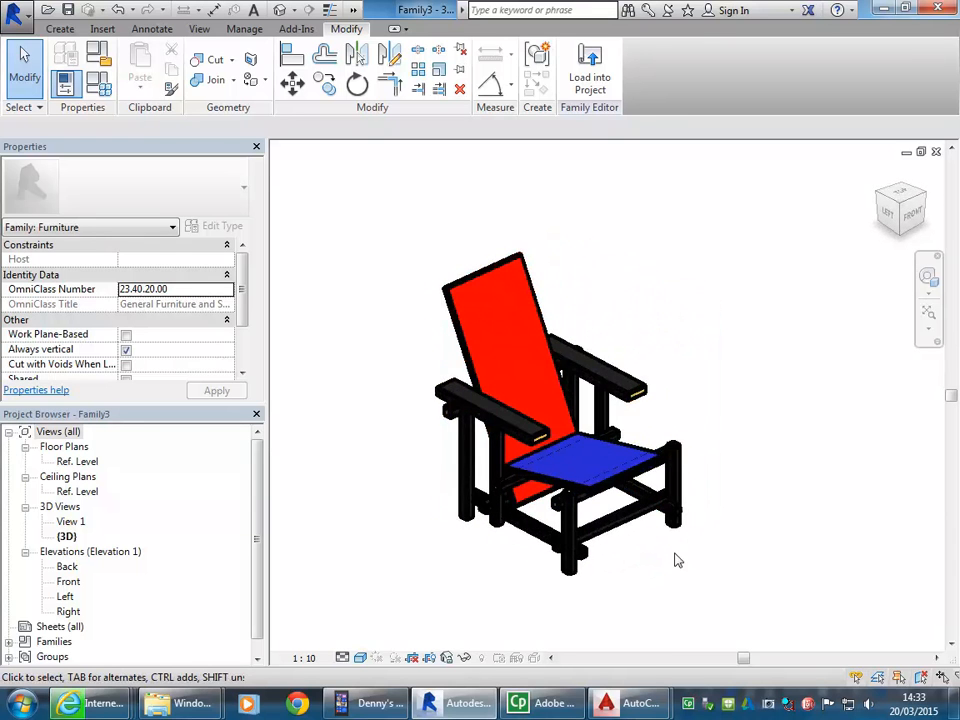
click(362, 658)
click(318, 593)
click(309, 654)
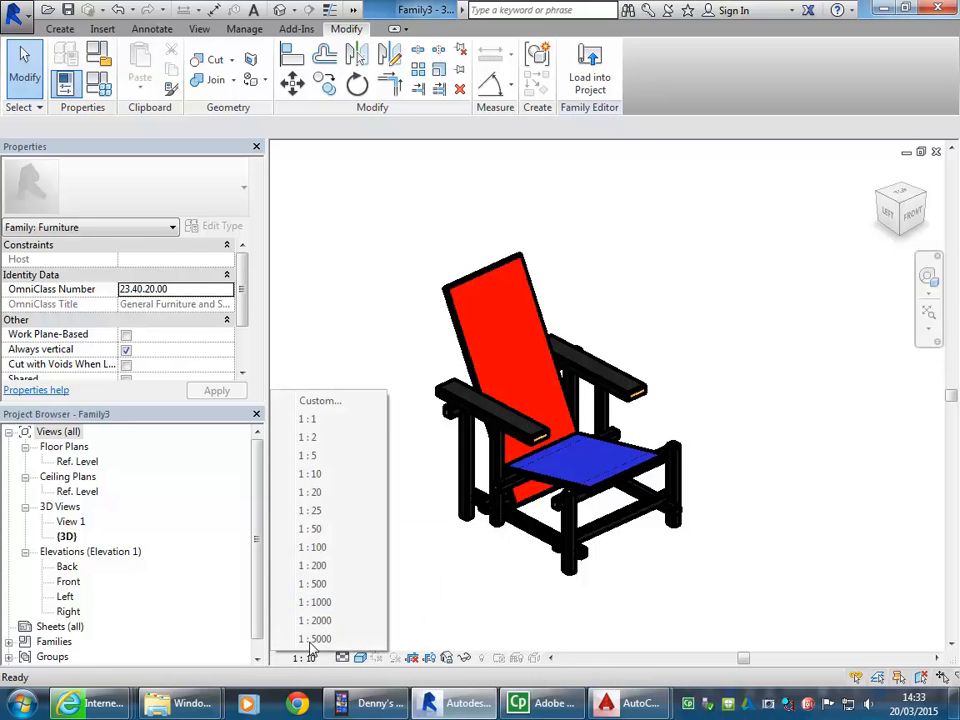
click(312, 455)
middle_drag(453, 540, 425, 591)
scroll(424, 591, up, 2)
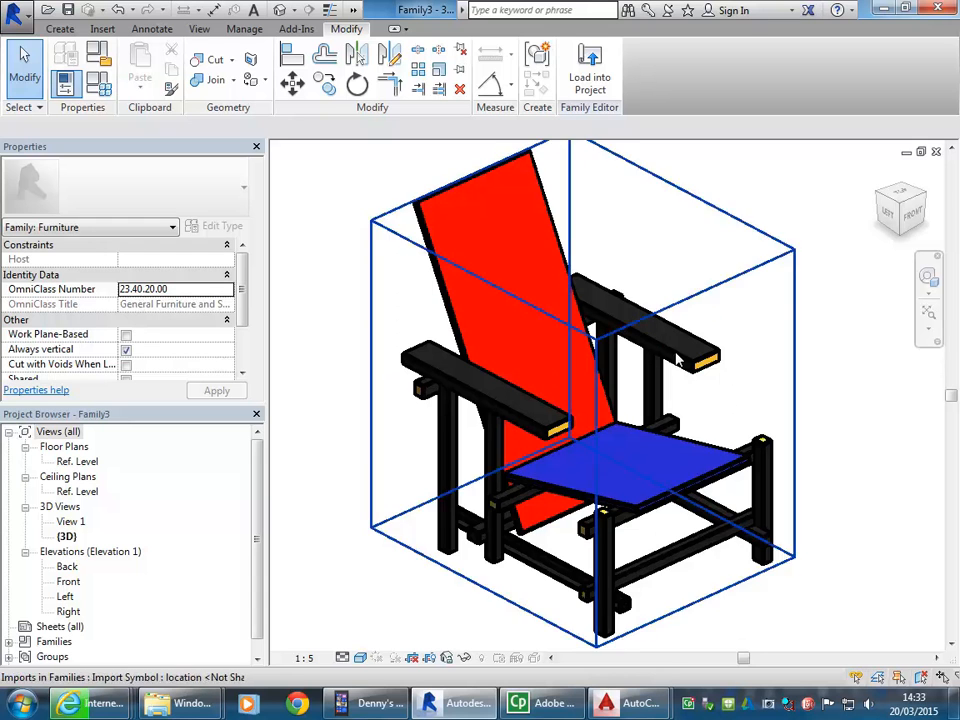
scroll(340, 306, down, 1)
middle_drag(342, 308, 356, 360)
scroll(343, 323, up, 1)
scroll(342, 317, down, 1)
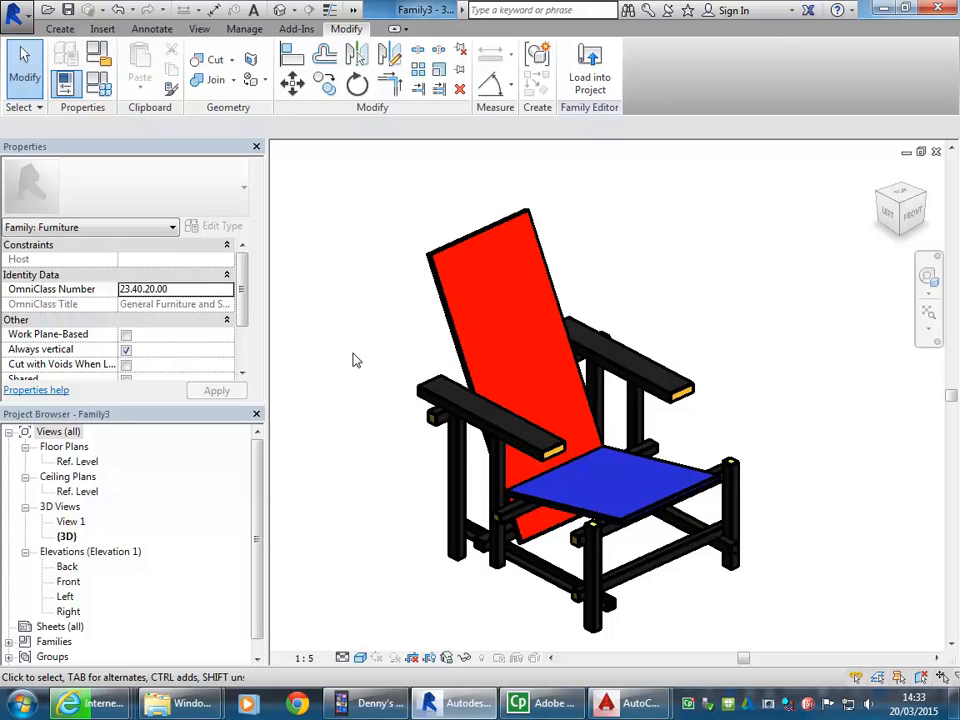
Step: Switch to Internet Explorer and enter "primary colours" as a Google query in a new browser tab
mouse_move(95, 703)
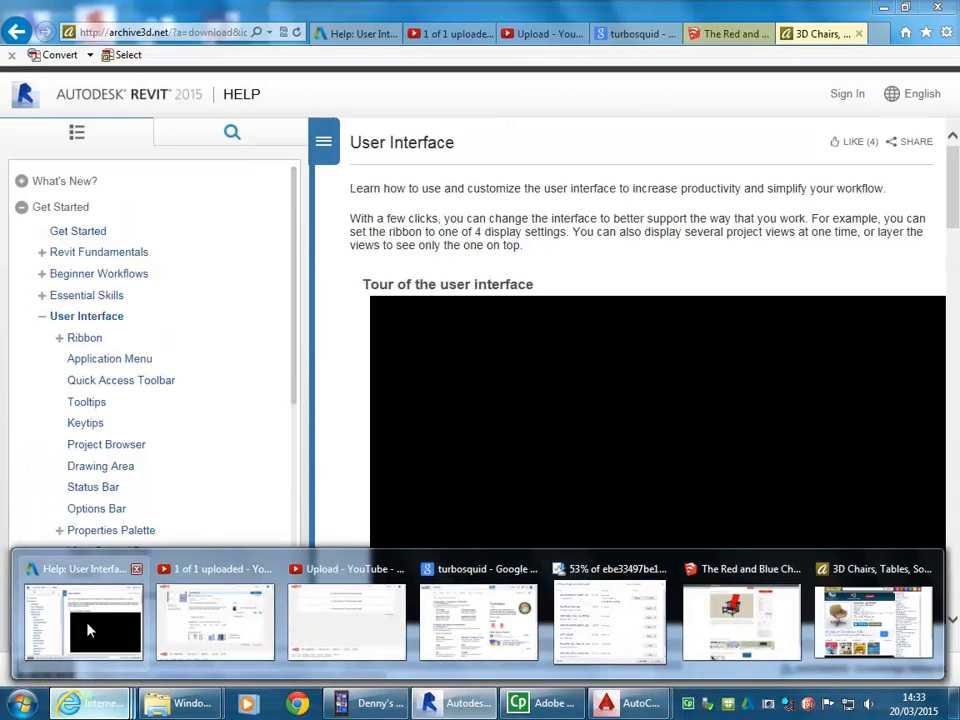
click(88, 630)
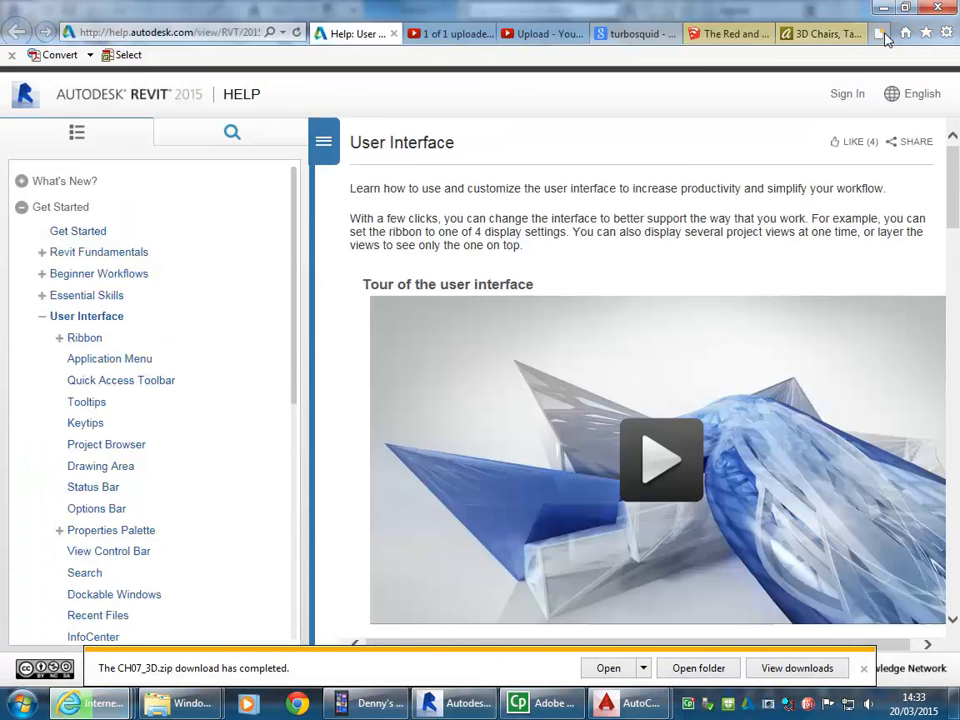
click(882, 34)
click(169, 242)
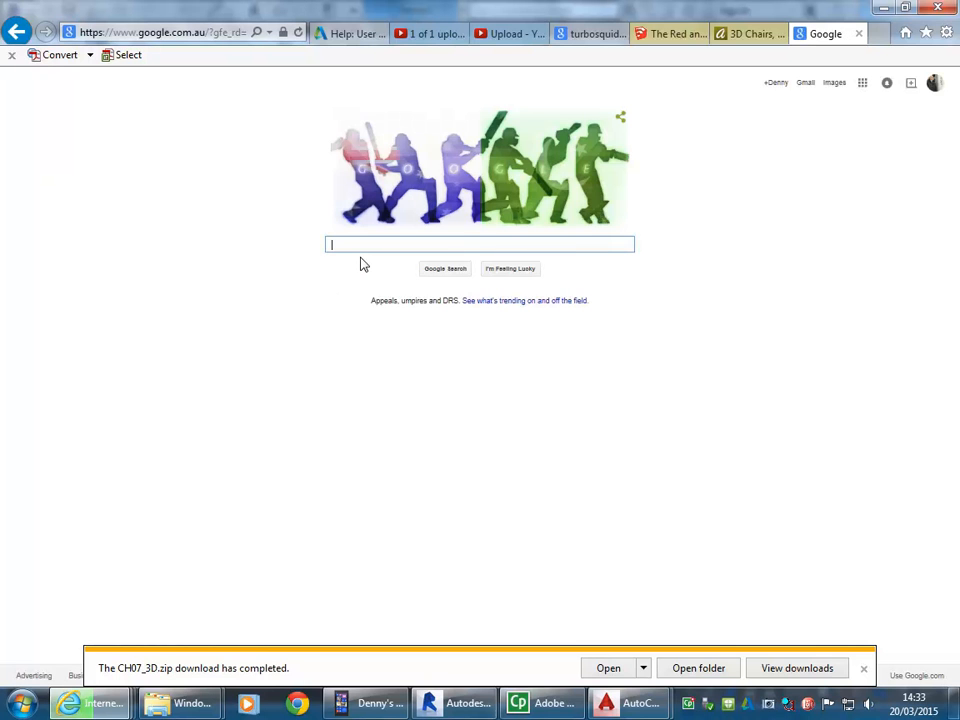
text(primary)
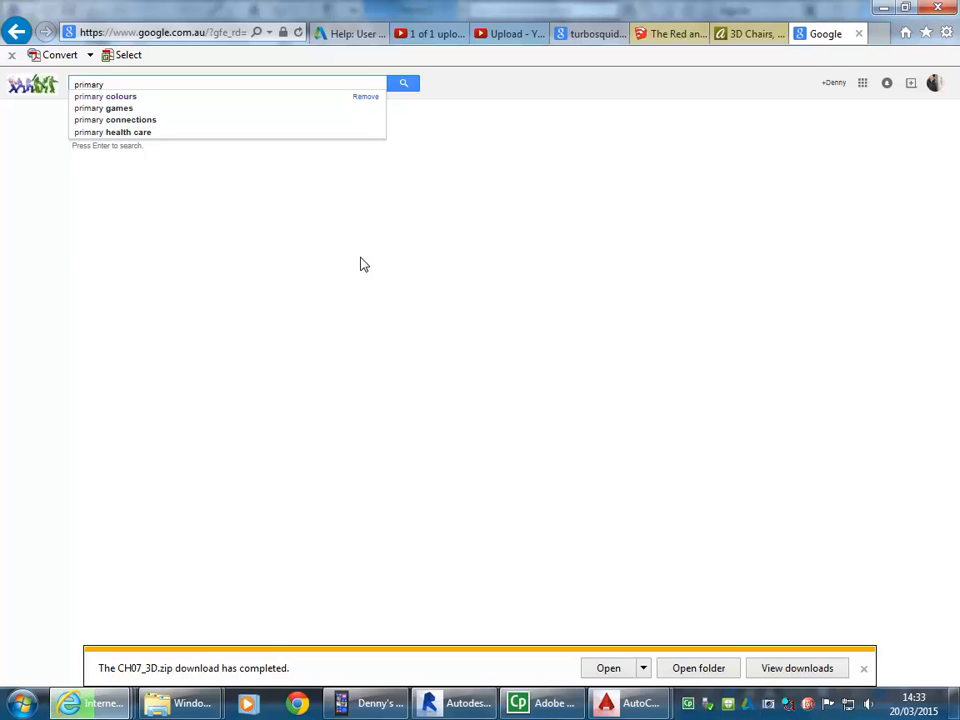
key(Down)
key(Return)
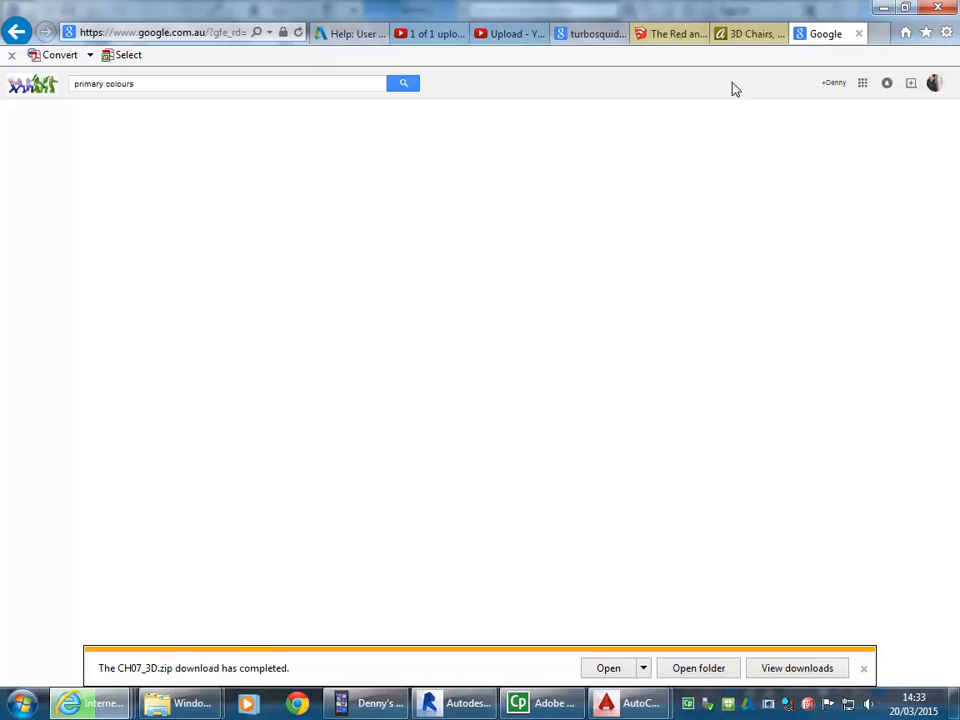
Step: Run the primary colours search and open the Wikipedia article on primary color in a separate tab
click(822, 33)
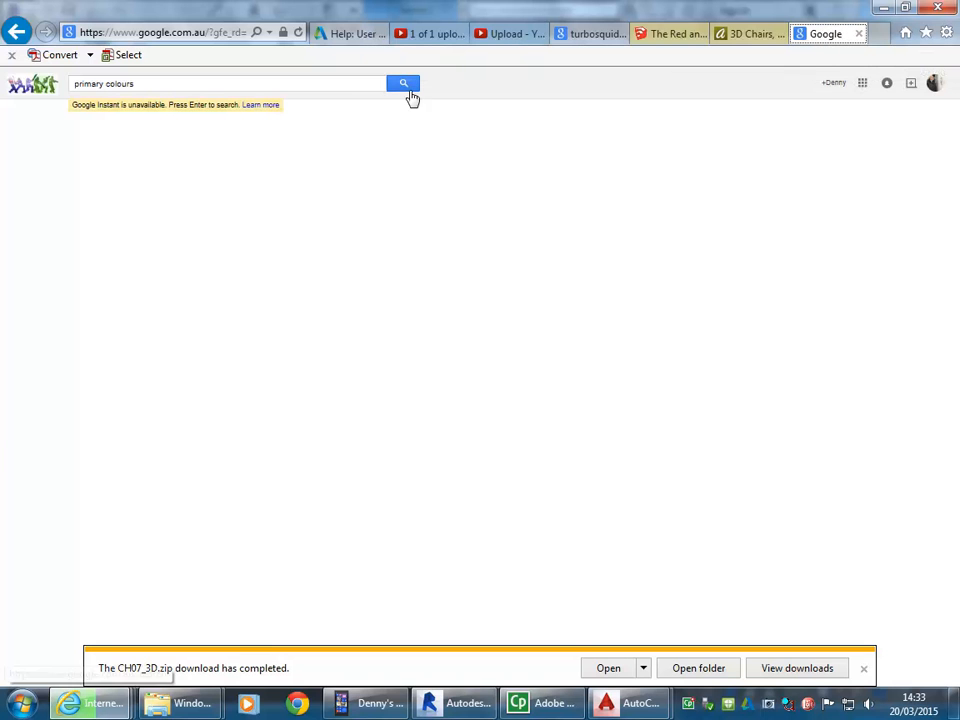
click(402, 86)
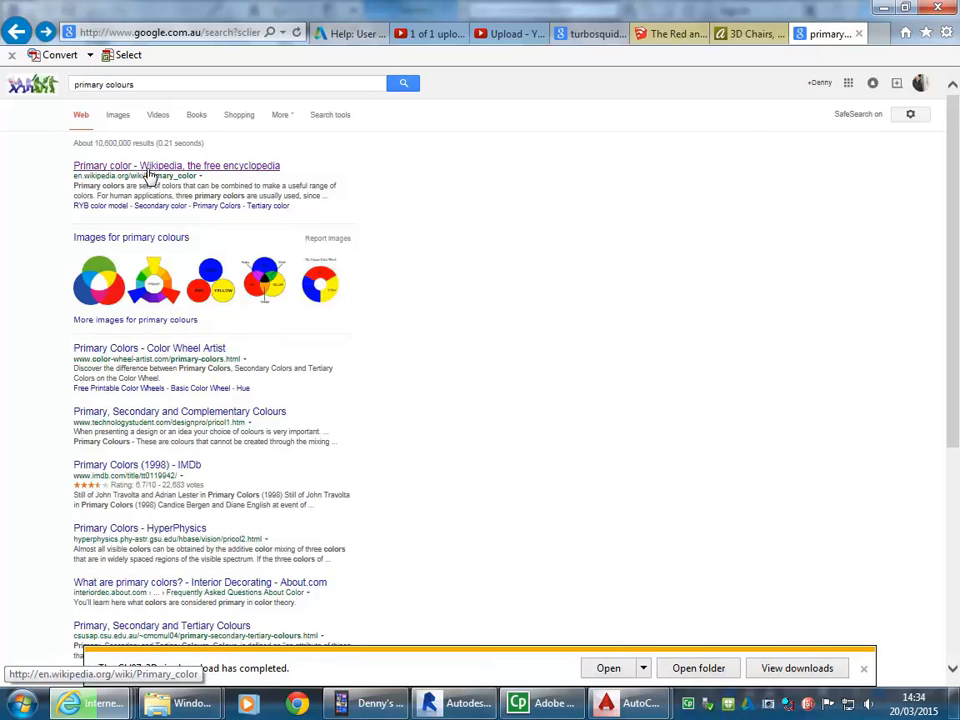
middle_click(148, 174)
click(840, 30)
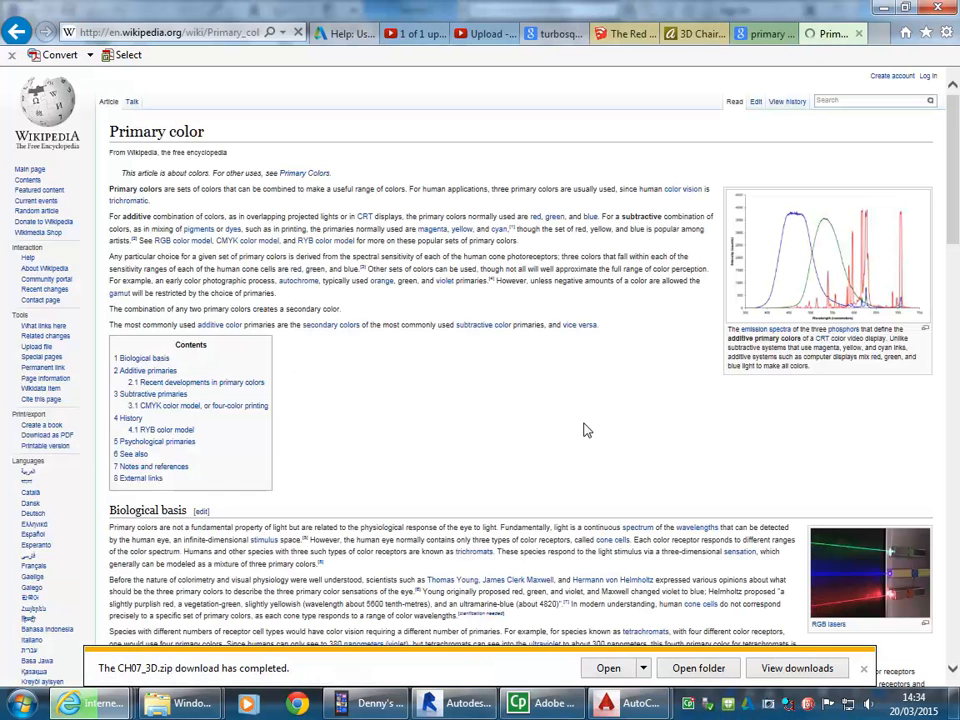
Step: Enlarge the article, read its introduction on additive and subtractive primary colours, and return to the chair family in Revit
ctrl+scroll(333, 421, up, 4)
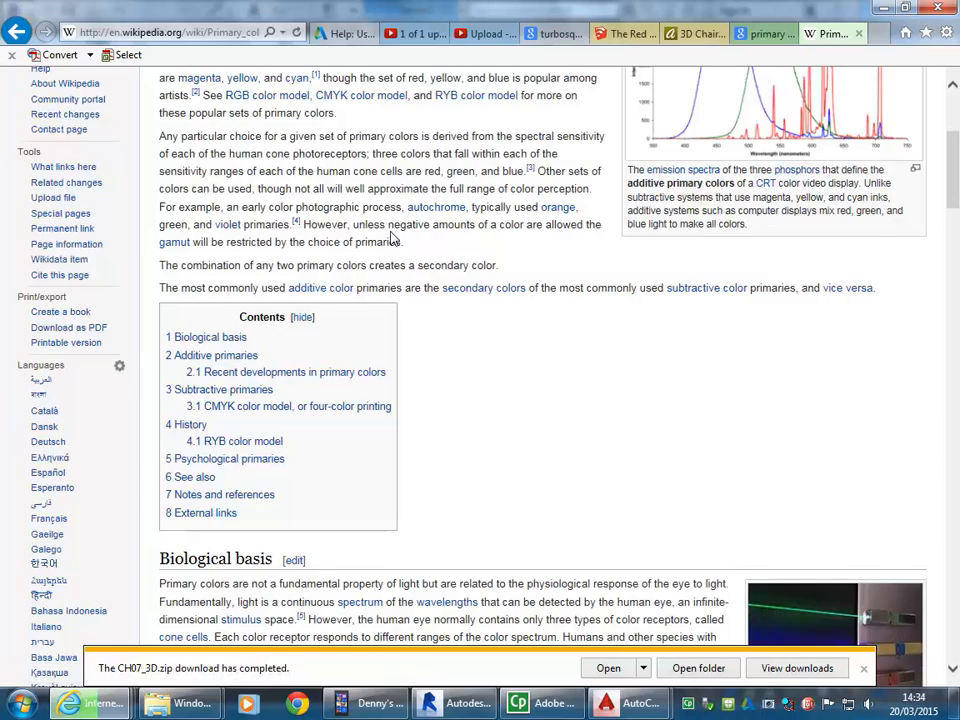
ctrl+scroll(393, 188, down, 1)
ctrl+scroll(388, 225, up, 1)
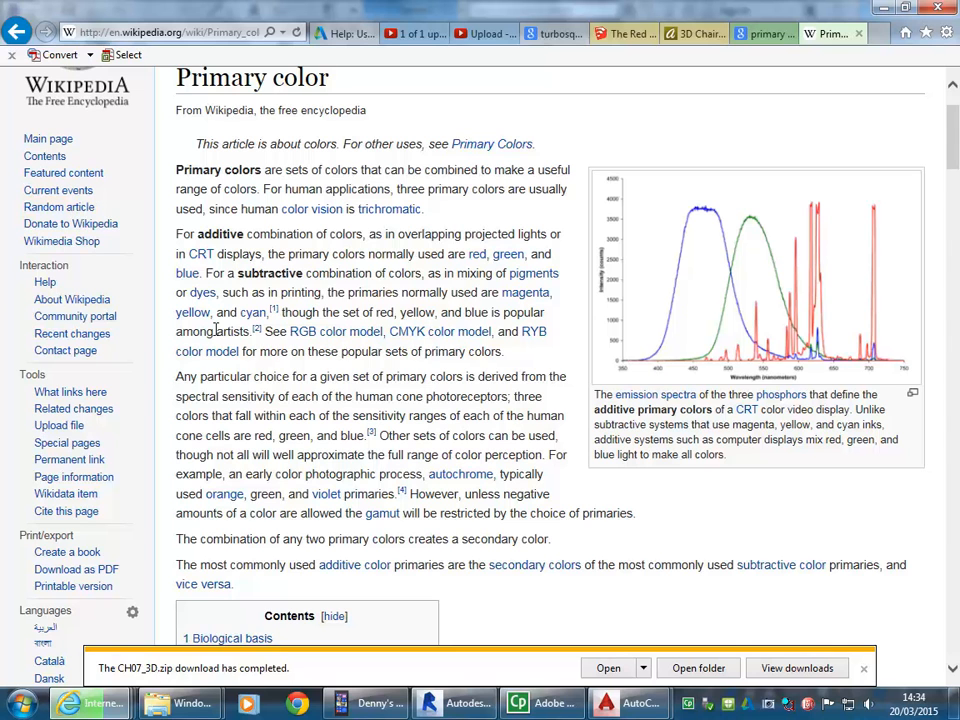
mouse_move(259, 328)
click(760, 38)
click(830, 33)
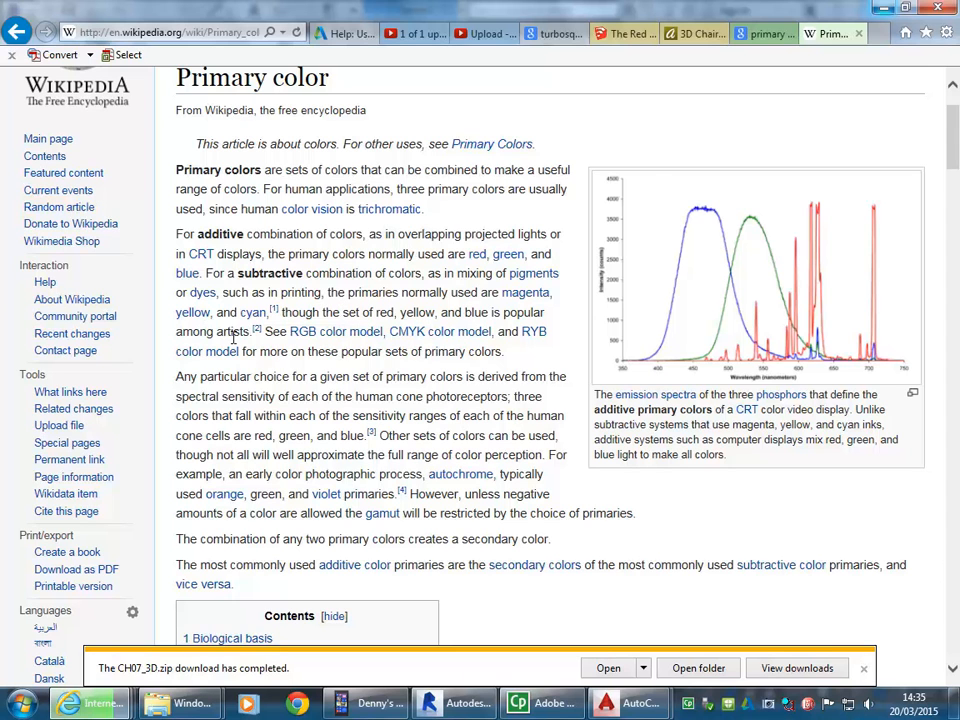
click(884, 8)
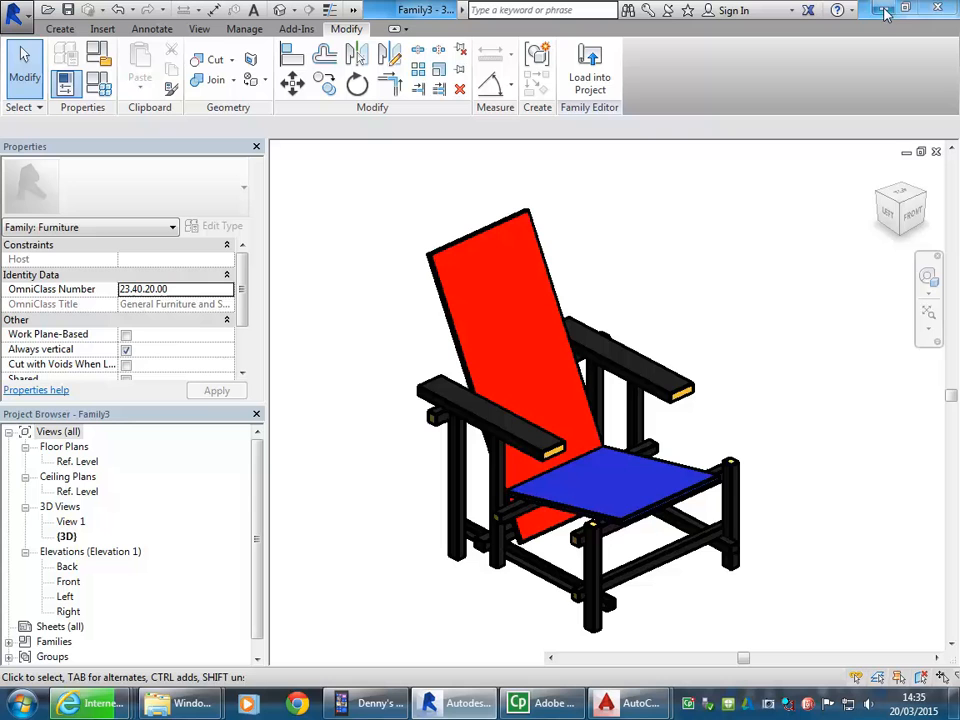
mouse_move(740, 322)
middle_down()
mouse_move(692, 315)
mouse_move(744, 332)
middle_up()
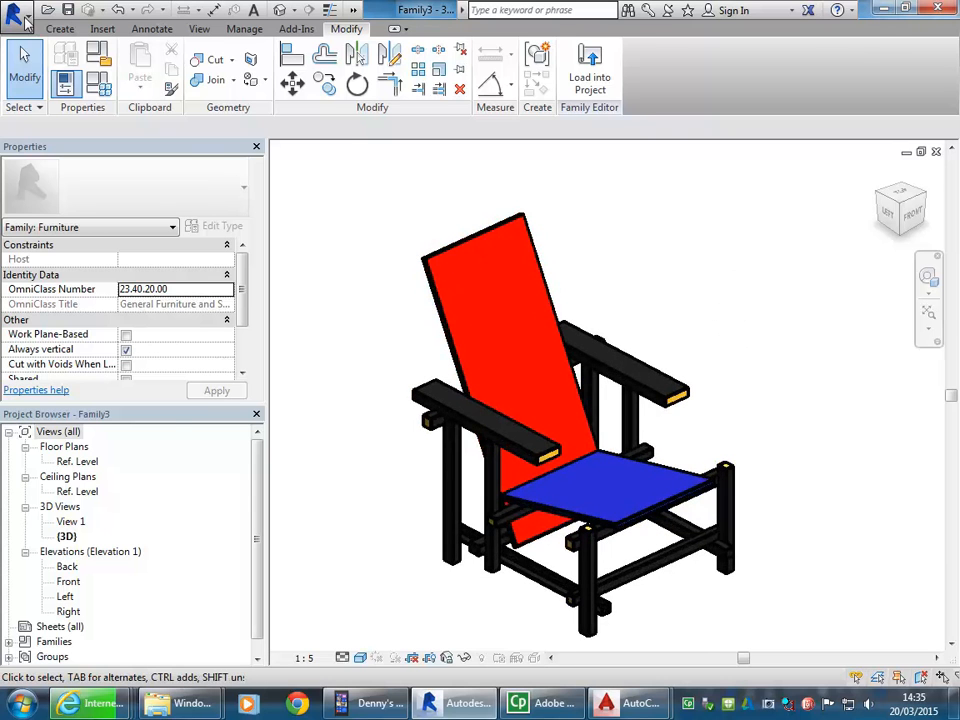
Step: Start saving the chair family as a new family file and open the 2015 folder on the home (U:) drive
click(20, 15)
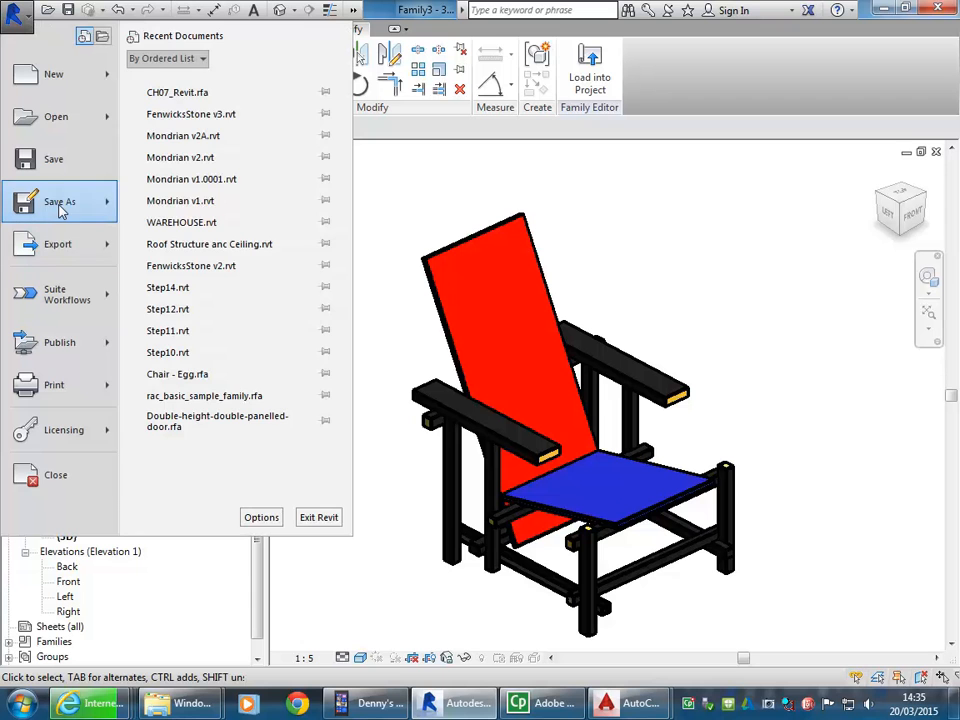
mouse_move(61, 207)
click(226, 144)
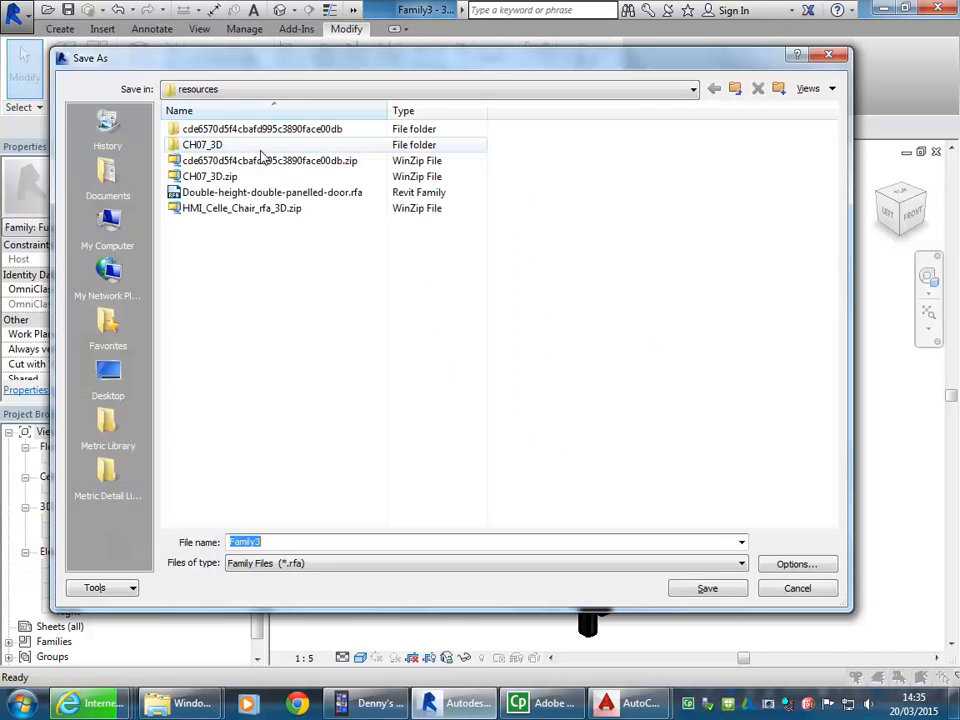
click(315, 90)
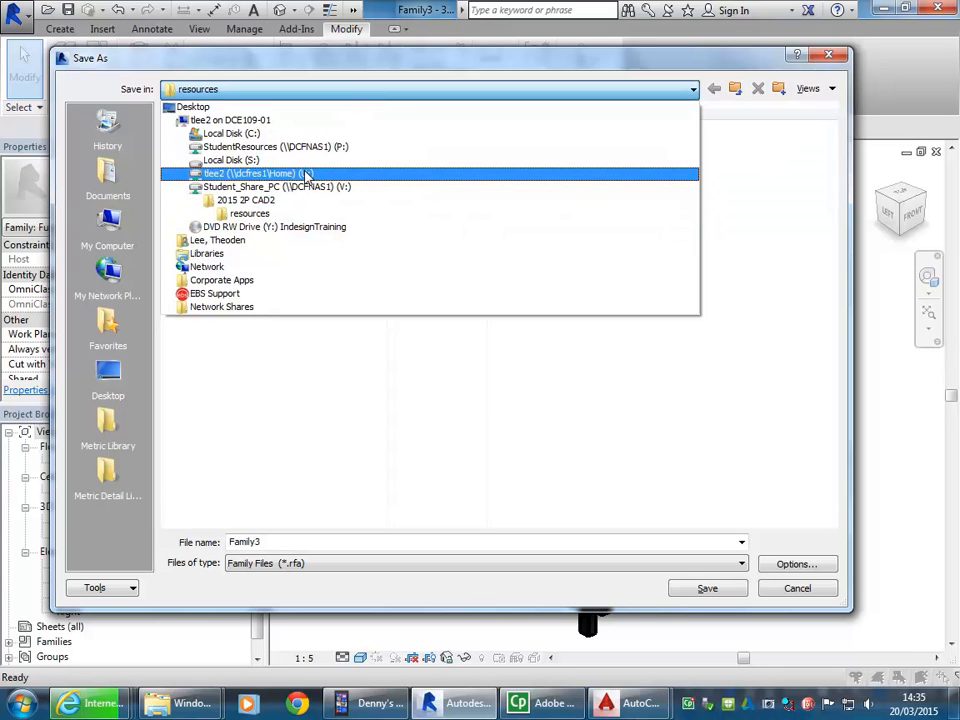
click(323, 91)
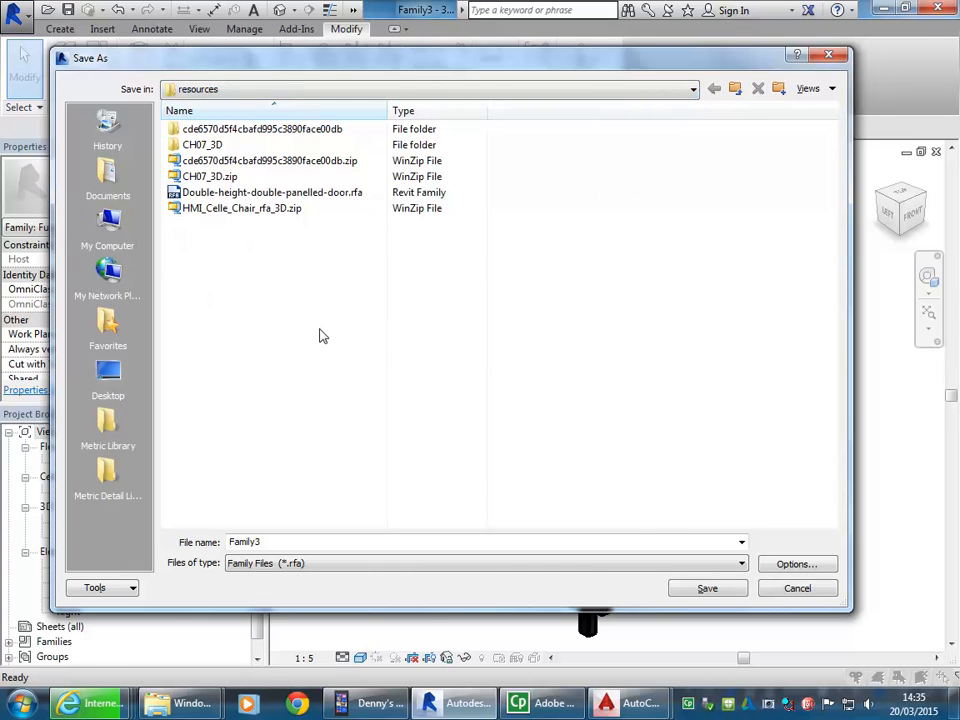
click(292, 92)
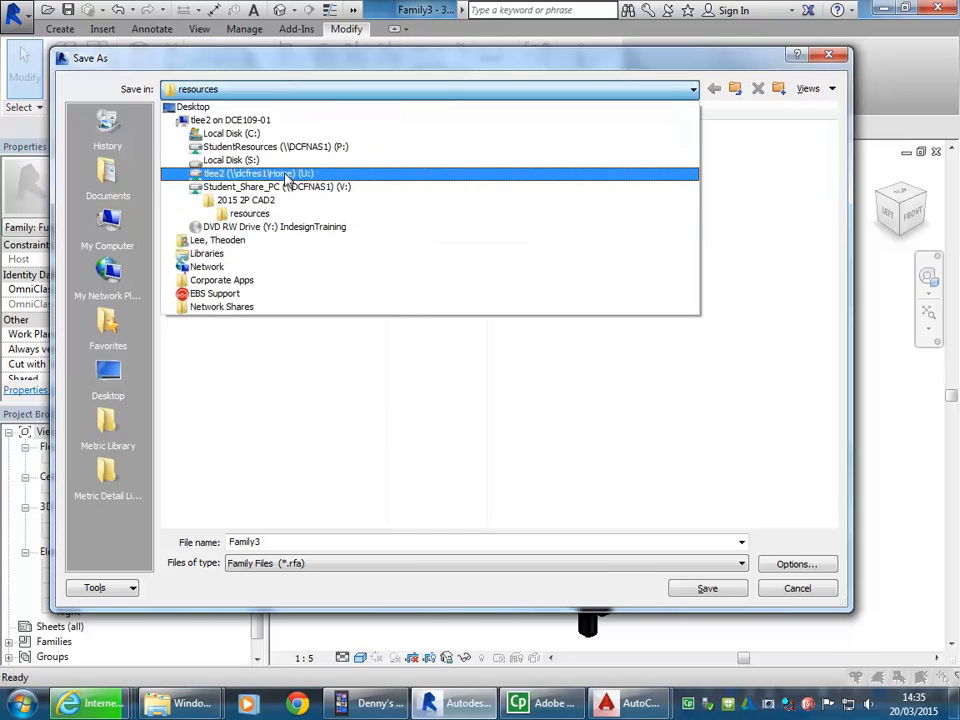
click(287, 175)
double_click(197, 177)
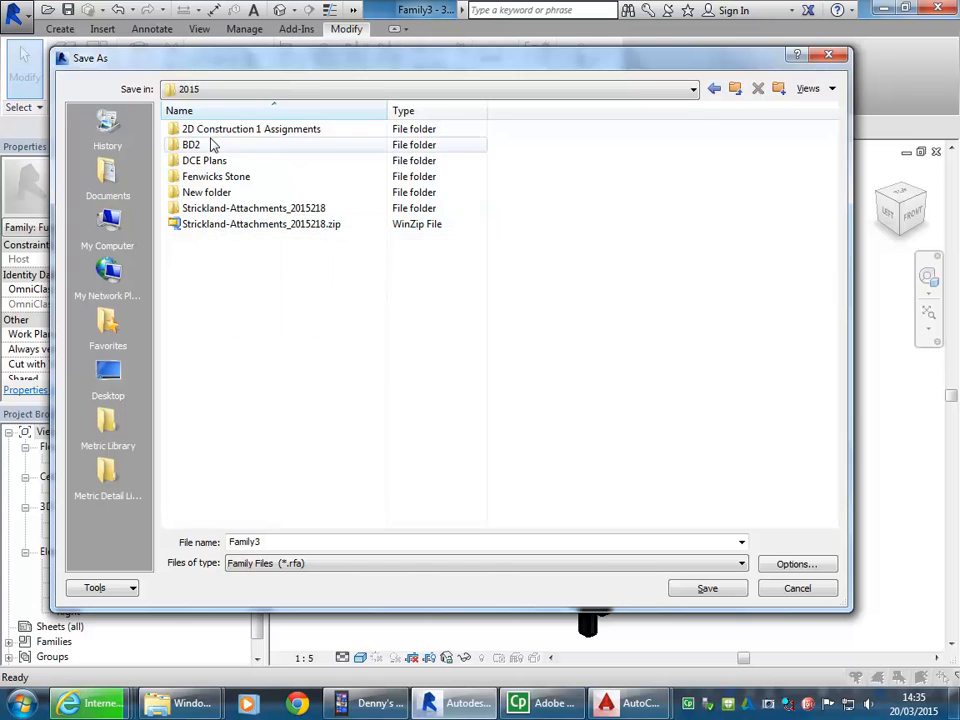
Step: Choose the resources folder within 2015 2P CAD2 on the Student_Share_PC (V:) drive as the save location
click(258, 97)
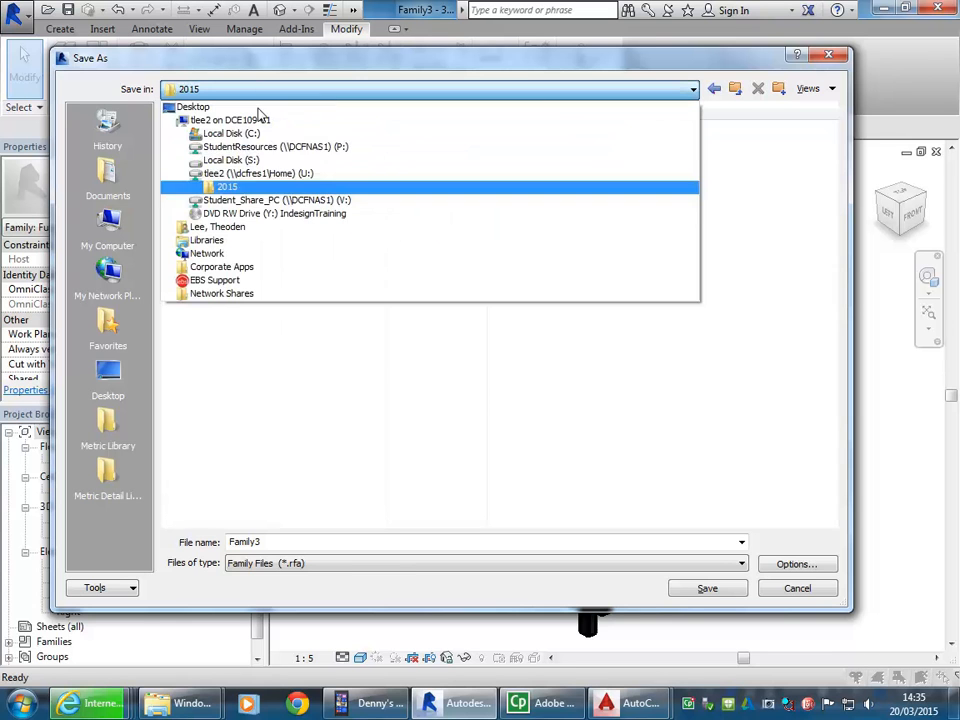
click(261, 200)
click(219, 429)
scroll(205, 232, down, 6)
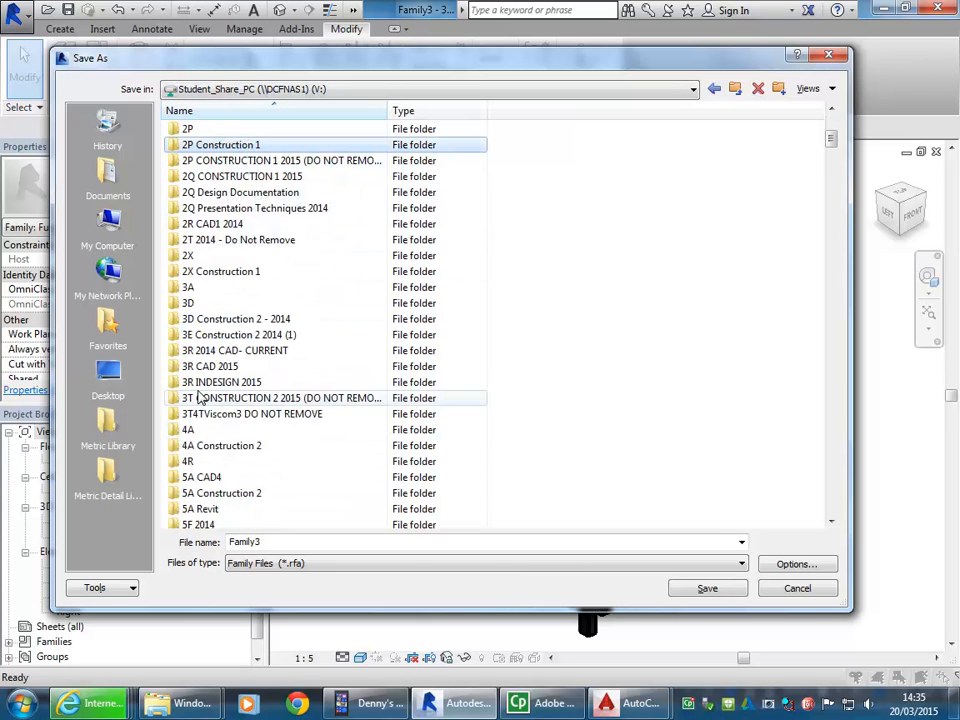
scroll(198, 397, down, 7)
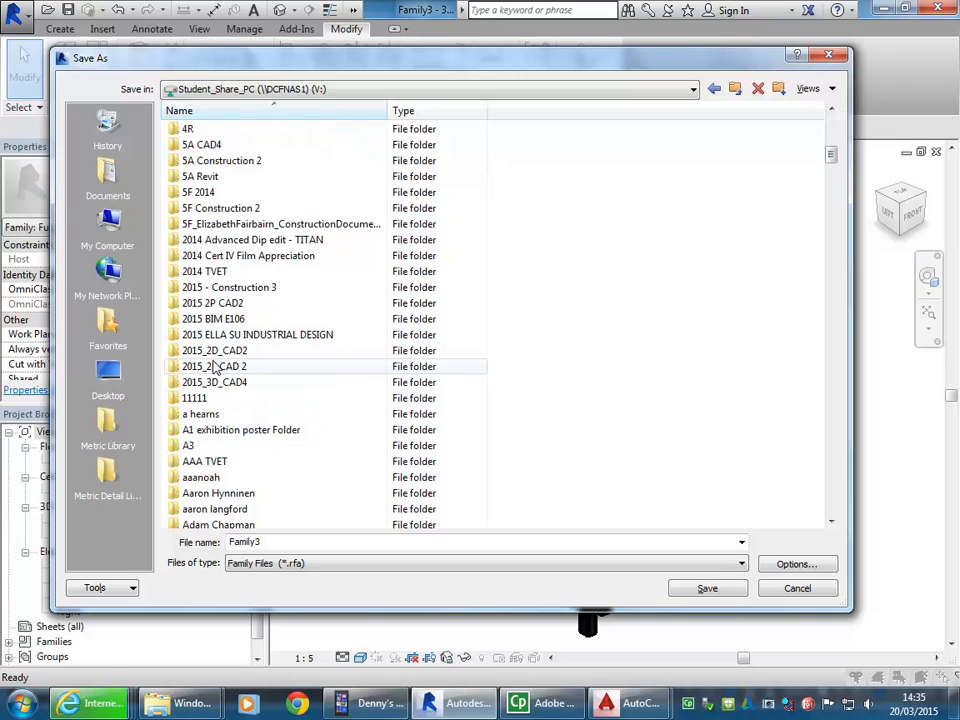
double_click(214, 303)
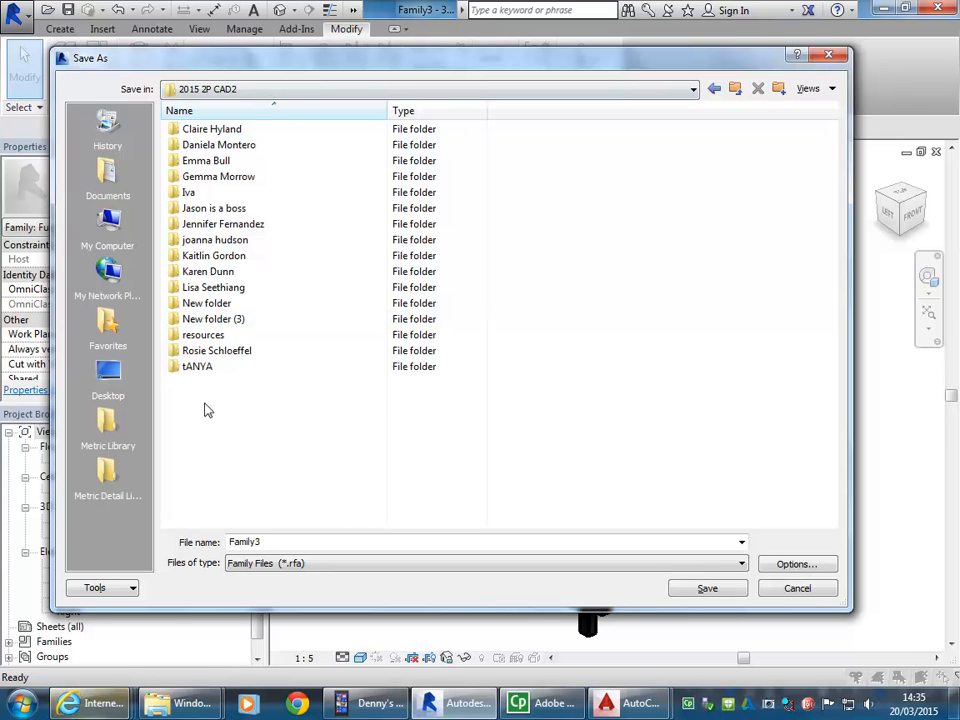
double_click(210, 336)
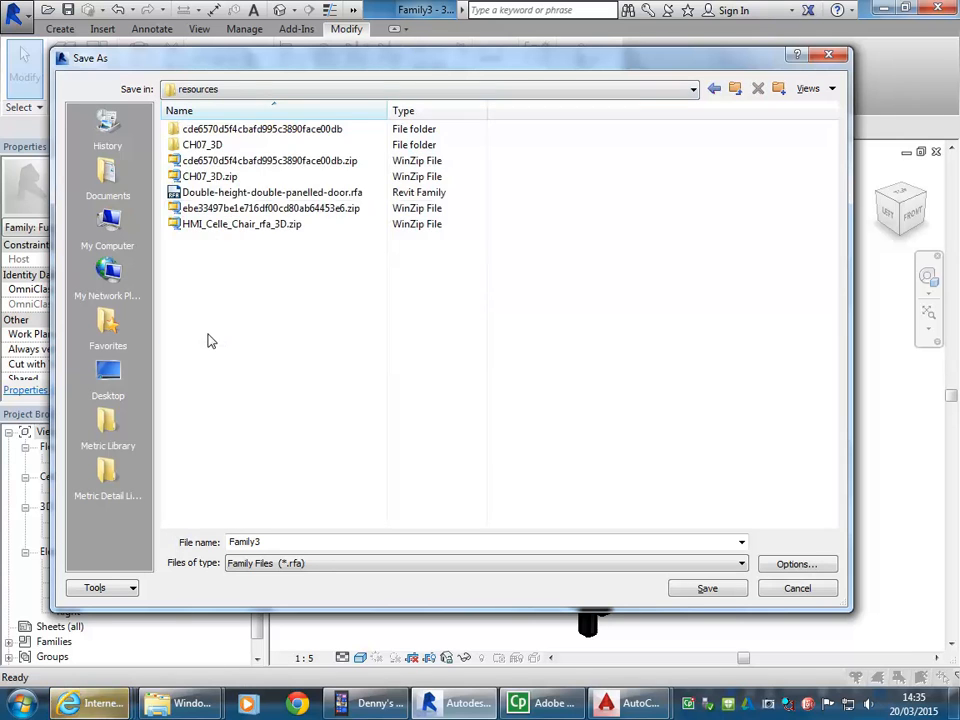
Step: Name the family file "Sketchup Chair" and save it in the RFA format
double_click(285, 541)
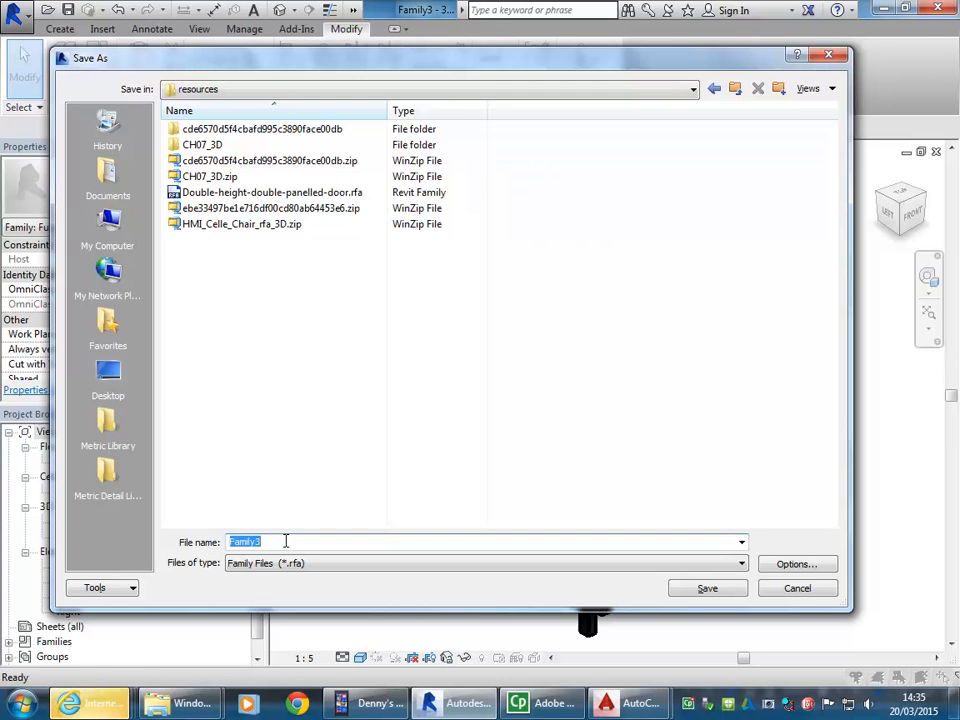
text(Sket)
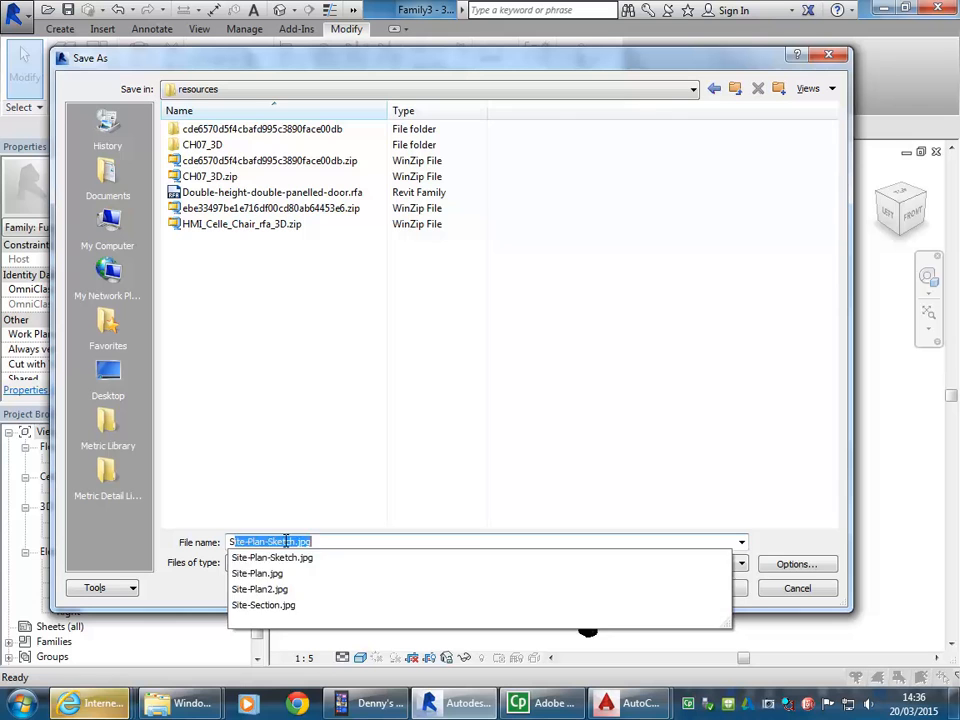
text(chup Chair)
click(707, 588)
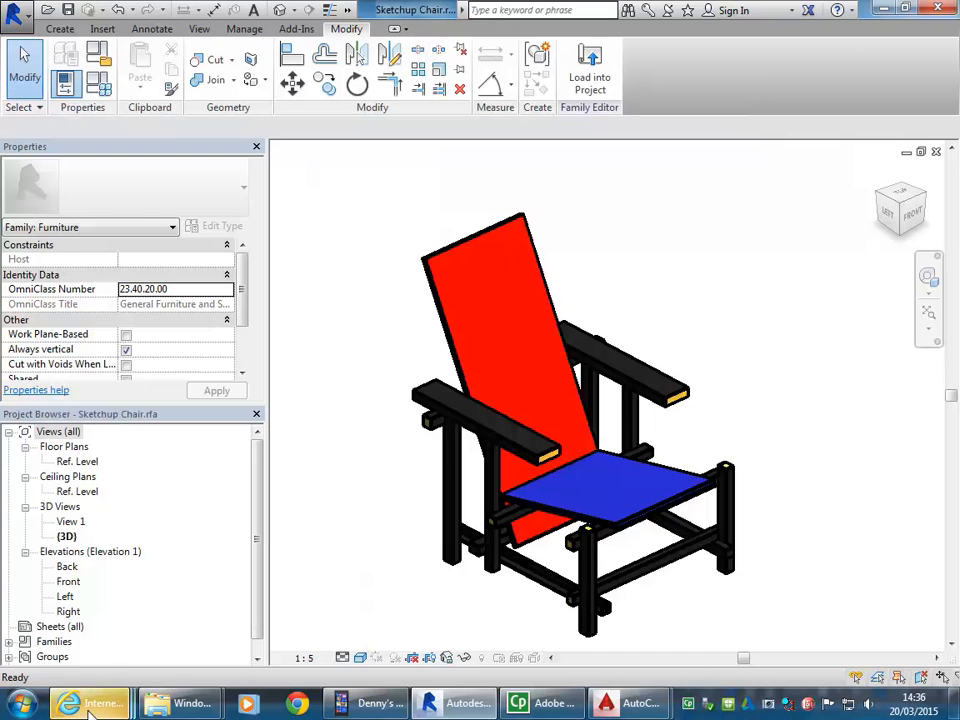
click(85, 704)
click(351, 328)
scroll(355, 333, down, 1)
middle_drag(391, 347, 426, 347)
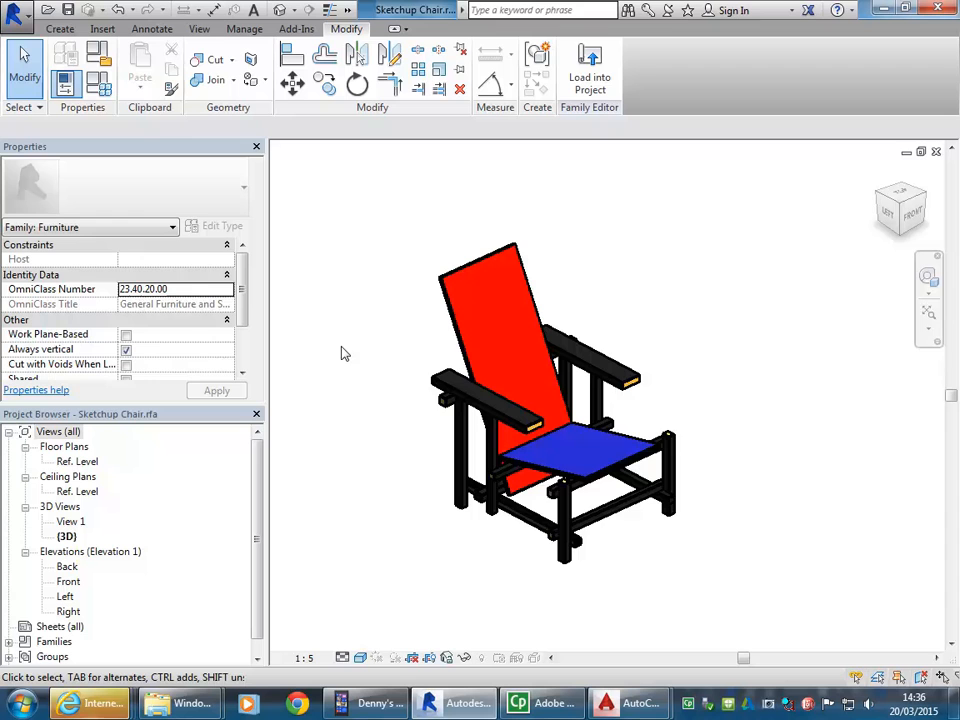
Step: Examine which file formats Import CAD supports, and leave the import without choosing a file
click(198, 30)
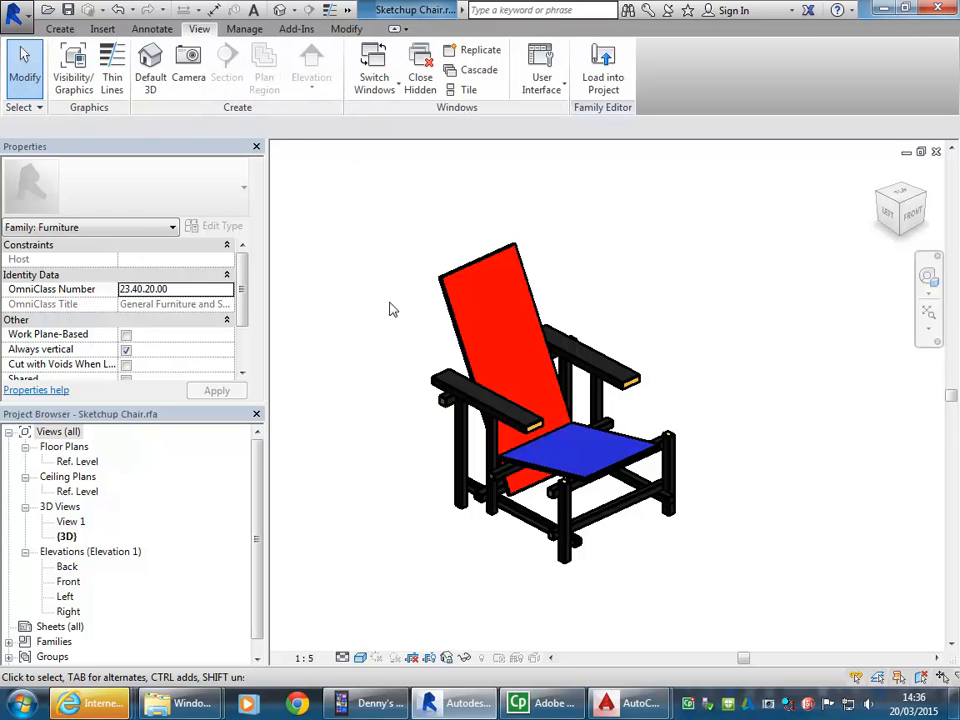
click(103, 29)
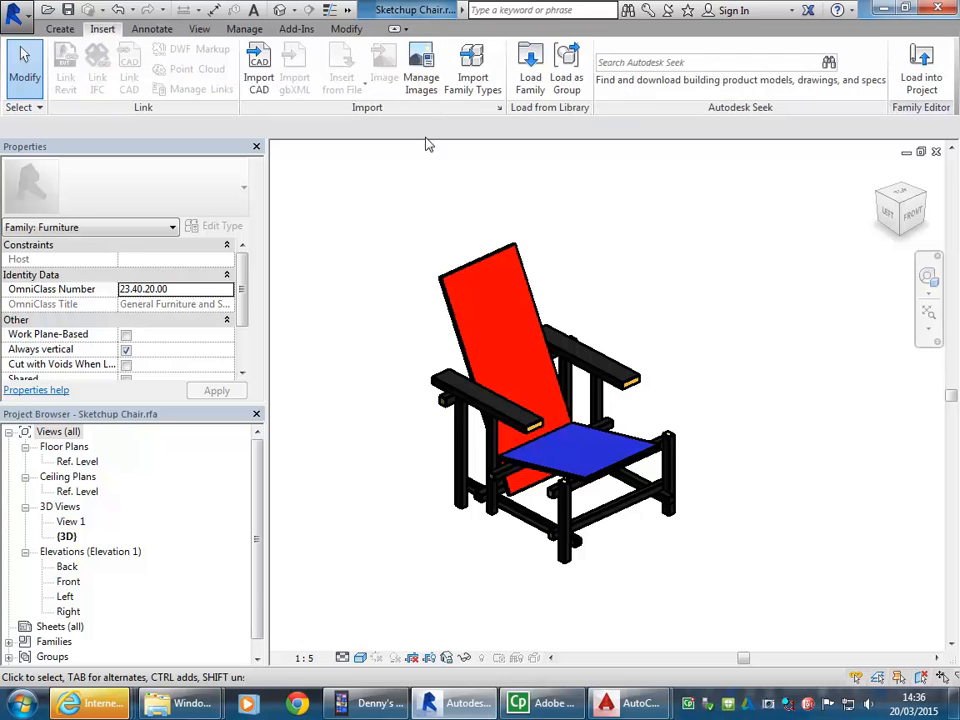
click(256, 78)
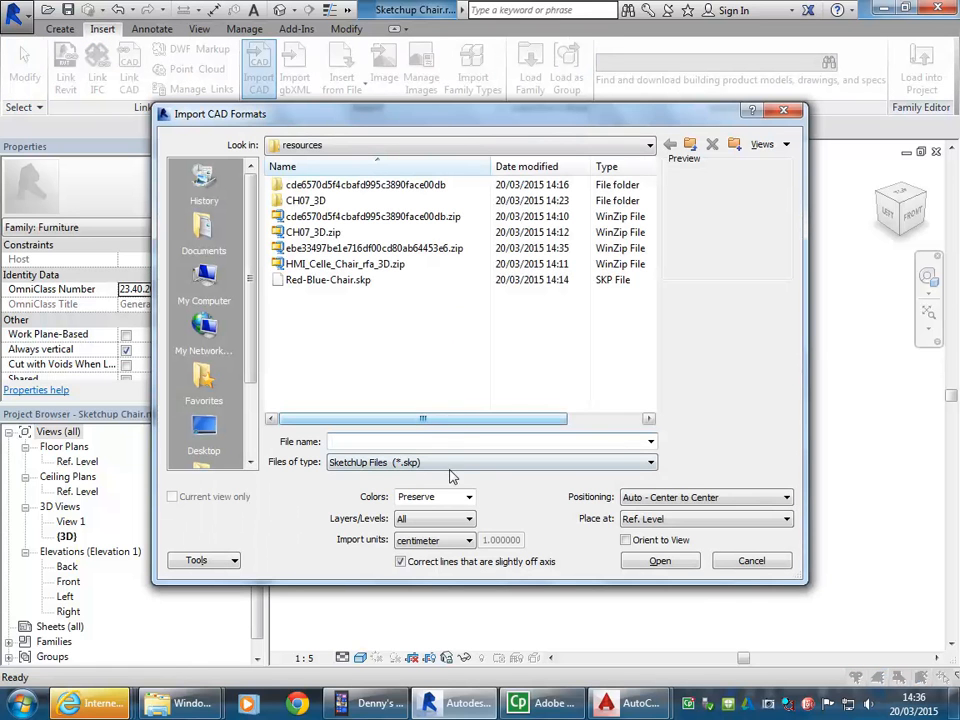
click(457, 464)
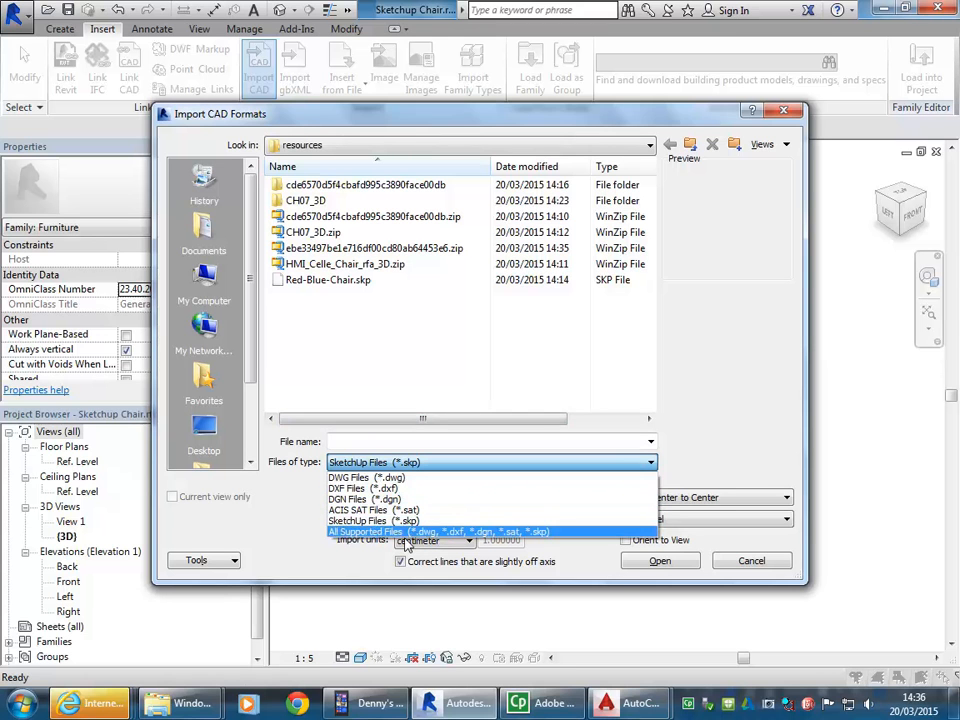
click(452, 465)
click(752, 561)
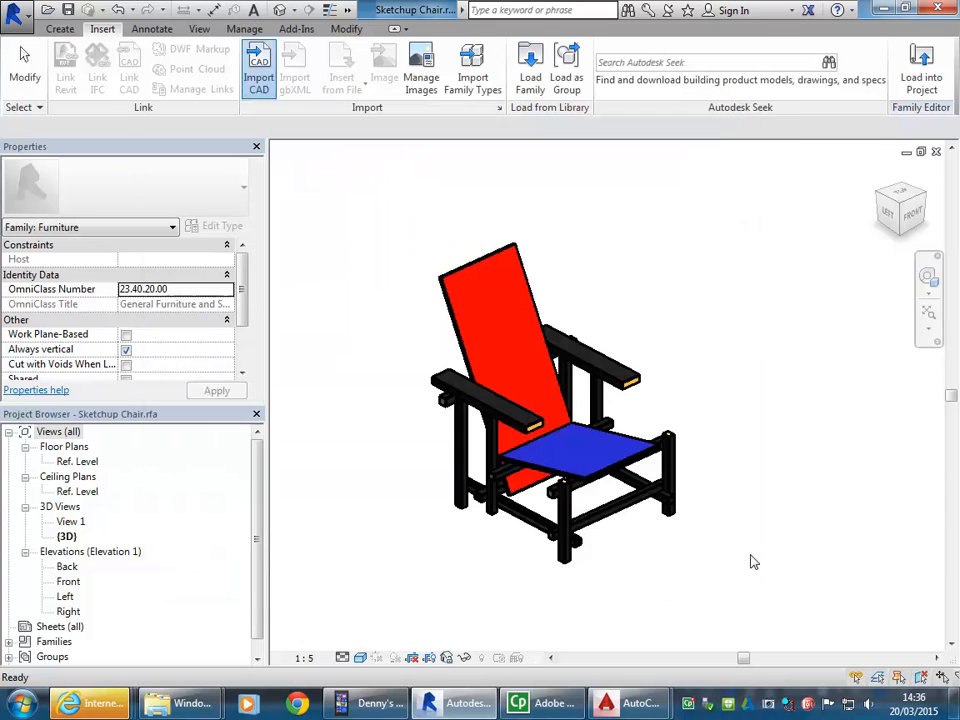
Step: Switch to AutoCAD and close the Drawing1 drawing with the red armchair without saving its changes
mouse_move(606, 703)
click(720, 615)
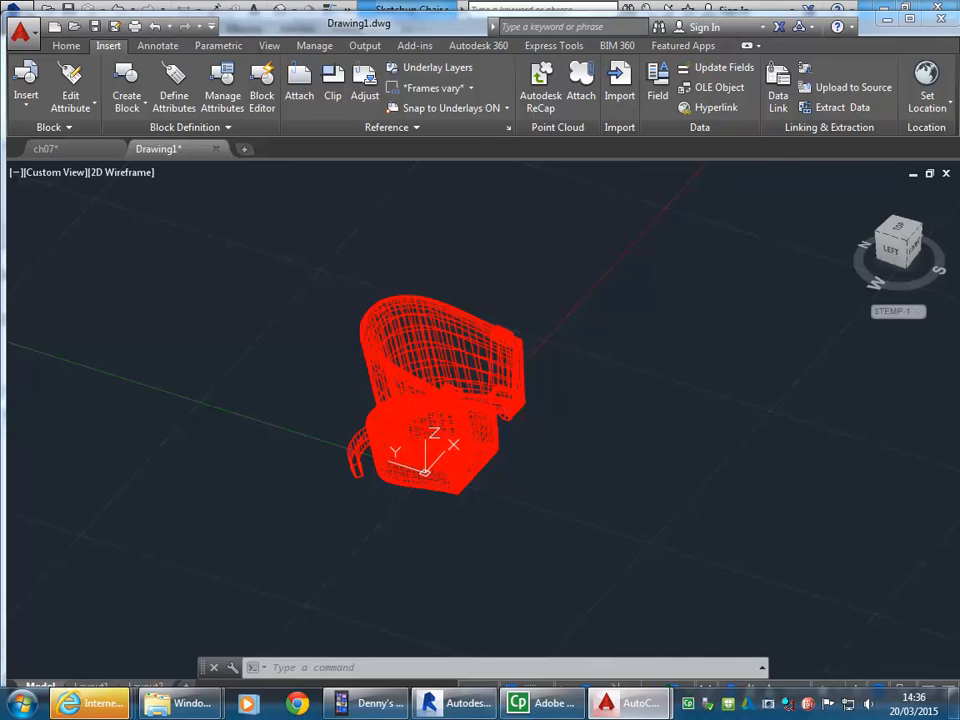
click(22, 32)
click(56, 458)
click(475, 409)
Step: Create a new drawing from the acadiso.dwt template
click(20, 31)
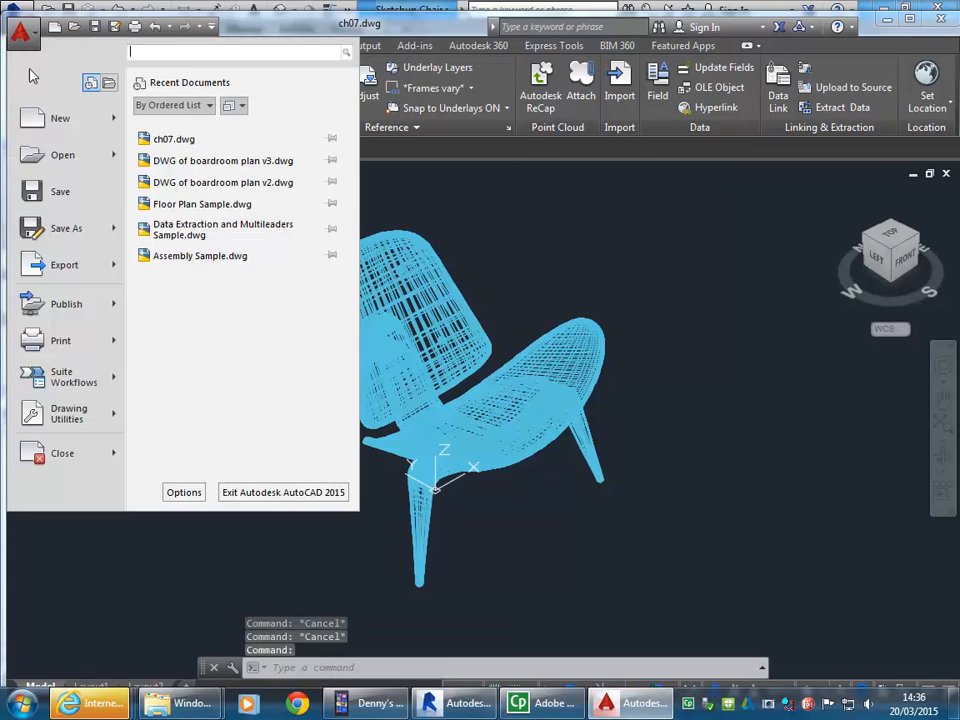
click(58, 118)
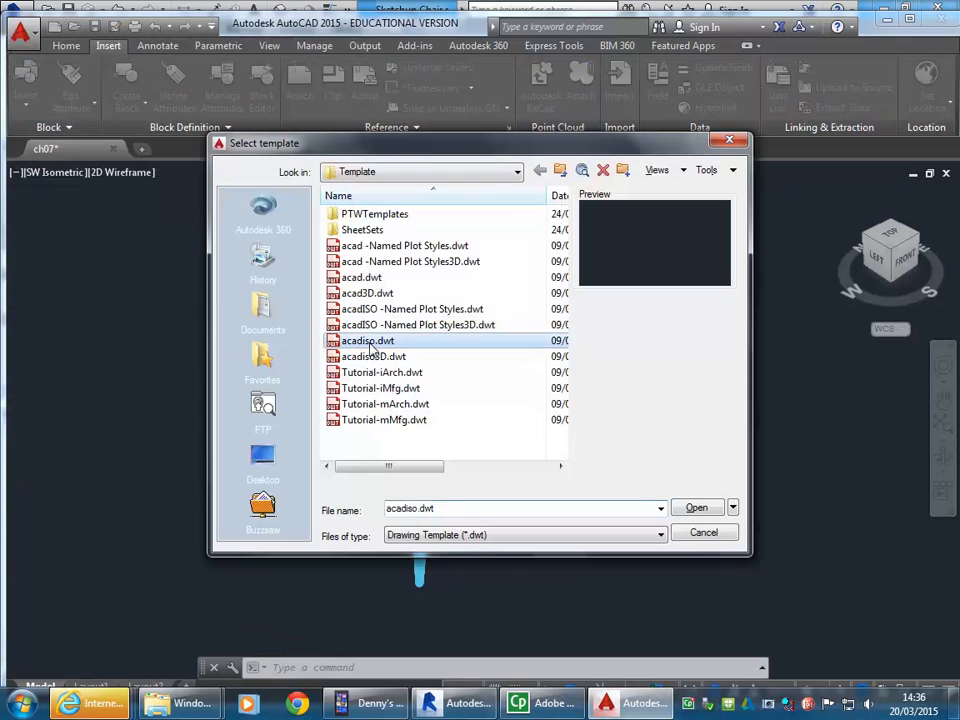
double_click(371, 345)
key(Escape)
key(Escape)
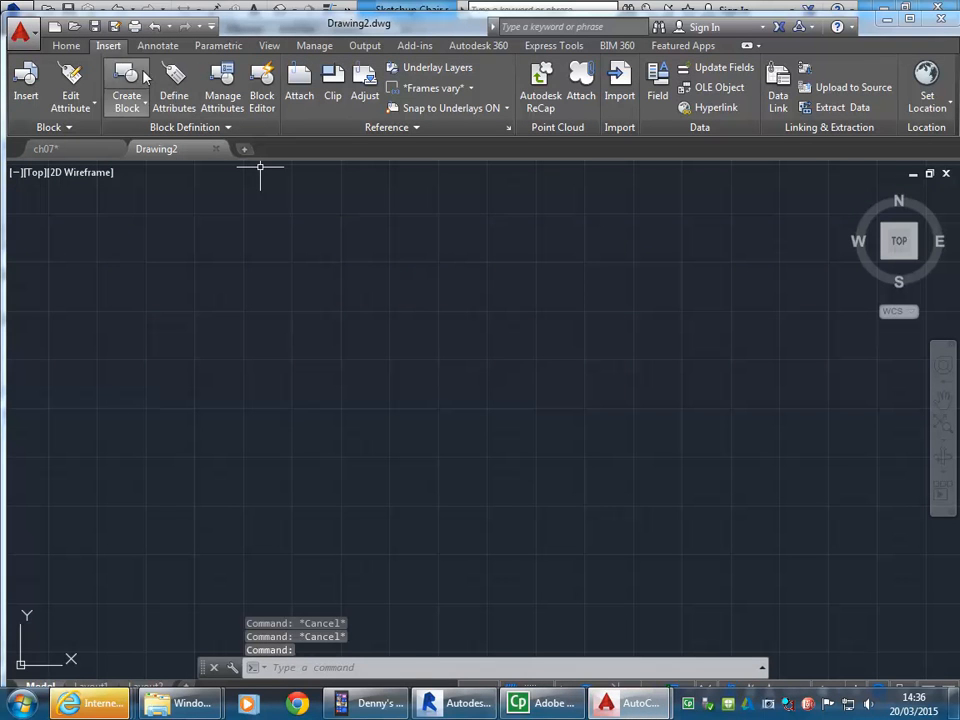
Step: Start importing a 3D Studio (*.3ds) file and go up to the resources folder
click(617, 96)
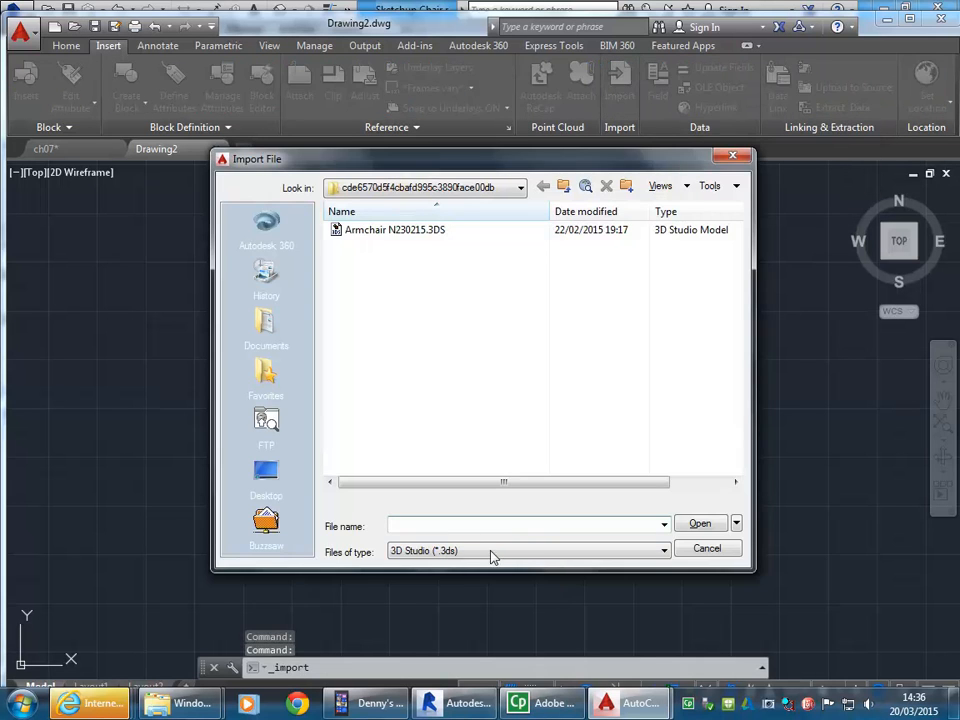
click(500, 557)
click(510, 558)
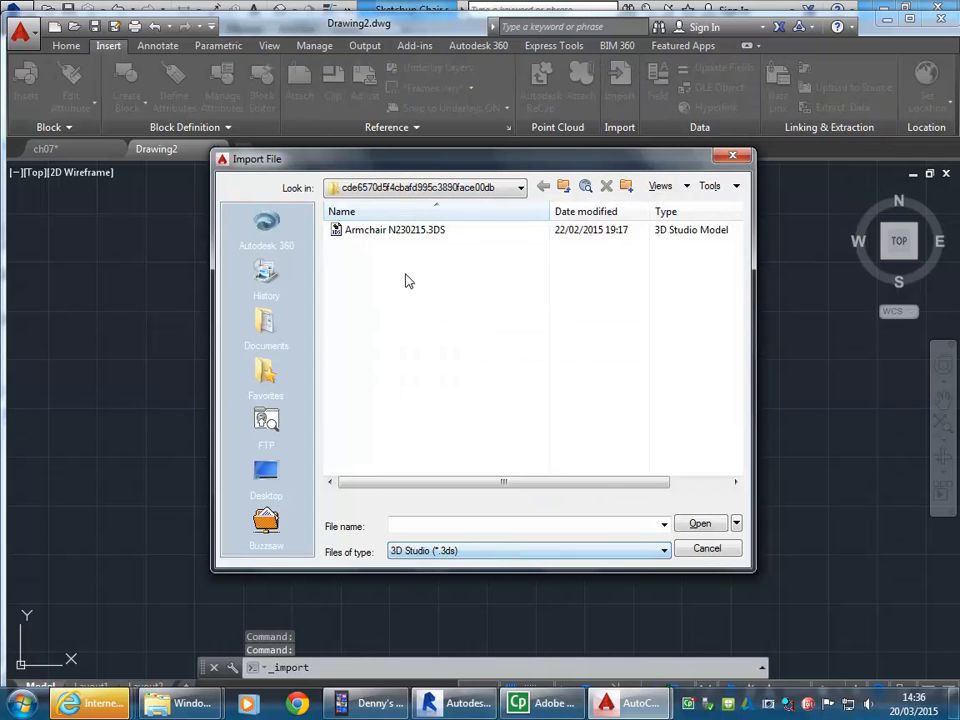
click(564, 187)
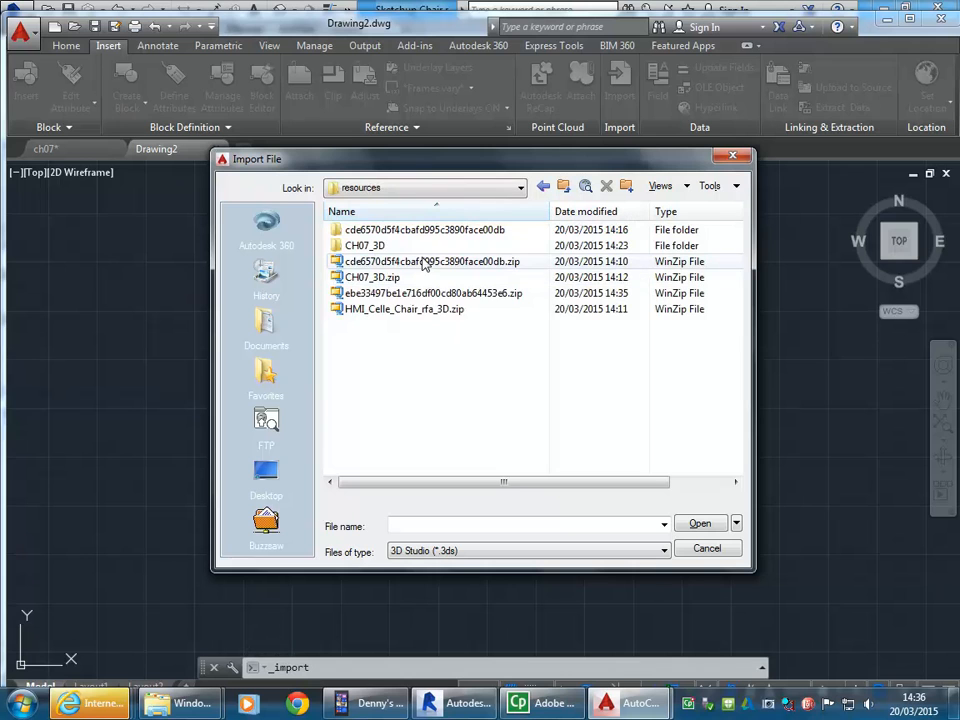
Step: Check which armchair model is stored in each of the ebe33497be1e716df00cd80ab64453e6.zip and cde6570d5f4cbafd995c3890face00db.zip archives
click(430, 294)
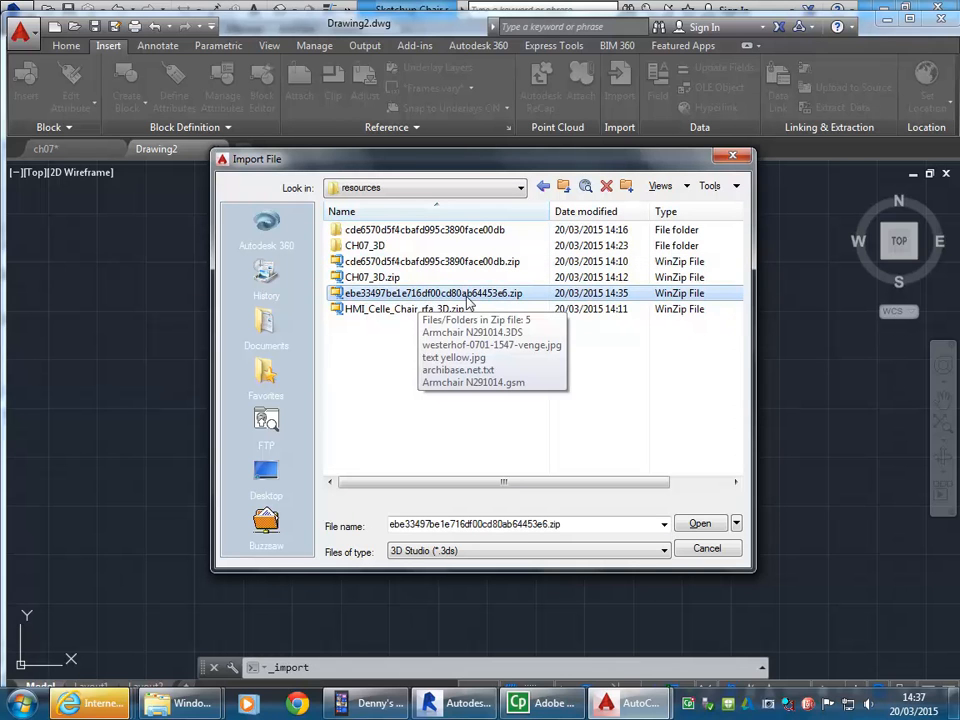
double_click(367, 296)
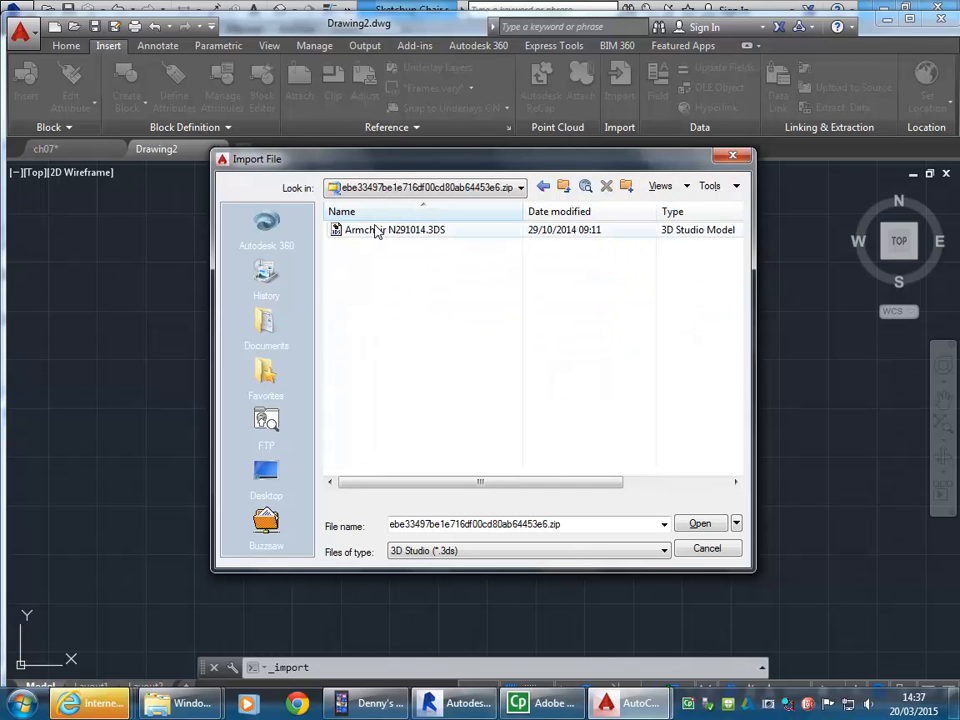
click(562, 186)
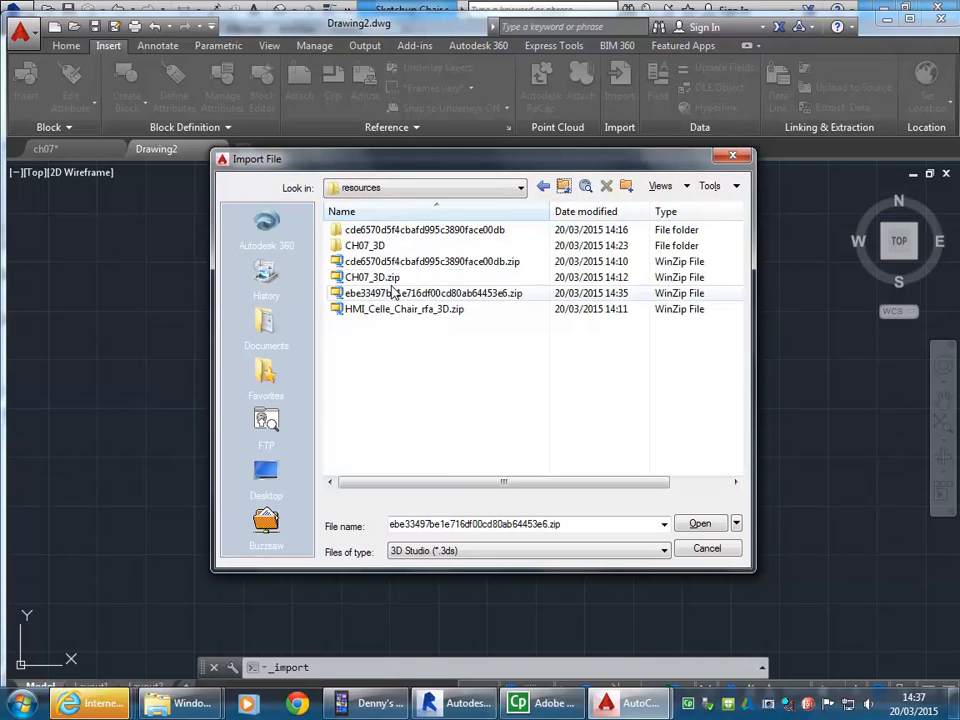
click(382, 262)
double_click(382, 262)
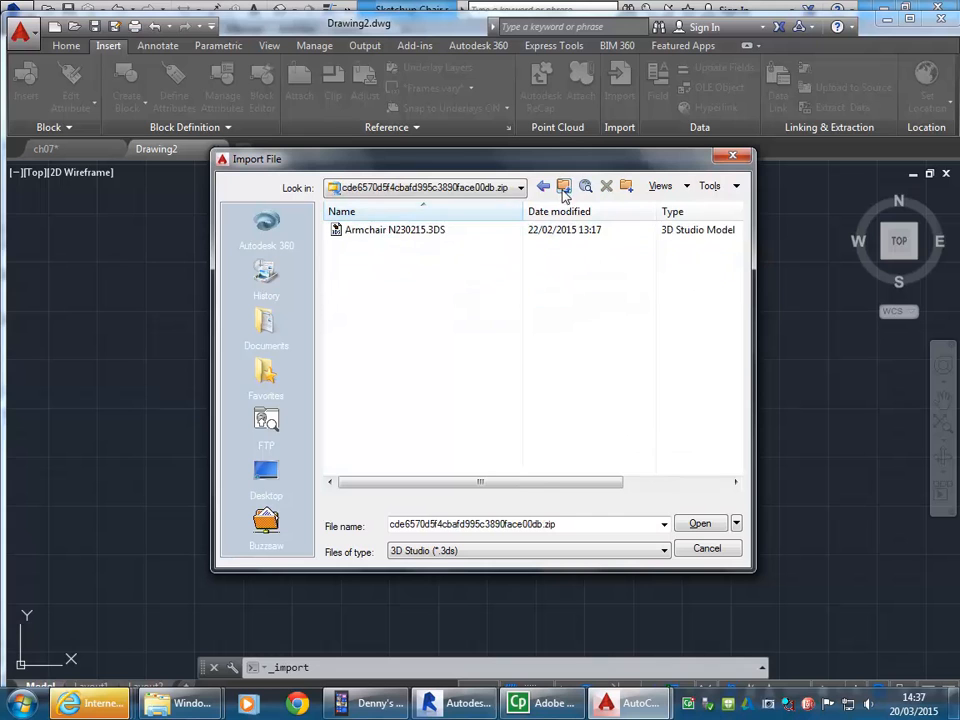
click(563, 186)
Step: Open the ebe33497be1e716df00cd80ab64453e6.zip archive and try to import its armchair model directly from it
click(425, 292)
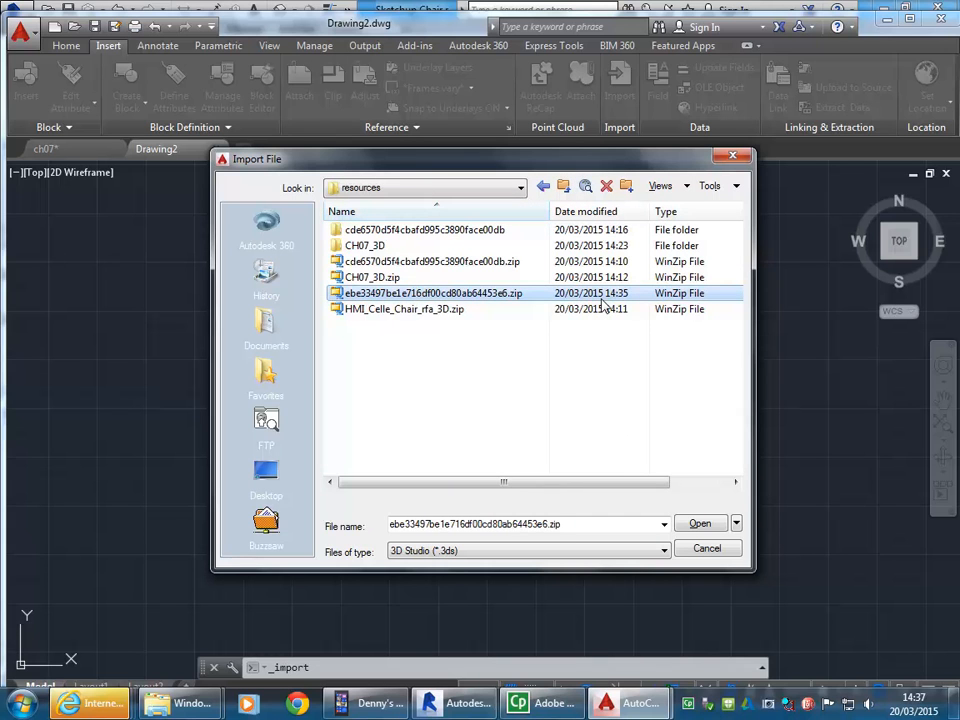
double_click(383, 294)
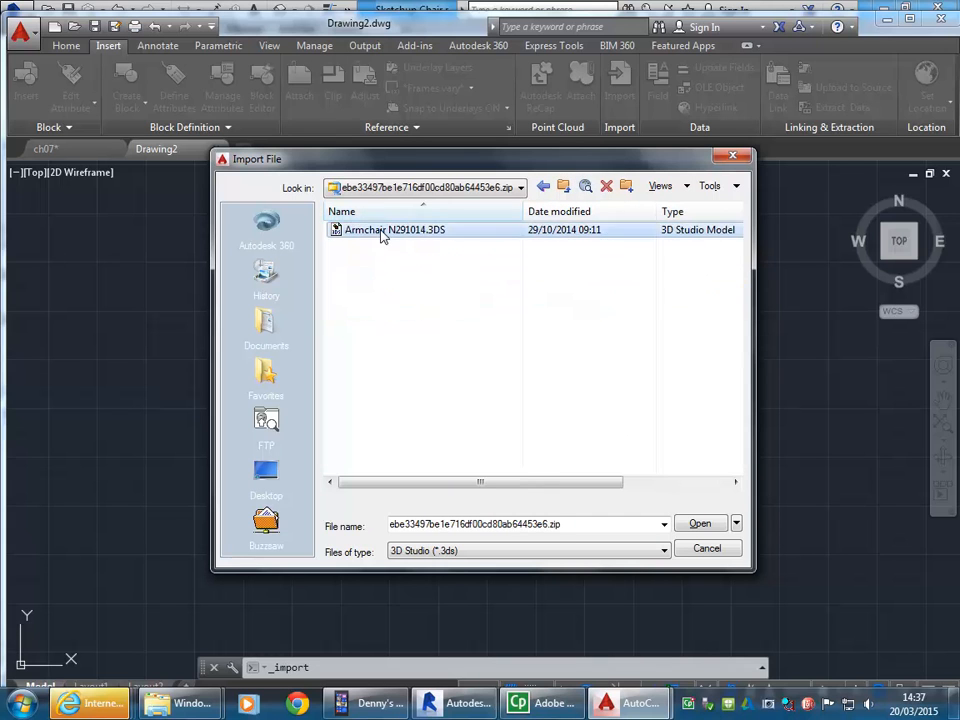
click(702, 525)
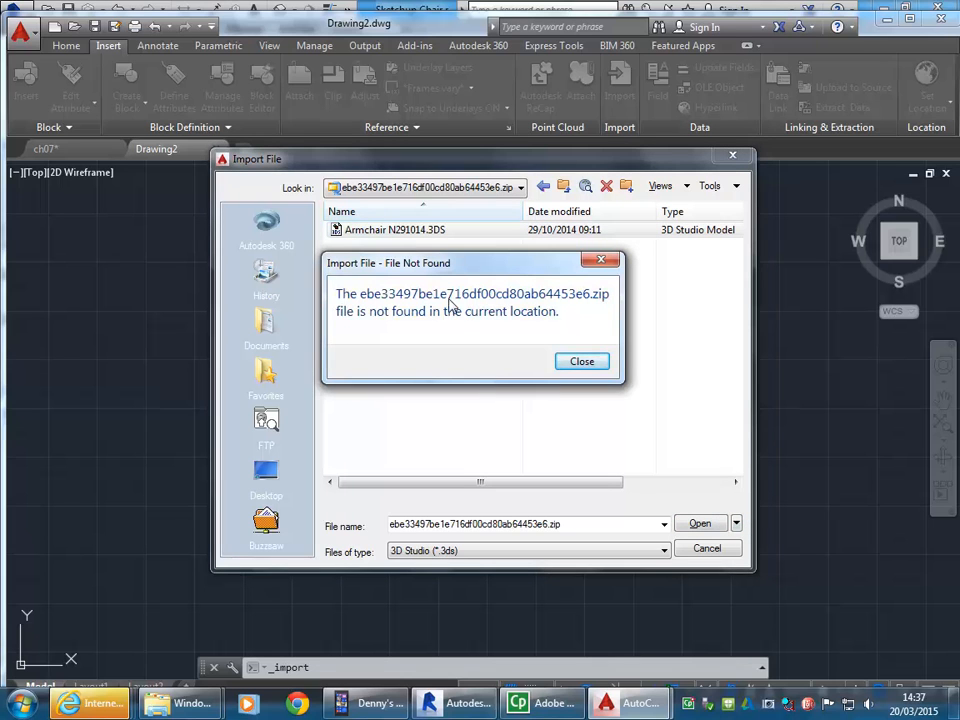
click(581, 361)
Step: Copy Armchair N291014.3DS from the archive into the resources folder and open that copy for import
right_click(404, 226)
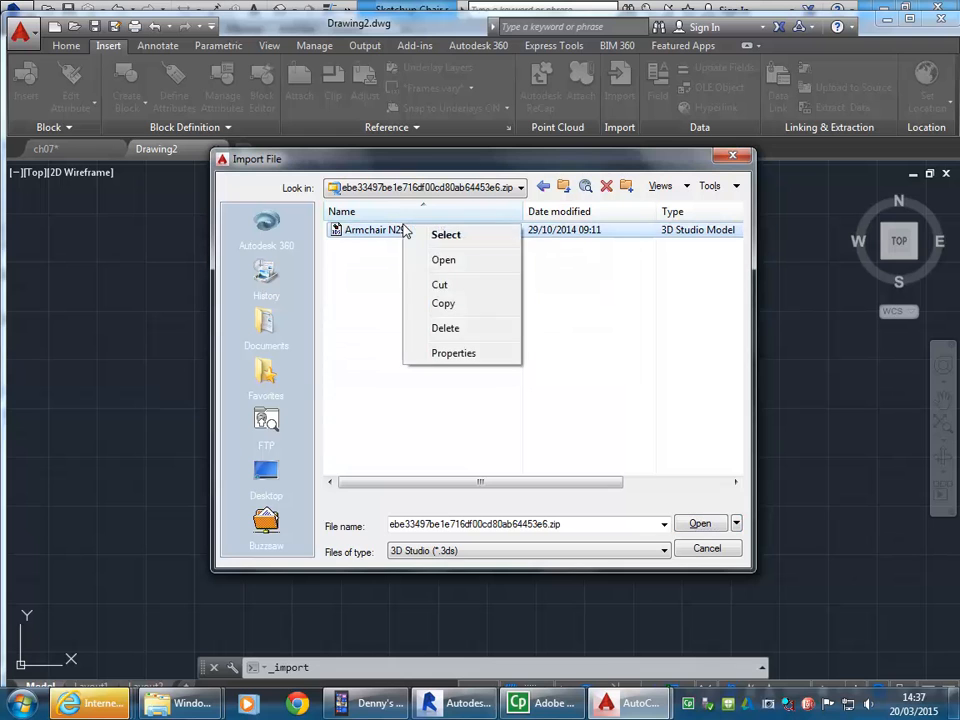
click(440, 303)
click(544, 187)
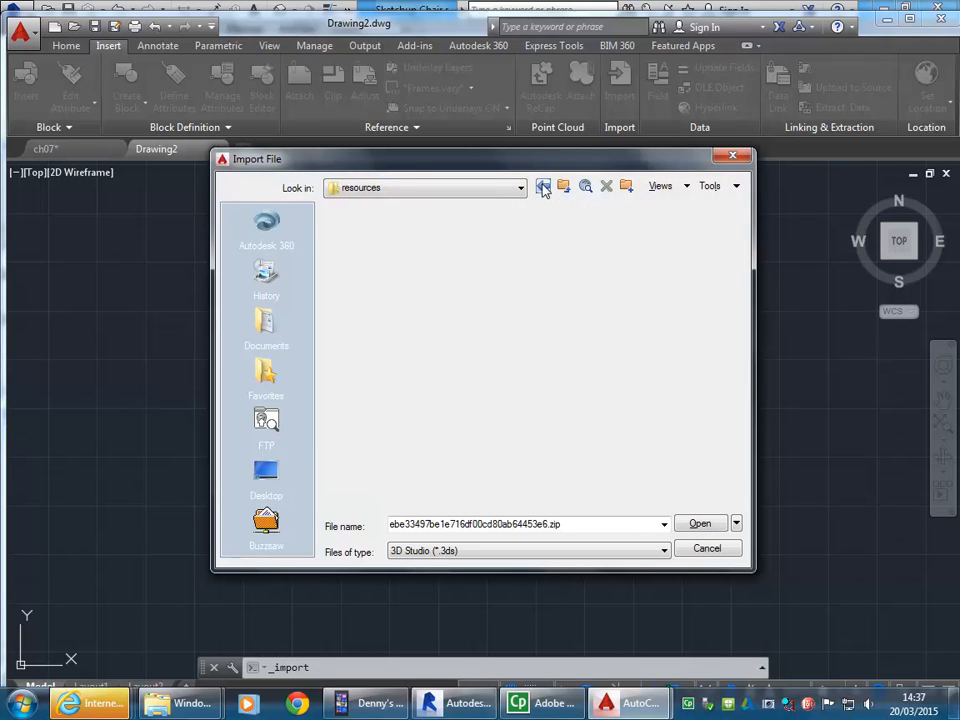
right_click(383, 354)
click(412, 444)
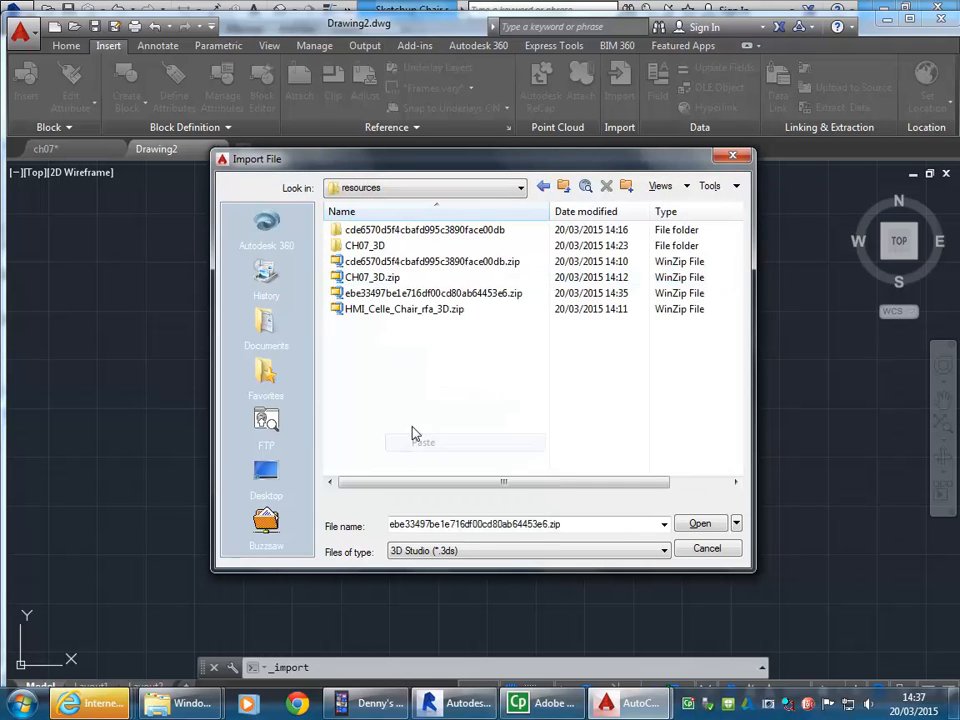
double_click(397, 328)
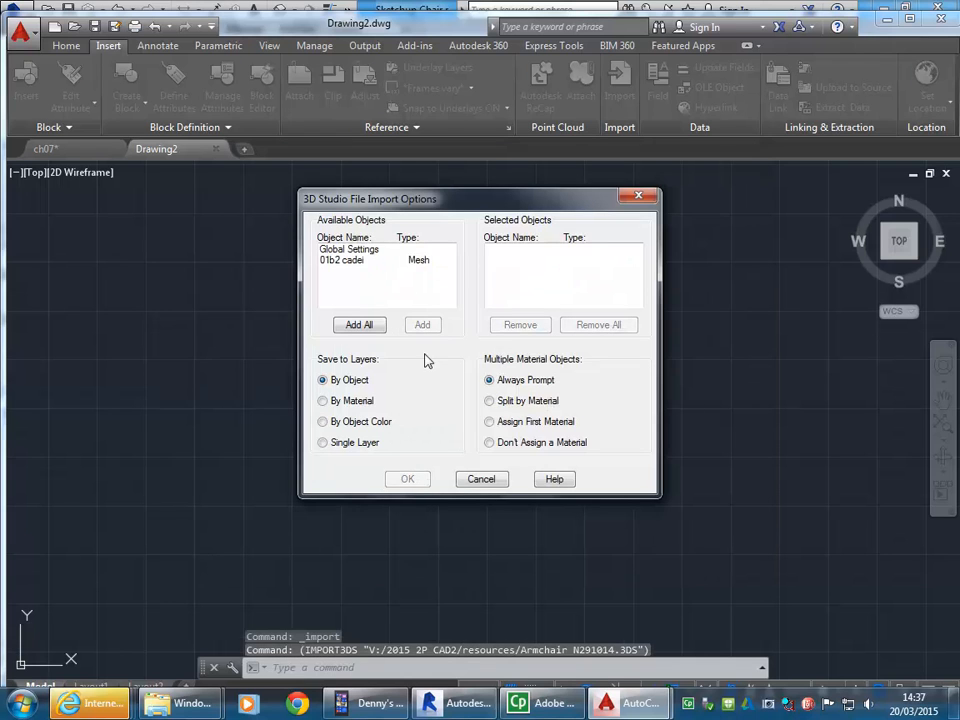
Step: Import all available objects of the armchair file, saved to layers by object and split by material
click(350, 261)
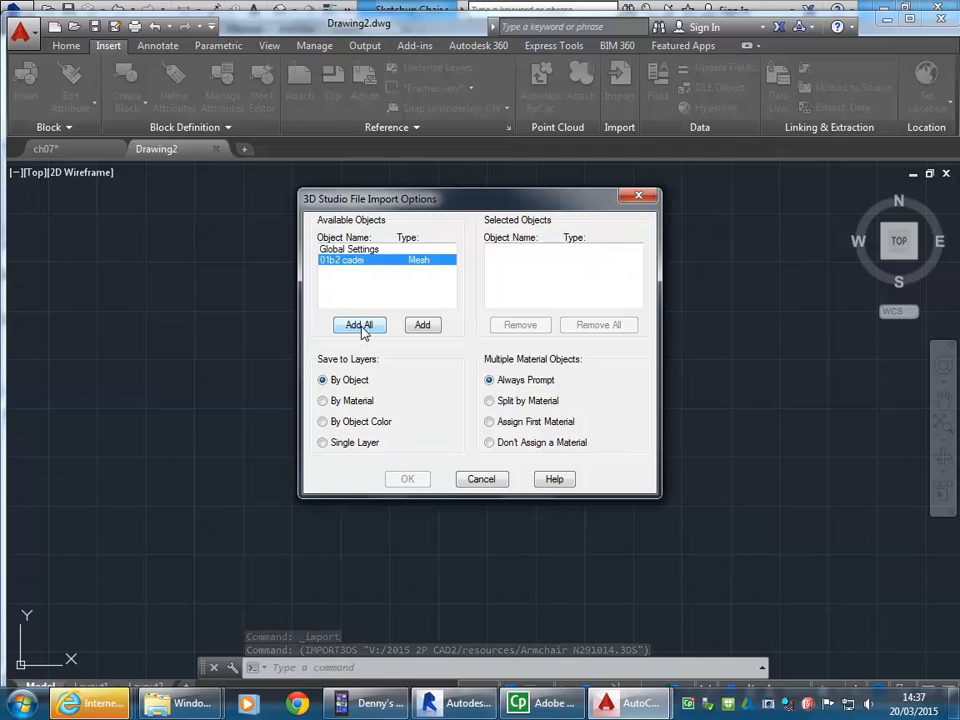
click(360, 326)
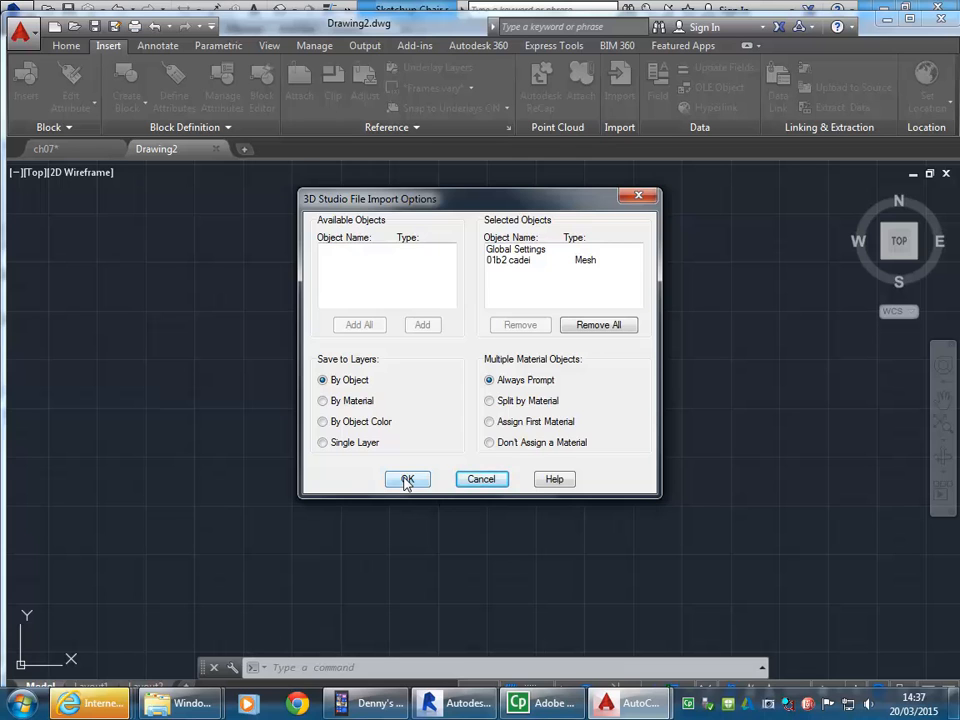
click(407, 480)
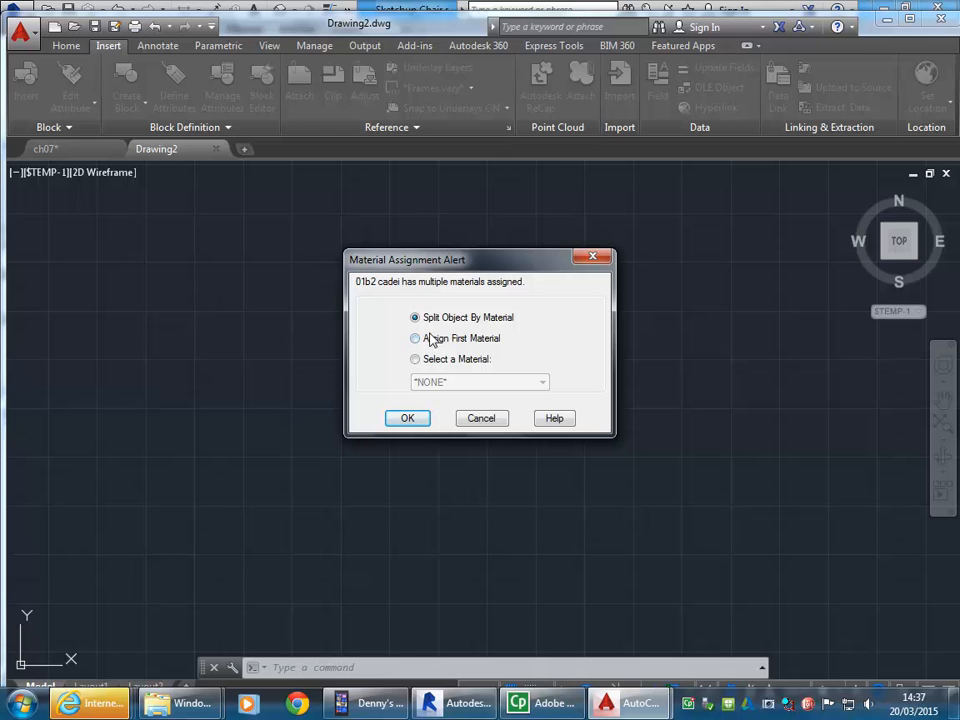
click(410, 418)
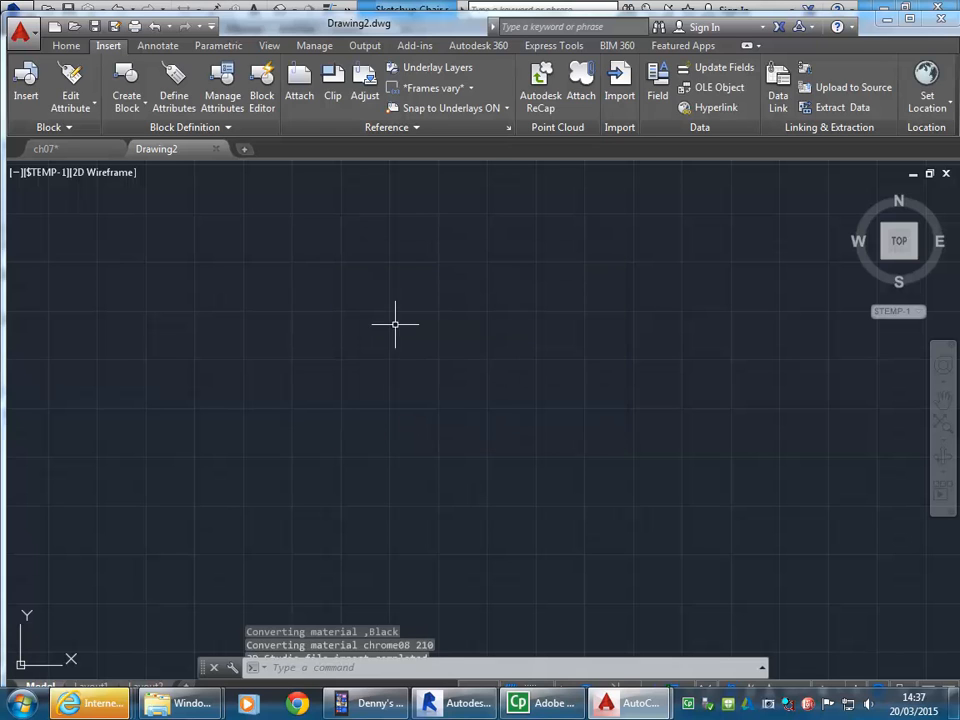
Step: Locate the imported chair at the origin and examine it from a 3D angle in the maximized window
middle_drag(379, 396, 560, 290)
scroll(560, 290, up, 1)
middle_drag(270, 446, 643, 349)
scroll(643, 349, up, 1)
mouse_move(403, 468)
middle_down()
mouse_move(531, 341)
mouse_move(710, 229)
middle_up()
scroll(700, 240, up, 1)
middle_drag(308, 503, 560, 205)
scroll(574, 369, up, 5)
scroll(545, 268, up, 1)
middle_drag(545, 268, 522, 328)
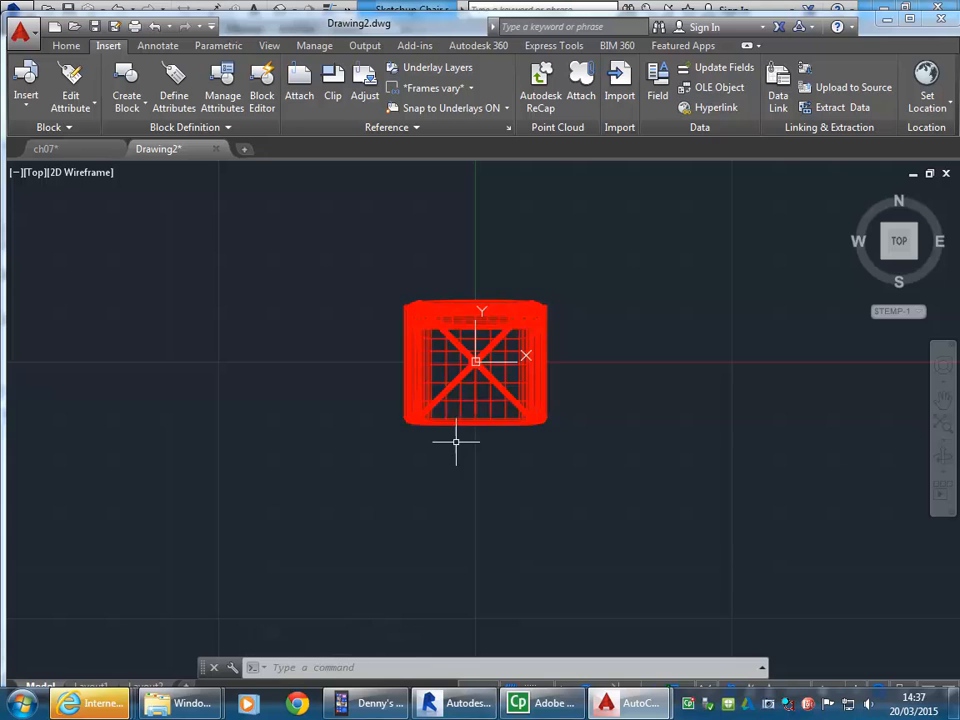
shift+middle_drag(448, 397, 435, 300)
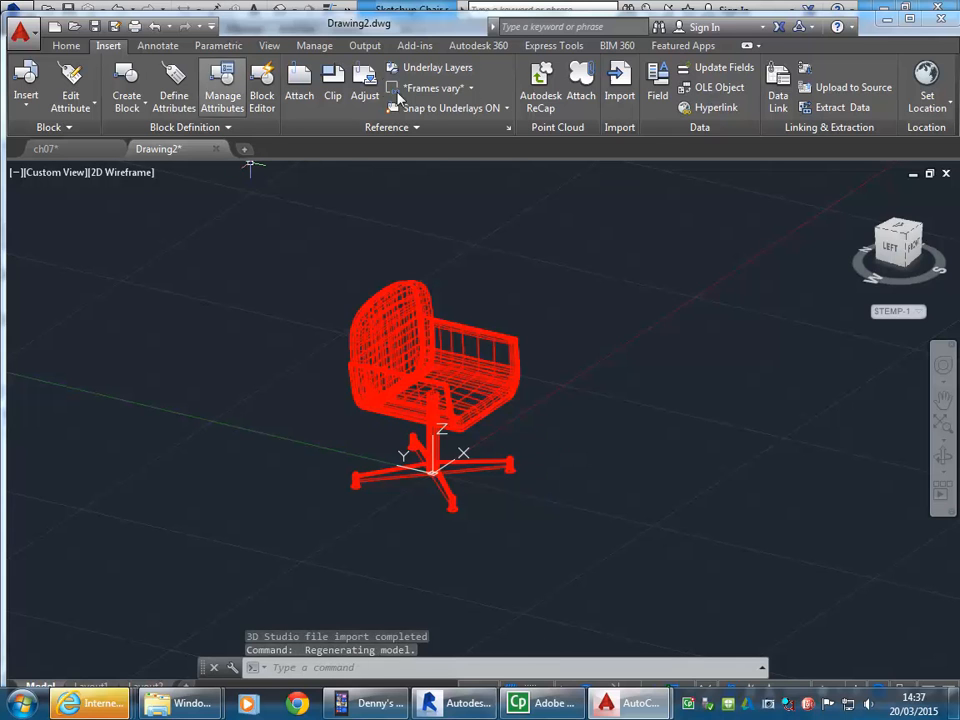
double_click(411, 24)
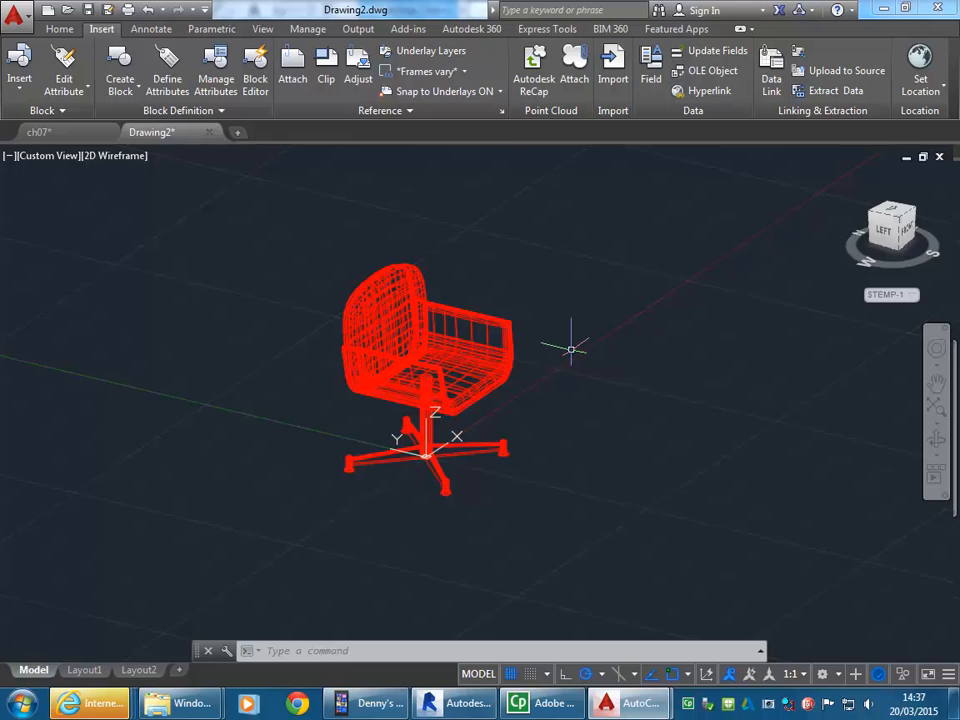
Step: Measure the distance along the X axis from the chair base's front foot to beside its neighbouring foot
click(59, 28)
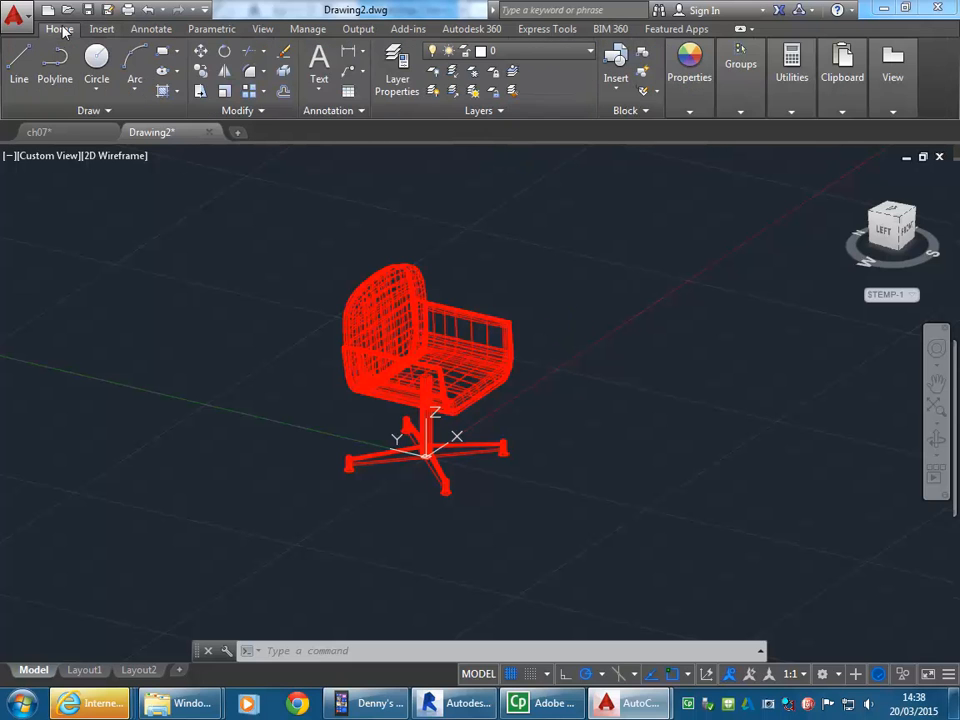
click(740, 65)
click(788, 78)
click(787, 140)
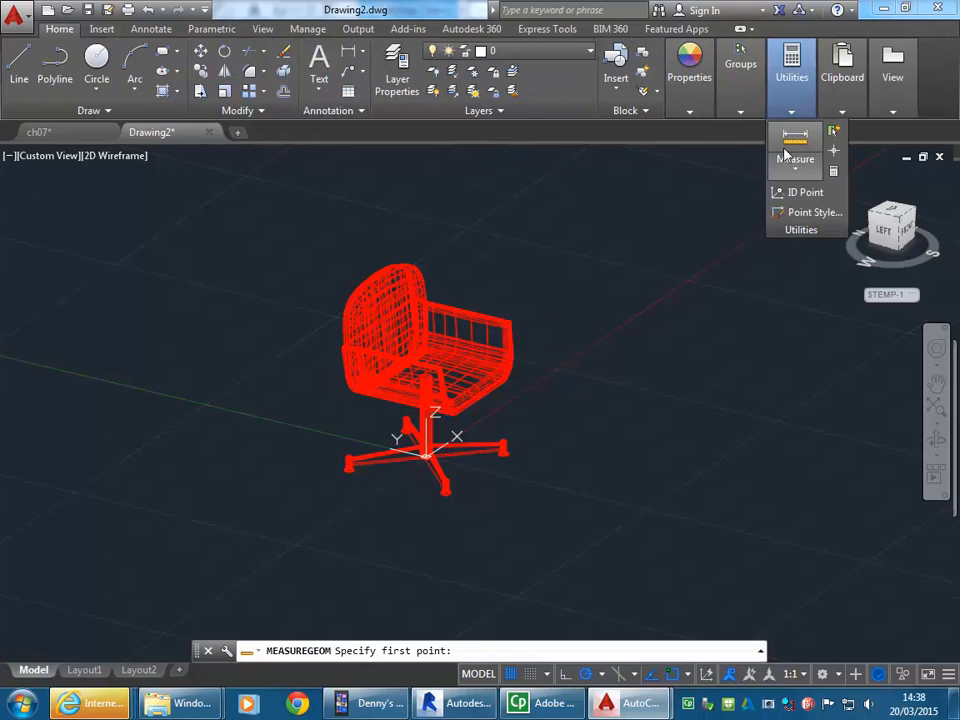
click(446, 492)
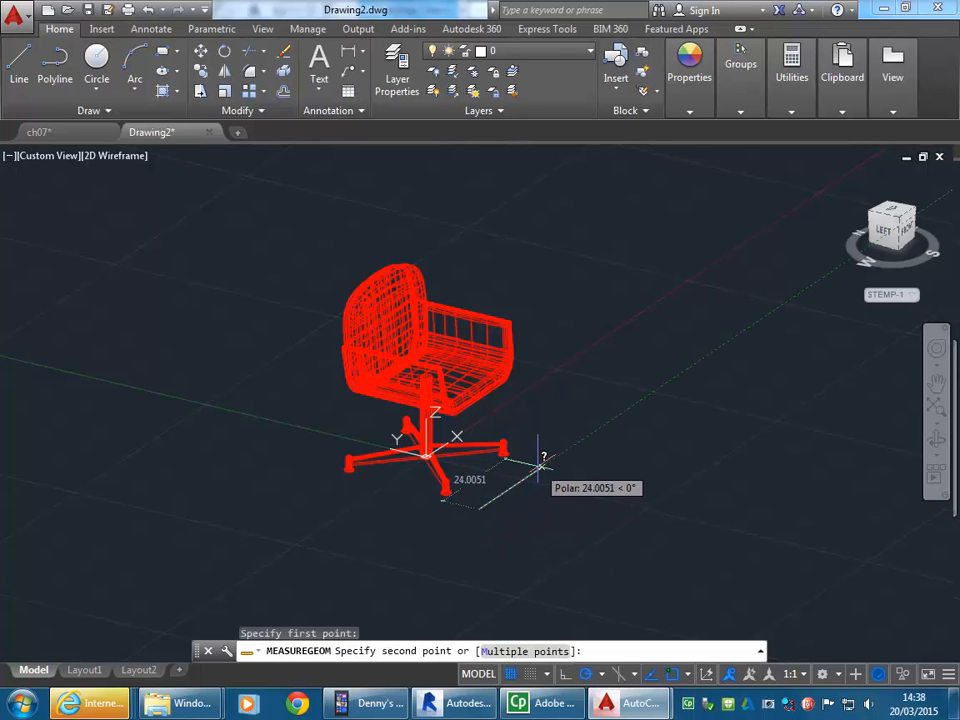
click(541, 466)
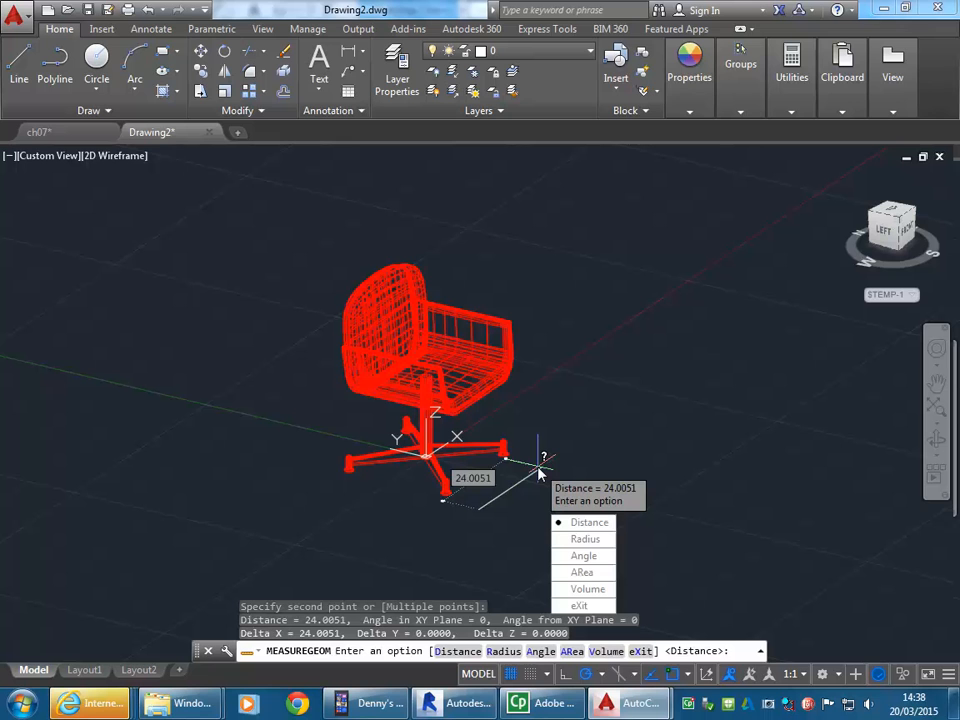
click(576, 606)
Step: Convert the measured 24 inches to millimetres by evaluating 25.4*24 with the CAL command
scroll(555, 412, up, 3)
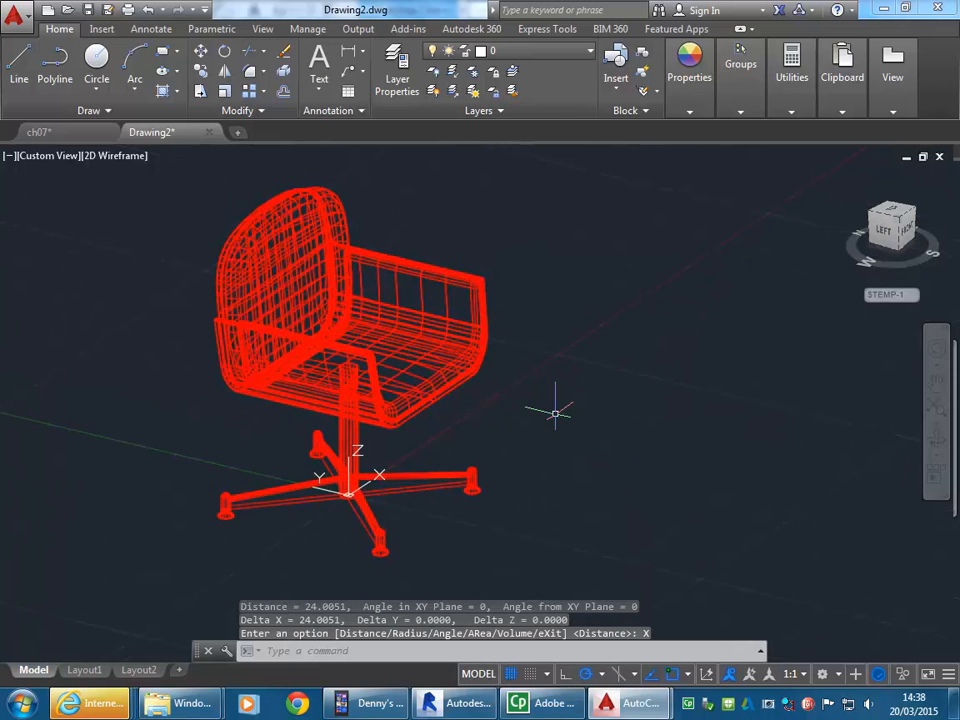
scroll(555, 412, down, 2)
text(cal)
key(Return)
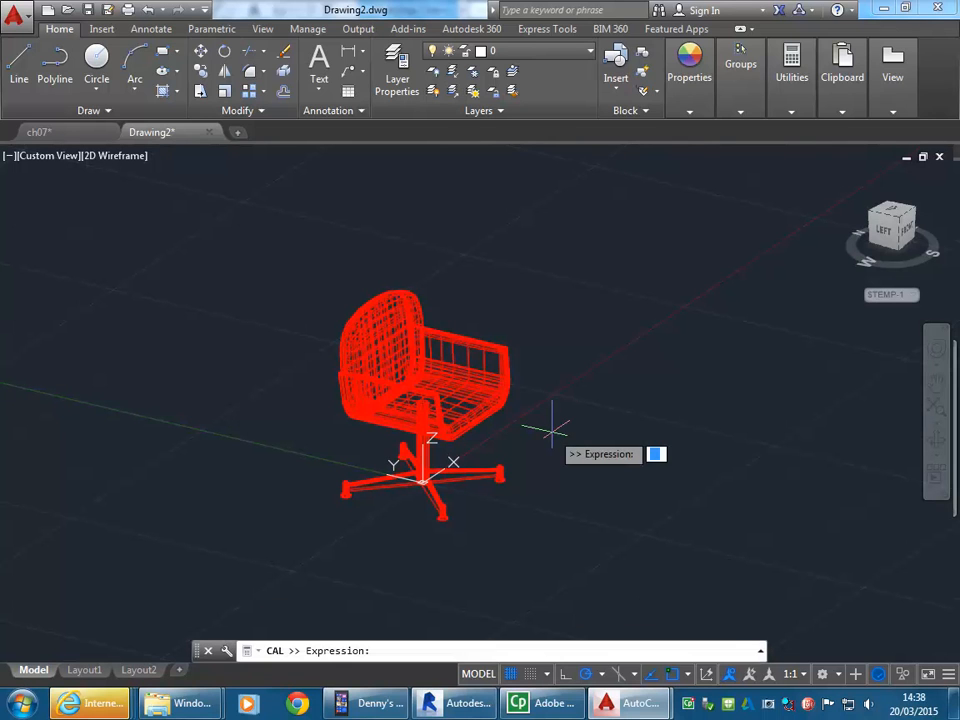
text(25.4*)
click(760, 651)
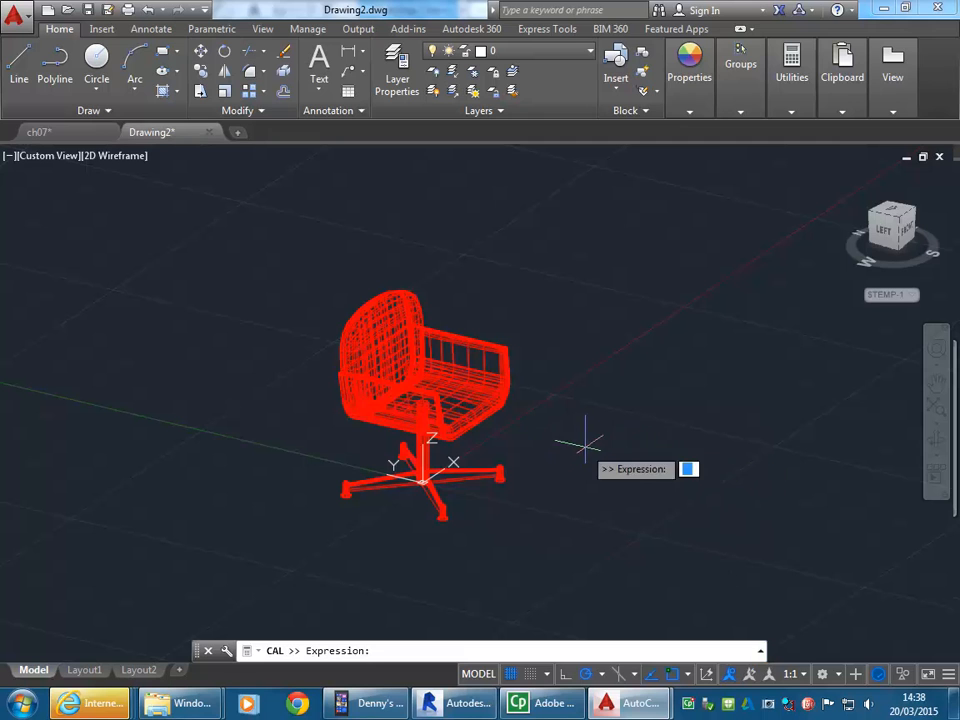
click(762, 651)
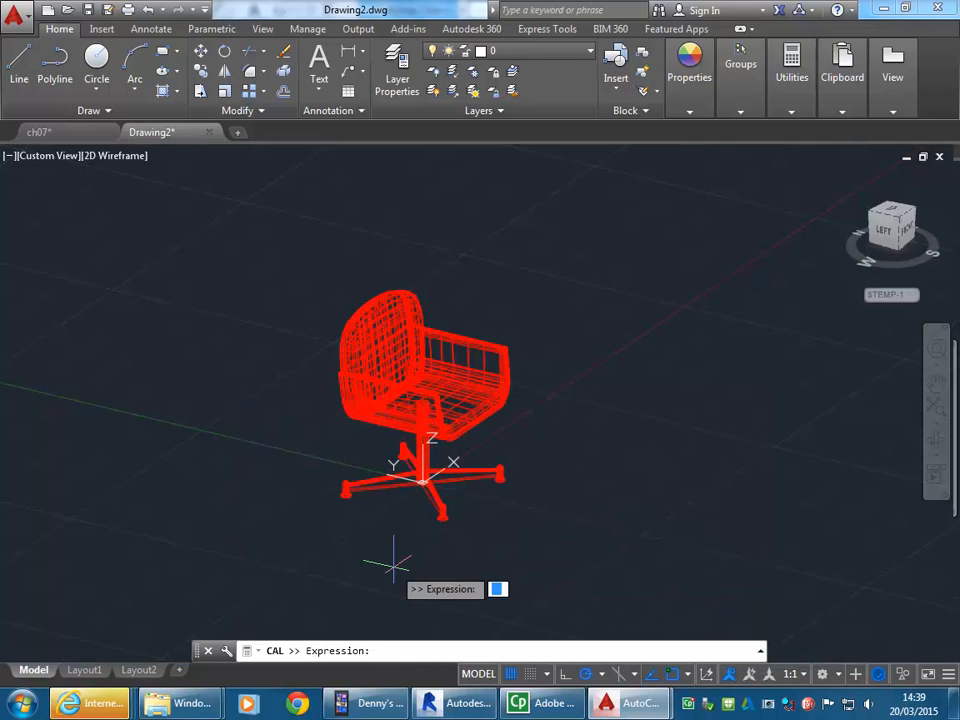
text(25.4*24)
key(Return)
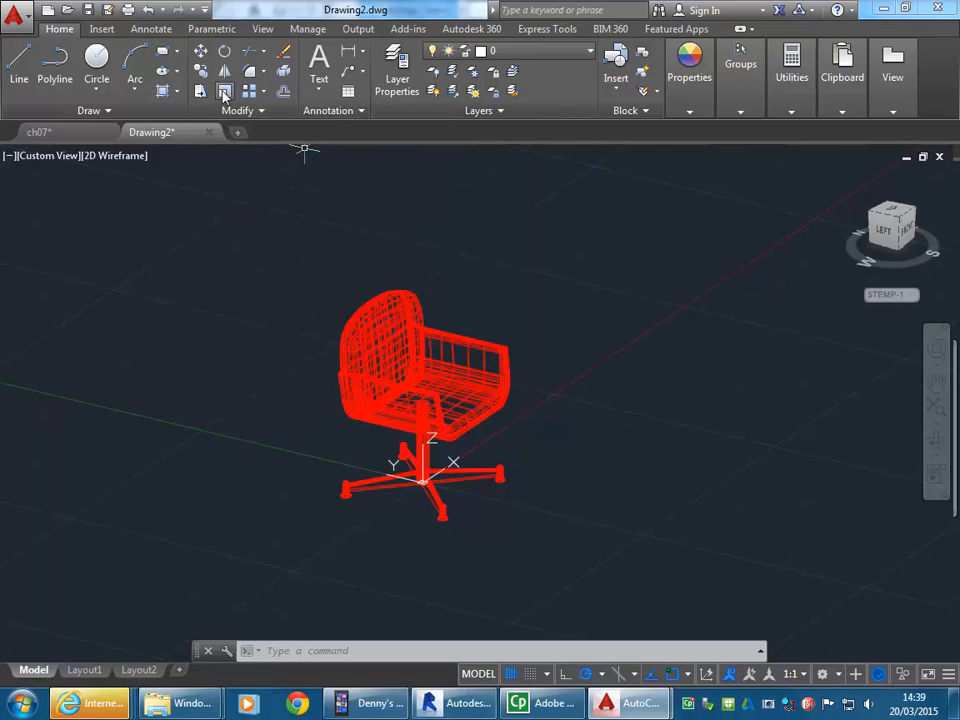
Step: Scale the whole imported chair by a factor of 25.4 about the base point 0,0
click(224, 92)
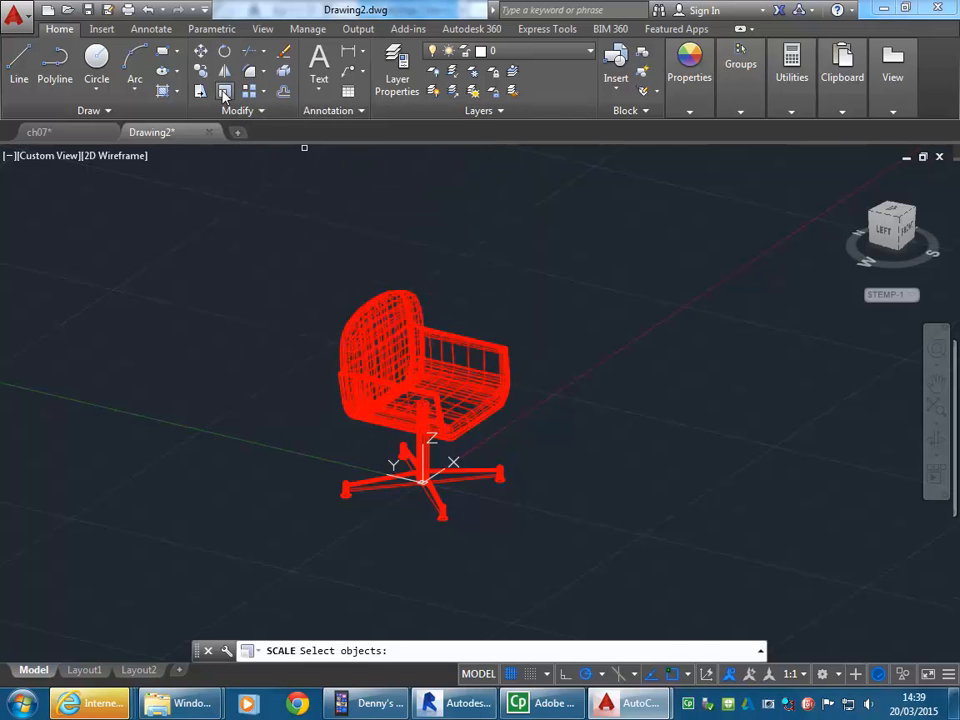
click(248, 233)
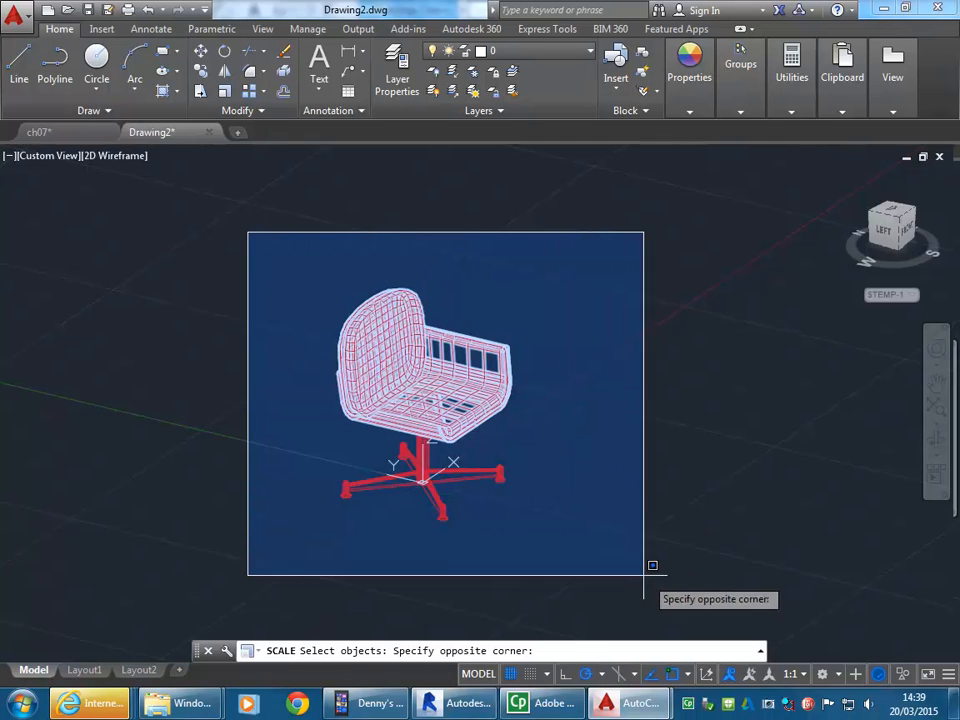
click(647, 585)
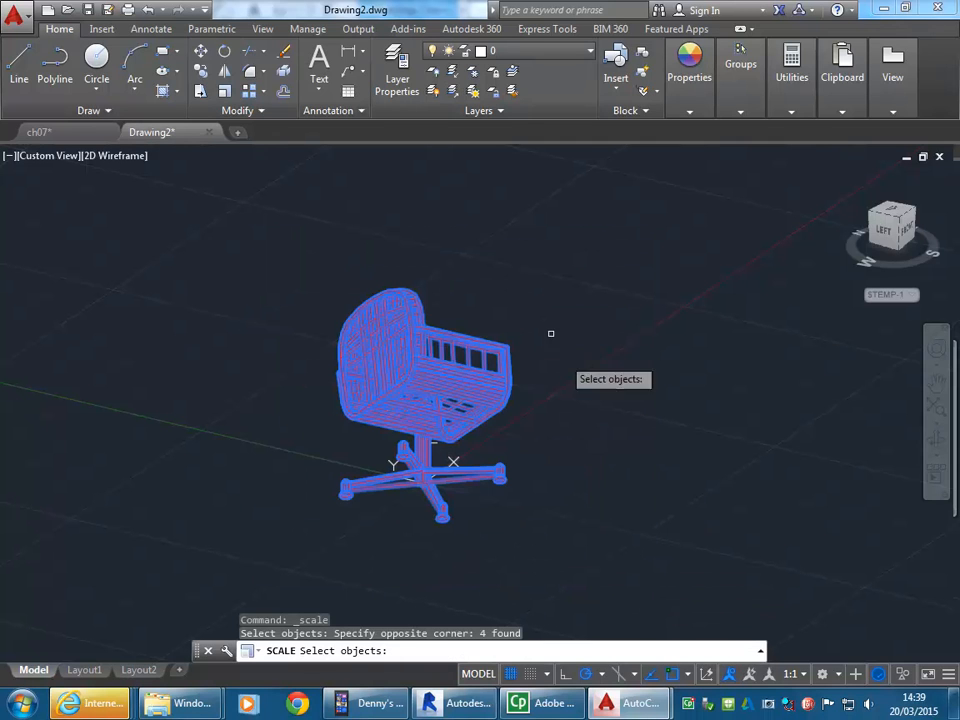
key(Return)
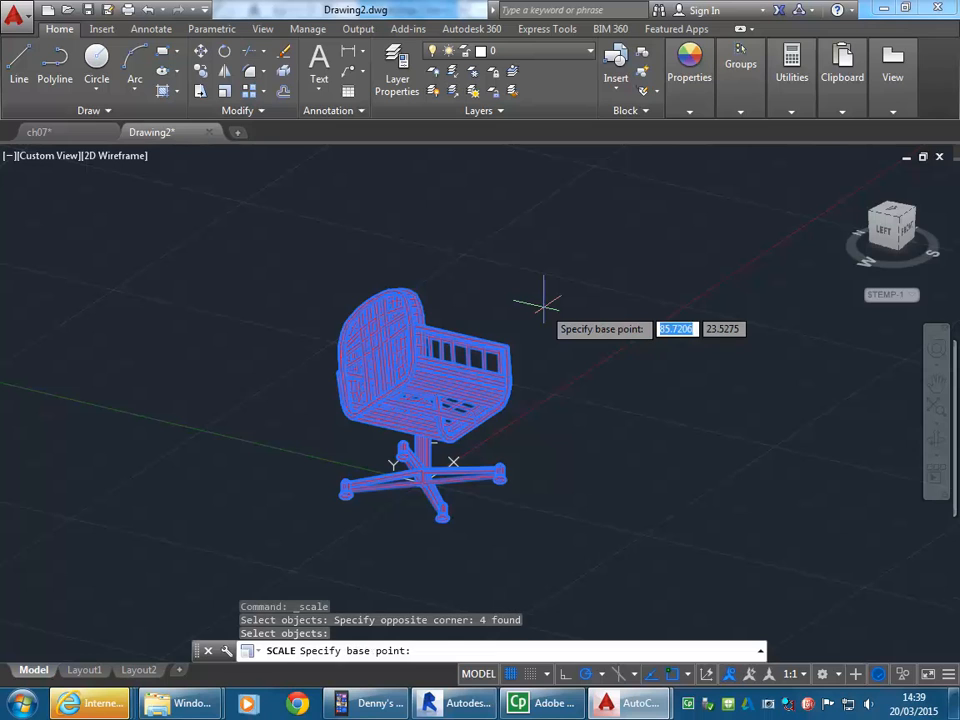
text(0,0)
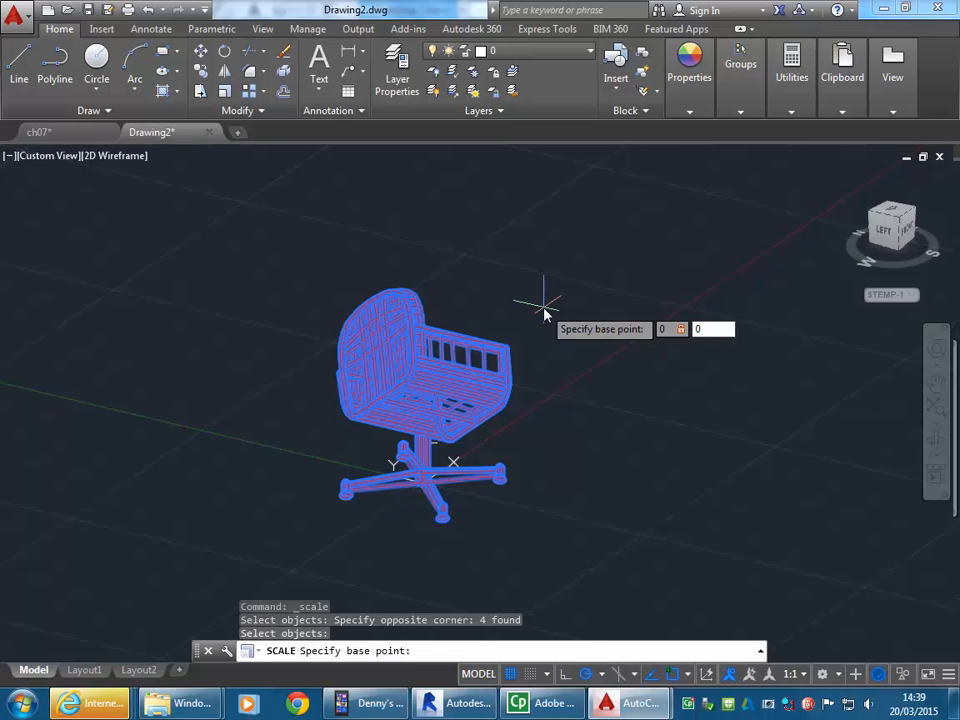
key(Return)
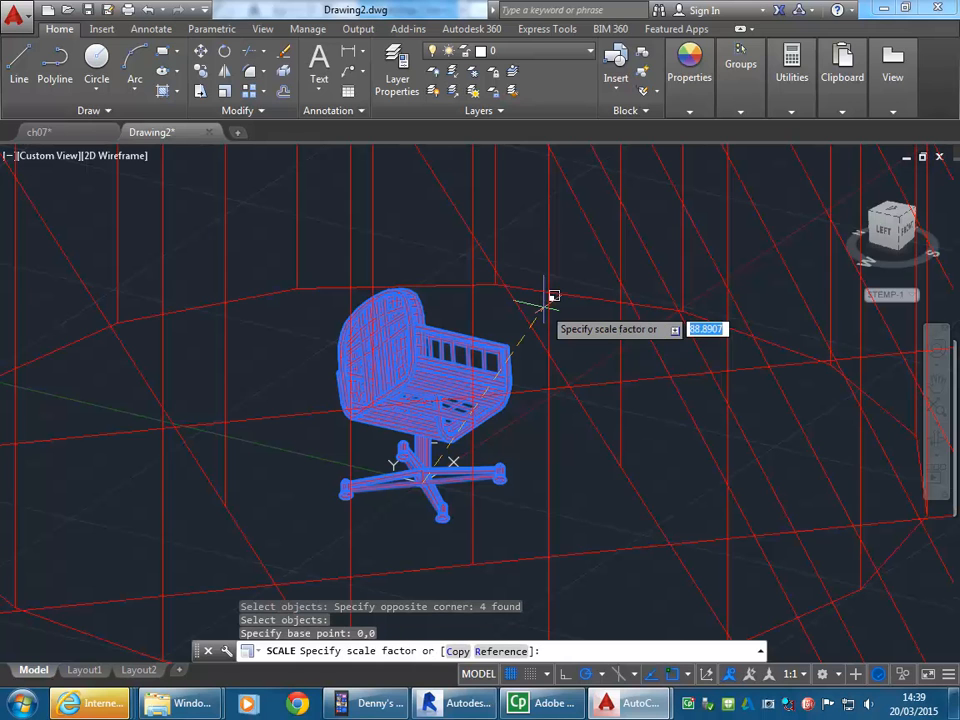
text(25.4)
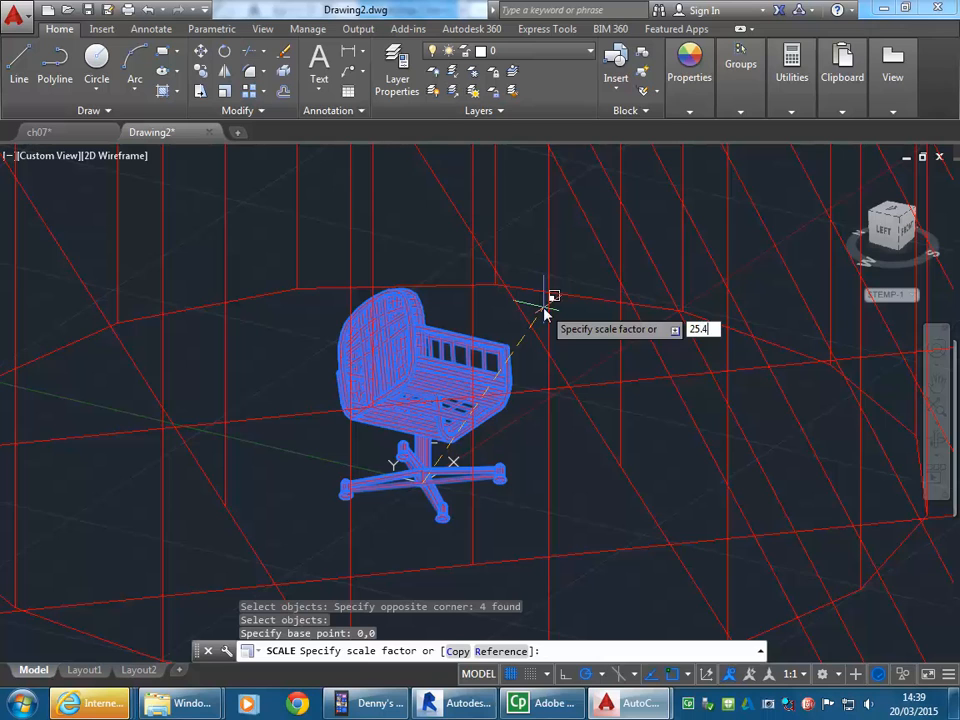
key(Return)
Step: Examine the complete scaled chair at its new size from the 3D angle
scroll(543, 307, down, 5)
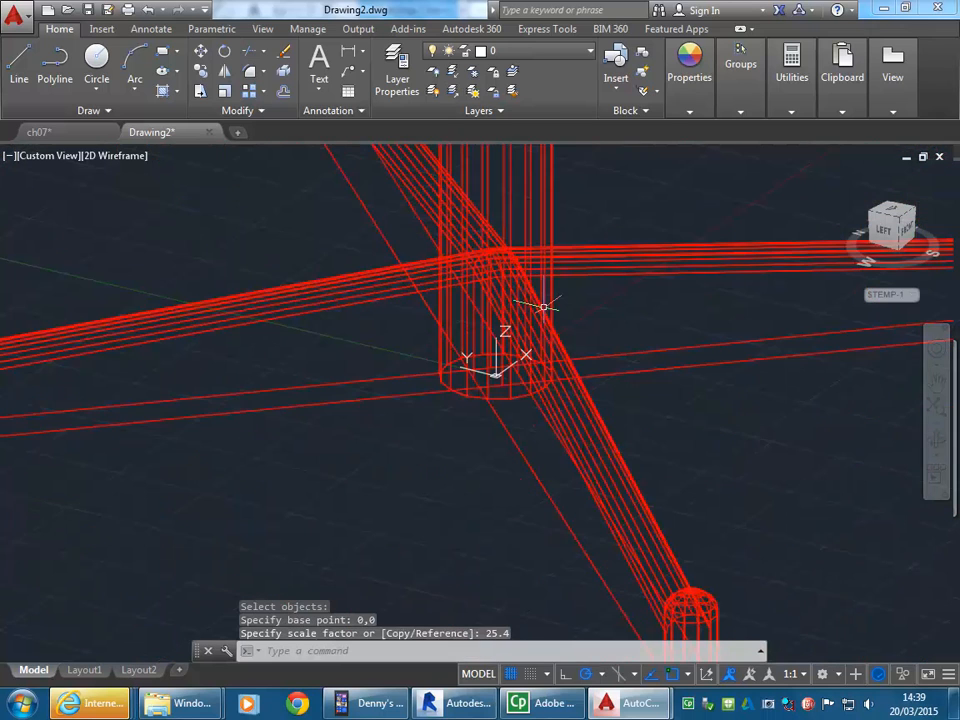
middle_click(559, 317)
middle_click(559, 317)
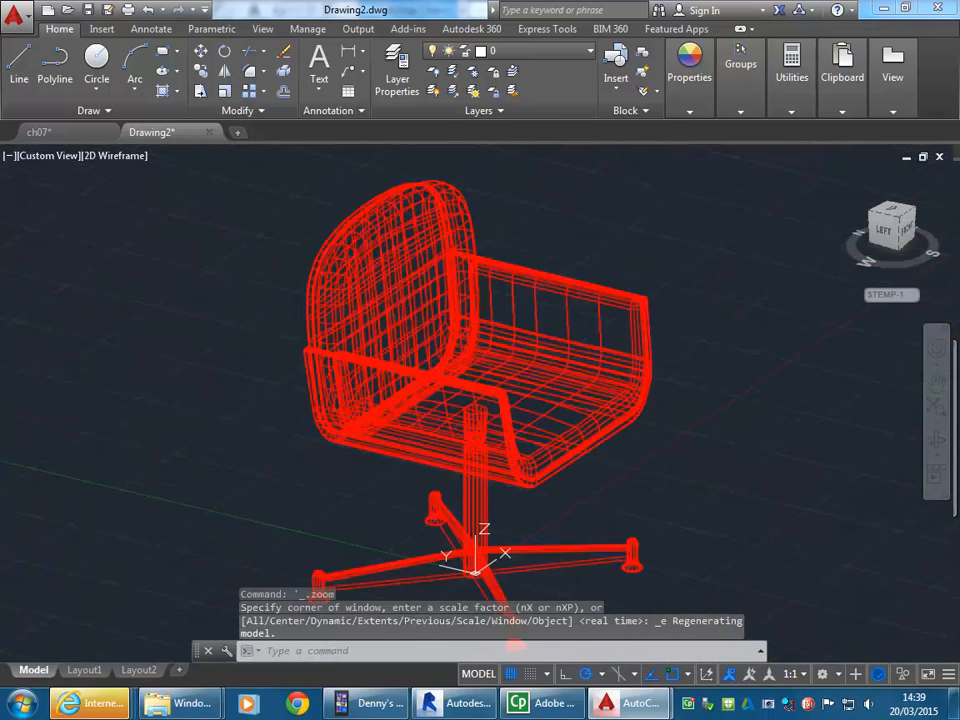
scroll(530, 345, down, 4)
middle_drag(388, 421, 366, 426)
middle_drag(235, 301, 200, 315)
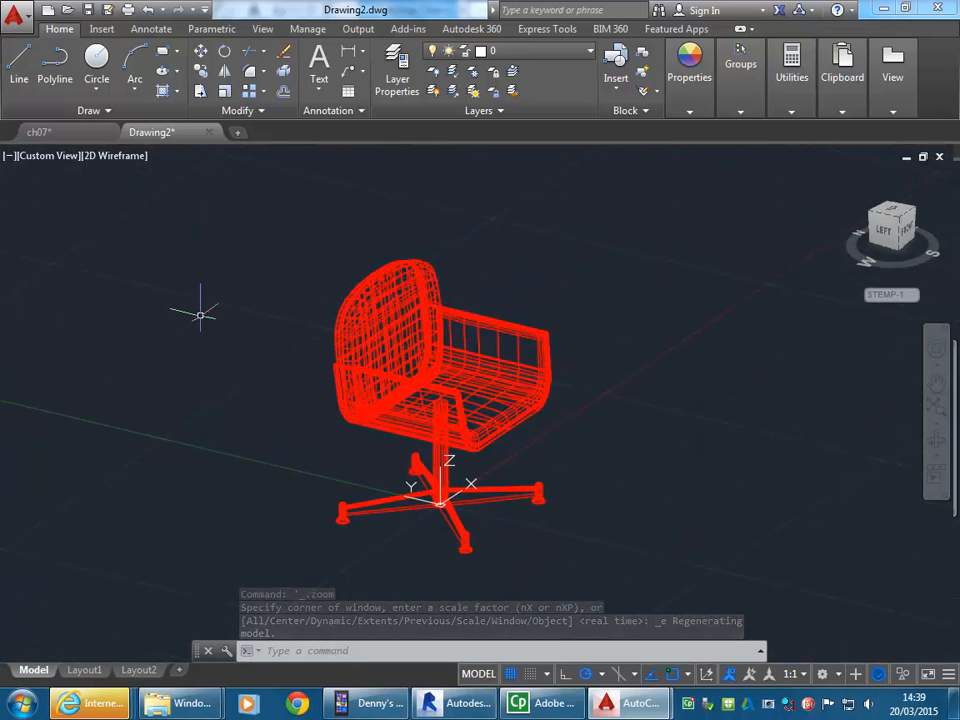
scroll(250, 375, up, 2)
scroll(285, 400, down, 5)
scroll(300, 411, up, 3)
middle_drag(302, 417, 307, 423)
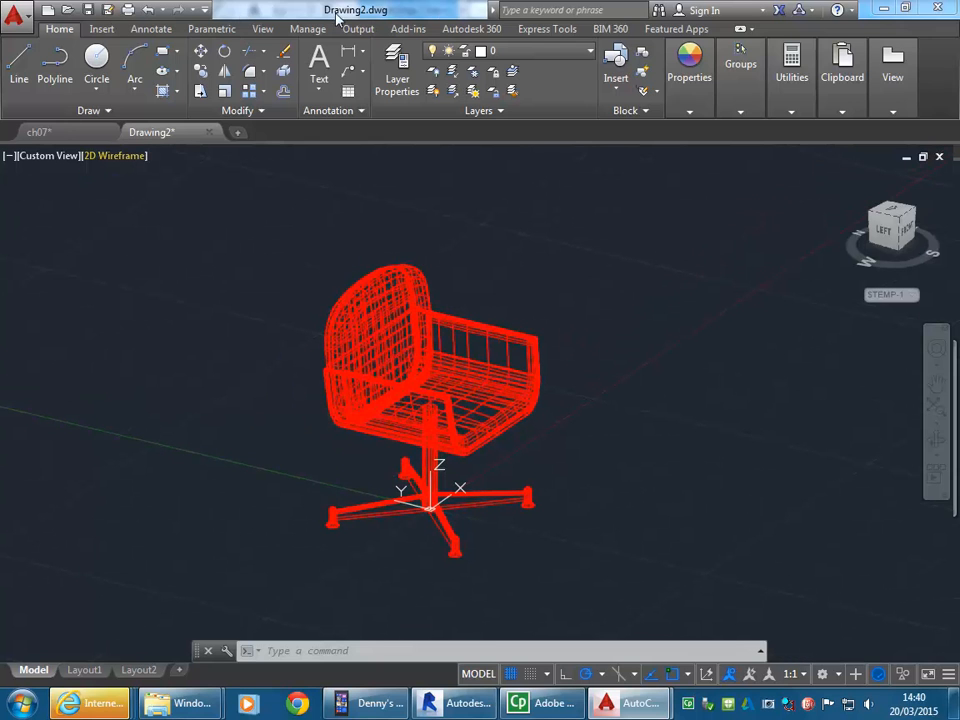
Step: Save the drawing in the resources folder as an AutoCAD 2013 drawing named 3D-Chair
click(14, 14)
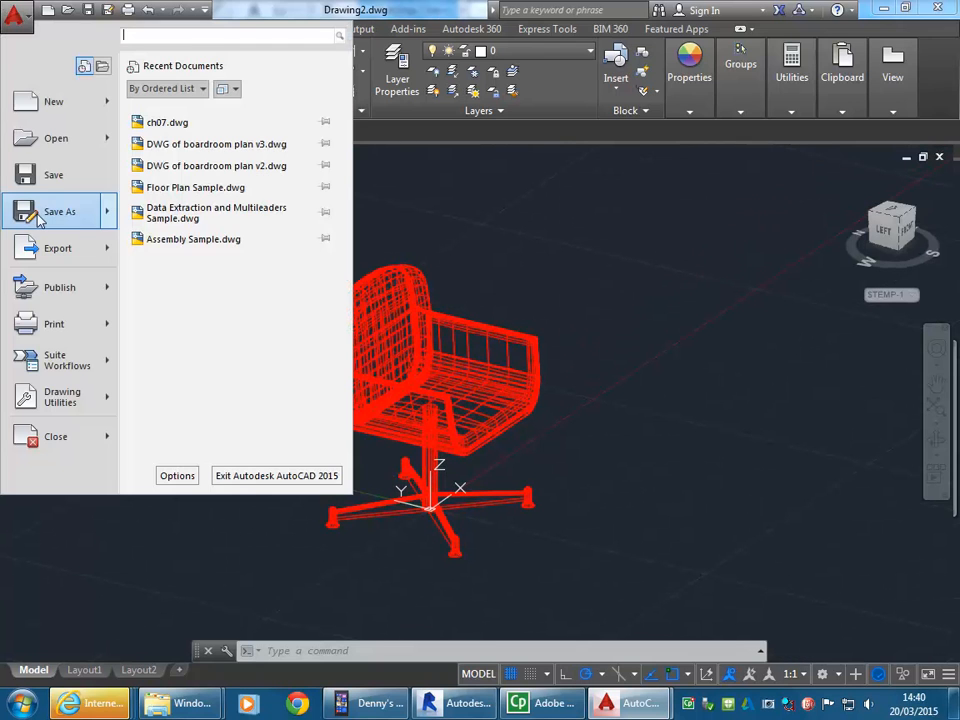
mouse_move(40, 215)
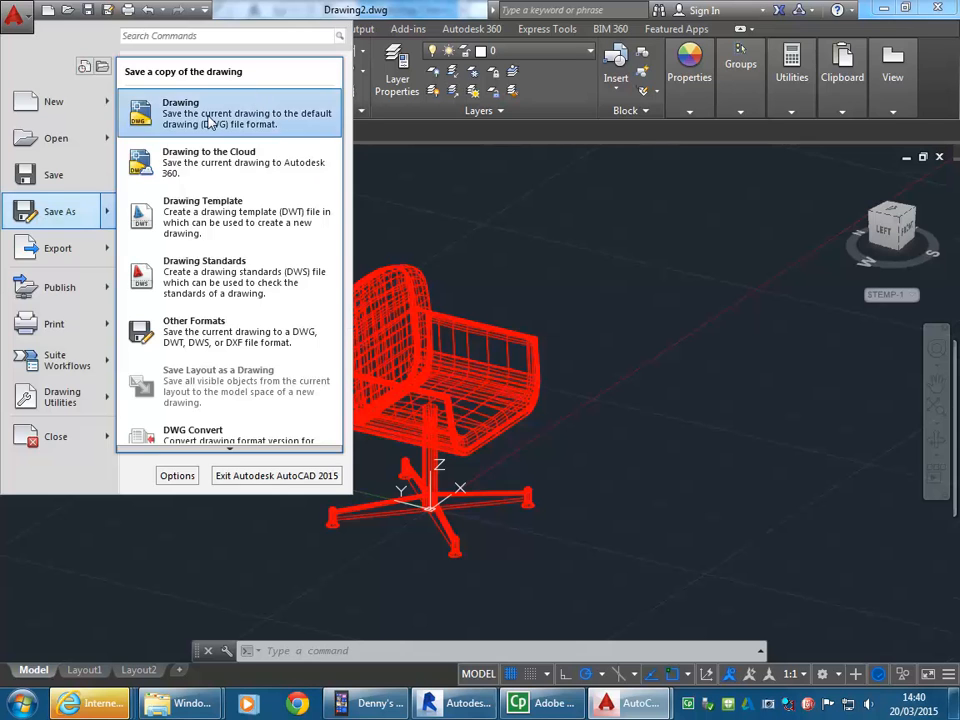
click(210, 118)
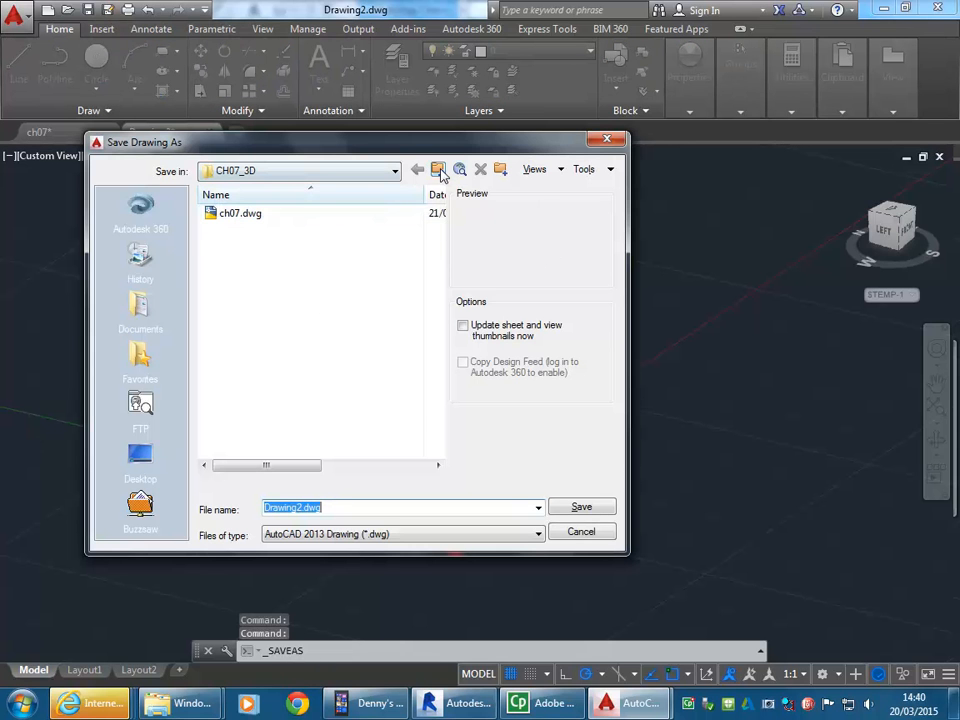
click(439, 171)
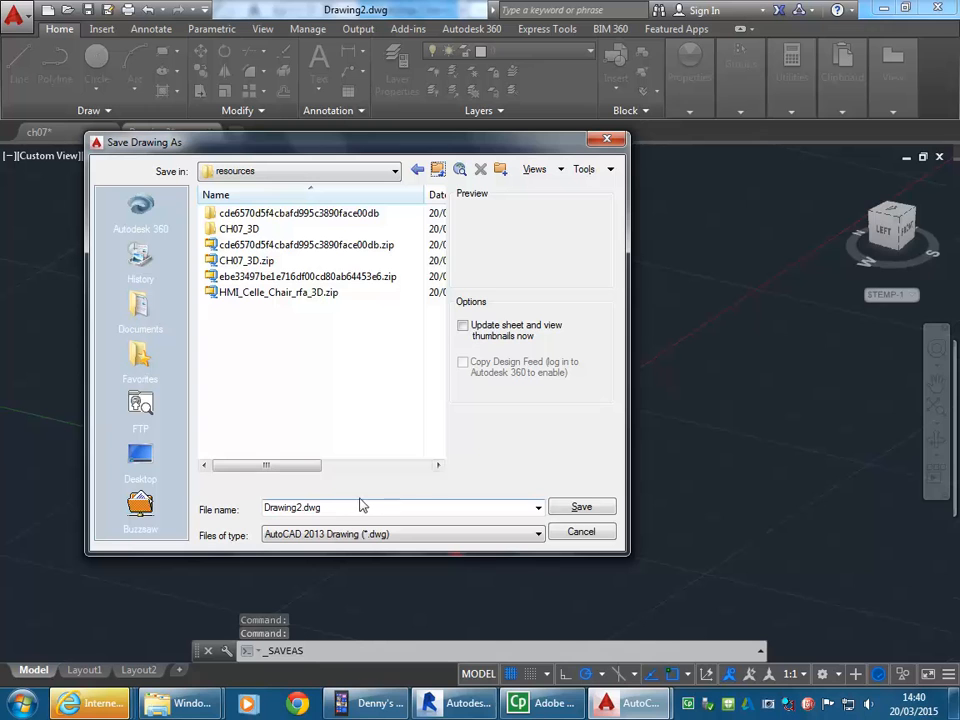
double_click(362, 512)
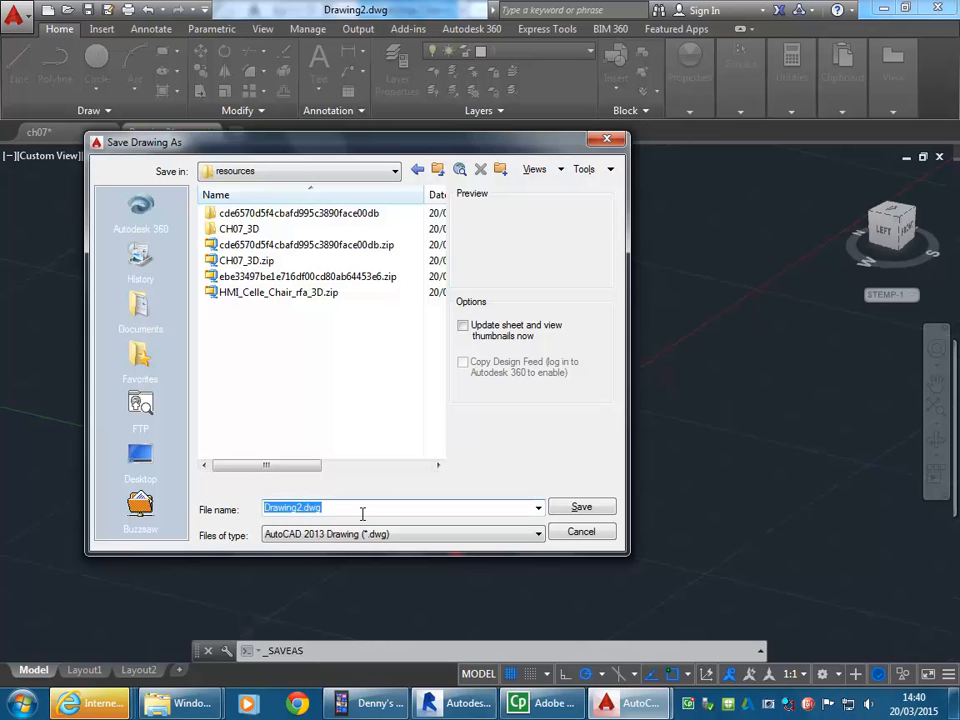
text(3D-Chair)
click(578, 506)
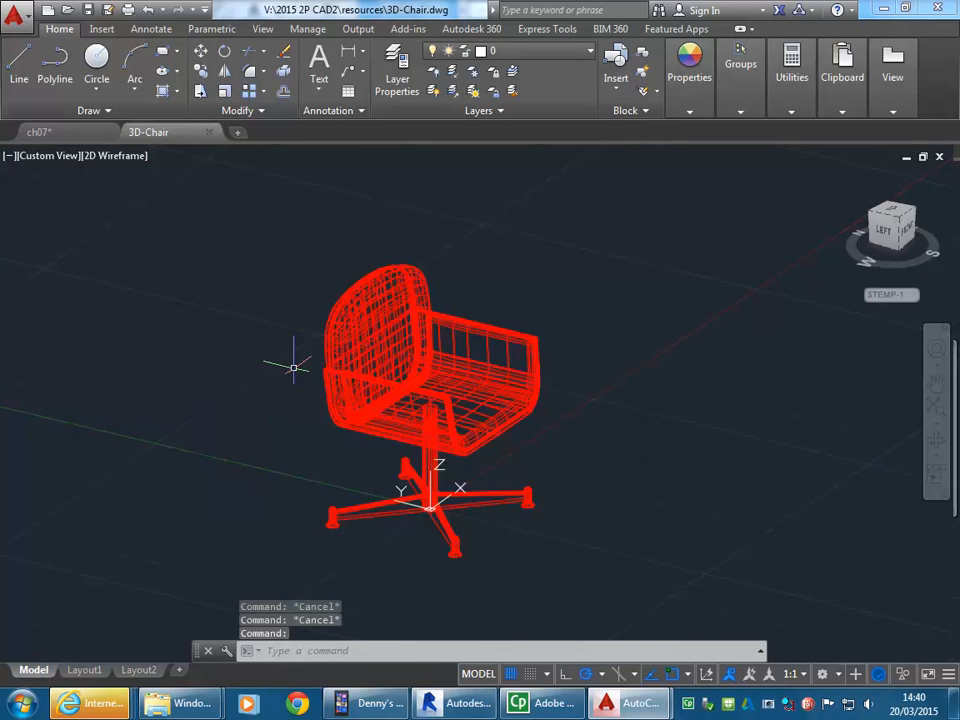
Step: Switch to Revit and create a new family from the Metric Furniture template
click(455, 704)
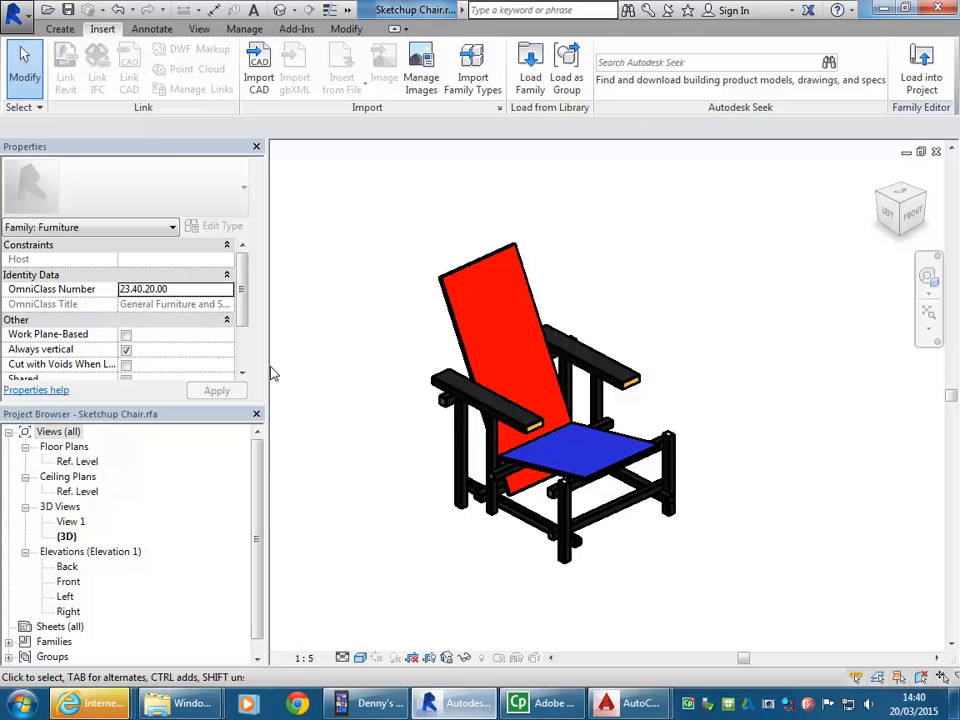
click(12, 12)
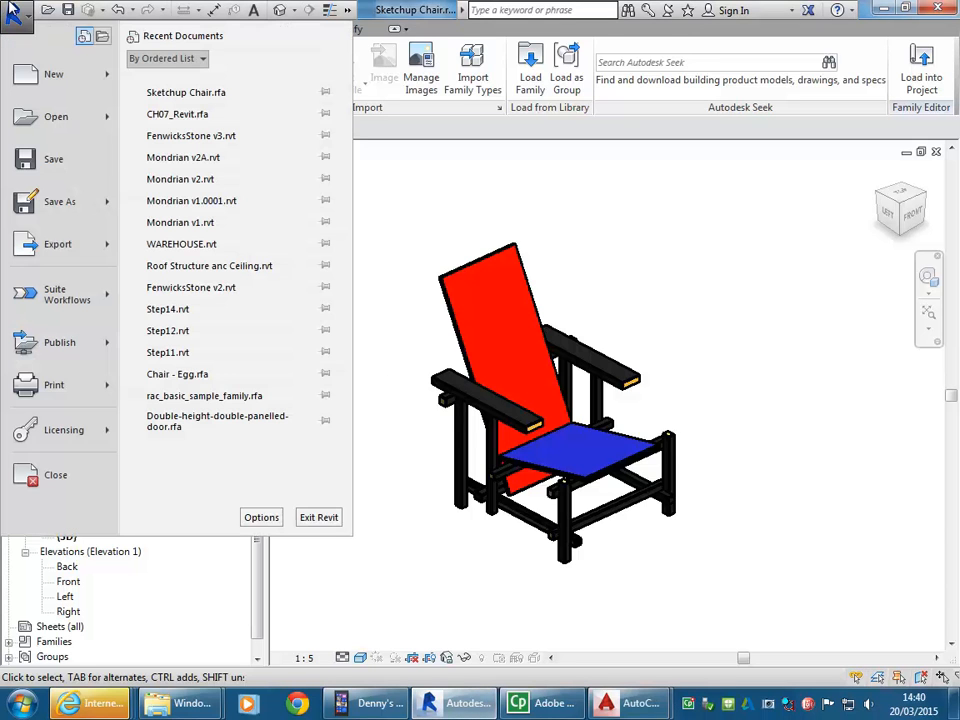
mouse_move(113, 75)
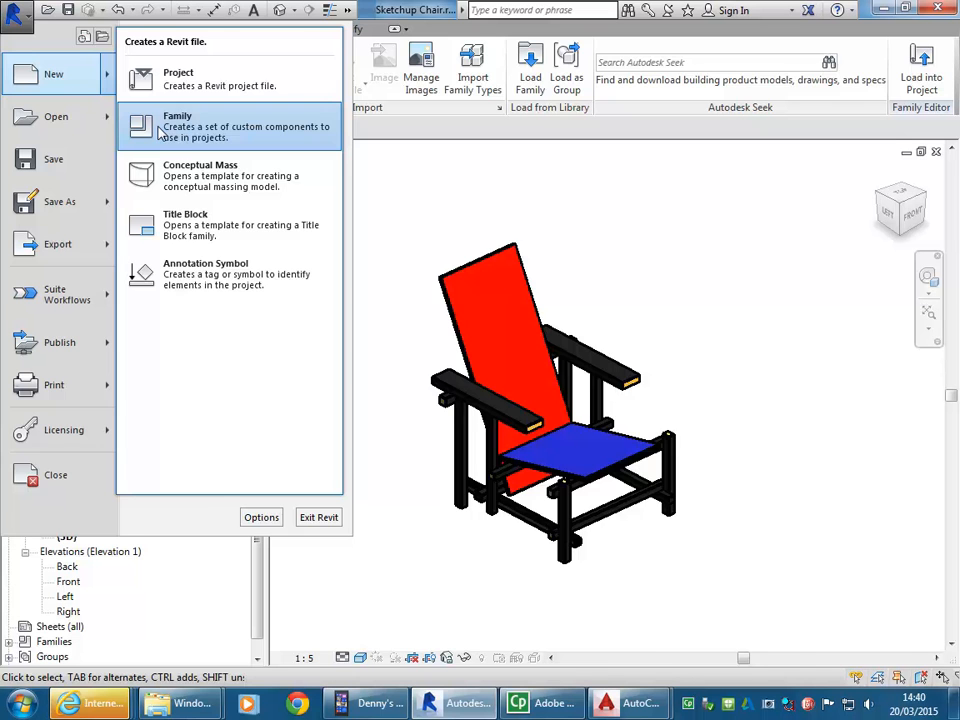
click(160, 127)
drag(340, 152, 251, 62)
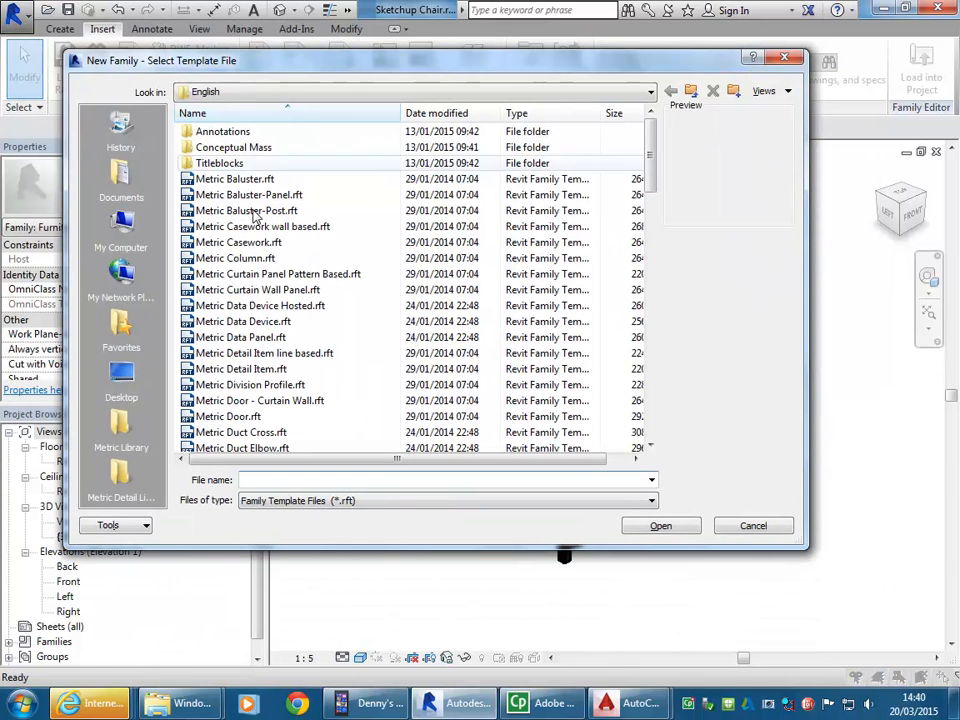
drag(657, 170, 654, 255)
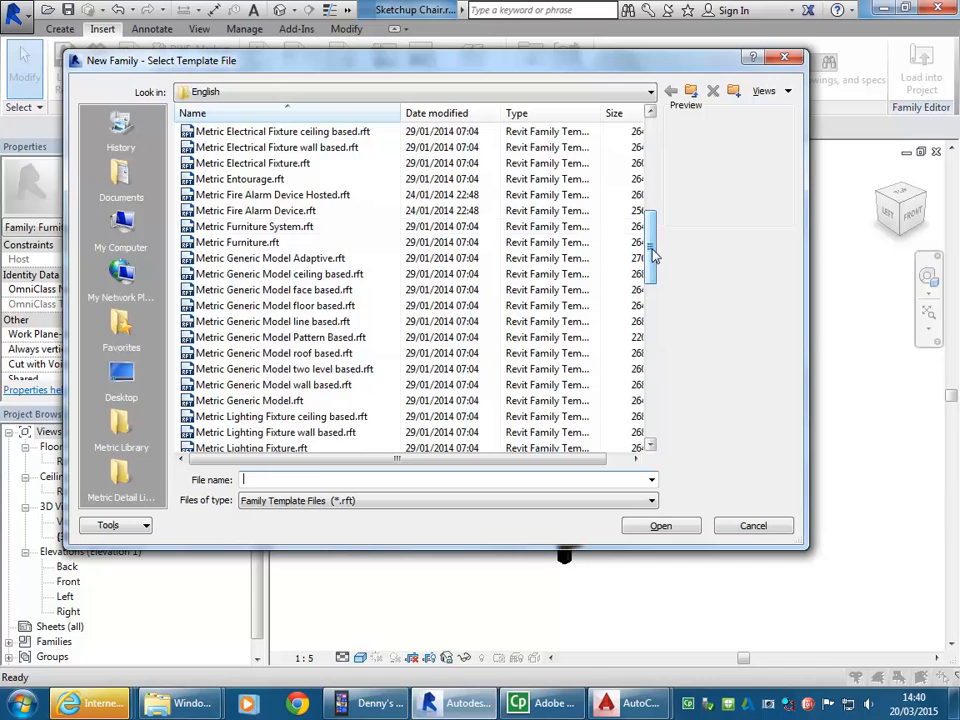
key(Escape)
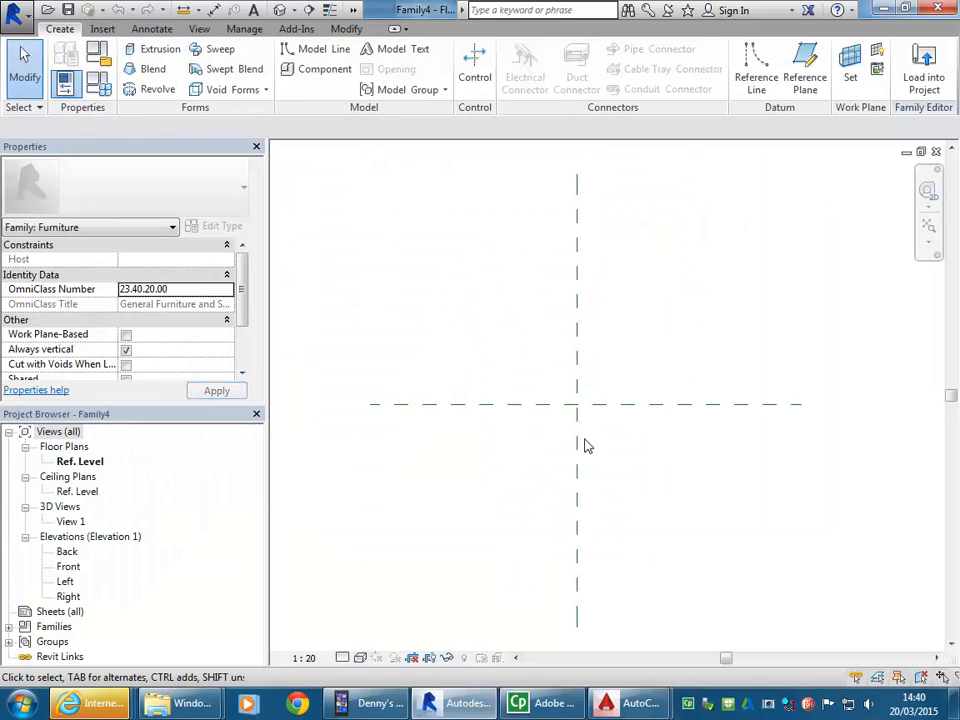
Step: Import the DWG file 3D-Chair.dwg into the family with millimeter import units, positioned Auto - Center to Center
click(101, 30)
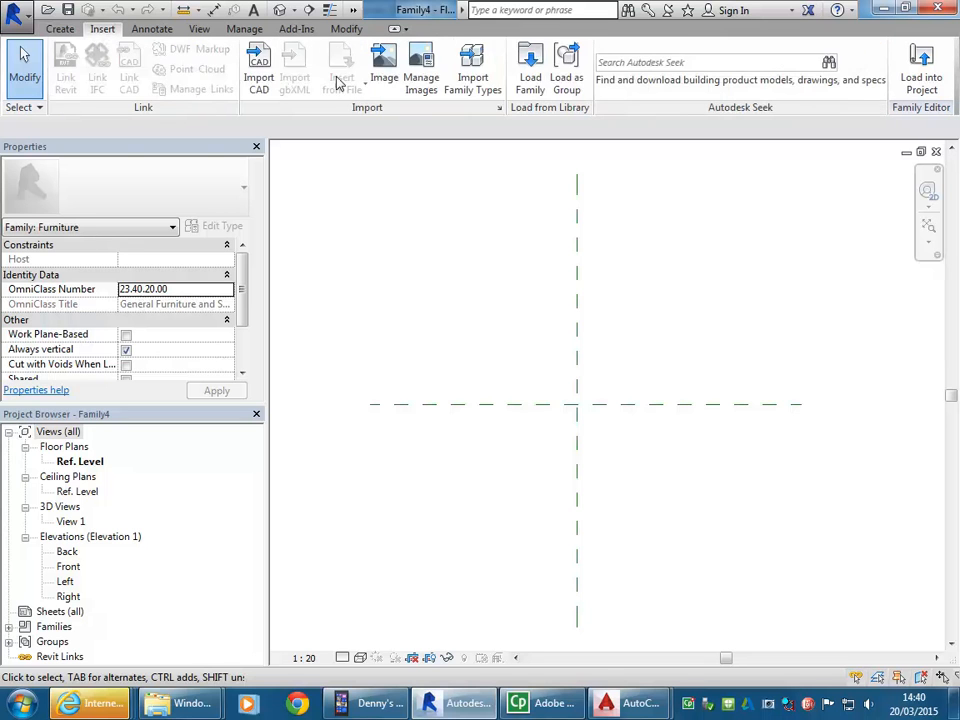
click(259, 80)
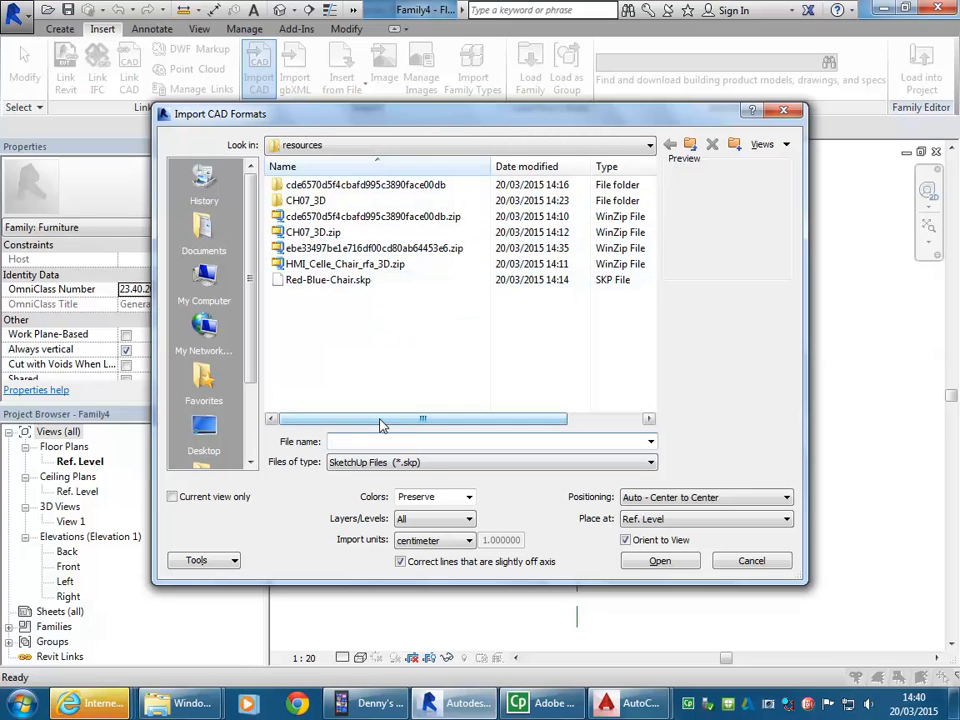
click(378, 462)
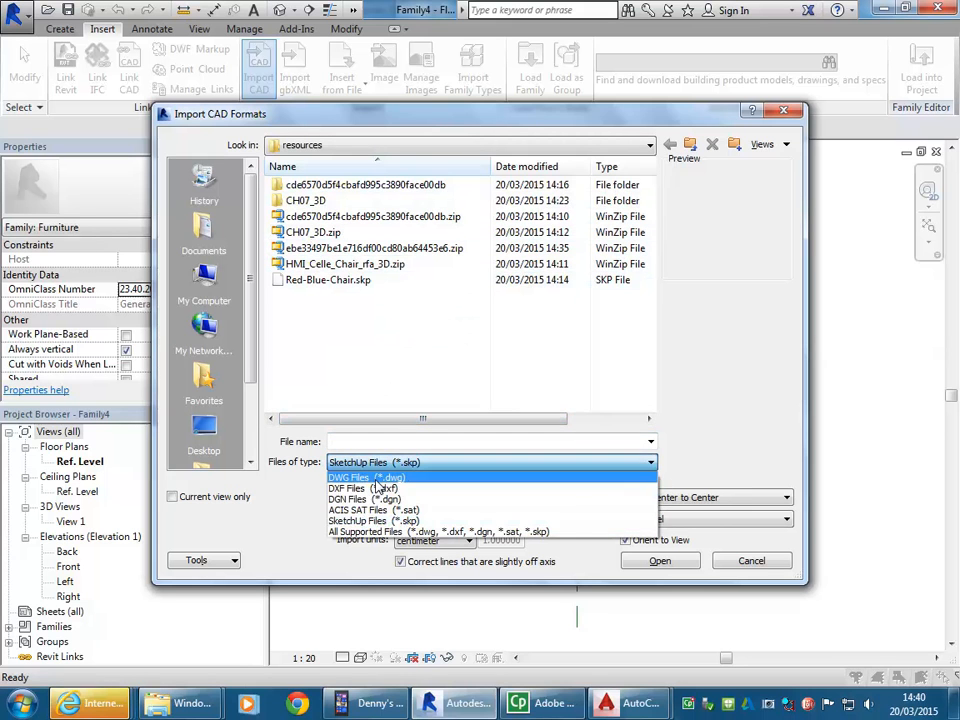
click(378, 477)
click(311, 217)
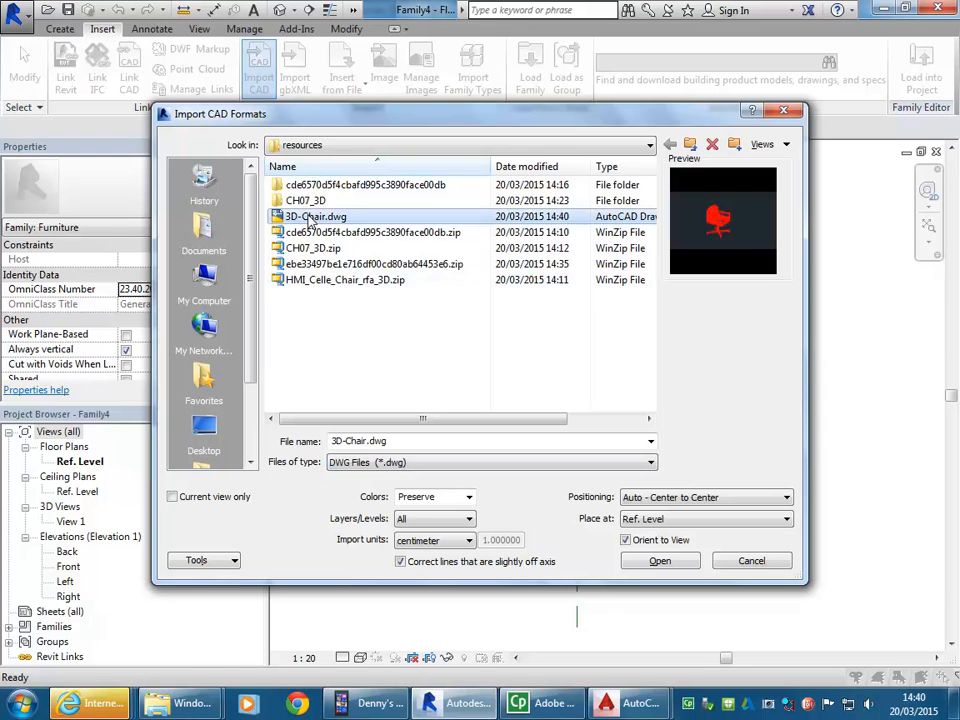
click(424, 541)
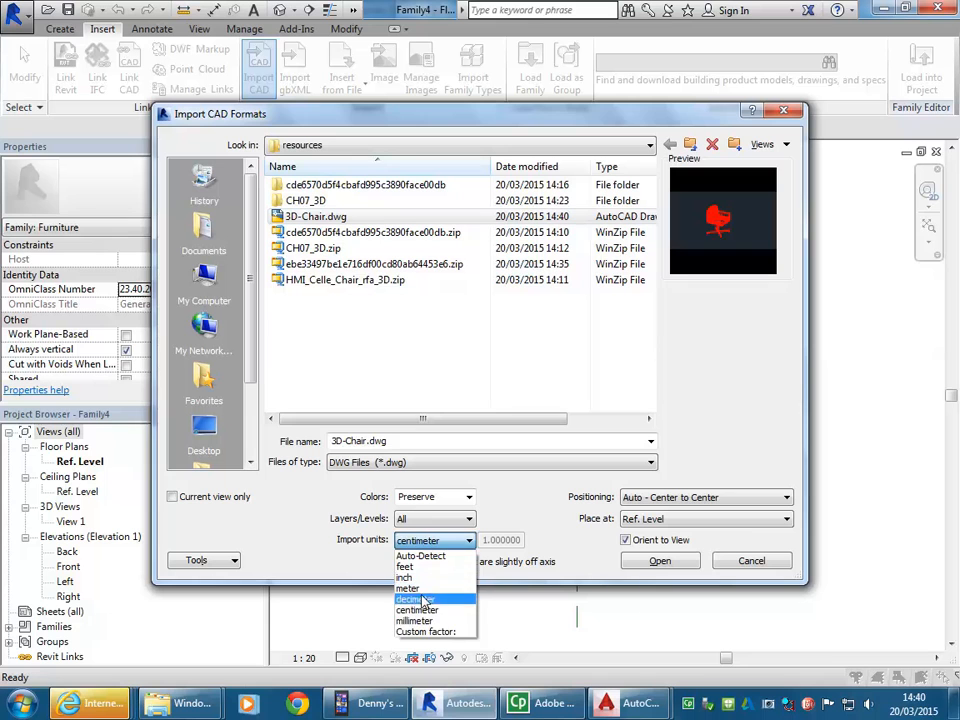
click(420, 621)
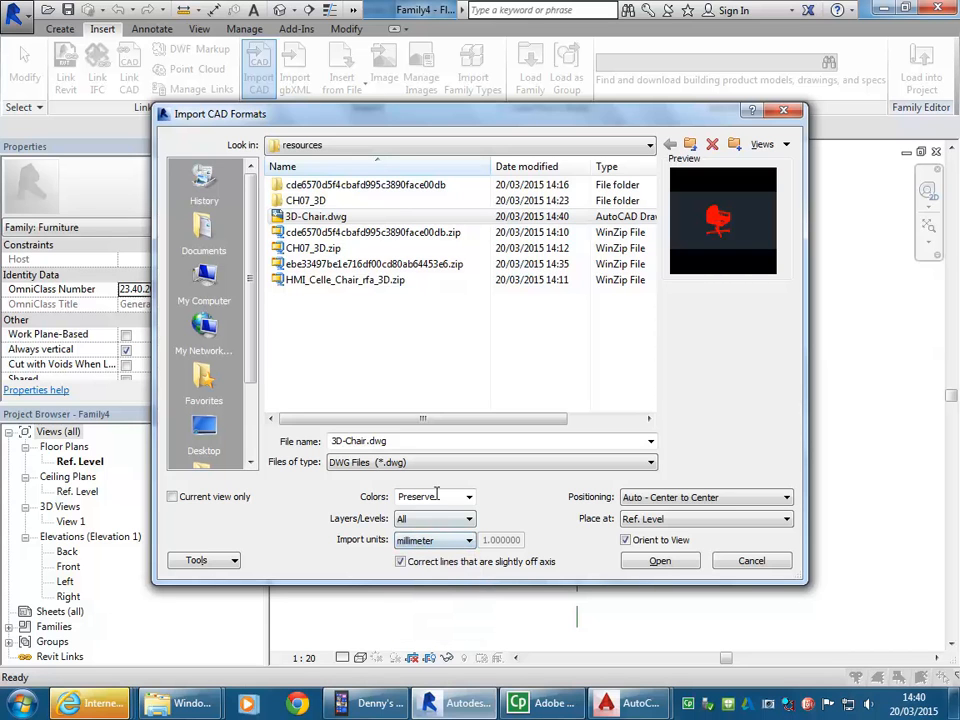
click(658, 561)
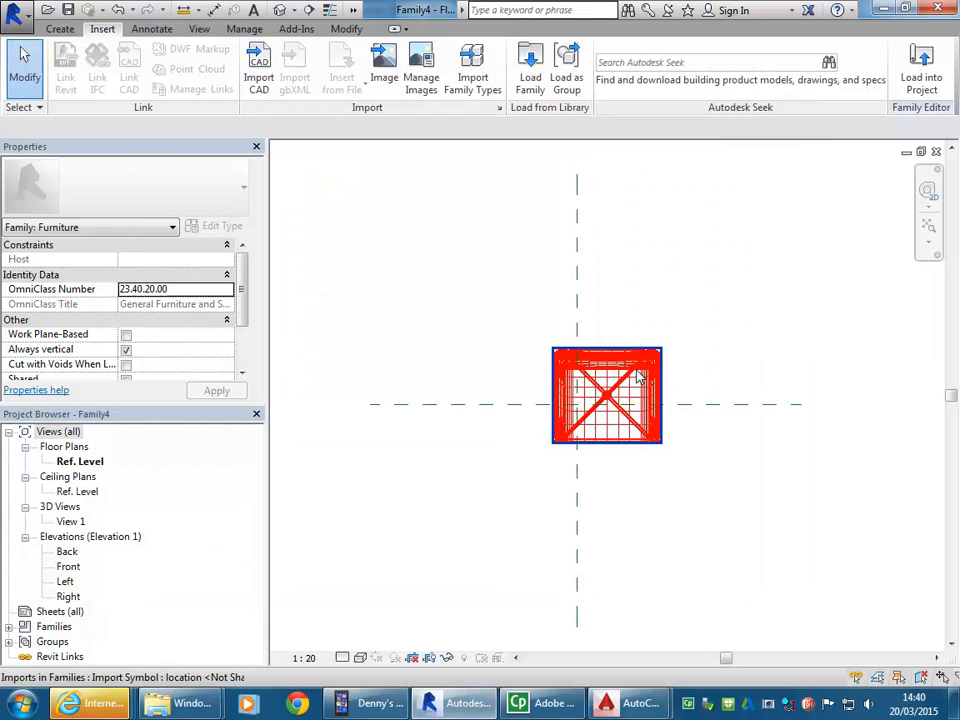
Step: Move the imported chair in plan so its base centre sits on the intersection of the reference planes
scroll(636, 370, up, 5)
drag(636, 370, 571, 394)
scroll(435, 296, down, 3)
middle_click(433, 296)
middle_click(433, 296)
click(471, 318)
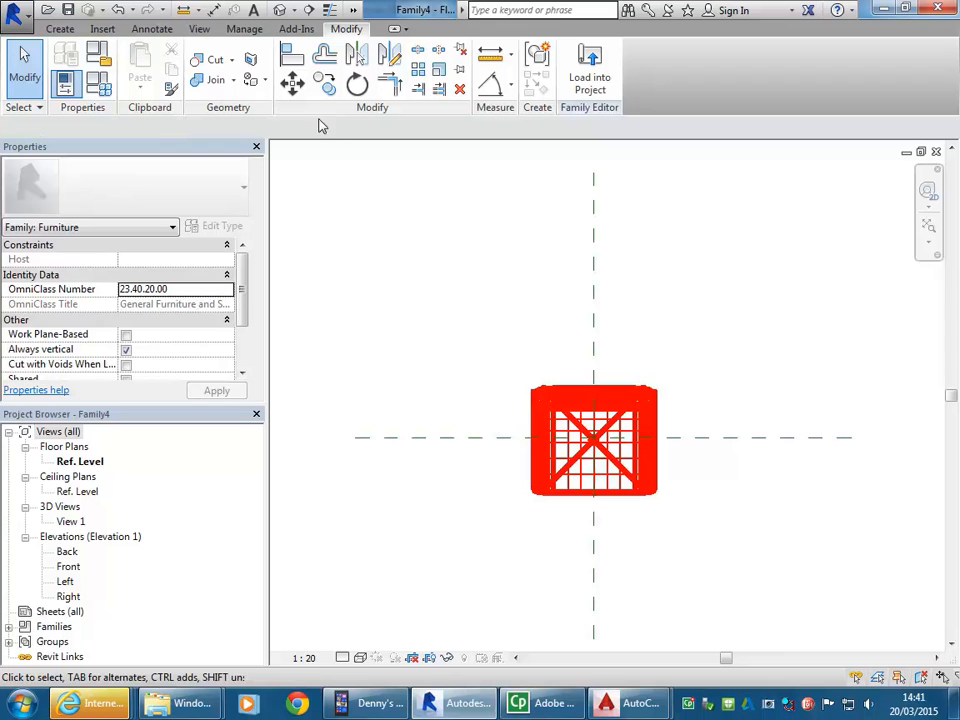
Step: Show the chair in the default 3D view with the Shaded visual style at a 1:20 scale
click(285, 10)
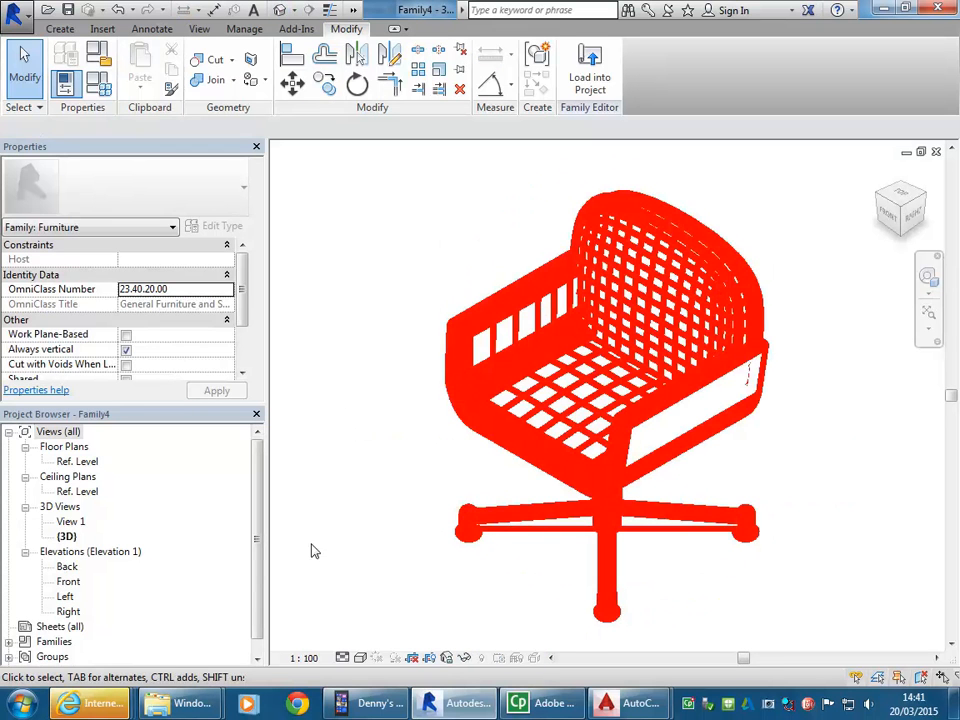
click(361, 658)
click(385, 590)
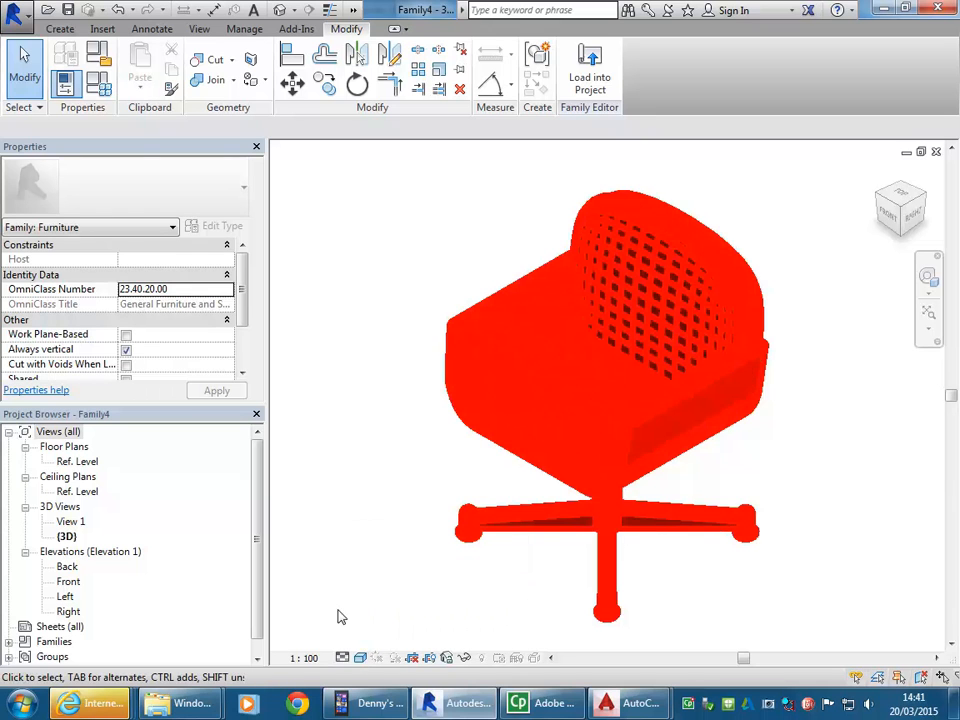
click(302, 658)
click(310, 491)
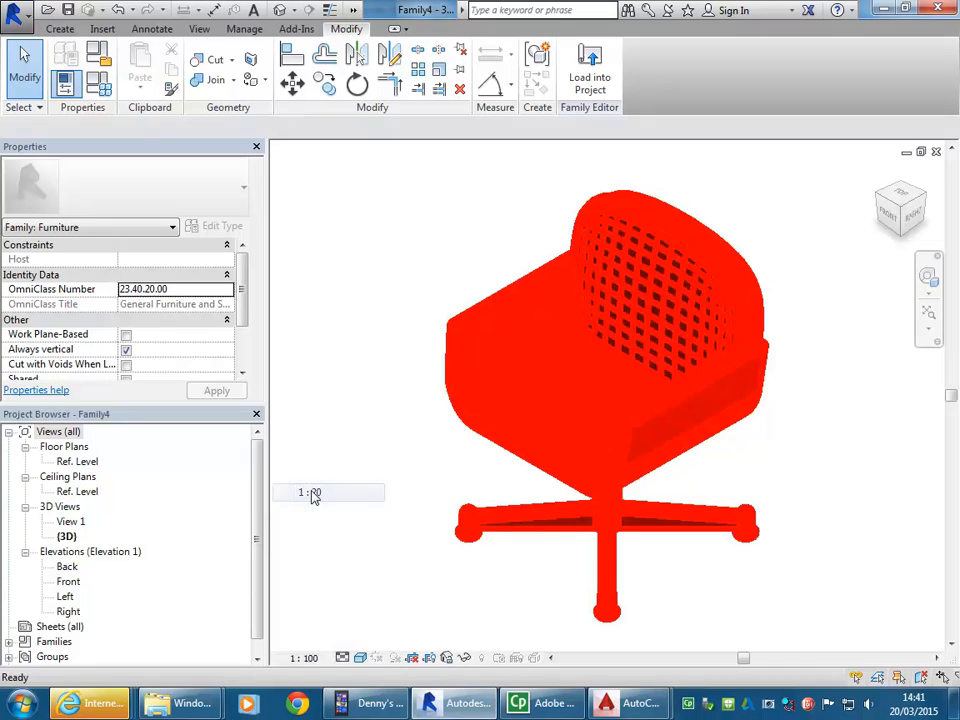
shift+middle_drag(358, 528, 403, 495)
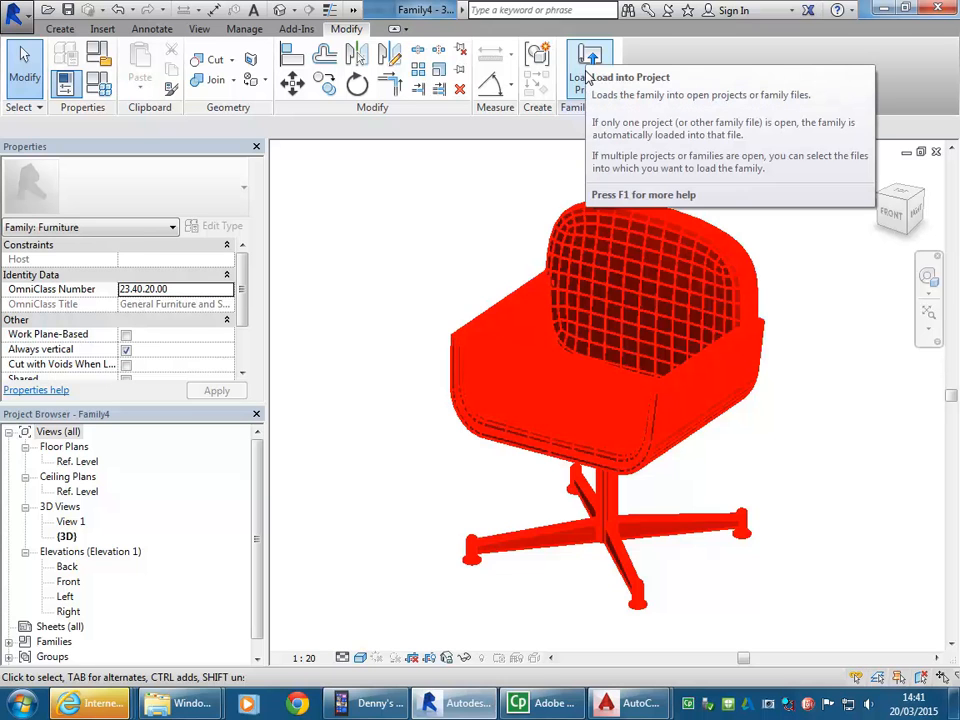
Step: Load the chair family into the FenwicksStone v3.rvt project and place two chairs side by side below the short wall on the Ground Floor
click(589, 77)
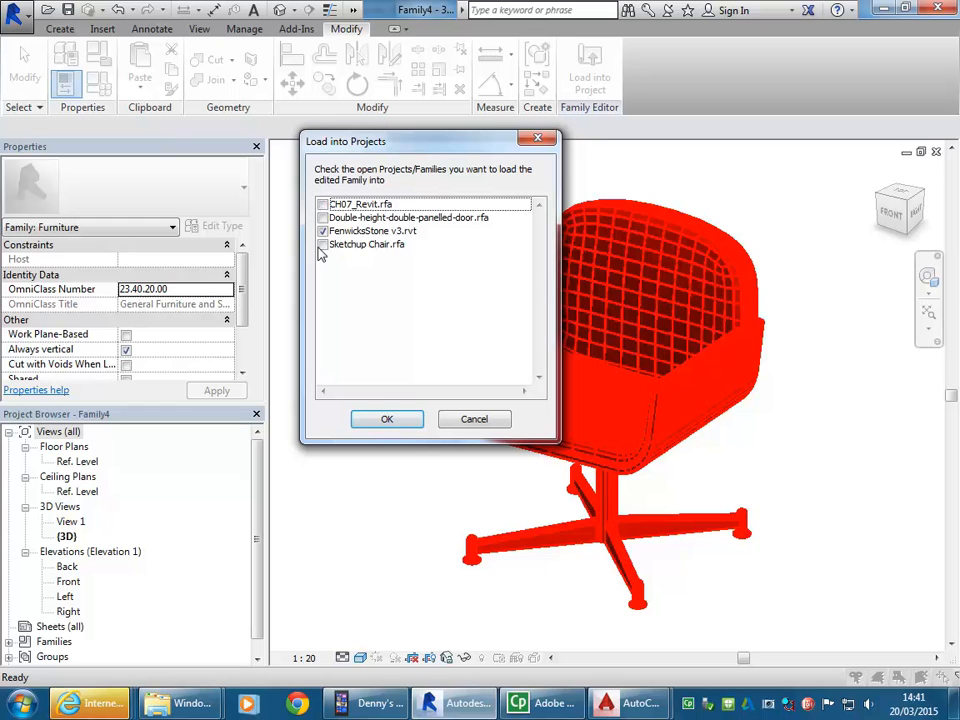
click(385, 421)
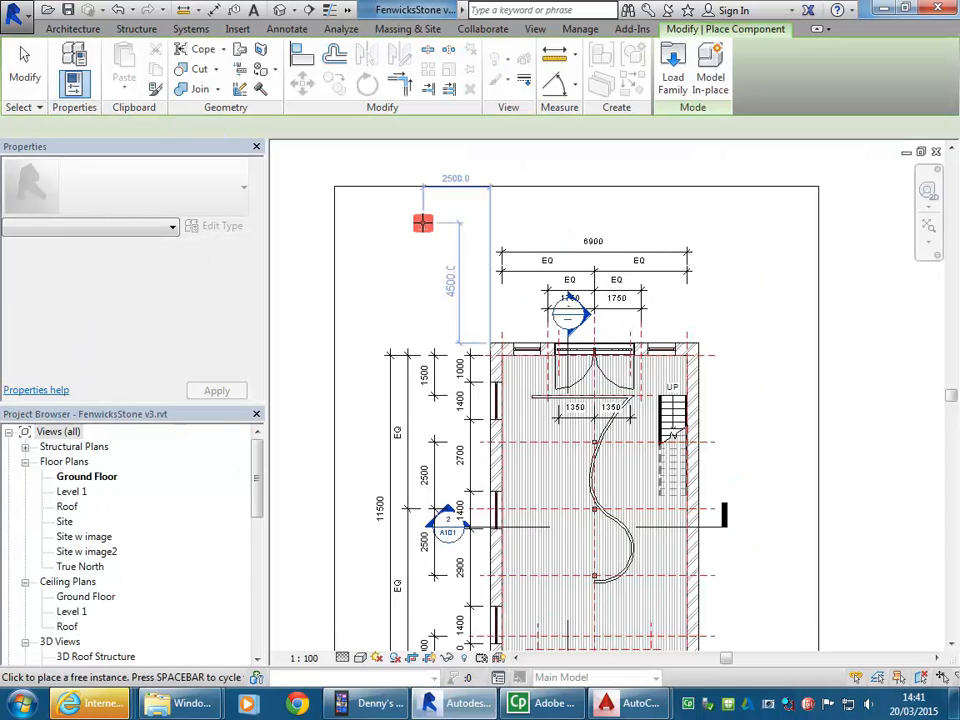
scroll(491, 411, up, 4)
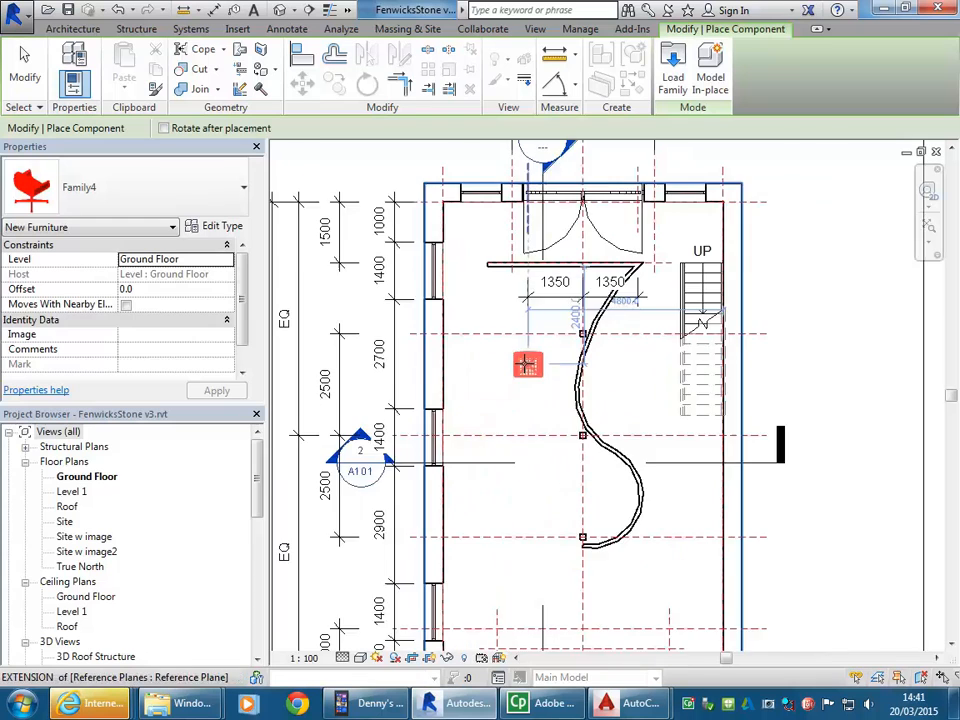
scroll(491, 380, up, 2)
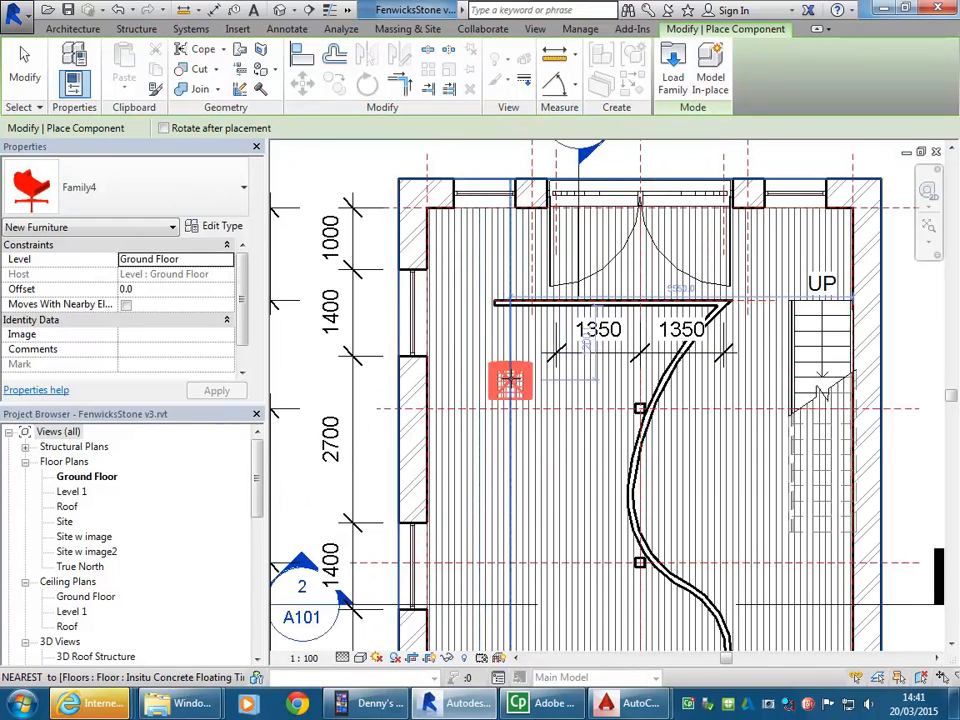
click(516, 375)
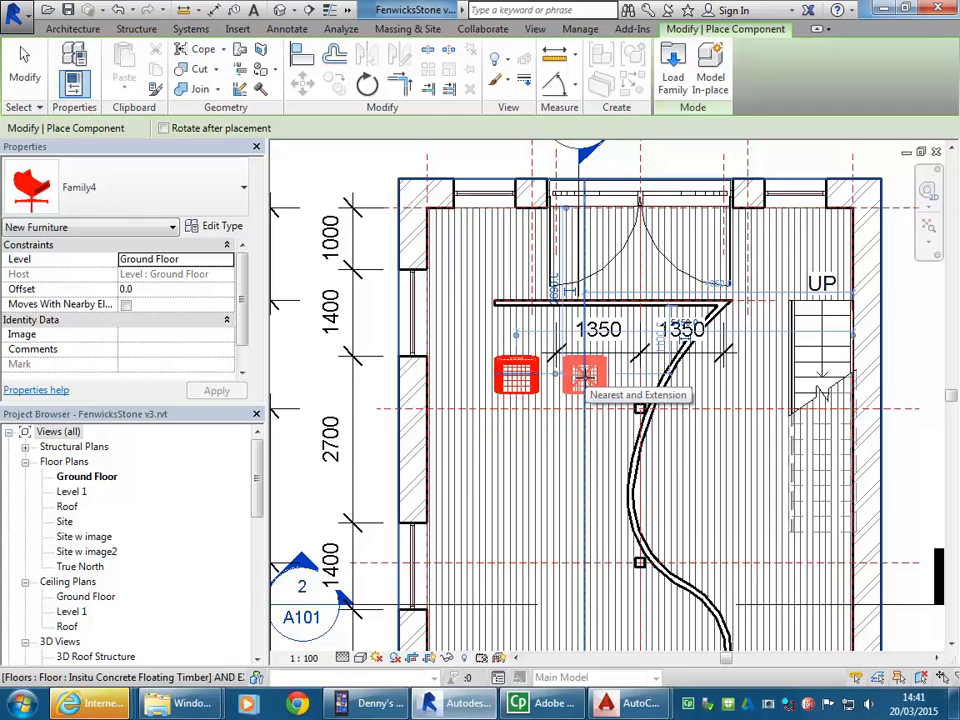
scroll(585, 378, up, 2)
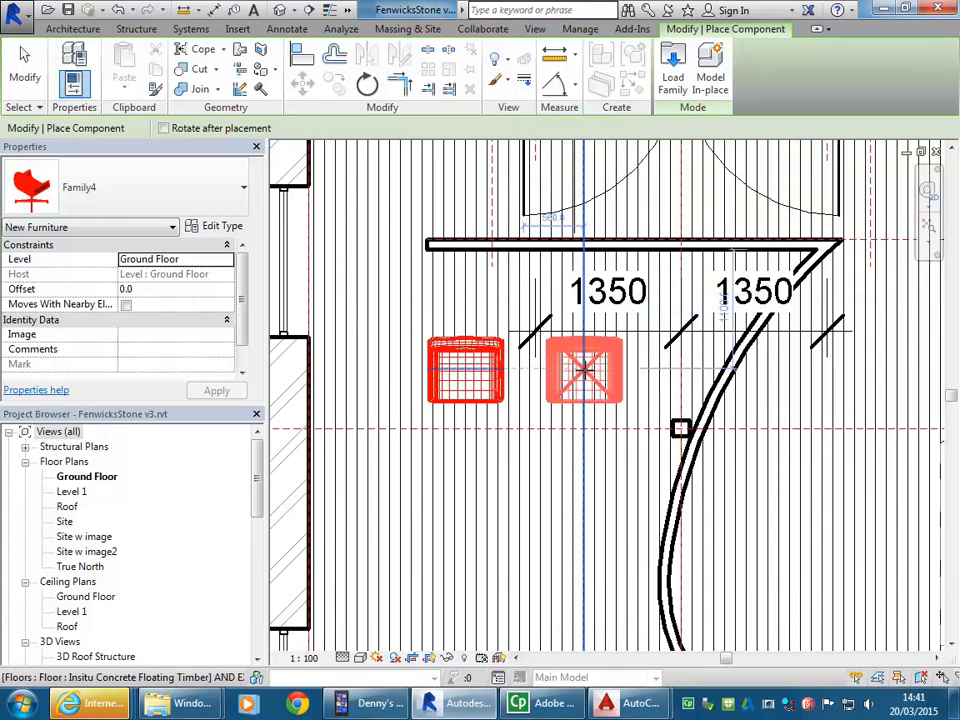
scroll(585, 372, down, 4)
click(585, 370)
right_click(408, 203)
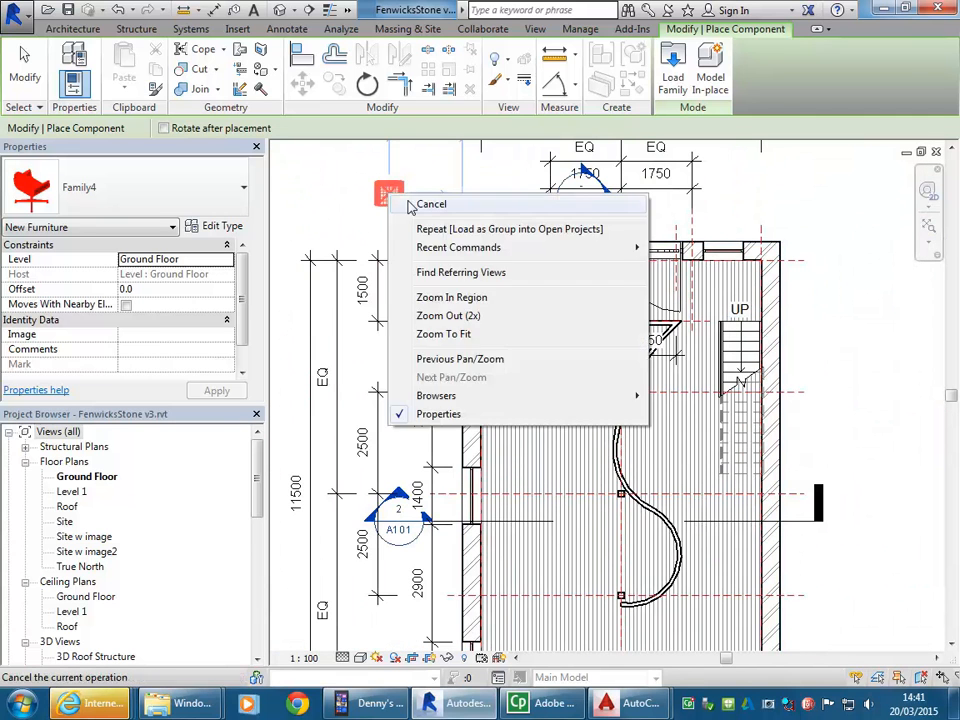
click(450, 212)
scroll(424, 213, down, 1)
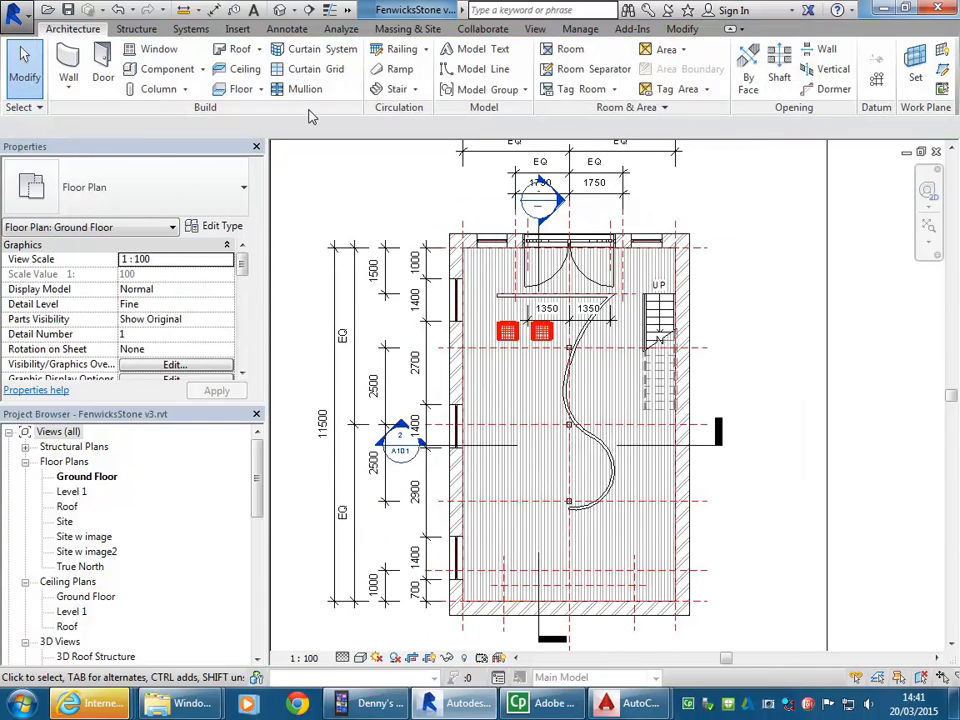
Step: Create a perspective camera view with the eye near the lower-left corner of the Ground Floor, looking up the plan past the two chairs
click(293, 10)
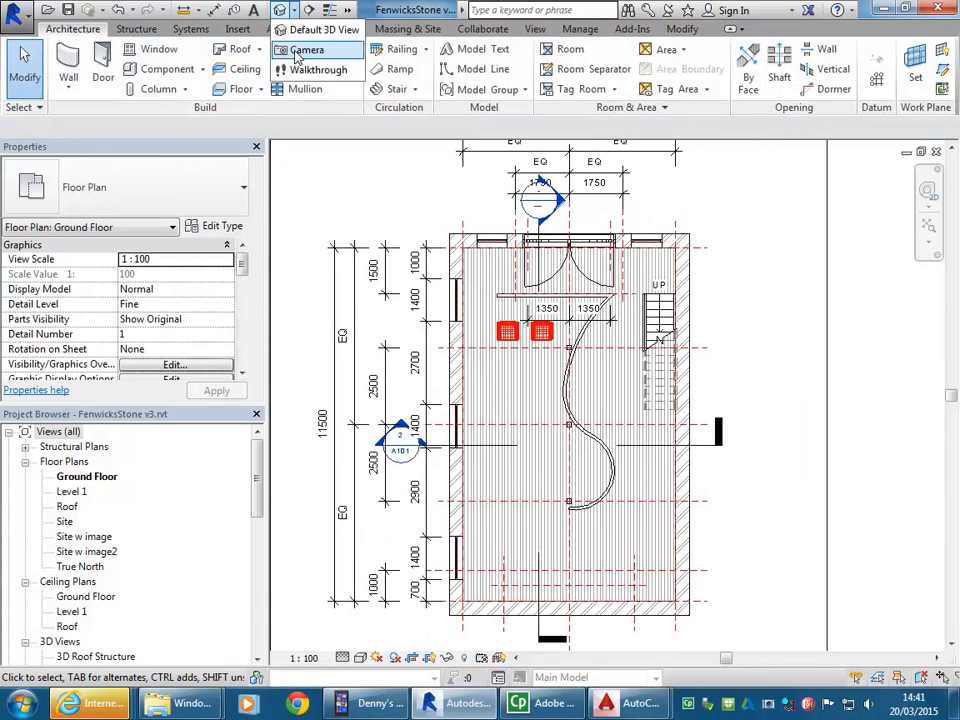
click(306, 50)
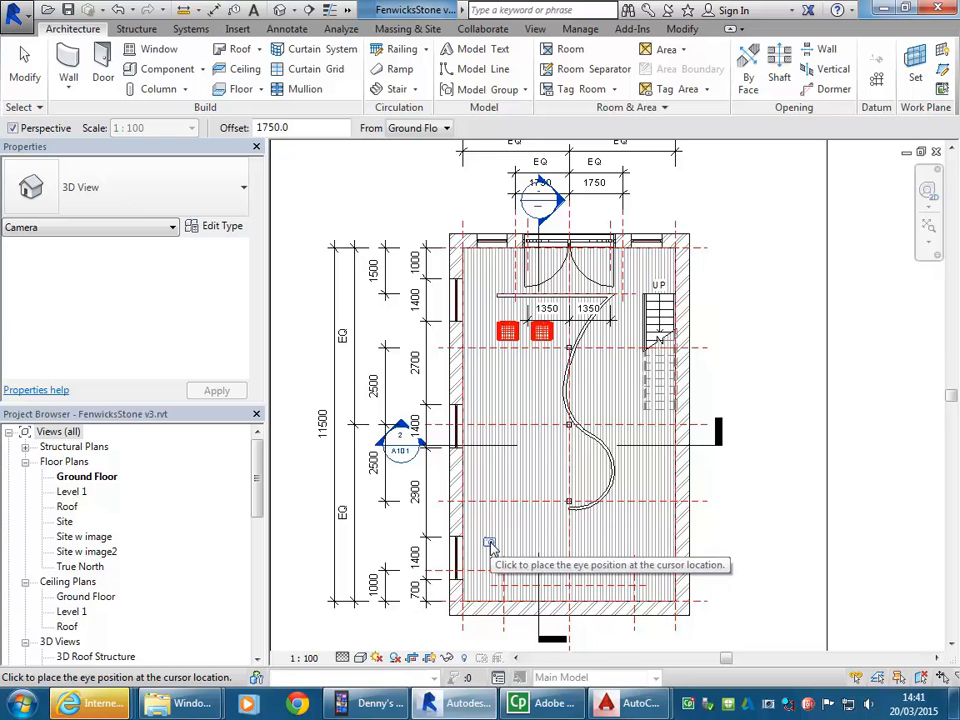
click(489, 541)
click(600, 196)
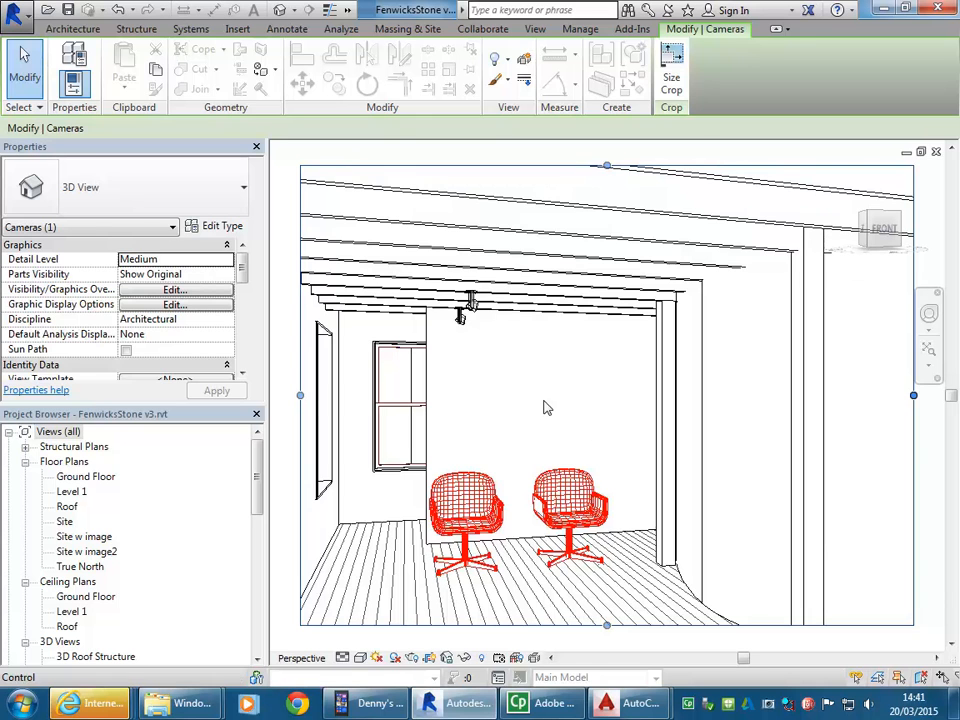
click(926, 570)
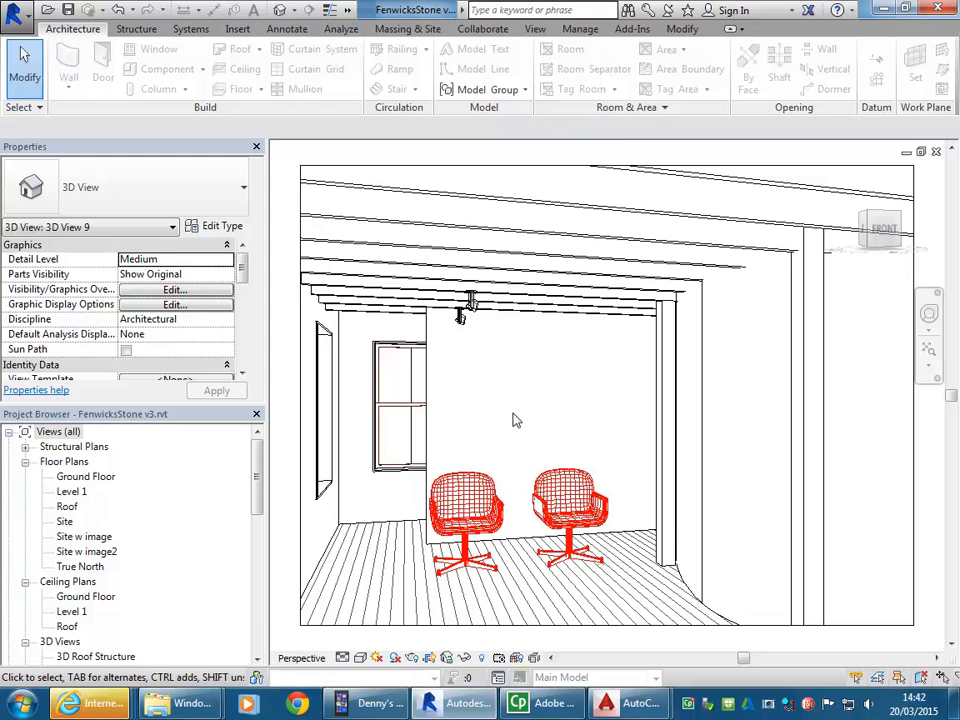
Step: Set the camera view's visual style to Shaded and inspect the two chairs up close
click(540, 513)
click(450, 345)
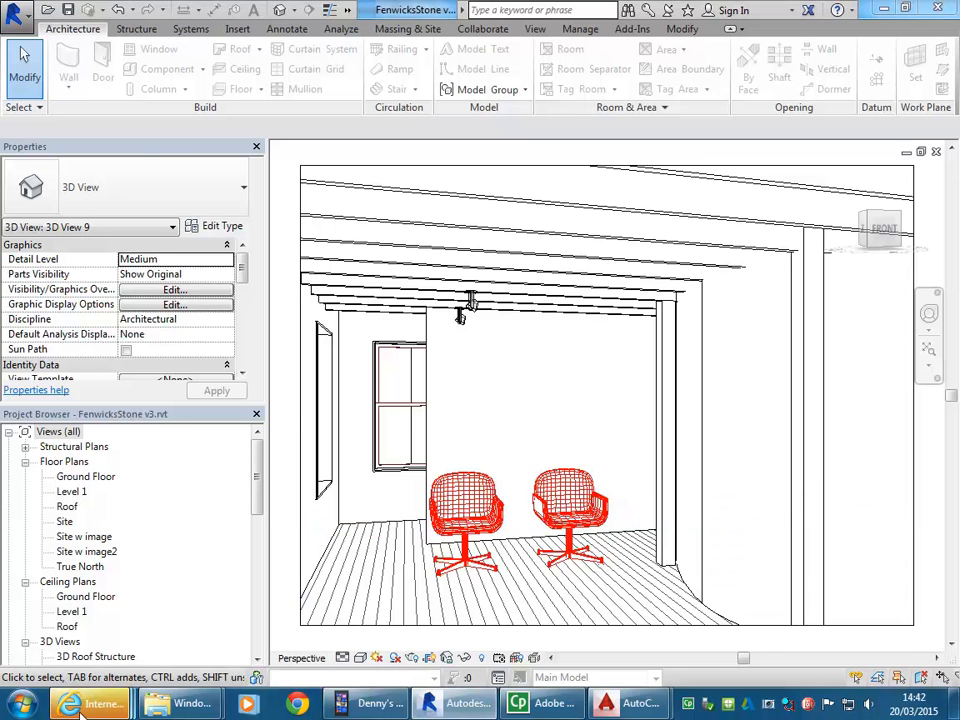
mouse_move(85, 703)
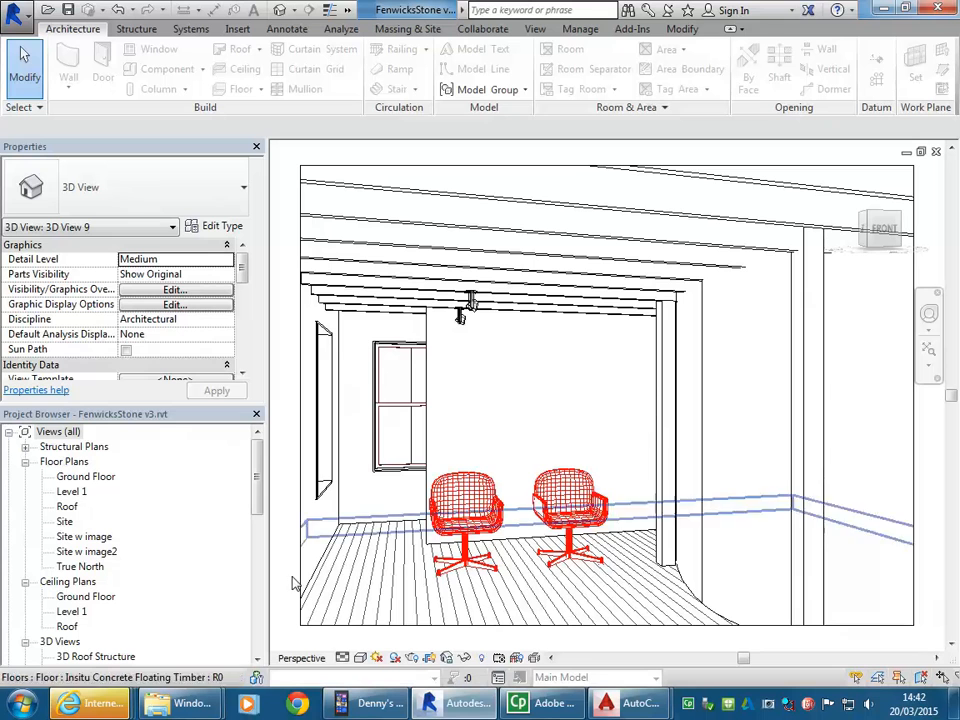
click(360, 657)
click(392, 591)
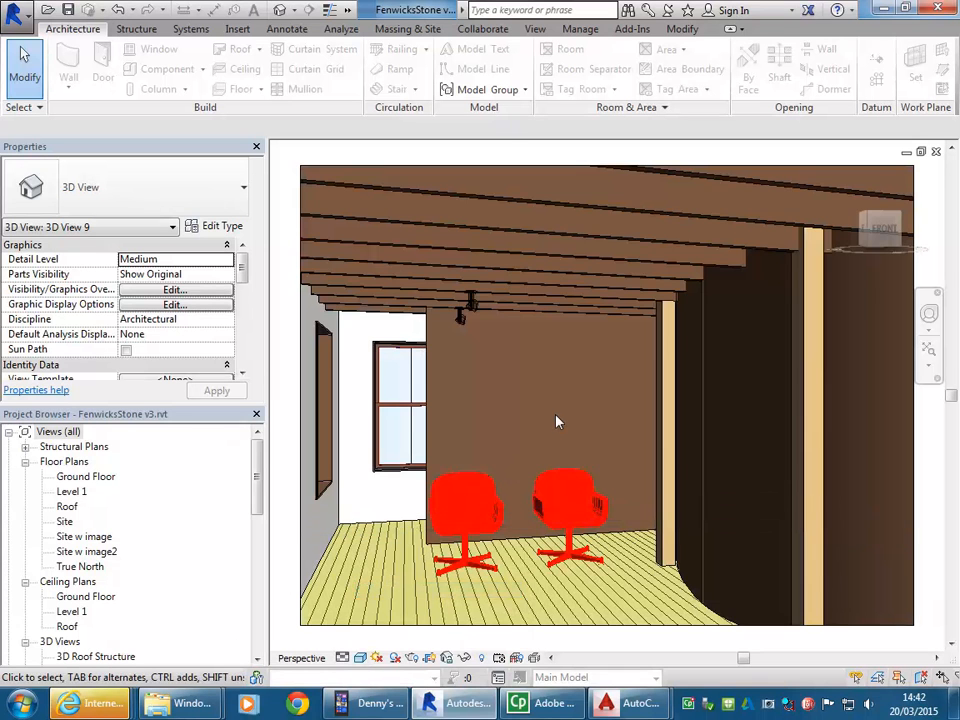
scroll(510, 572, up, 5)
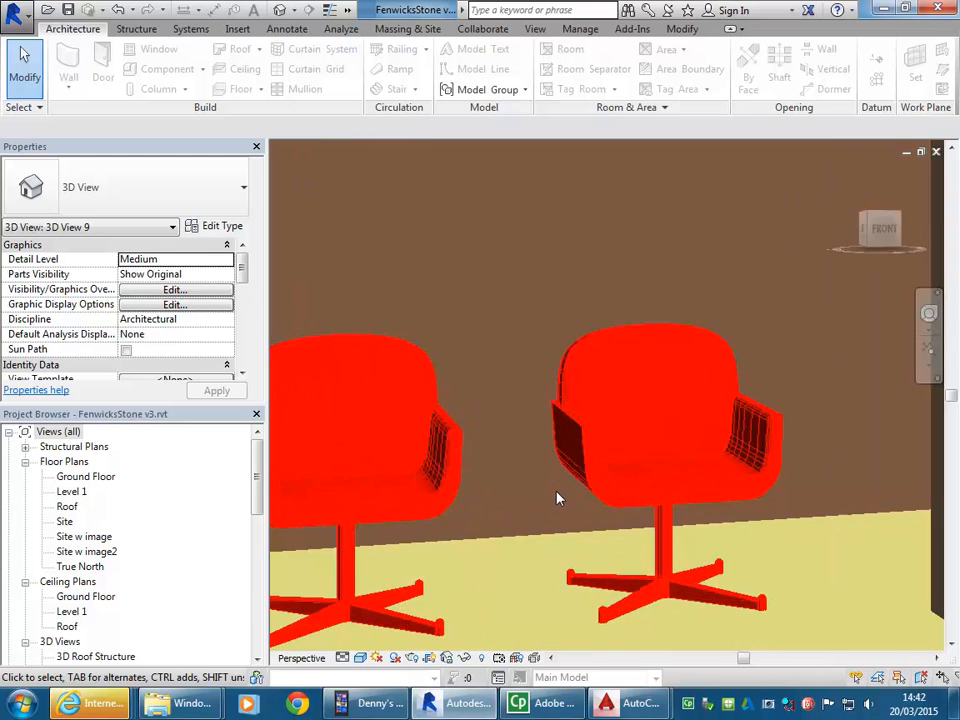
scroll(558, 360, down, 4)
scroll(556, 355, down, 1)
middle_drag(560, 372, 517, 423)
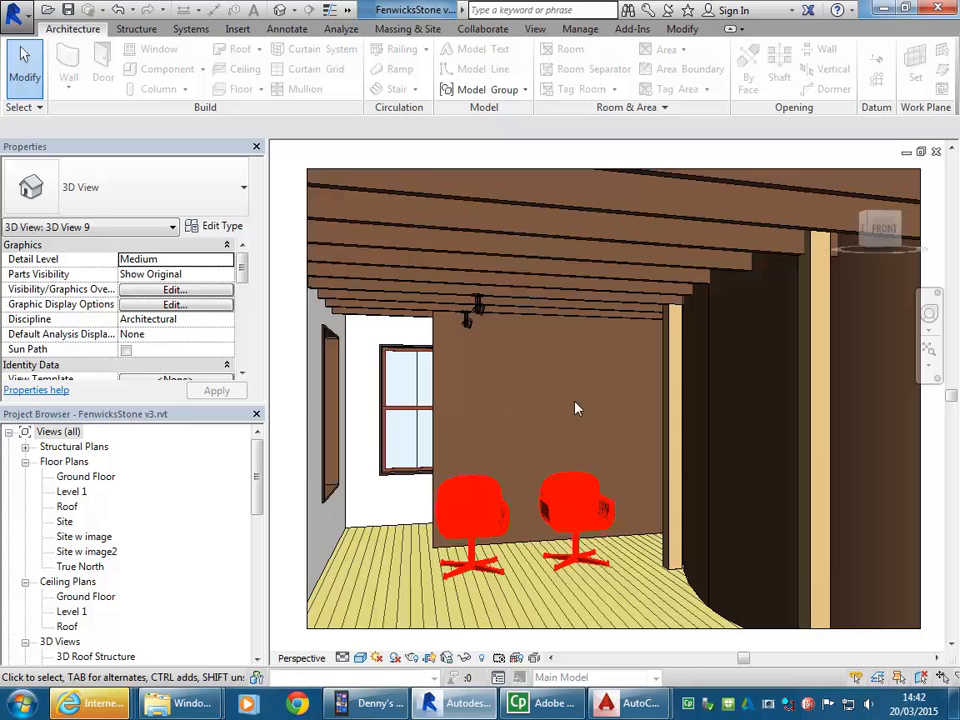
middle_drag(522, 405, 516, 399)
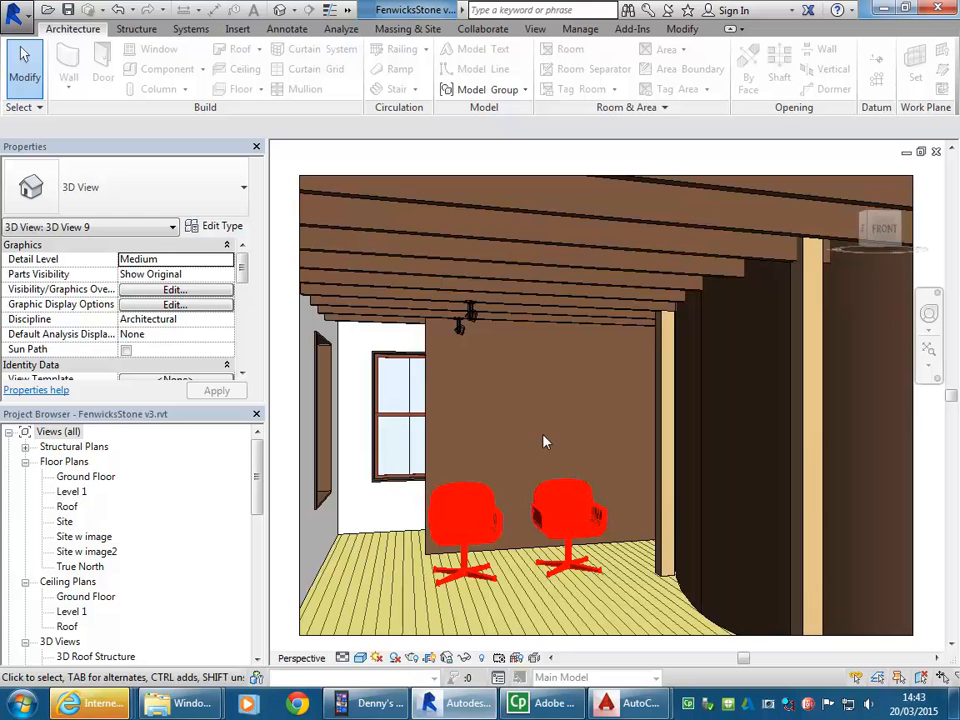
Step: Switch to Internet Explorer, review the tutorial uploads on the YouTube channel's Videos page and the TurboSquid search results, and return to Revit
mouse_move(105, 706)
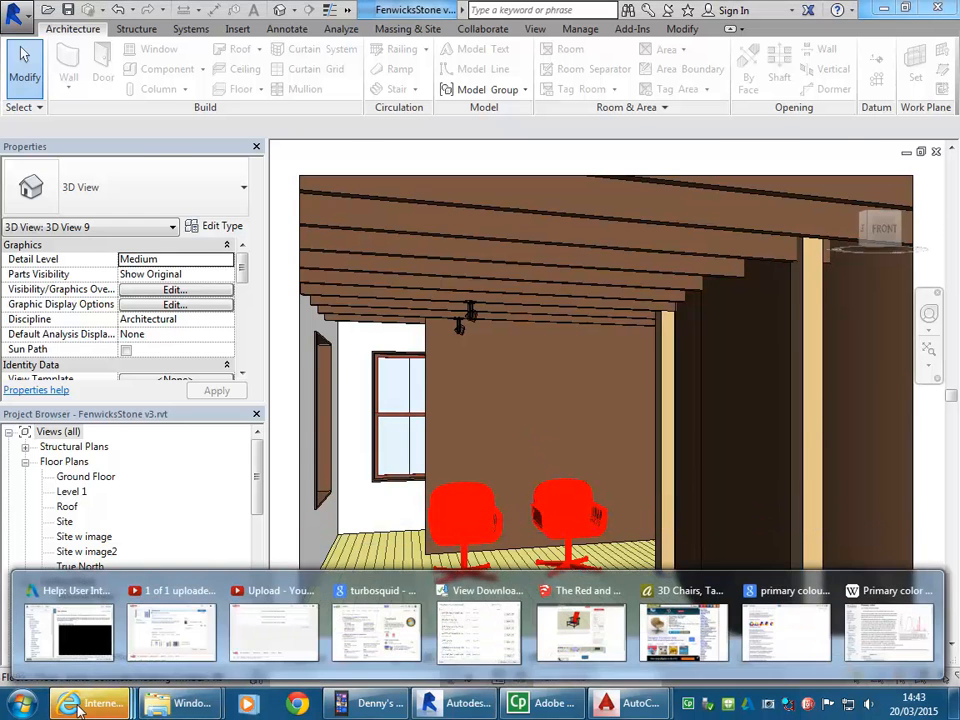
click(68, 636)
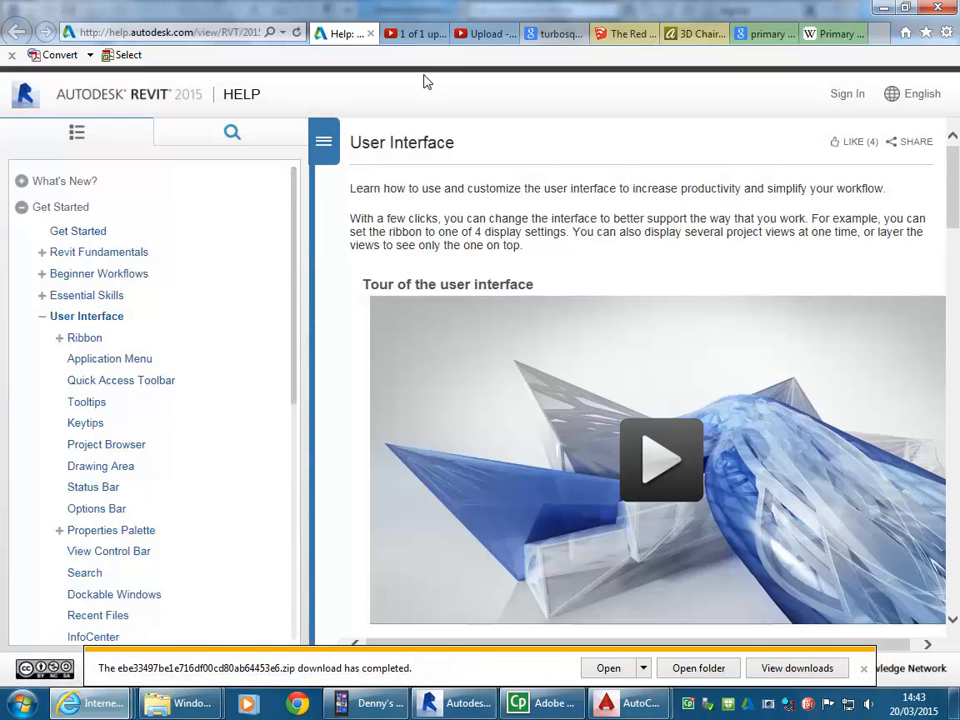
click(415, 33)
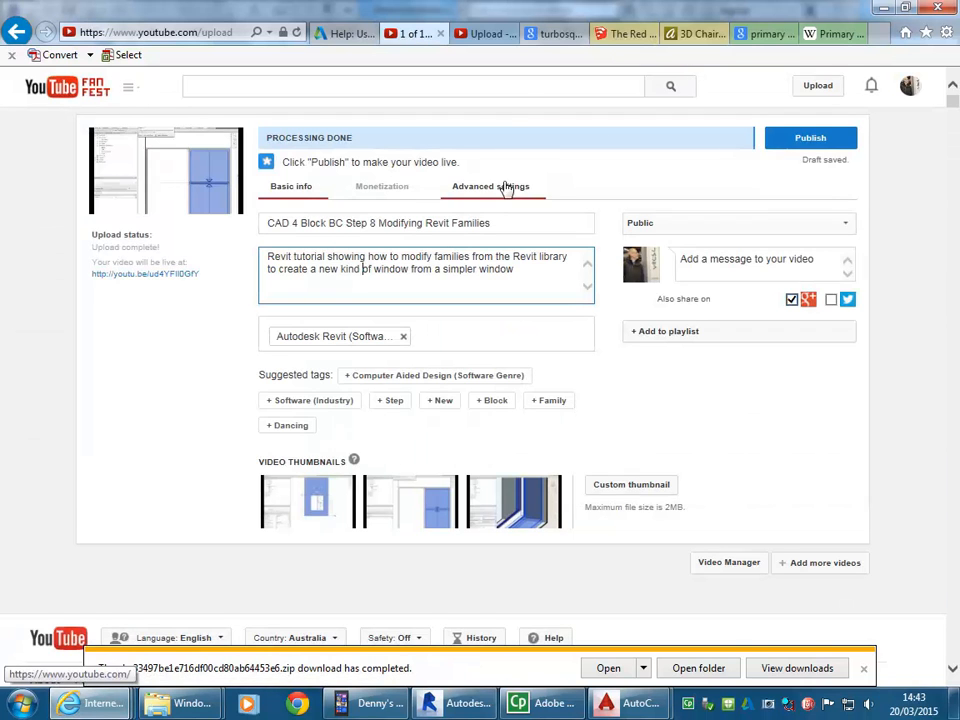
click(486, 33)
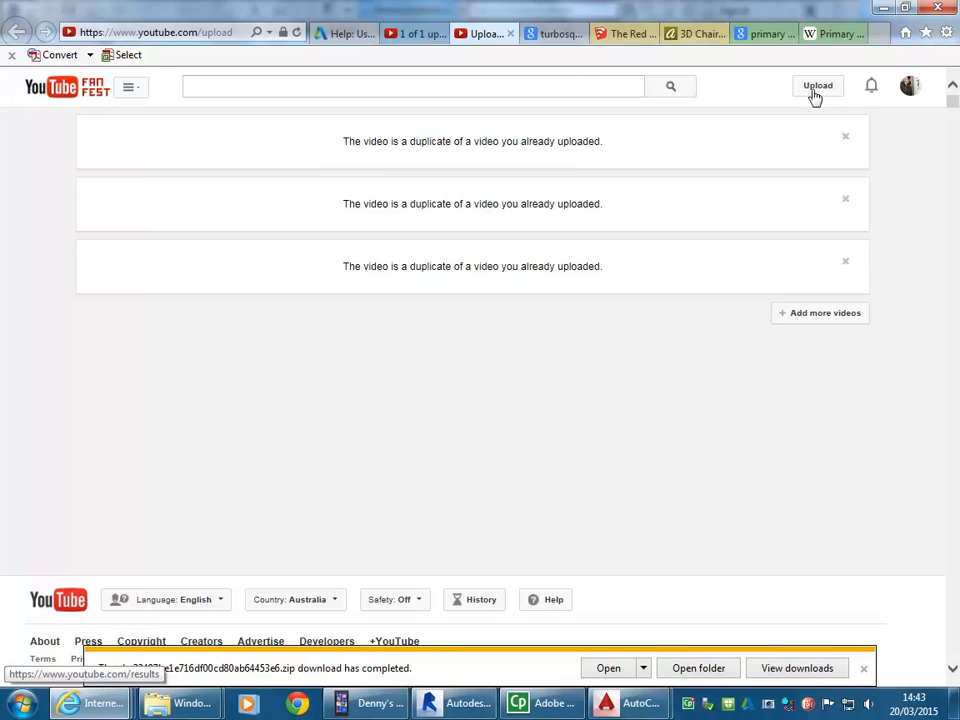
click(131, 90)
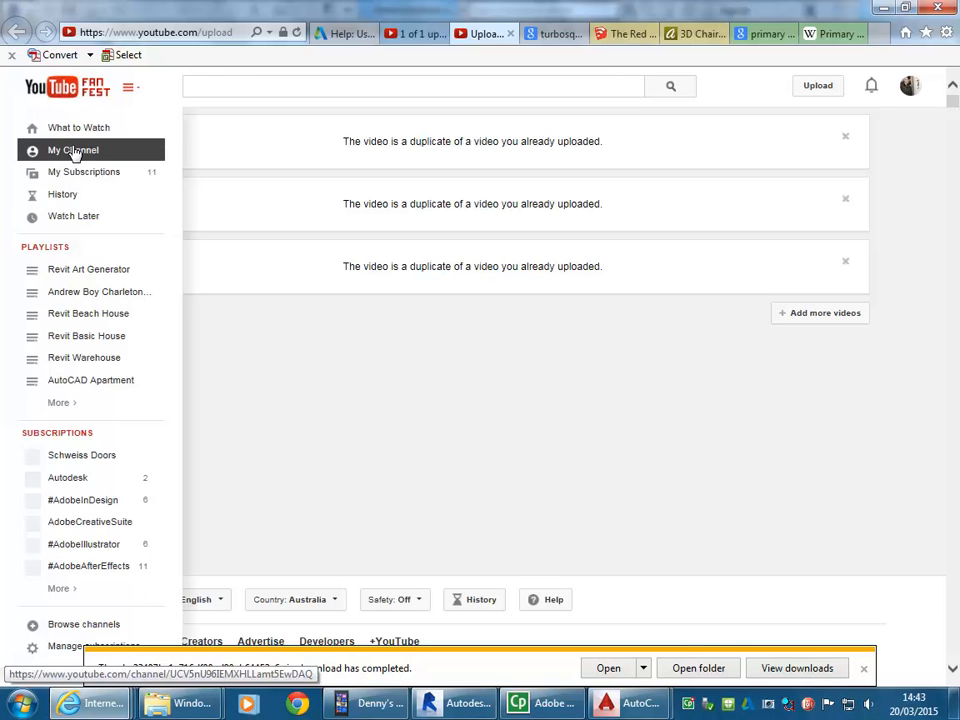
click(72, 156)
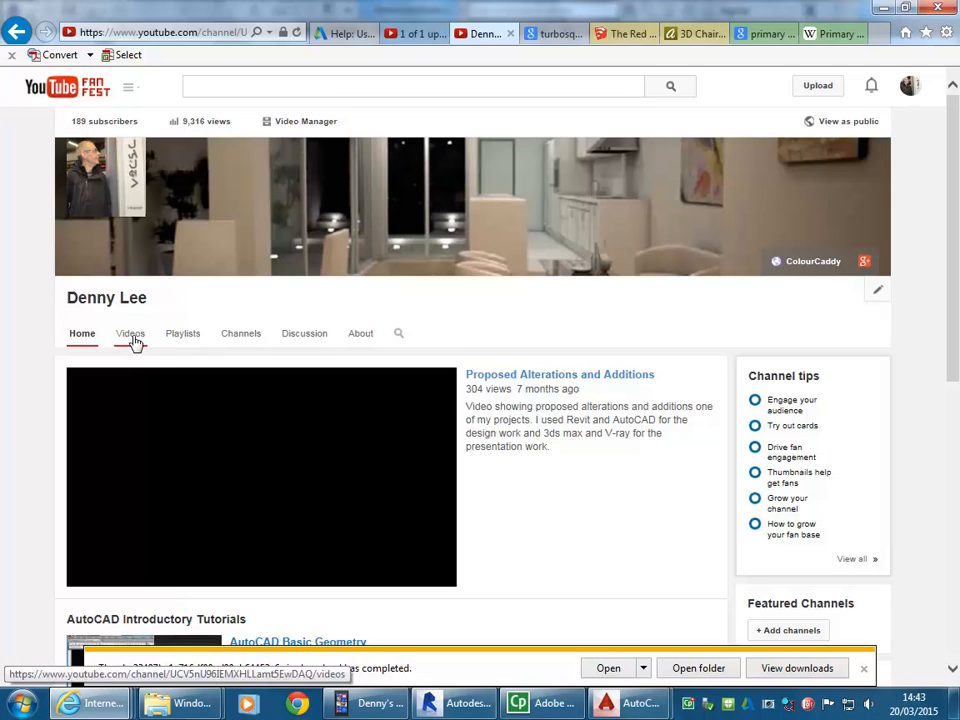
click(133, 339)
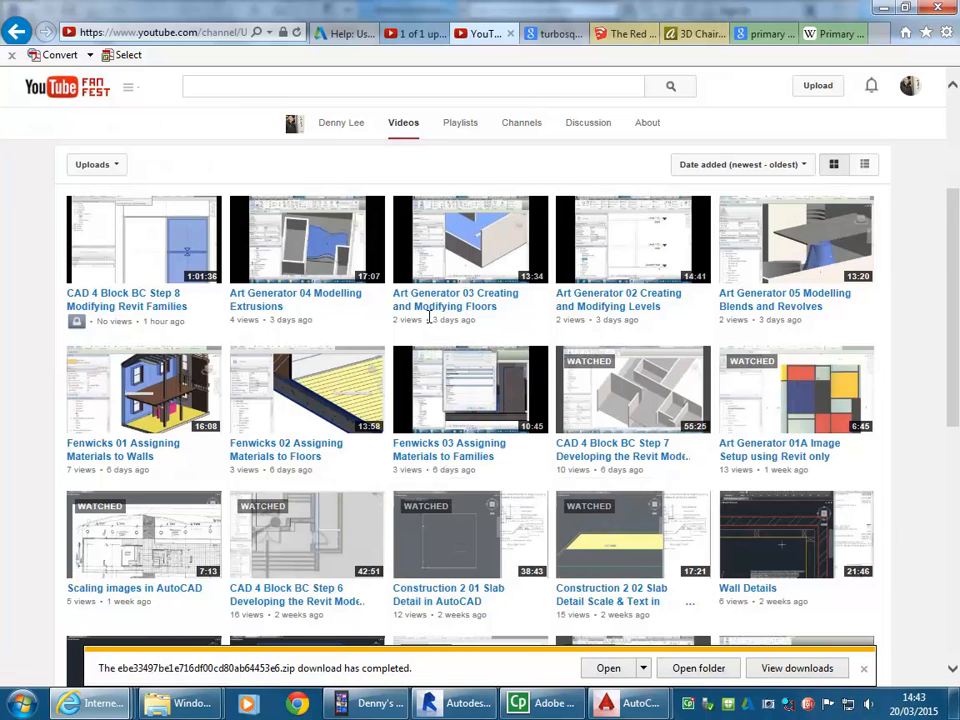
scroll(430, 322, down, 3)
scroll(430, 322, up, 6)
scroll(430, 325, down, 3)
click(543, 36)
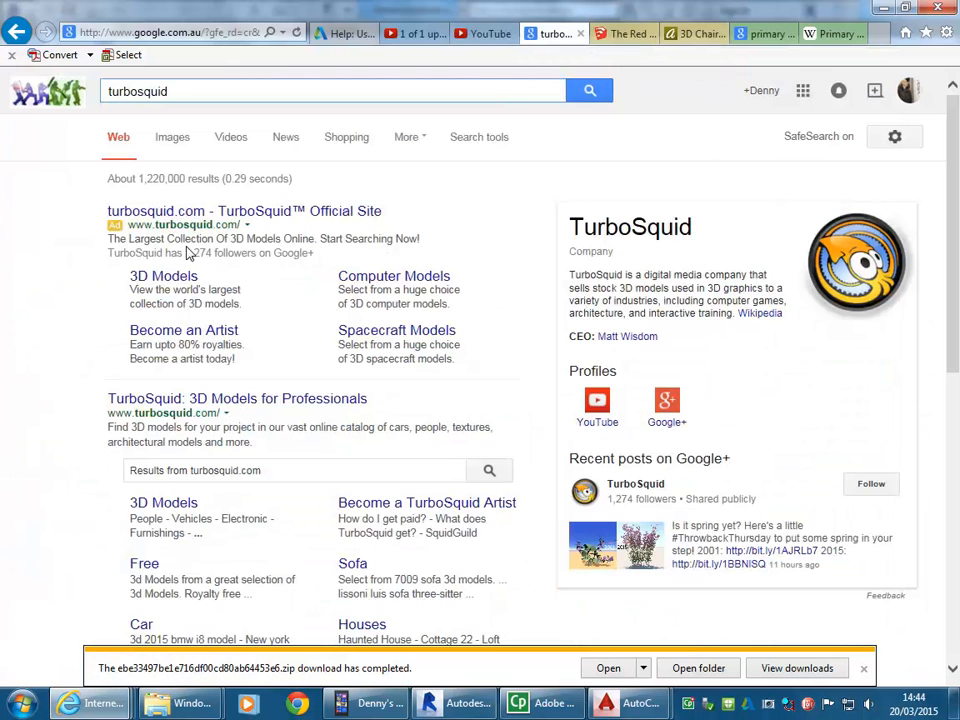
click(882, 8)
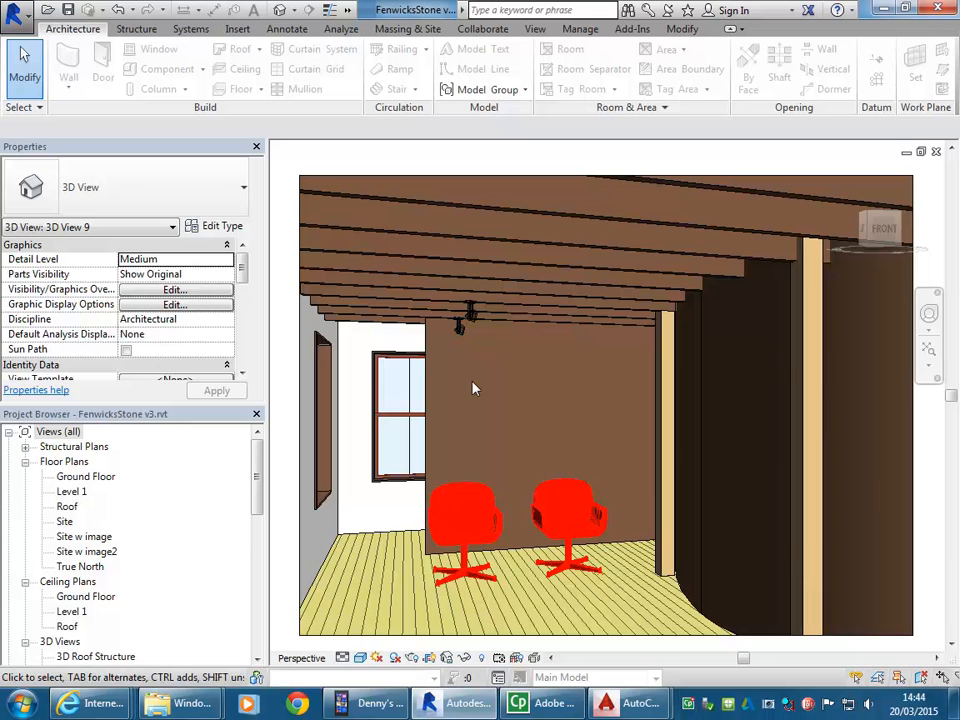
Step: Open the Level 1 ceiling plan and delete the Generic - 125mm roof
double_click(85, 477)
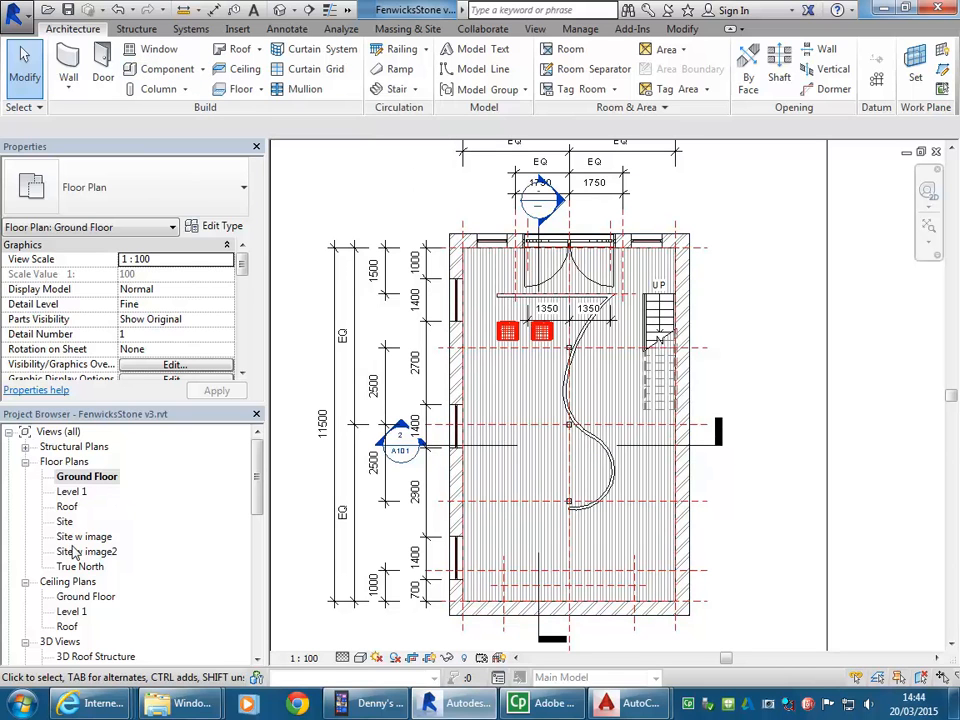
double_click(86, 596)
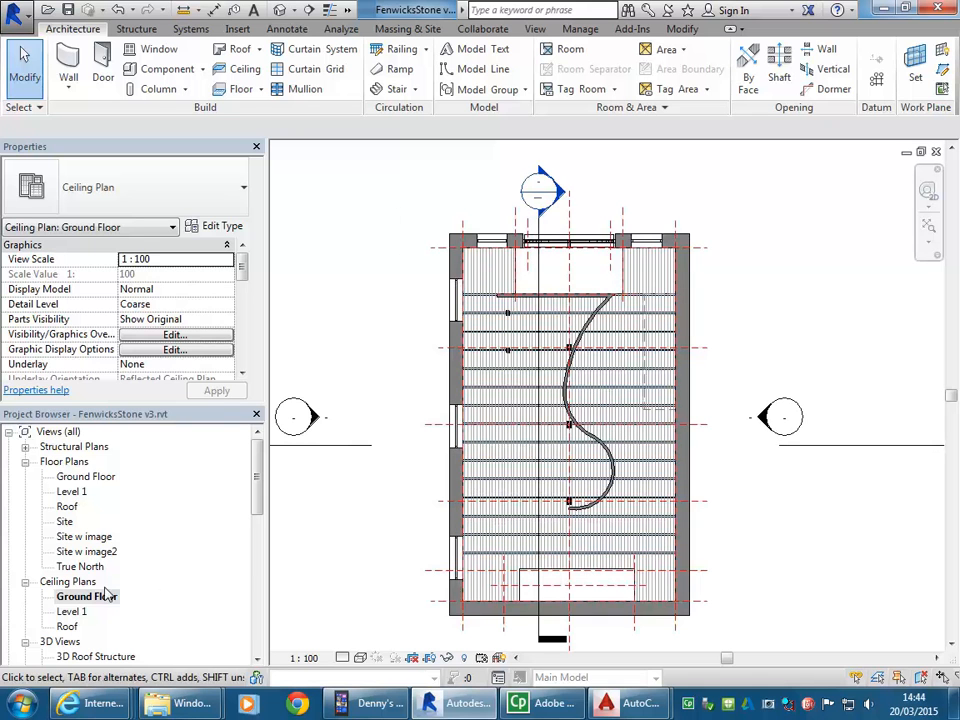
double_click(72, 611)
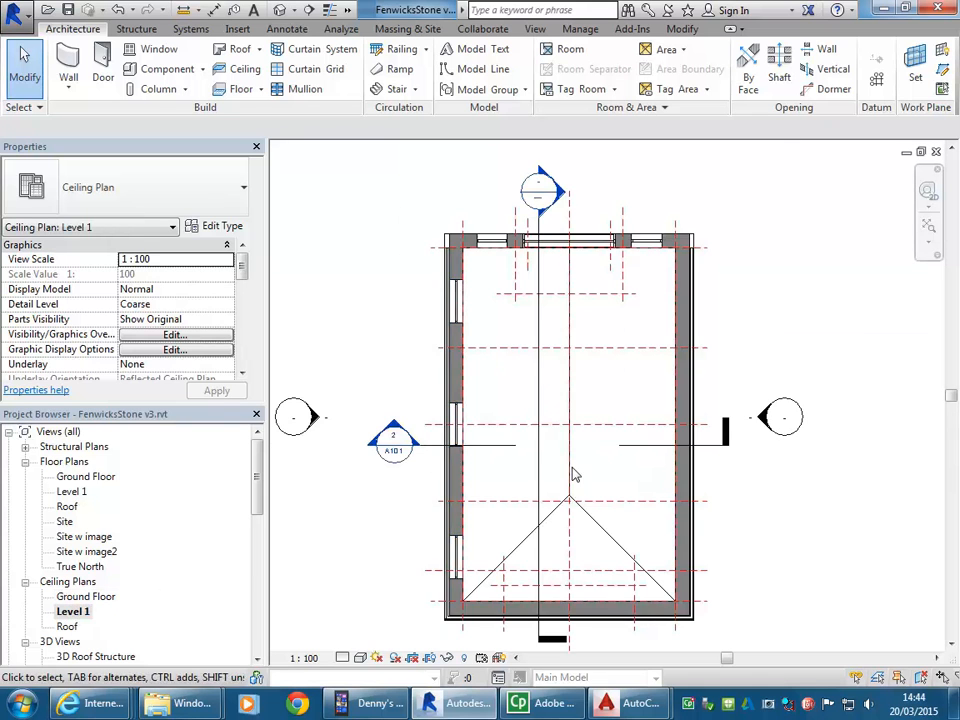
click(572, 460)
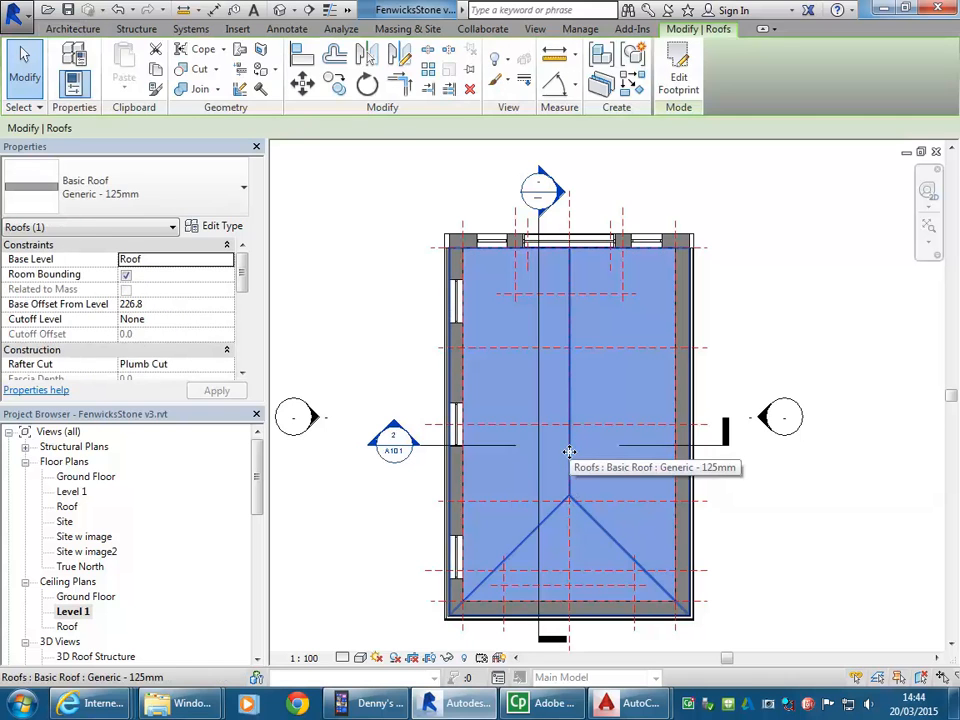
key(Delete)
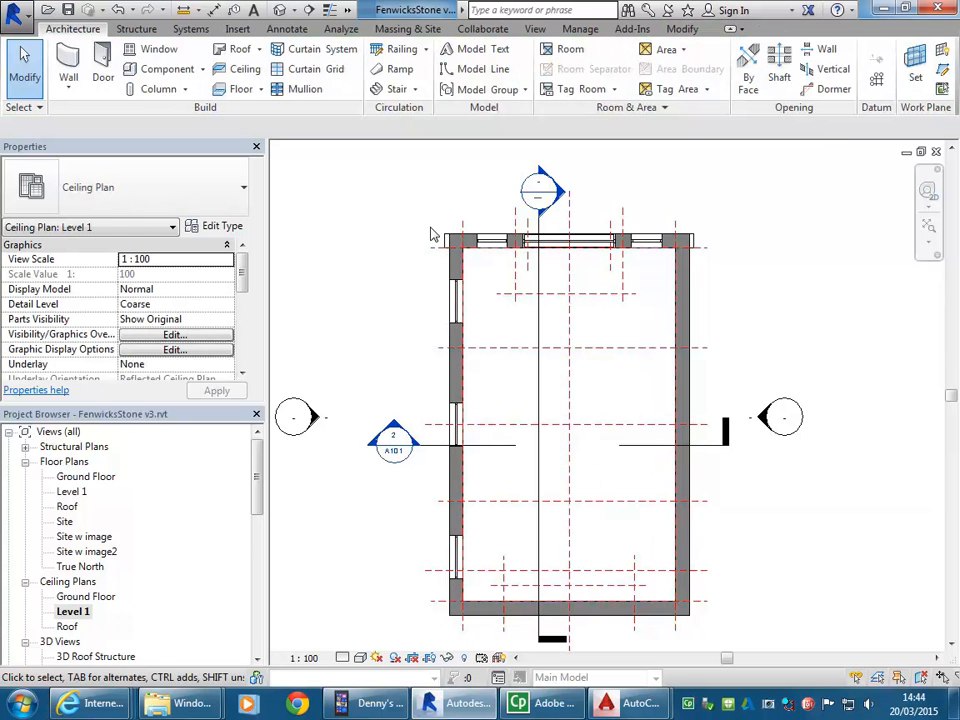
Step: Load the Ceiling Light - Linear Box family from the library's Lighting > Architectural > Internal folder as a component
click(188, 70)
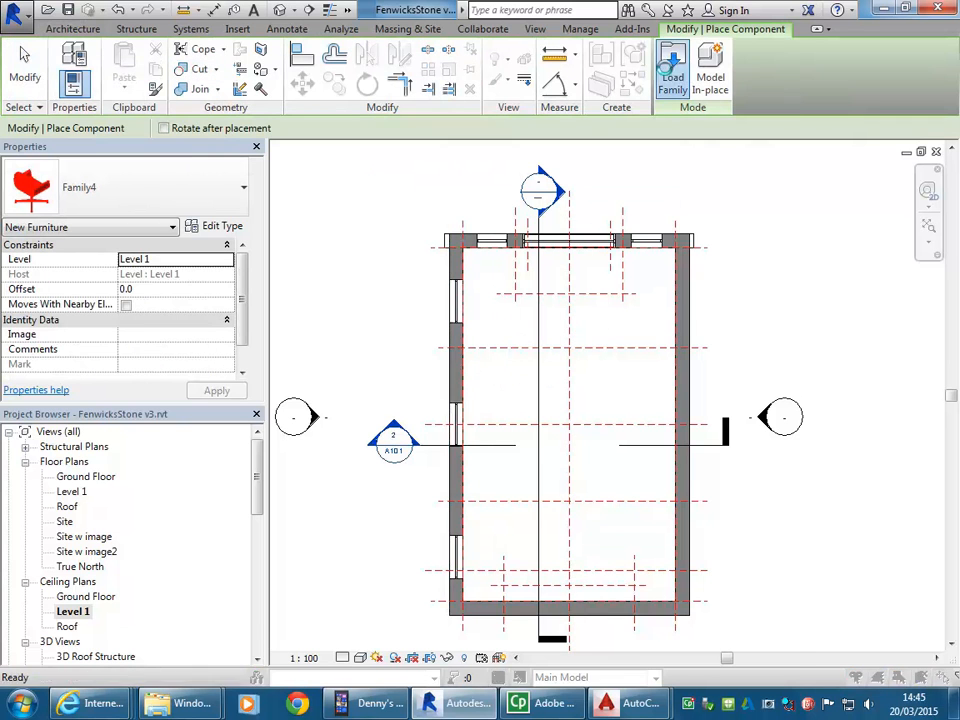
click(673, 72)
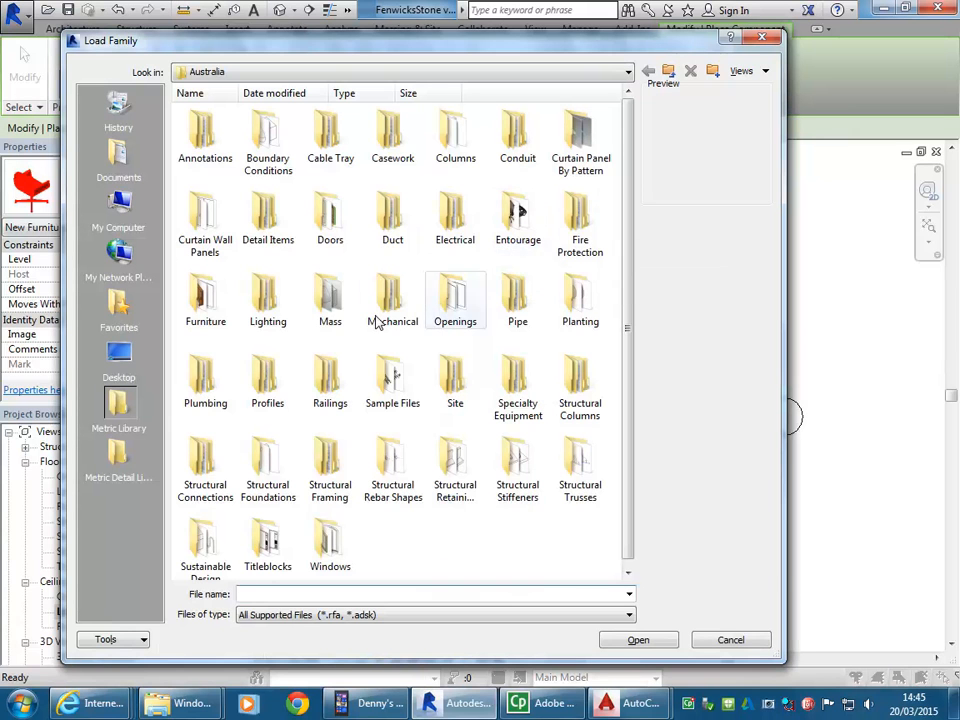
double_click(267, 302)
double_click(206, 128)
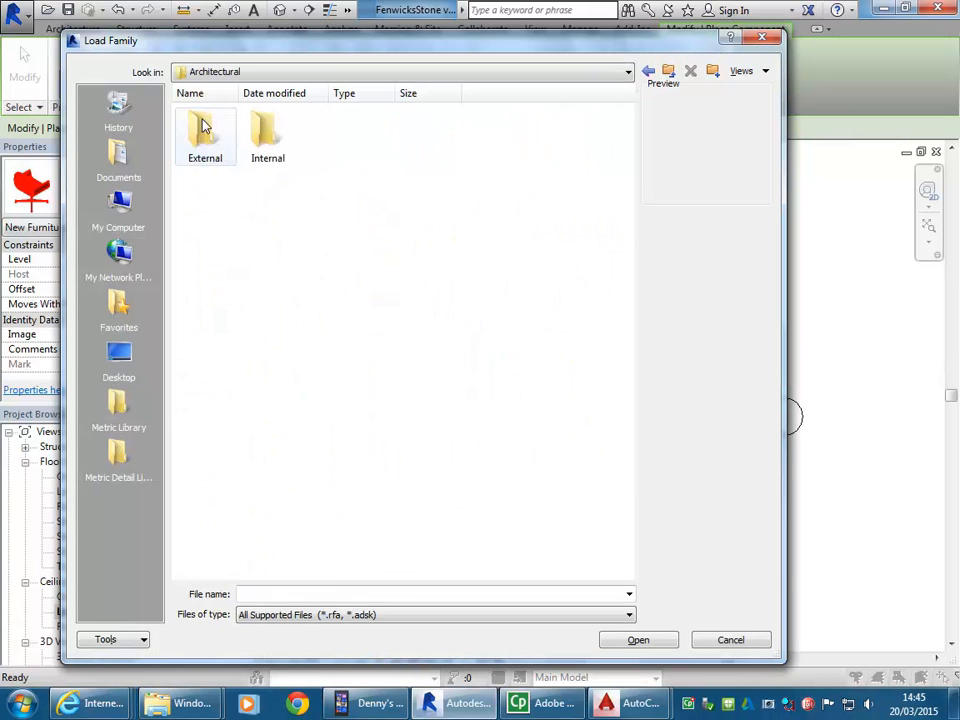
double_click(270, 138)
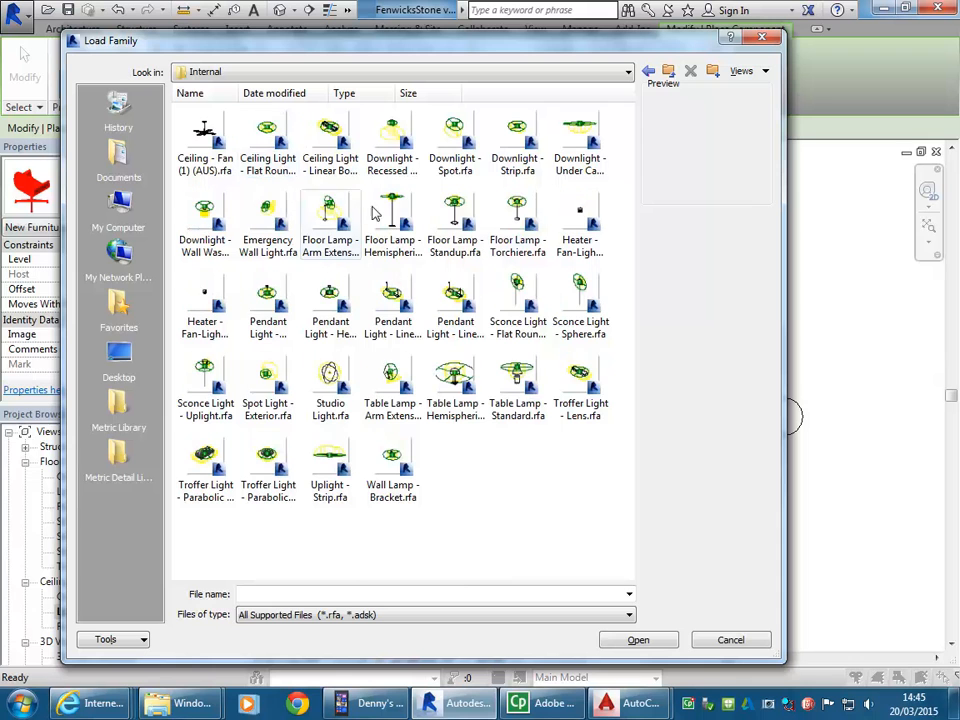
click(377, 218)
click(259, 133)
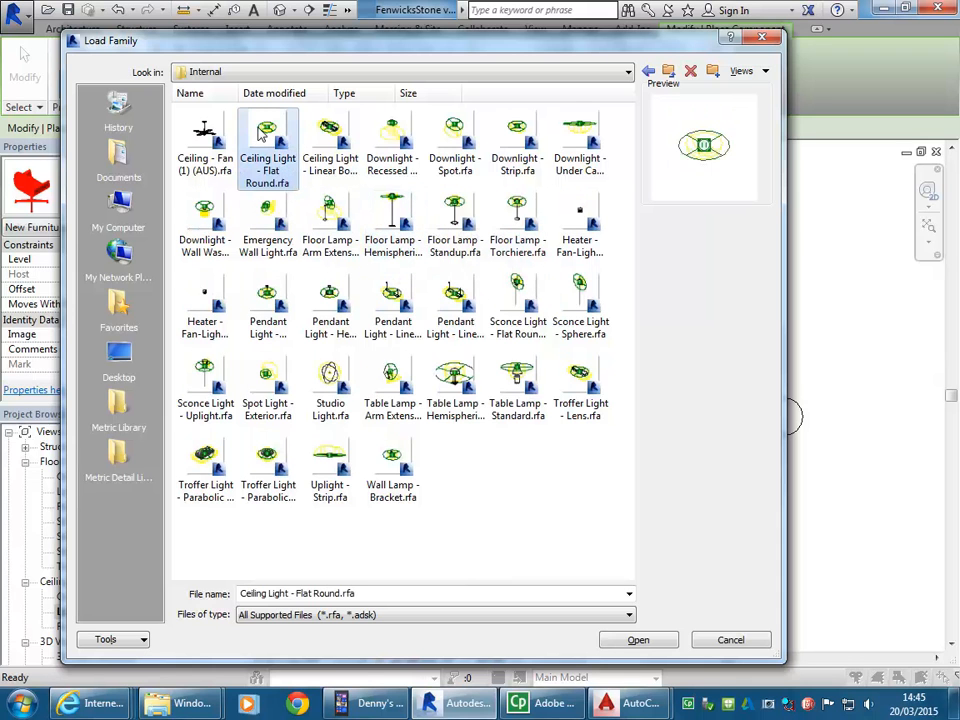
click(328, 130)
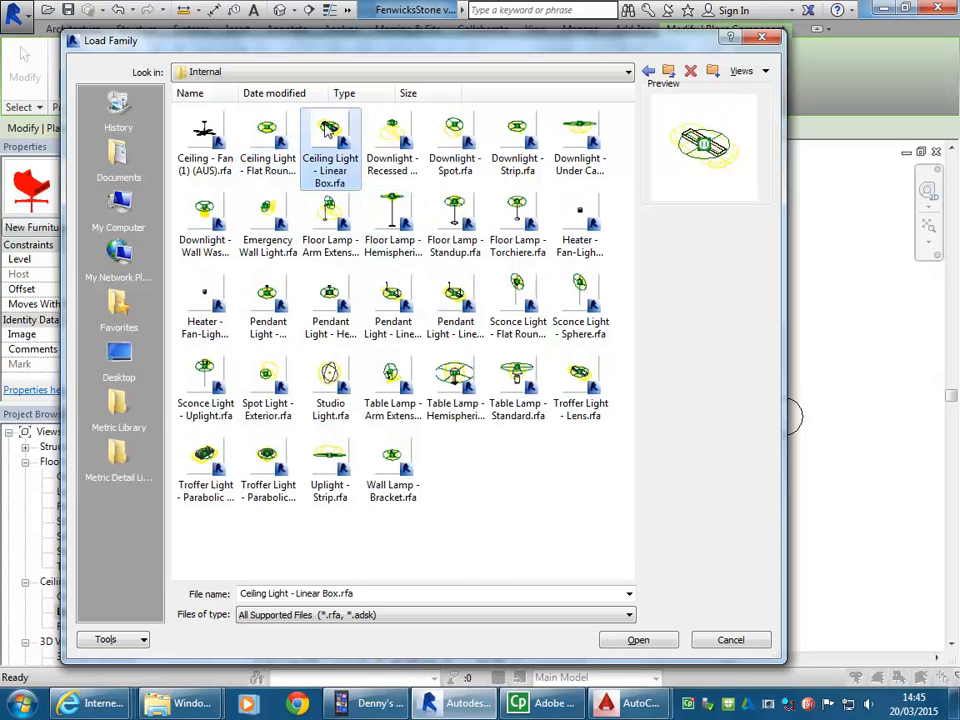
double_click(328, 130)
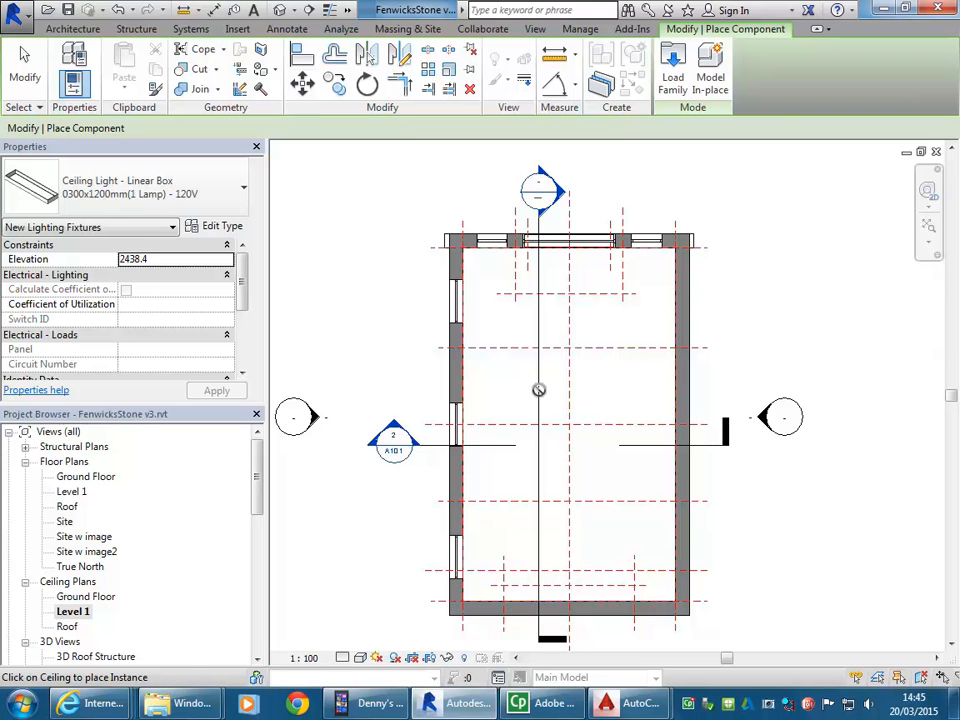
Step: Load the Pendant Light - Hemisphere family from the Lighting > Architectural > Internal folder of the library
click(672, 77)
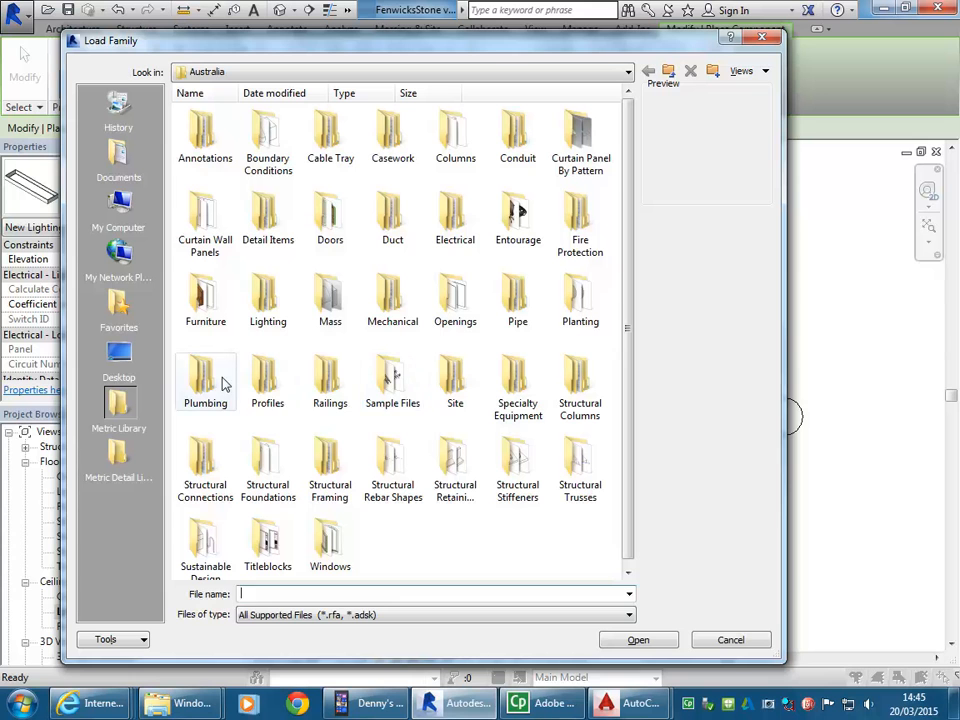
double_click(268, 305)
double_click(205, 148)
double_click(268, 148)
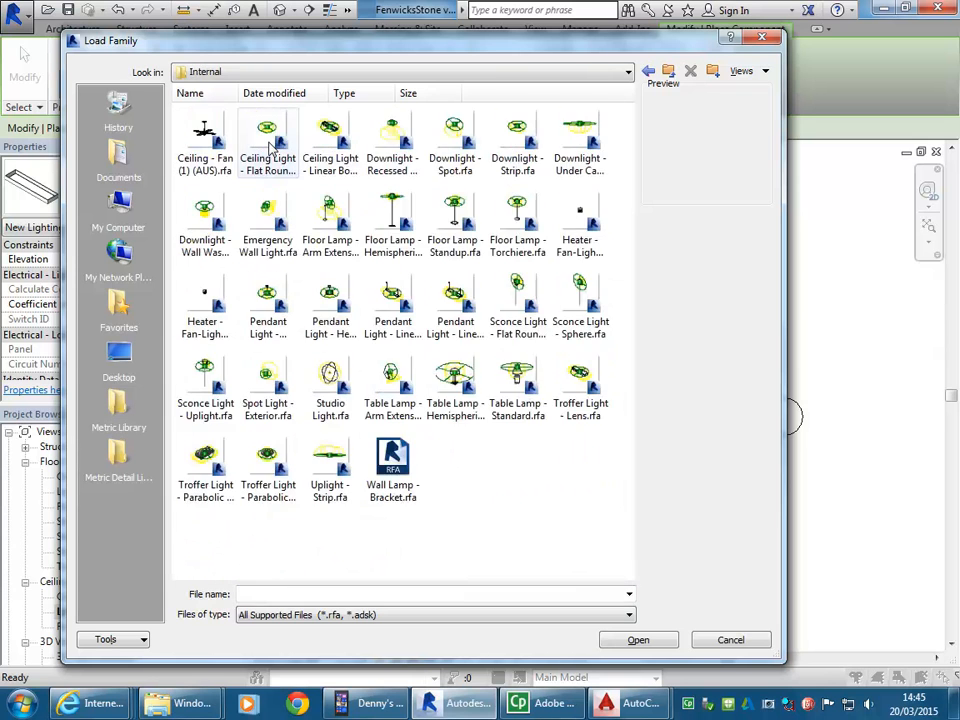
click(393, 305)
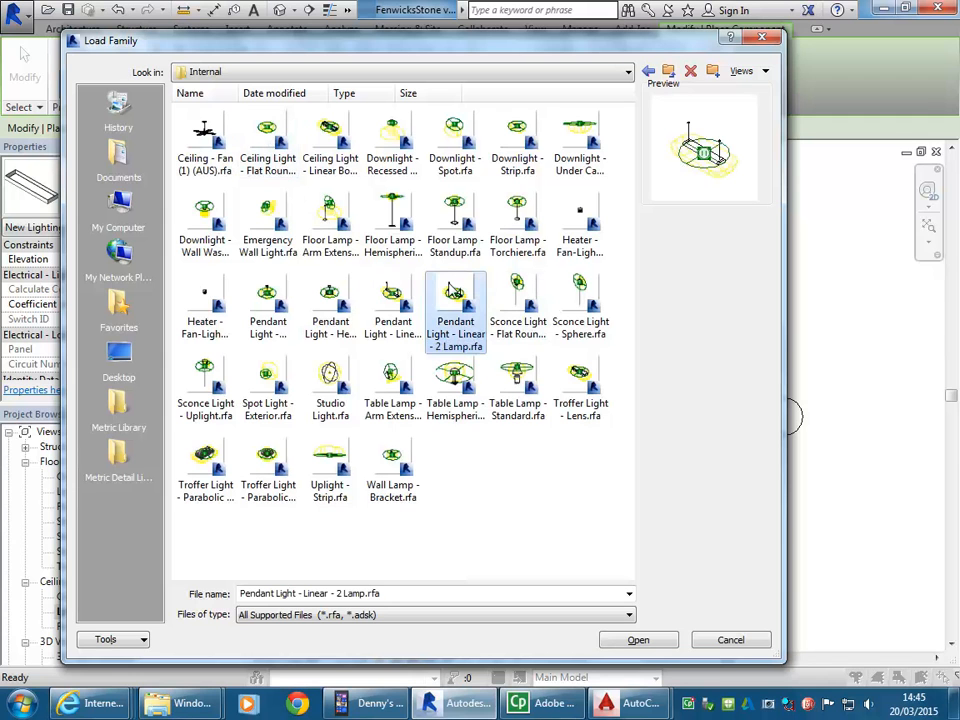
click(326, 300)
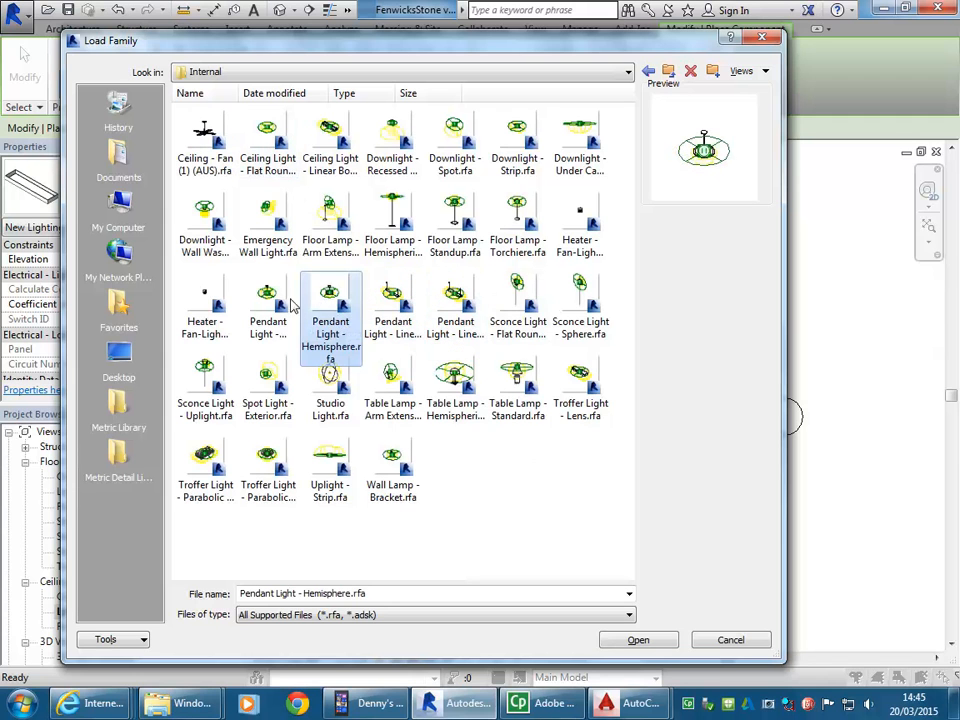
double_click(322, 300)
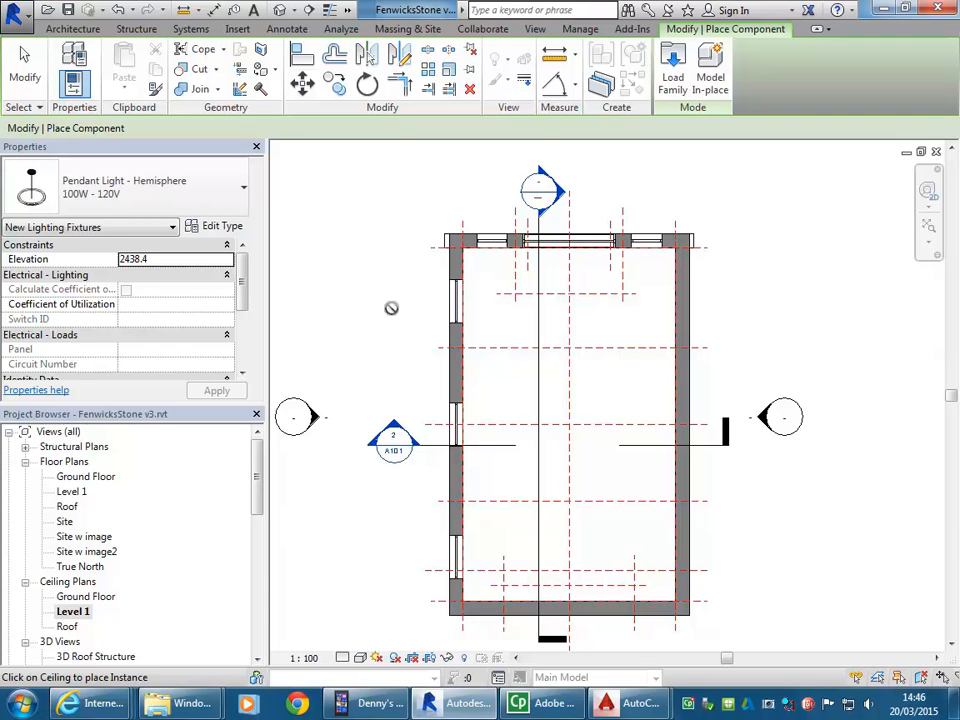
Step: Open the Ground Floor ceiling plan and try a Pendant Light - Hemisphere position between the west wall and the curved element, then cancel placement
double_click(86, 596)
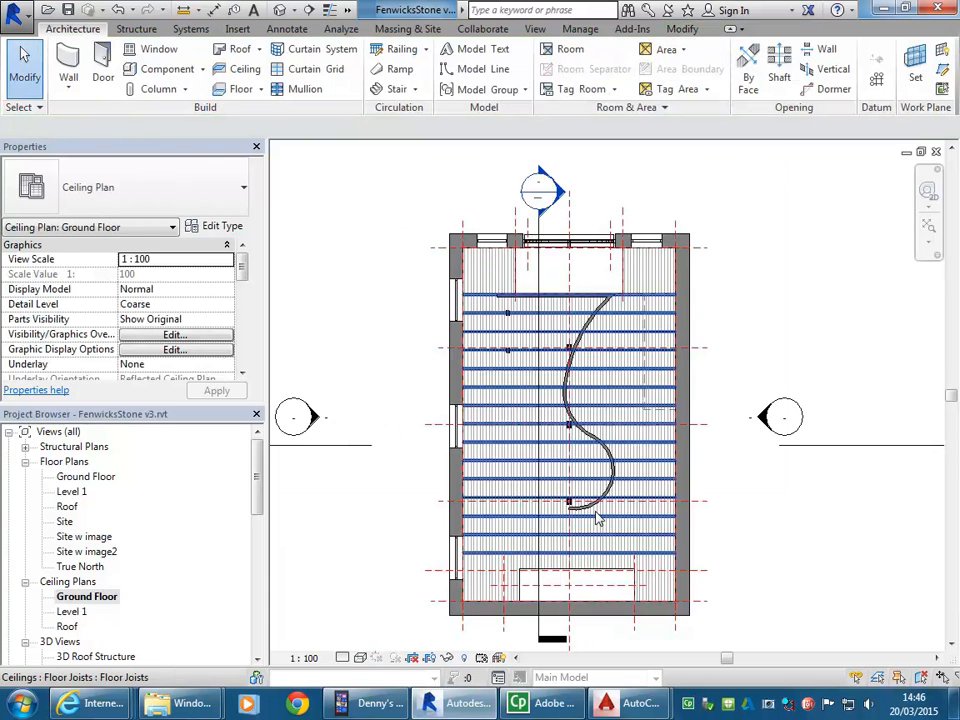
click(152, 69)
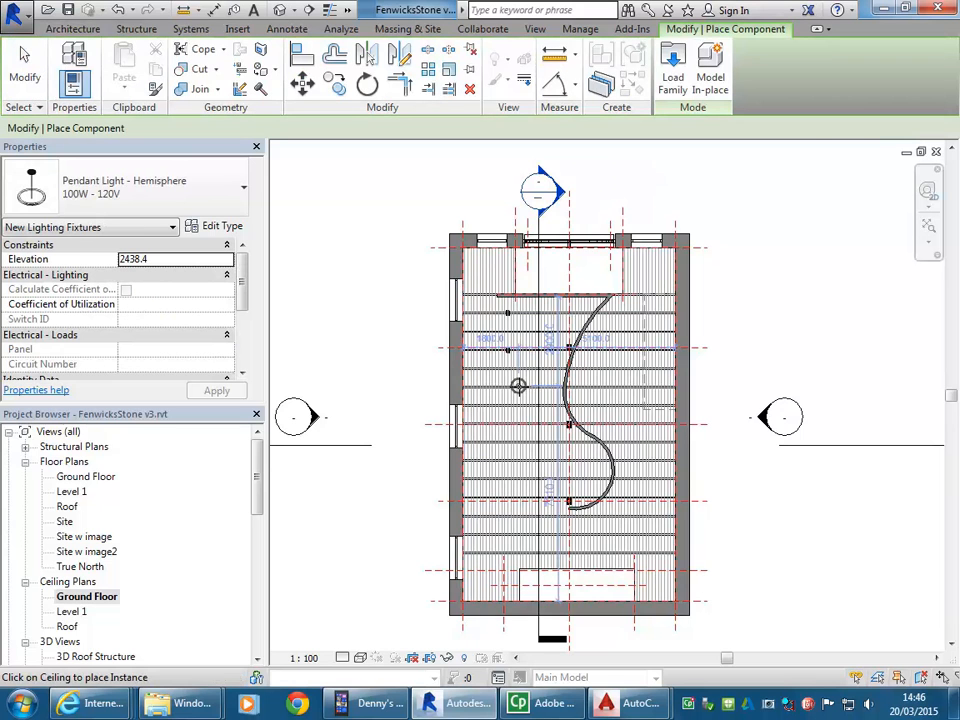
scroll(518, 386, up, 3)
middle_drag(514, 381, 540, 411)
scroll(540, 411, up, 2)
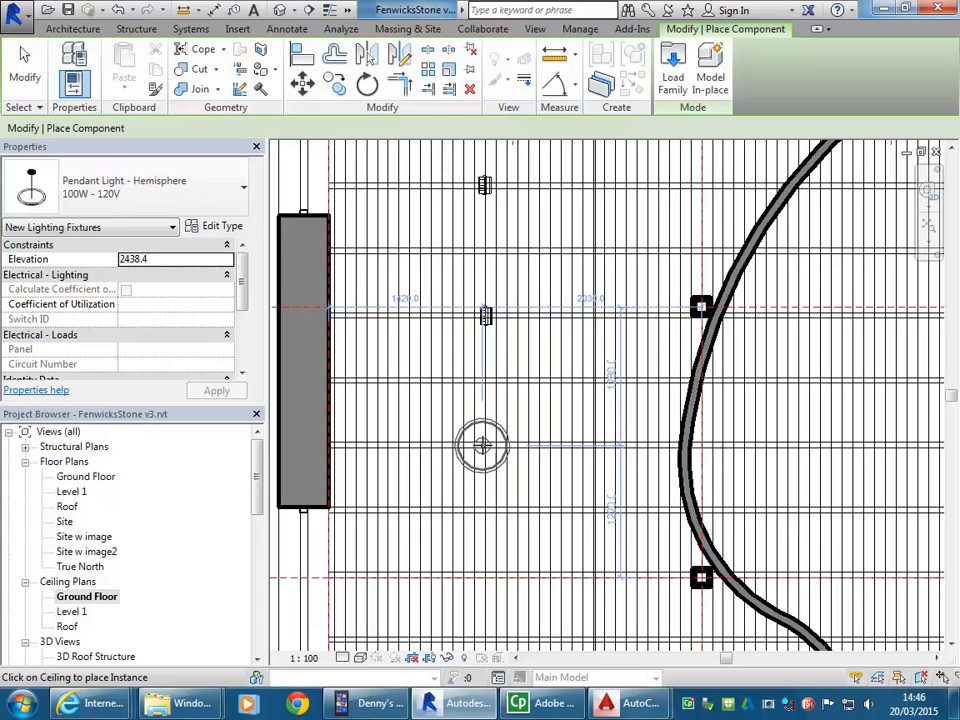
scroll(482, 447, down, 4)
scroll(482, 437, up, 3)
right_click(355, 306)
click(369, 315)
right_click(369, 315)
click(389, 323)
scroll(332, 326, down, 2)
mouse_move(341, 326)
middle_down()
mouse_move(377, 326)
mouse_move(403, 279)
mouse_move(425, 264)
mouse_move(378, 345)
middle_up()
scroll(400, 278, down, 1)
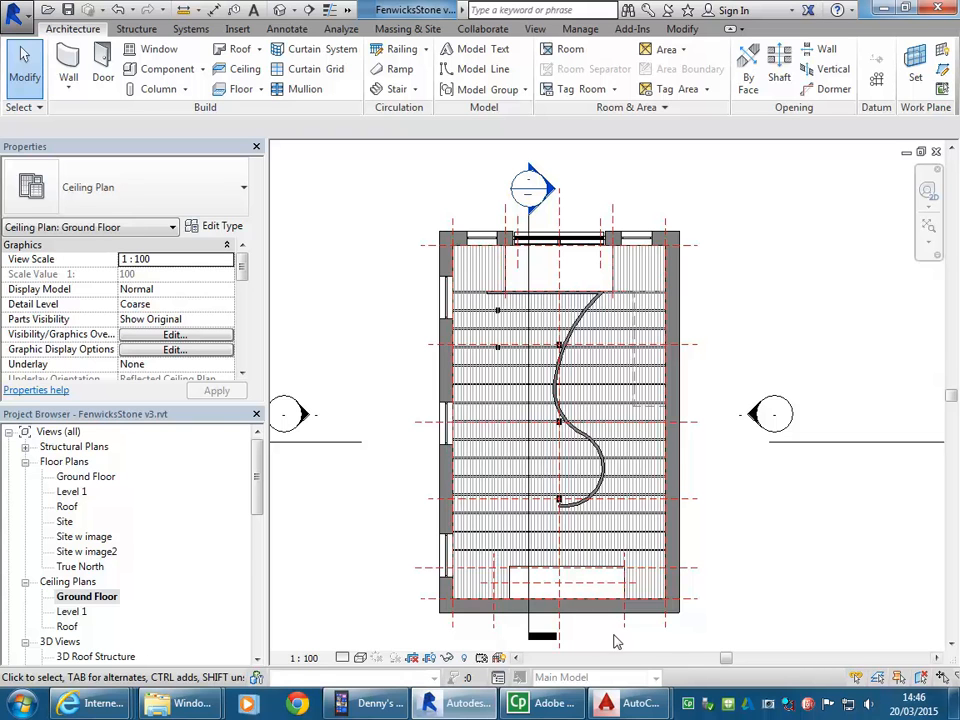
Step: Open the perspective 3D View 6 and examine the room around the two chairs
drag(257, 480, 72, 533)
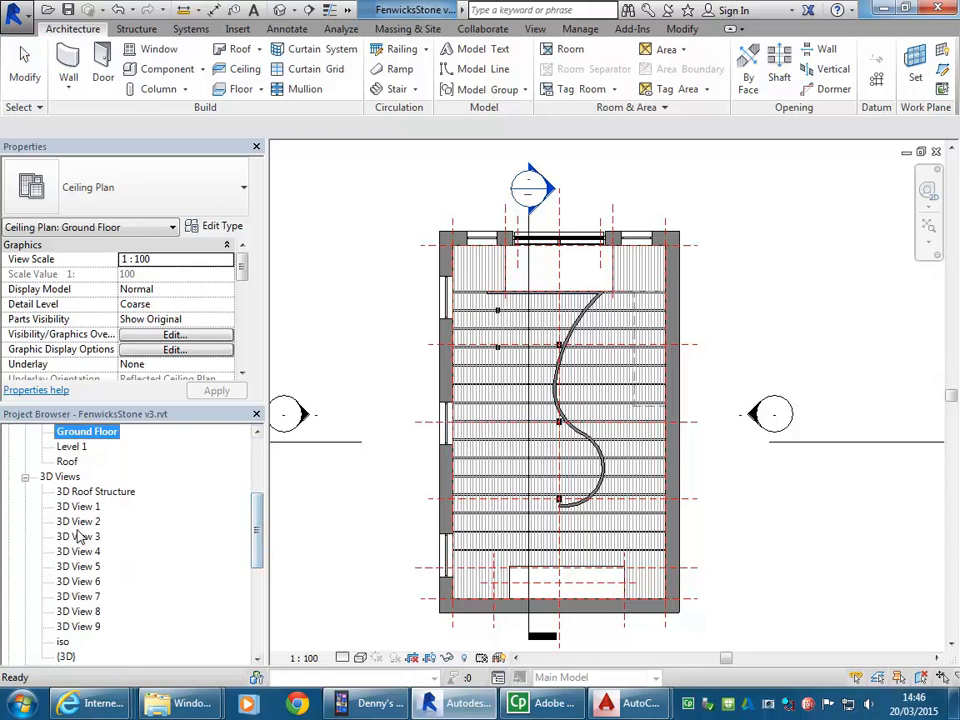
double_click(78, 581)
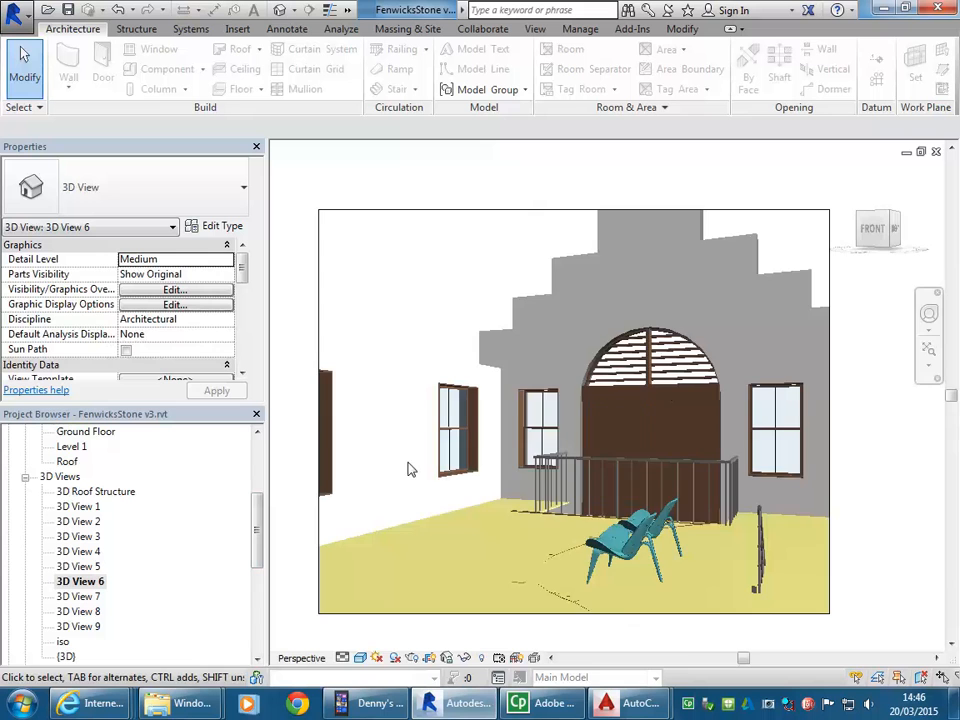
scroll(621, 640, up, 3)
scroll(620, 580, down, 1)
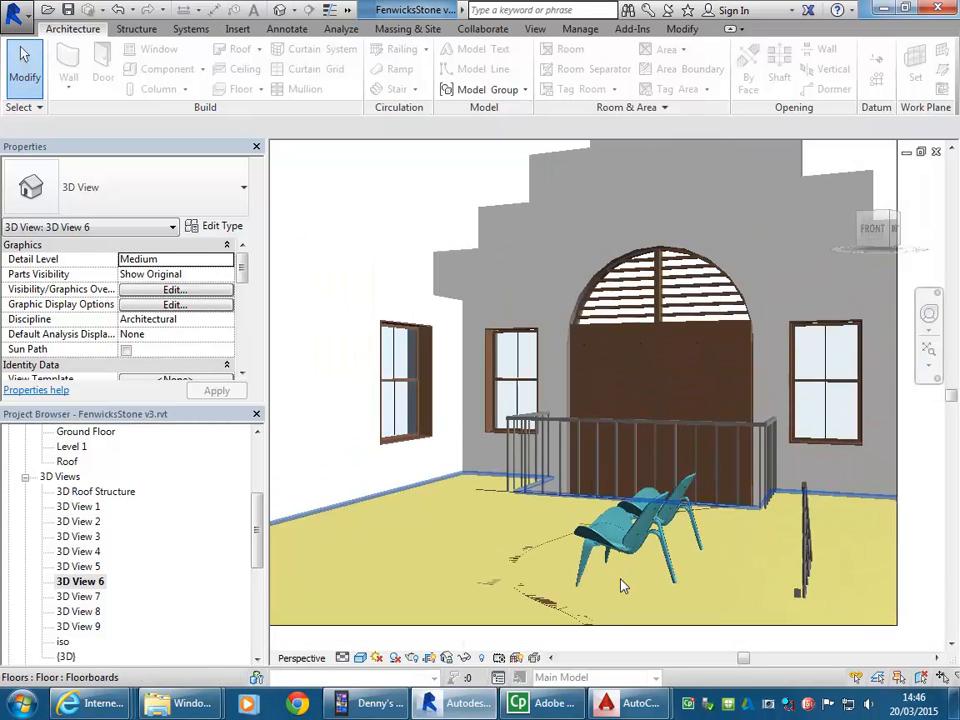
middle_drag(604, 568, 644, 590)
scroll(676, 582, down, 1)
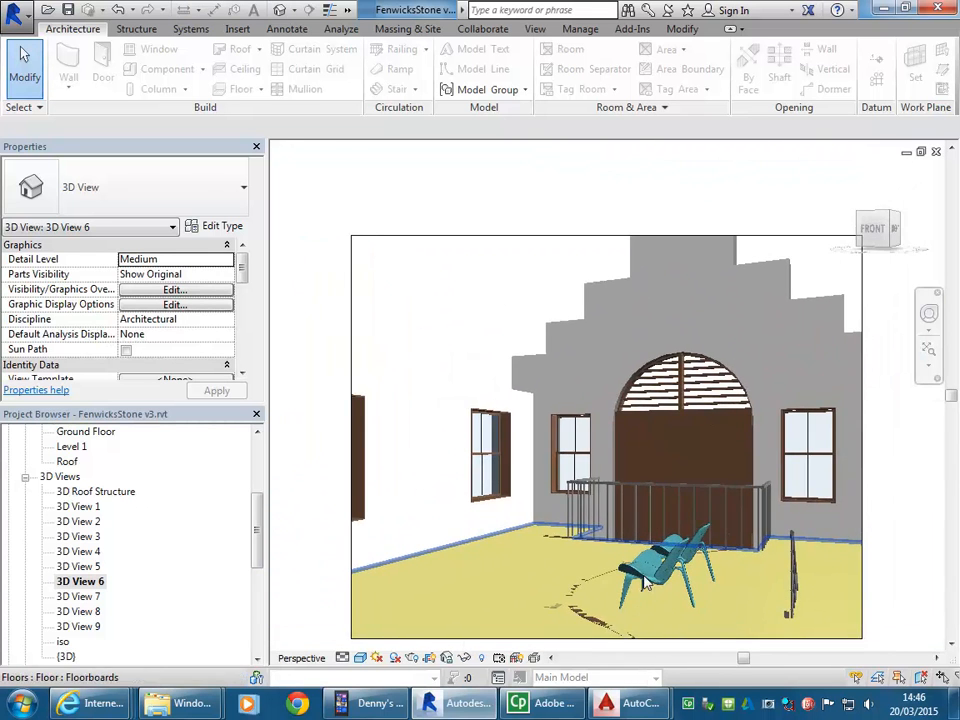